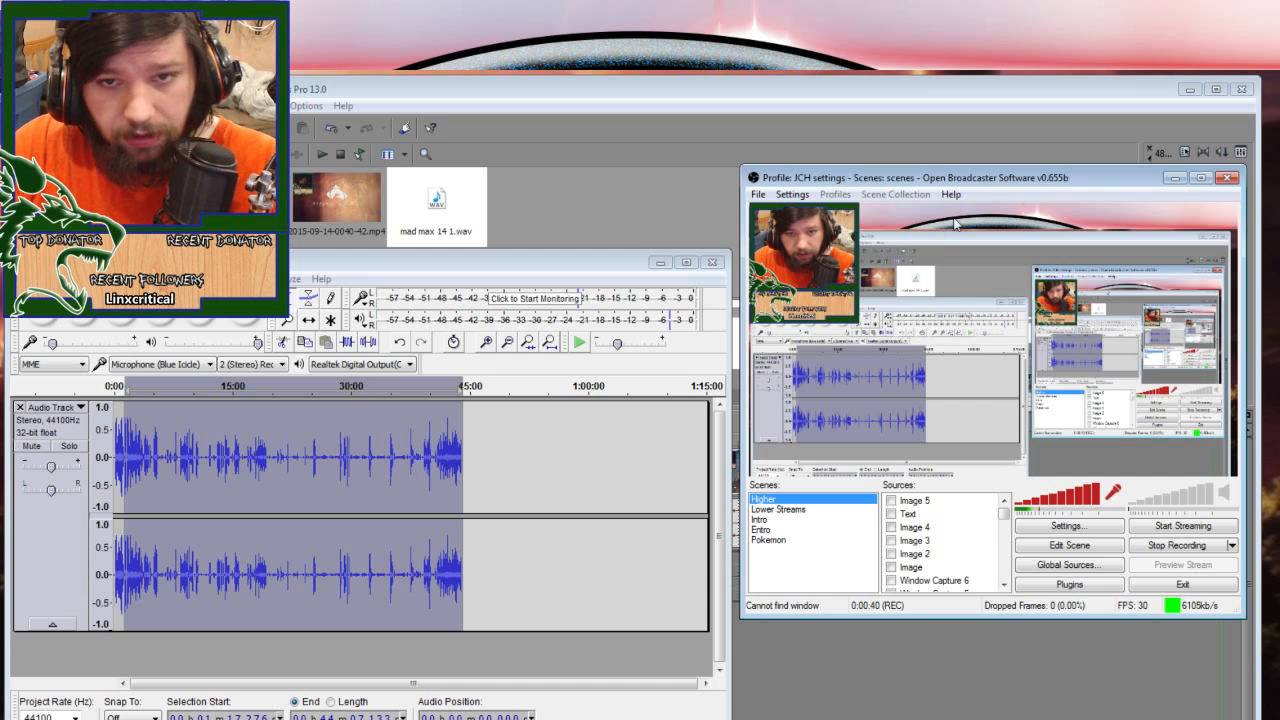
- Review the hotkey settings for muting the microphone and desktop audio and for starting a recording, and close the settings
left_click(790, 194)
left_click(790, 212)
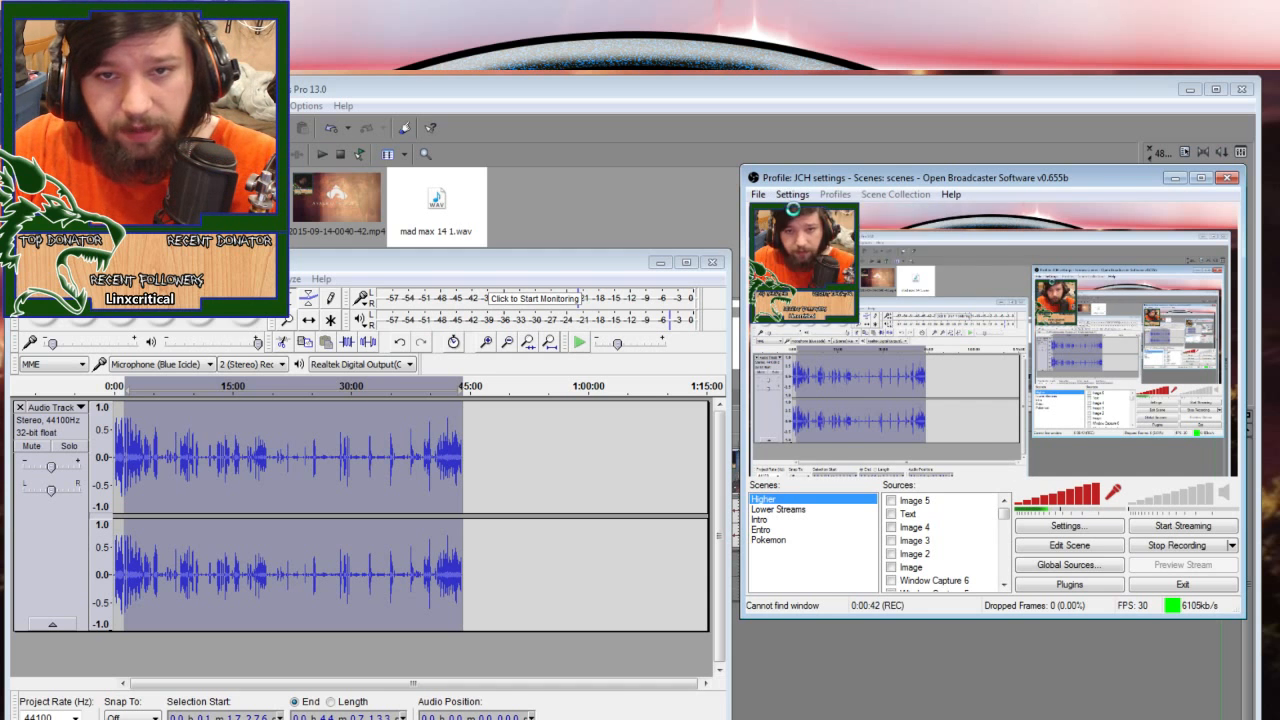
left_click_drag(741, 163, 654, 143)
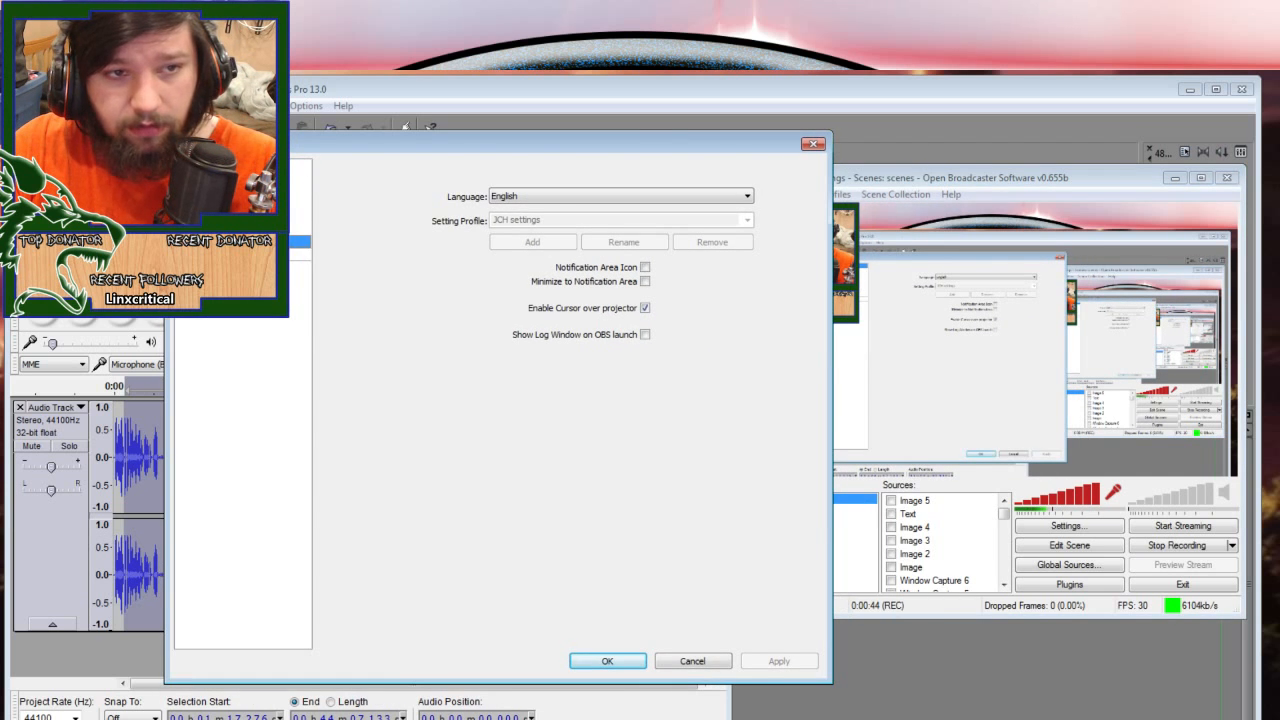
left_click(240, 242)
left_click(240, 229)
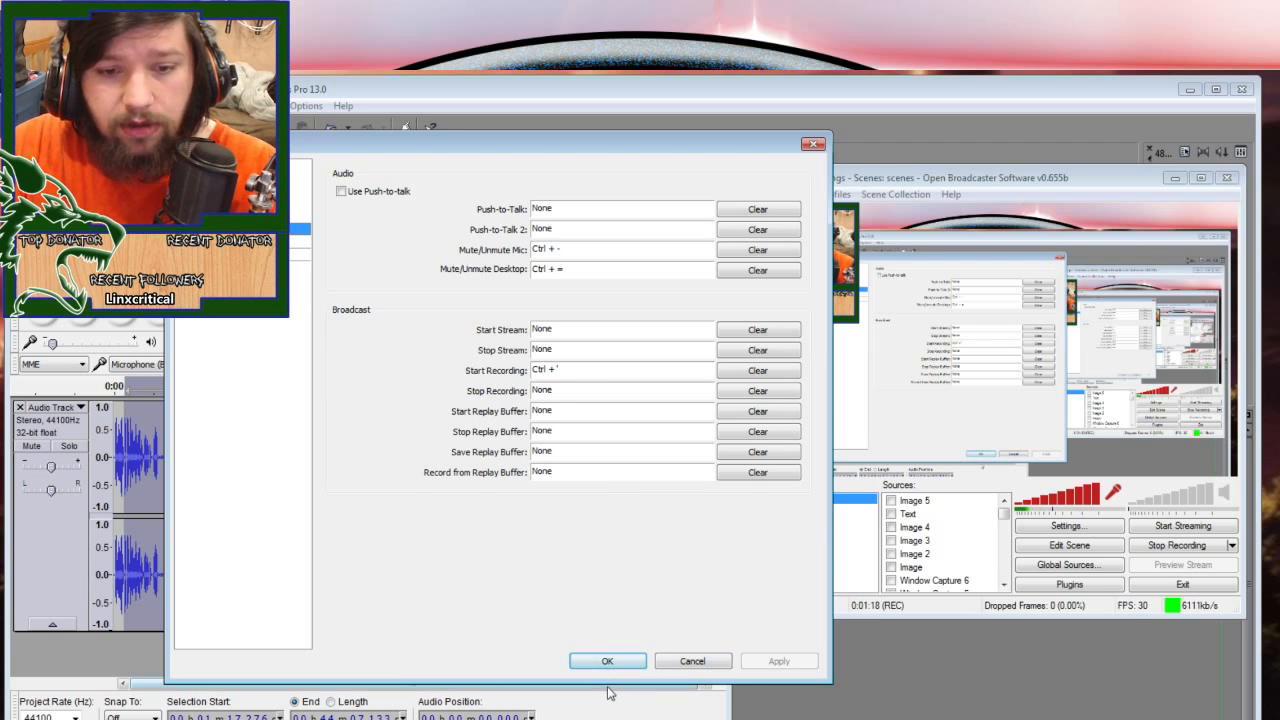
left_click_drag(597, 147, 420, 186)
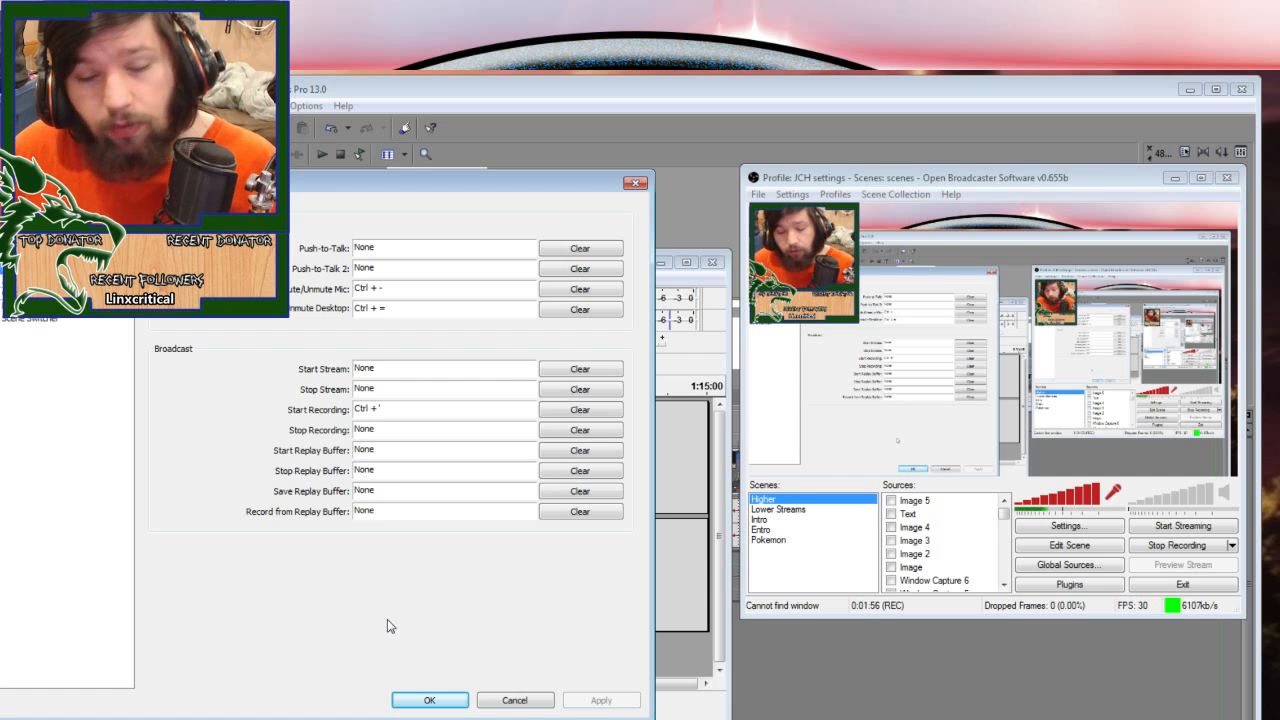
left_click(426, 700)
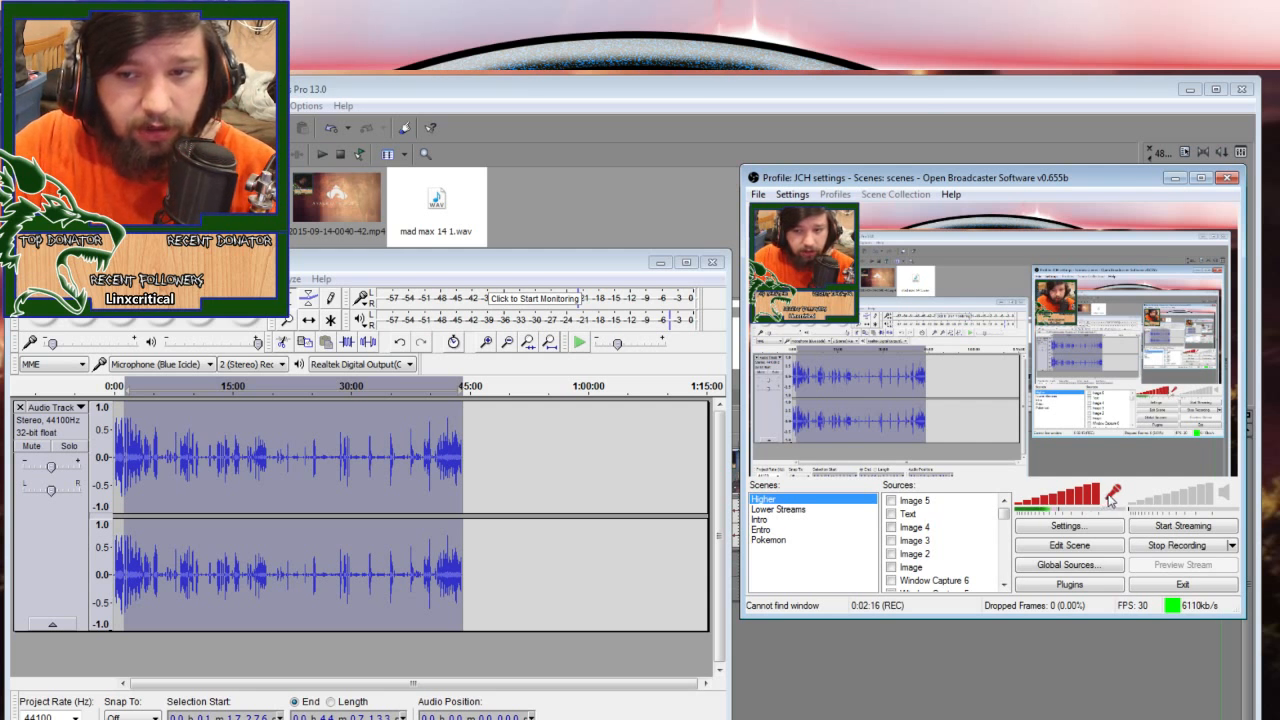
- Toggle the microphone and desktop audio mutes in OBS, leaving both sources unmuted, and reposition the Audacity window
left_click(1224, 494)
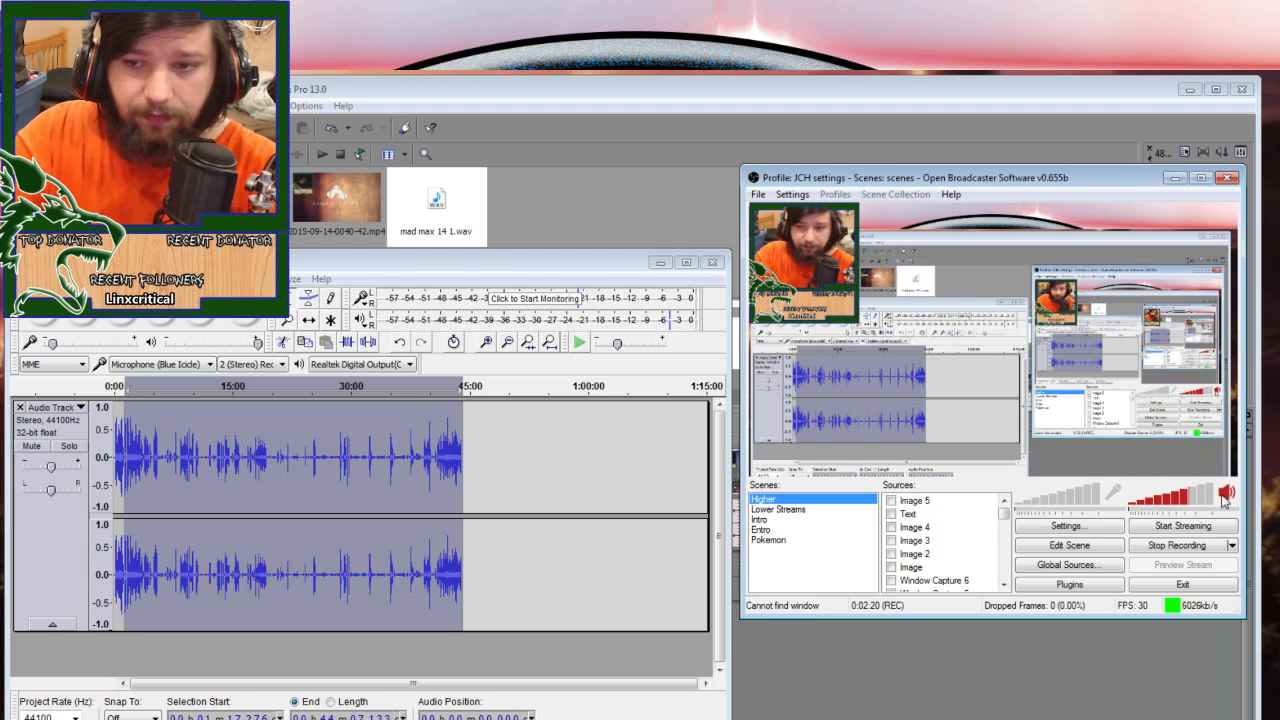
left_click(1113, 493)
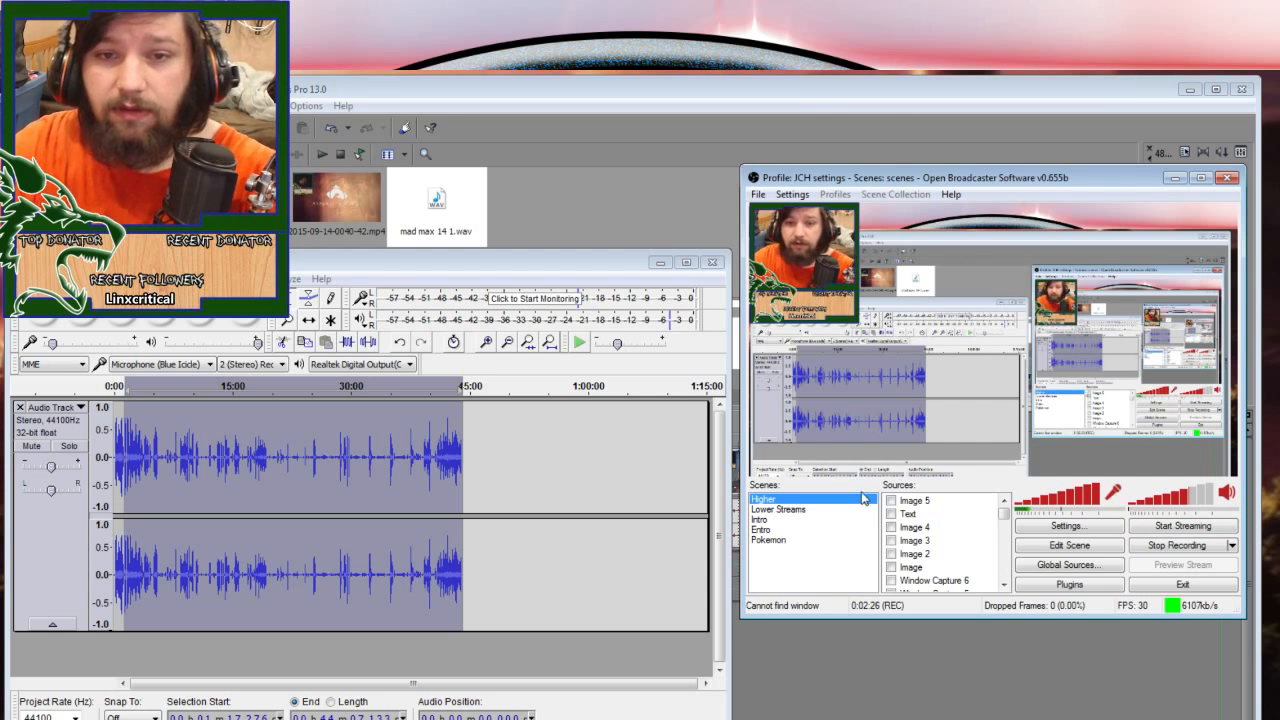
left_click_drag(603, 264, 731, 311)
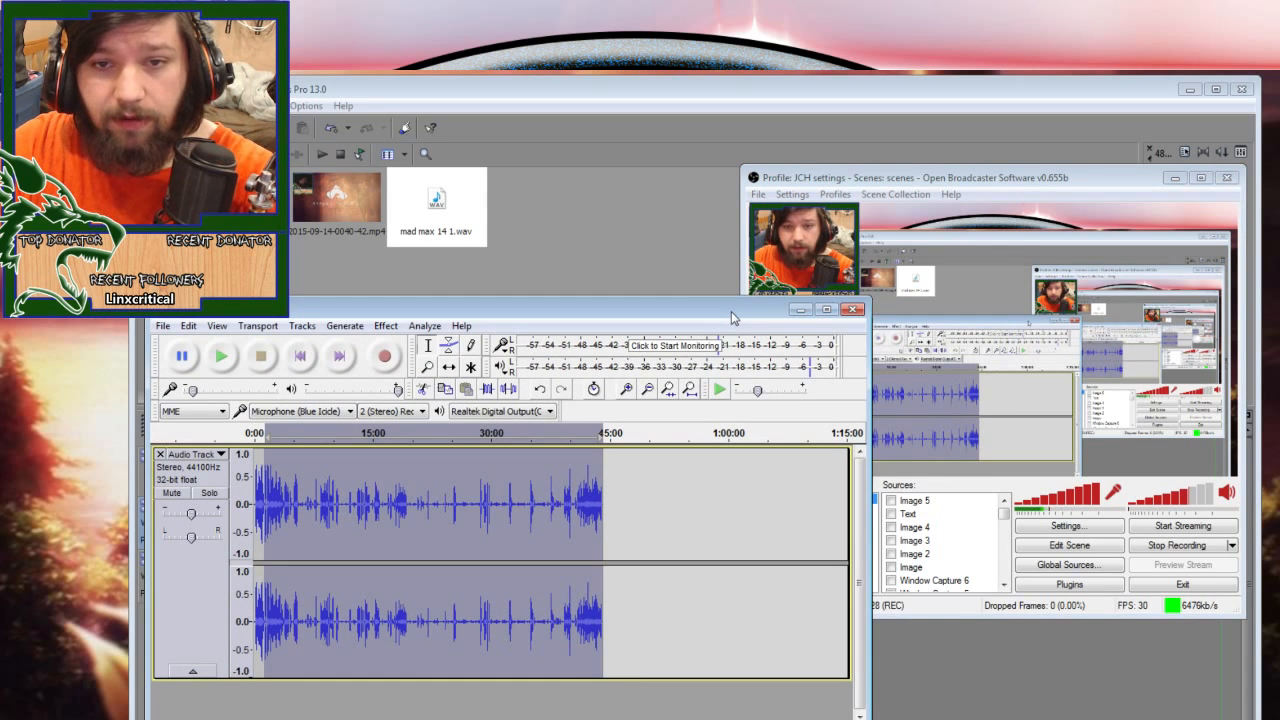
left_click(1117, 480)
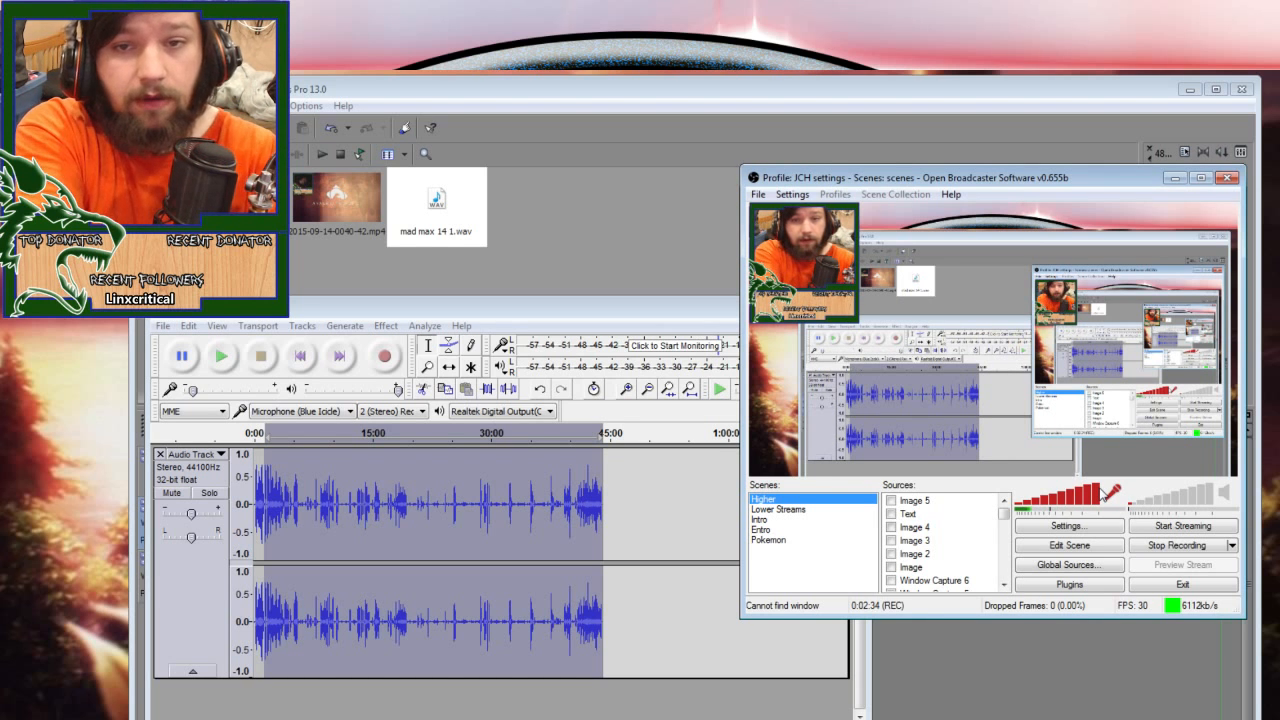
left_click(560, 316)
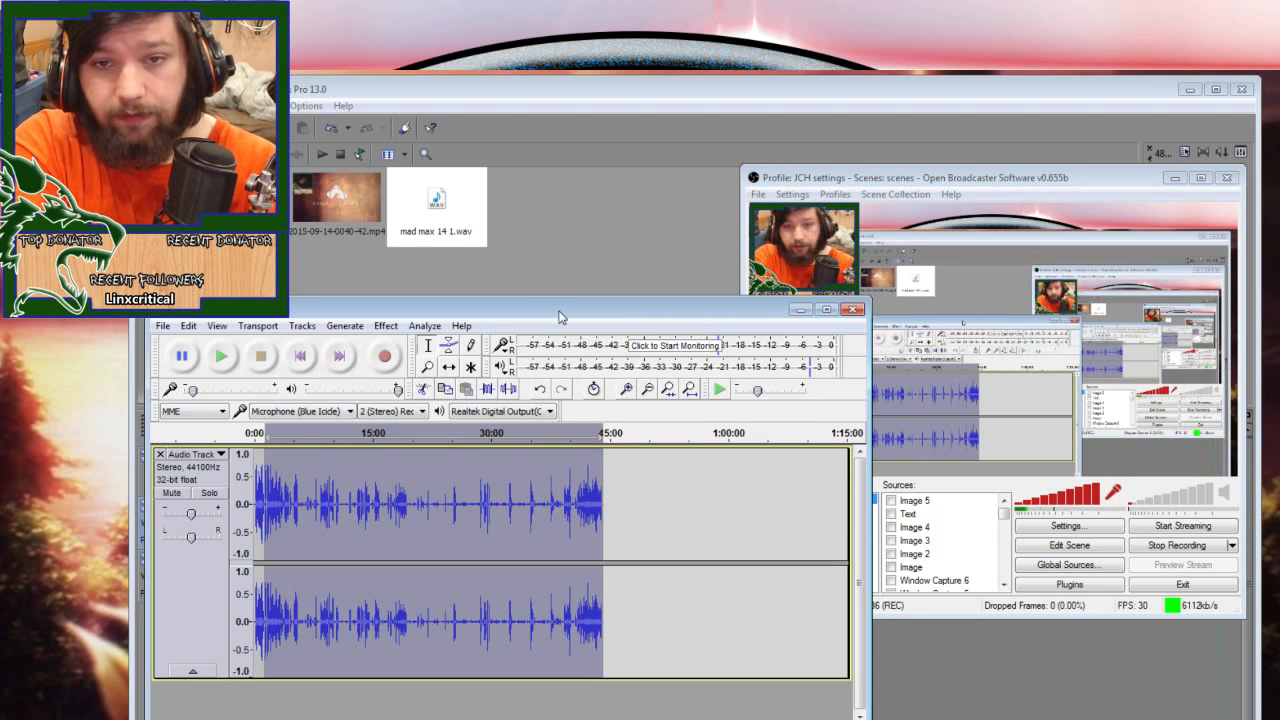
left_click(1190, 494)
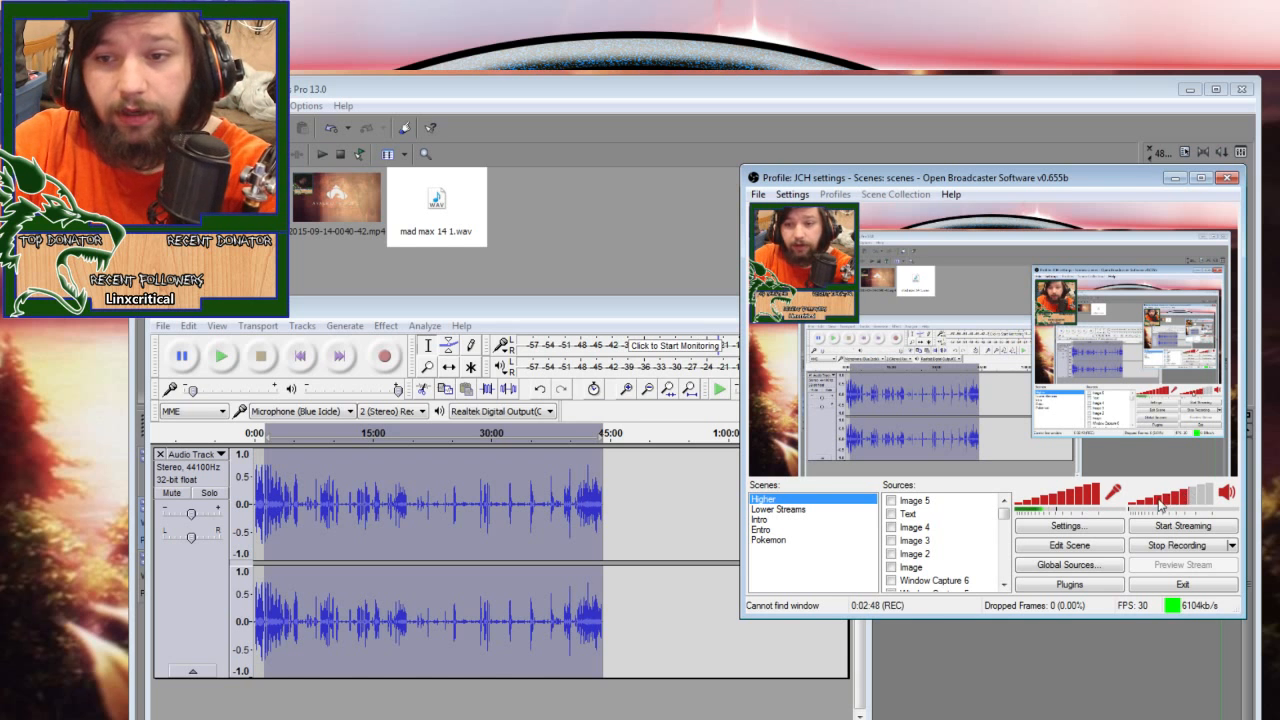
left_click(1111, 492)
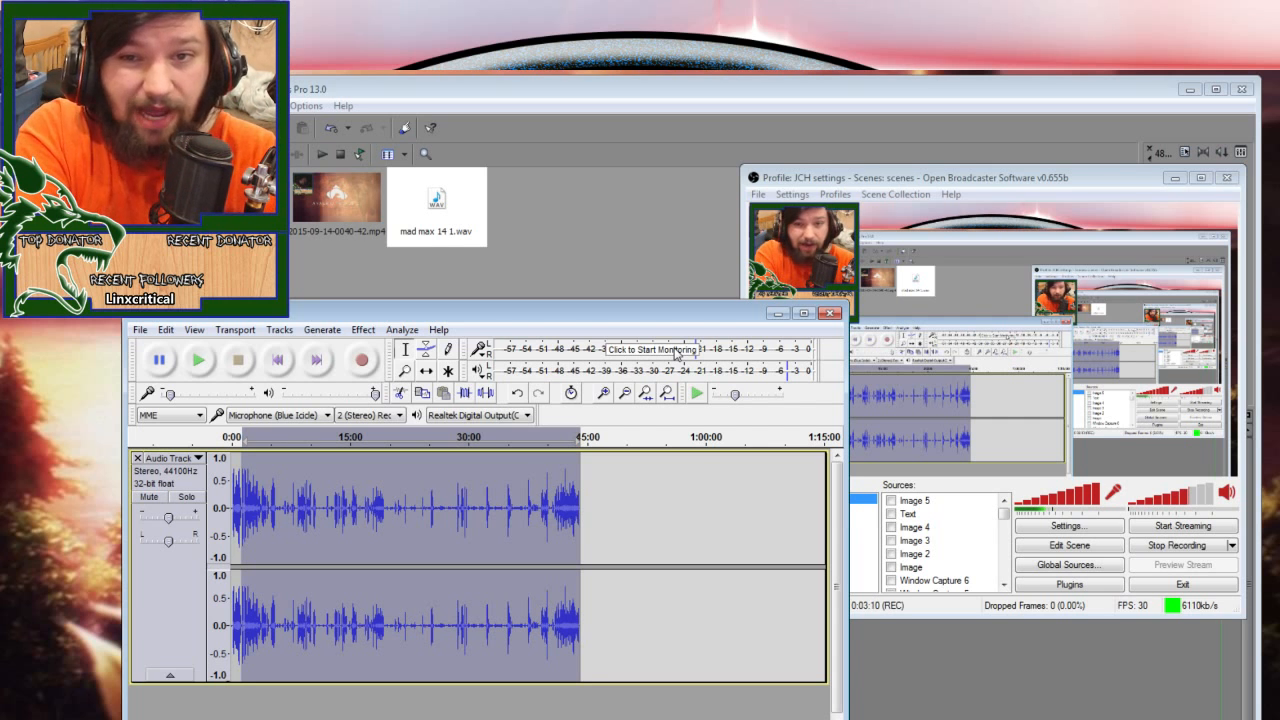
- Play back the opening speech of the audio track from about 15 seconds and stop the playback
left_click(621, 480)
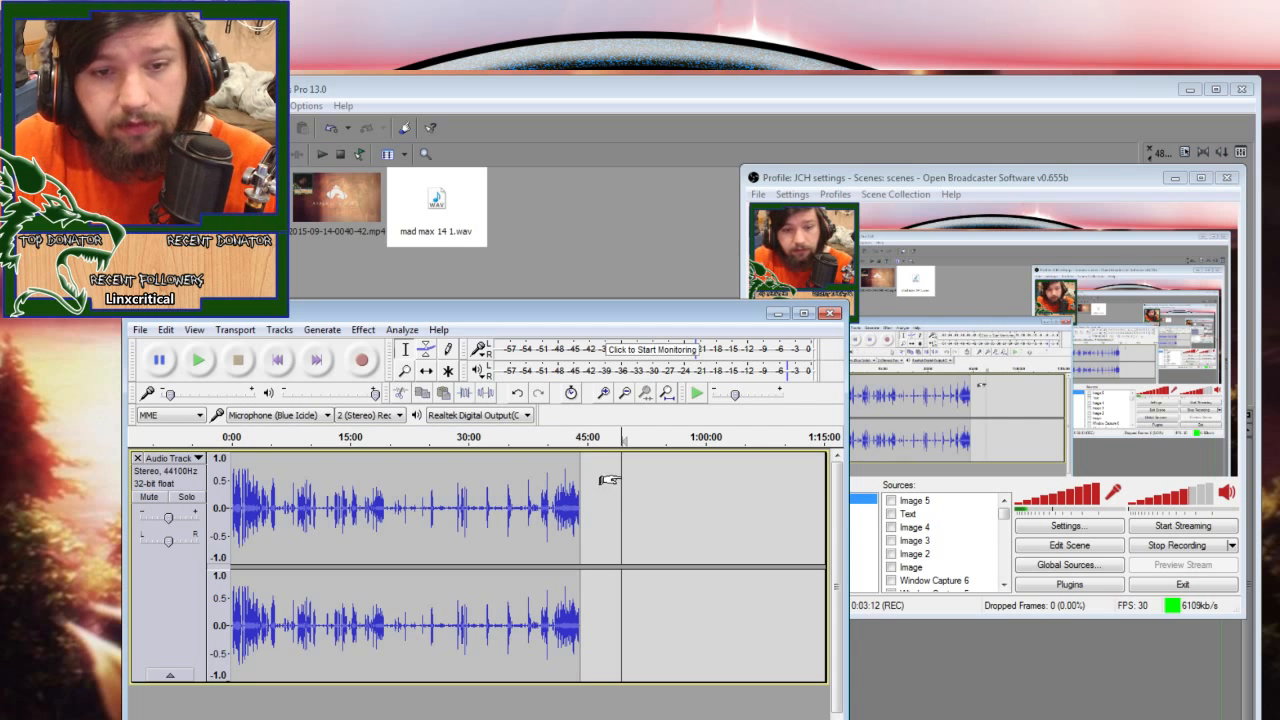
left_click_drag(582, 484, 545, 516)
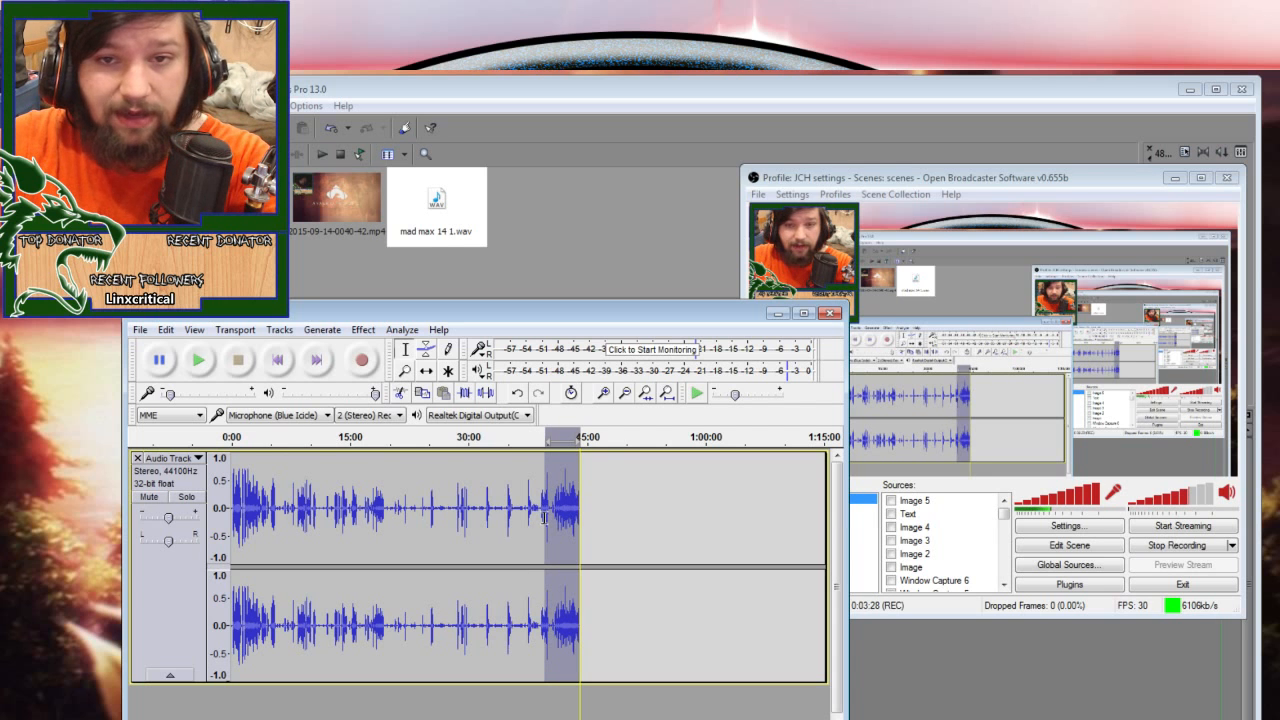
left_click_drag(545, 516, 226, 512)
key("space")
key("ctrl+1")
key("ctrl+1")
key("ctrl+1")
key("ctrl+1")
key("ctrl+1")
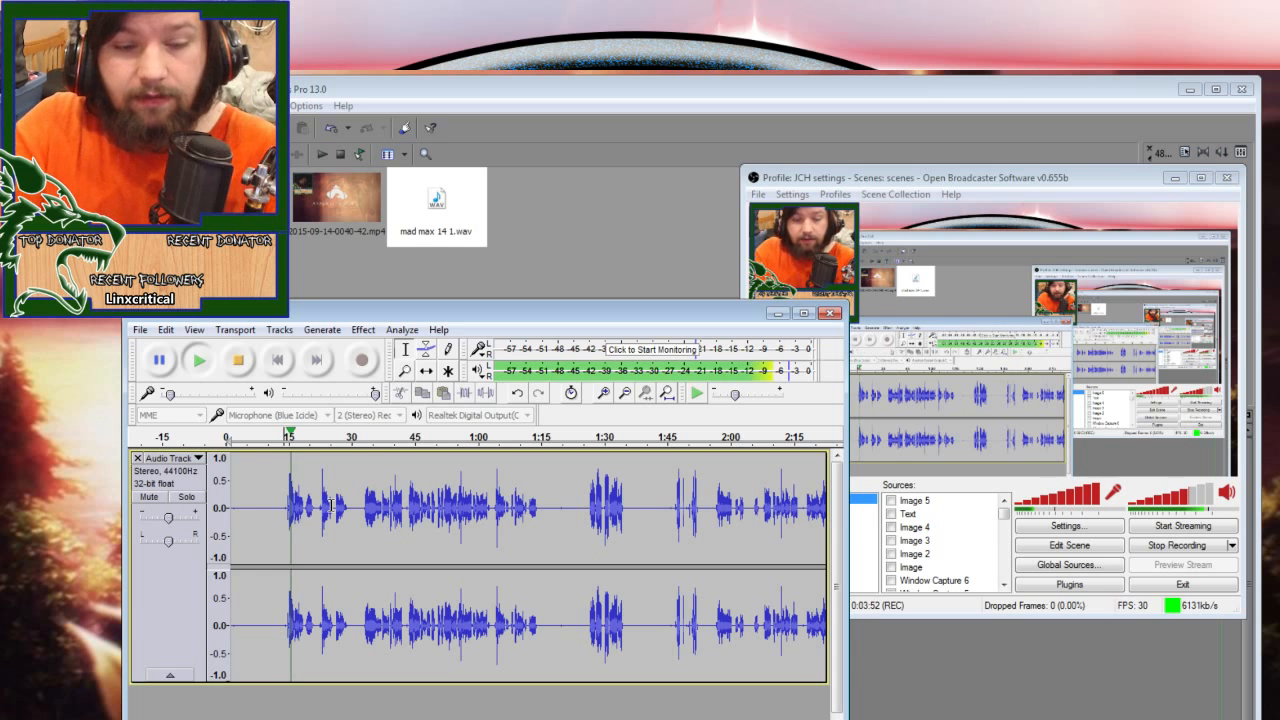
key("space")
key("space")
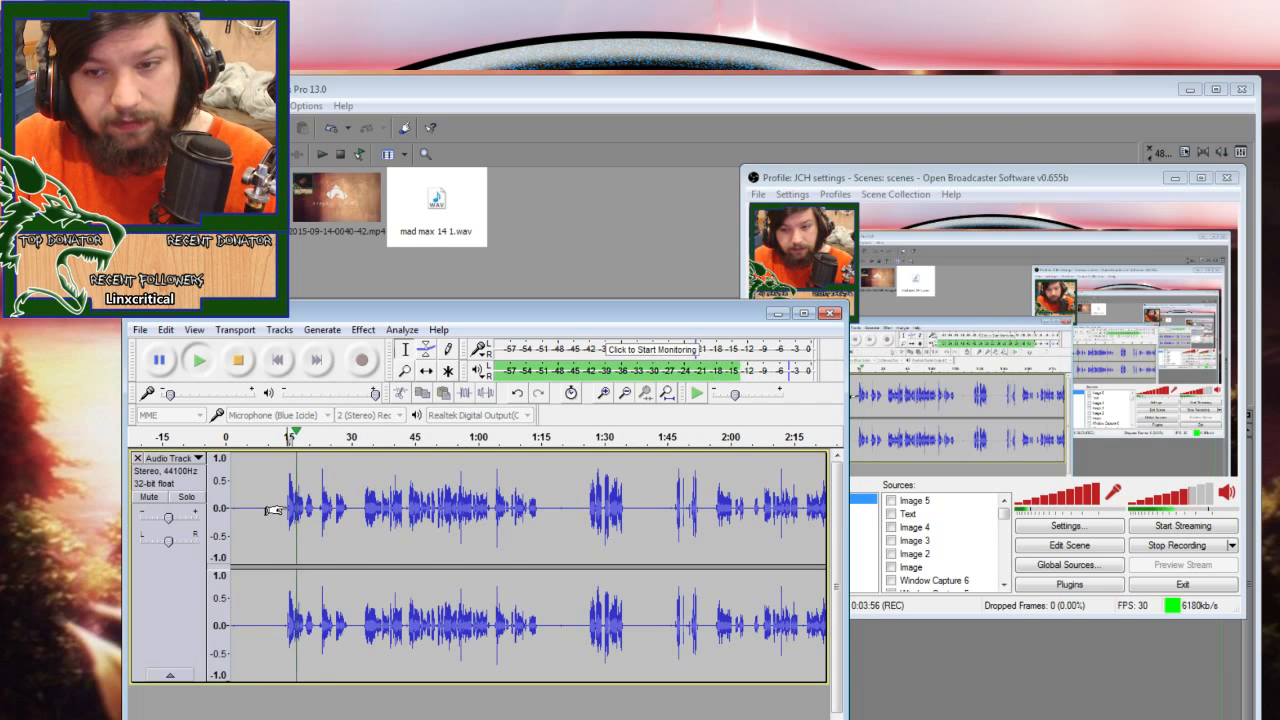
key("space")
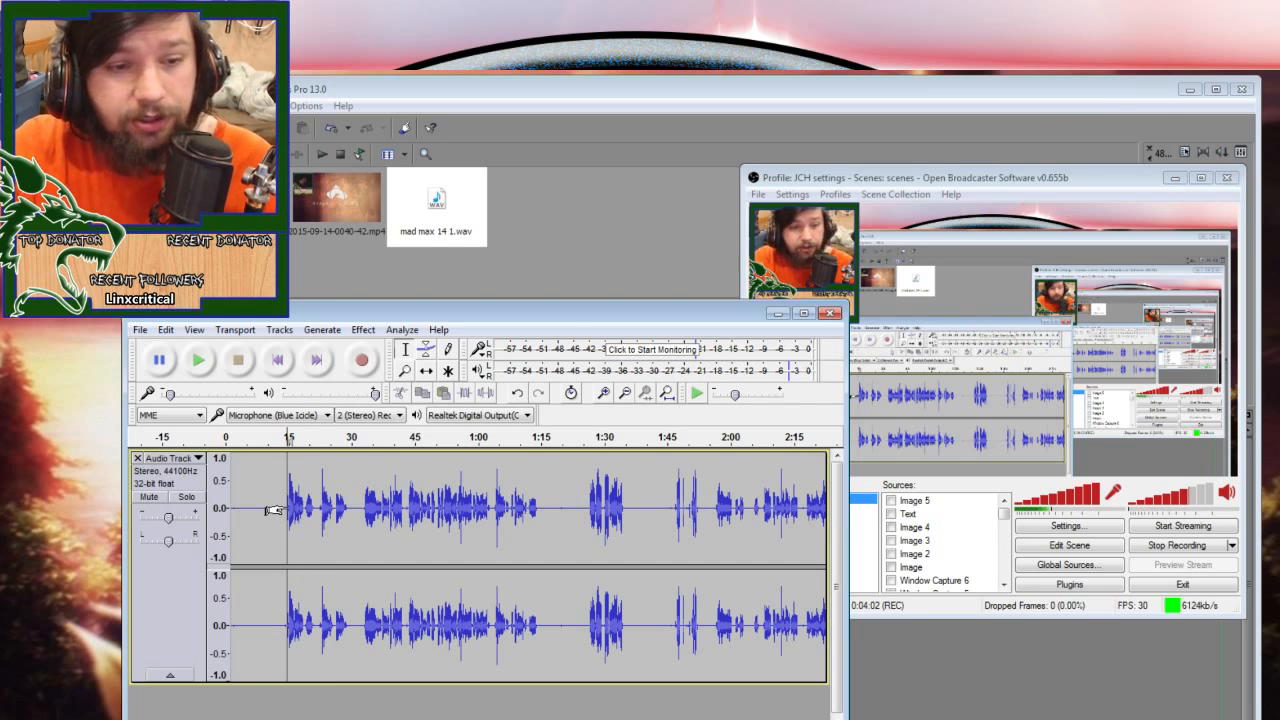
- Delete the audio from about 1:13 to the end of the recording, keeping only the opening part
scroll(400, 506, "down", 2)
left_click_drag(262, 505, 942, 541)
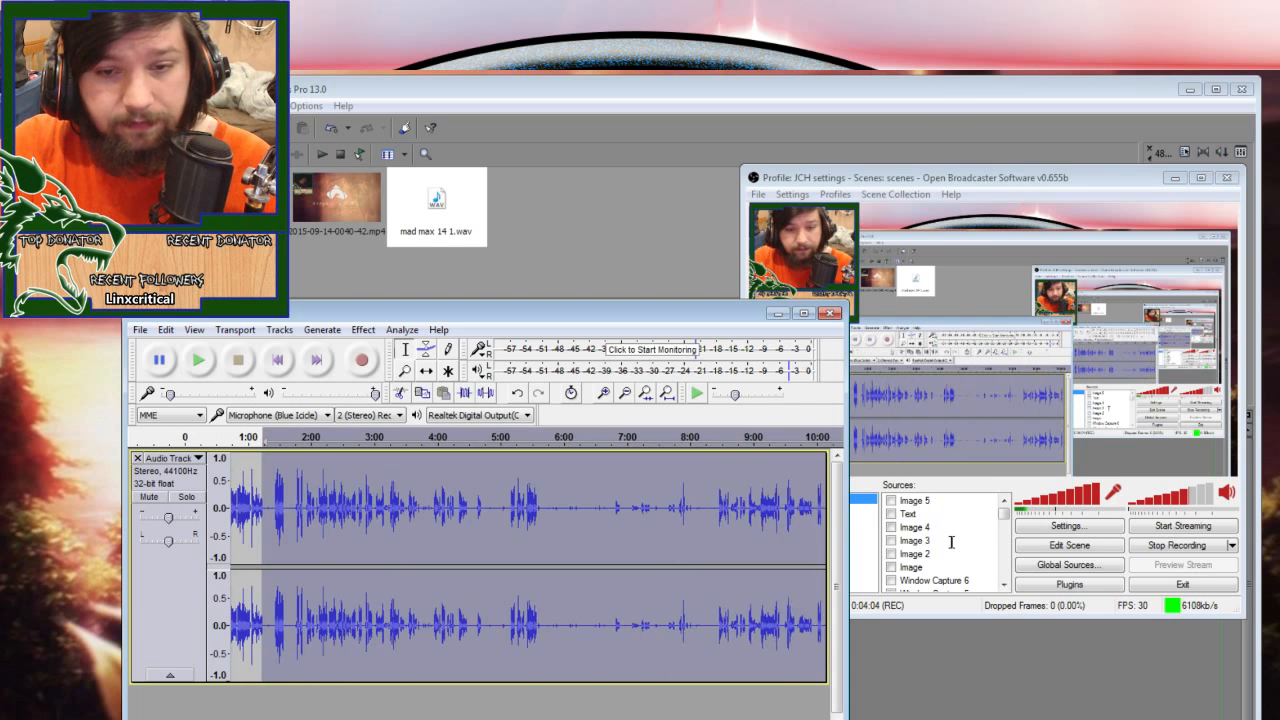
scroll(1066, 531, "right", 10)
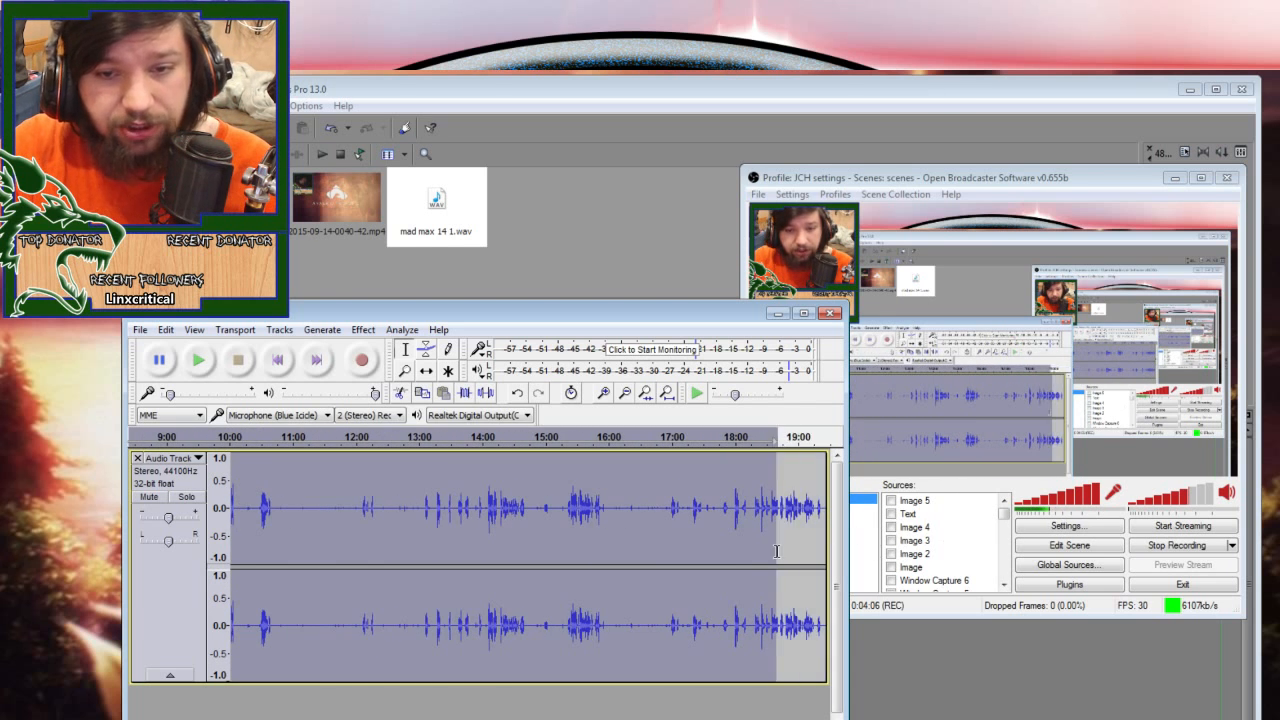
scroll(969, 536, "right", 12)
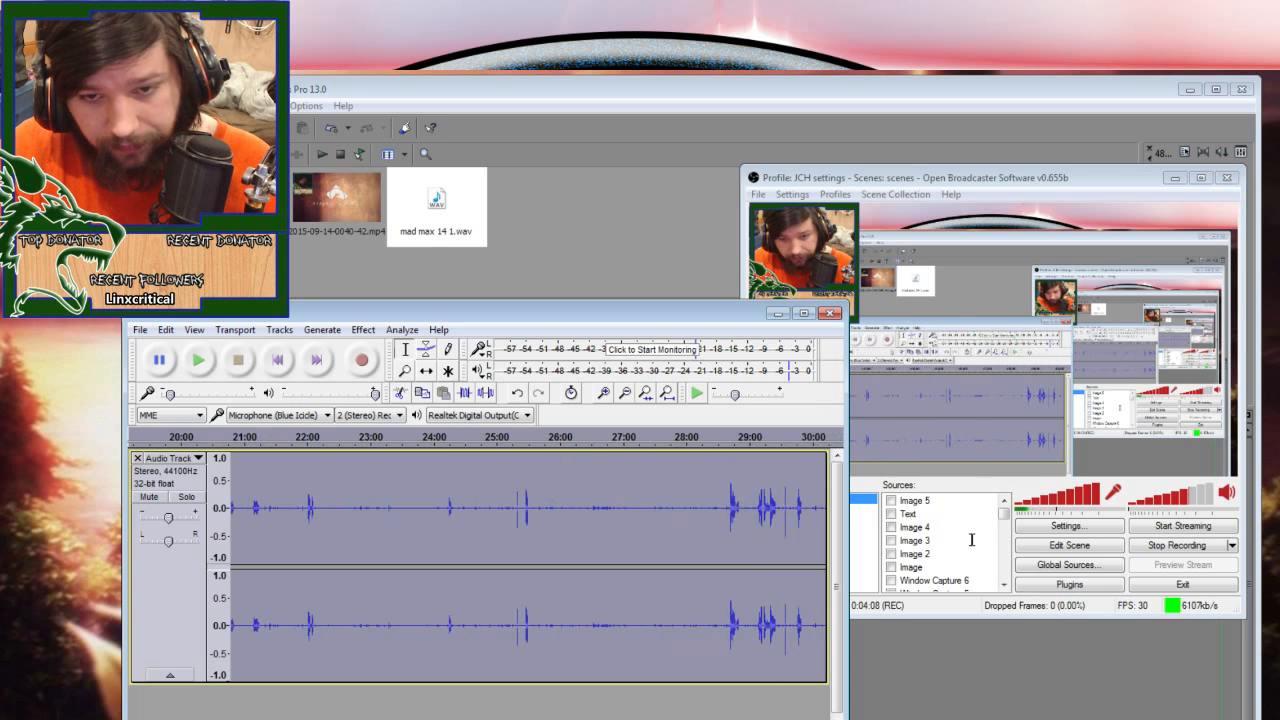
scroll(631, 537, "down", 3)
left_click_drag(446, 524, 580, 518)
key("Delete")
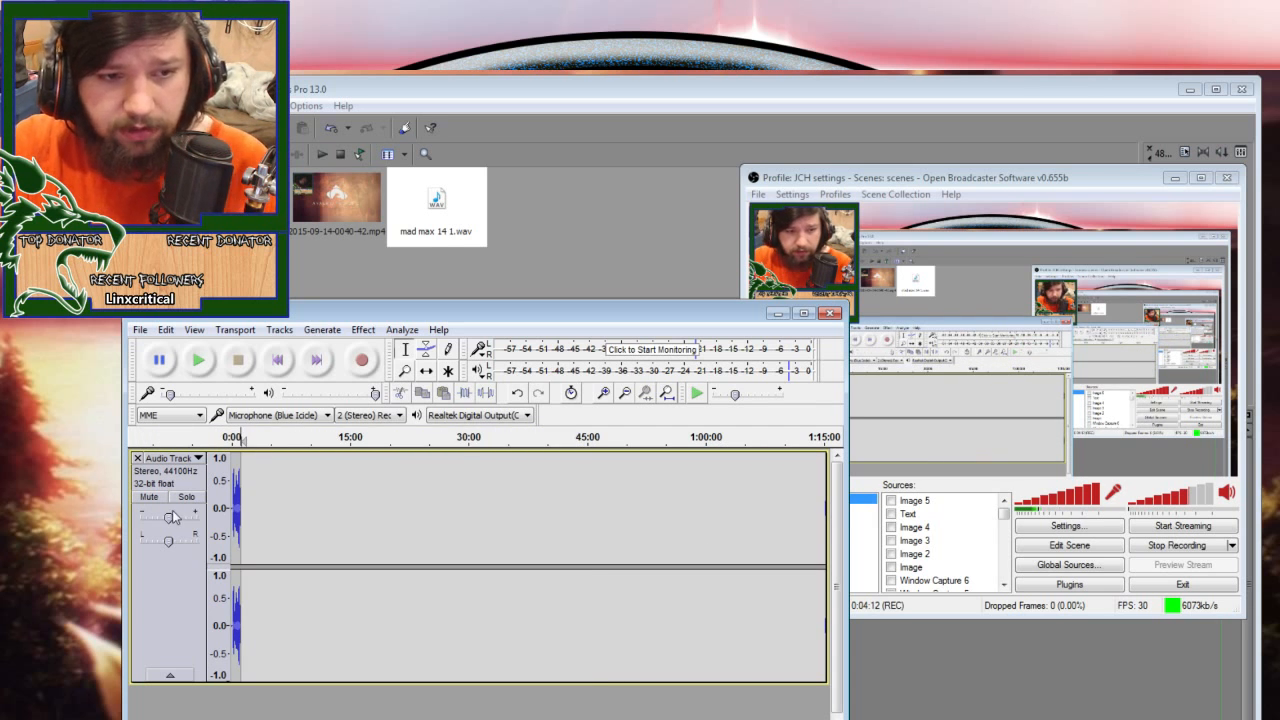
- Select the remaining audio back to the track start, and place the cursor at and past the clip's end
scroll(250, 533, "up", 3)
left_click(266, 489)
left_click_drag(242, 499, 64, 534)
scroll(64, 534, "up", 3)
scroll(369, 592, "down", 1)
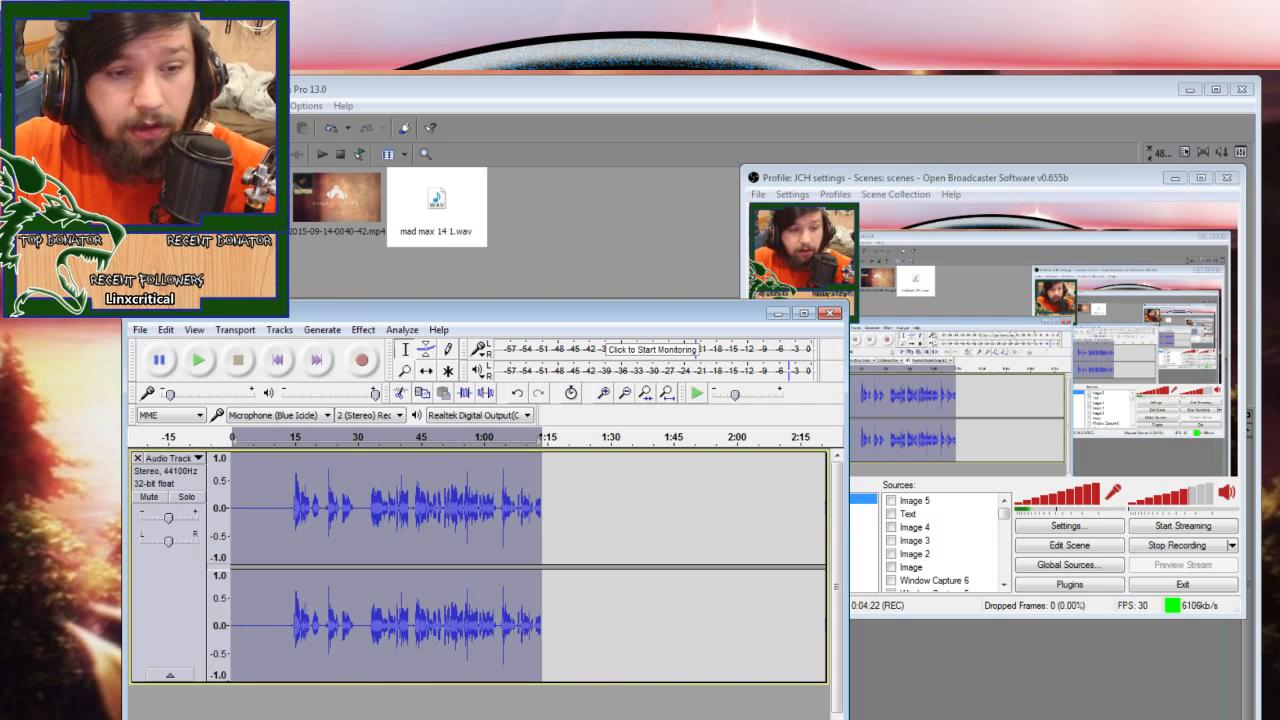
left_click(546, 500)
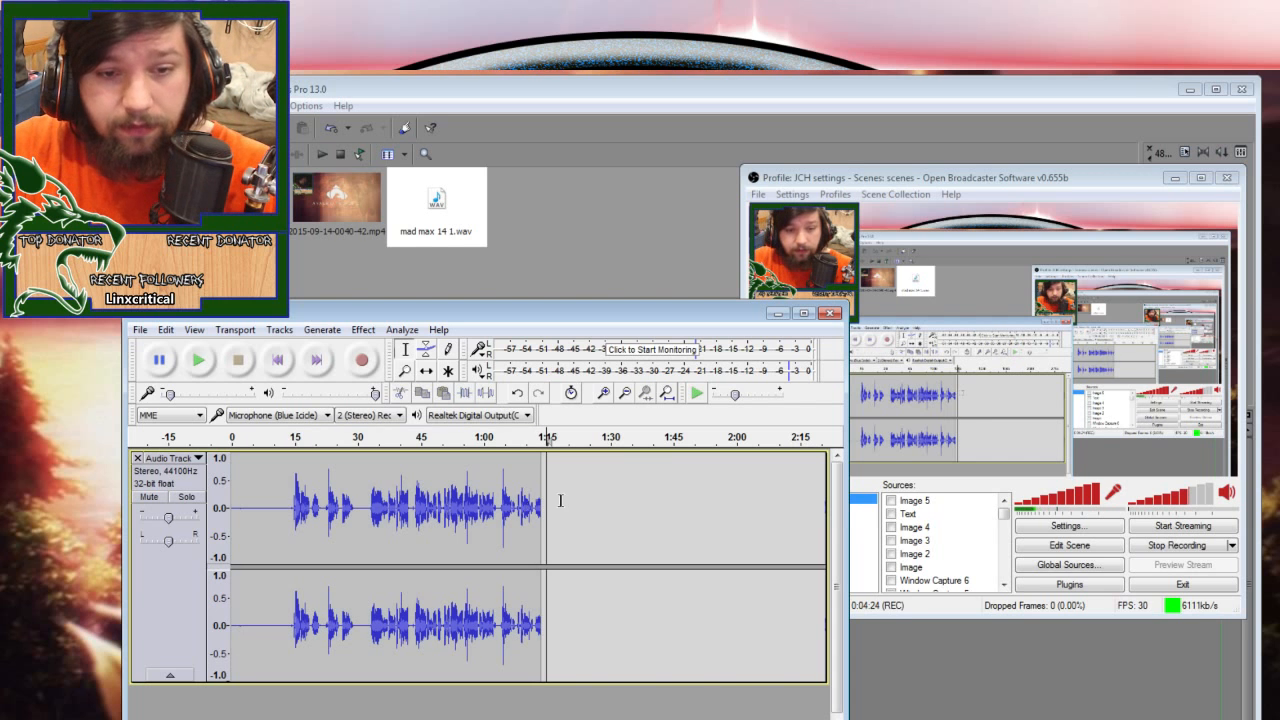
left_click(541, 505)
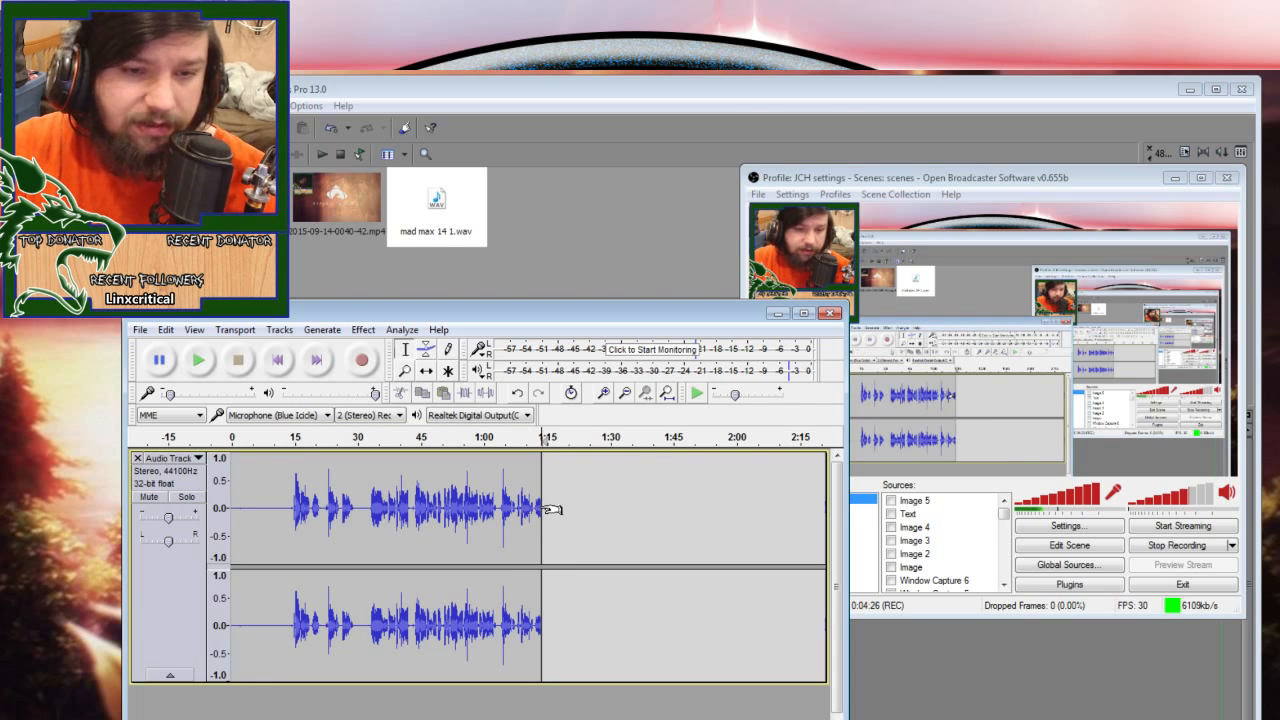
left_click_drag(539, 509, 588, 500)
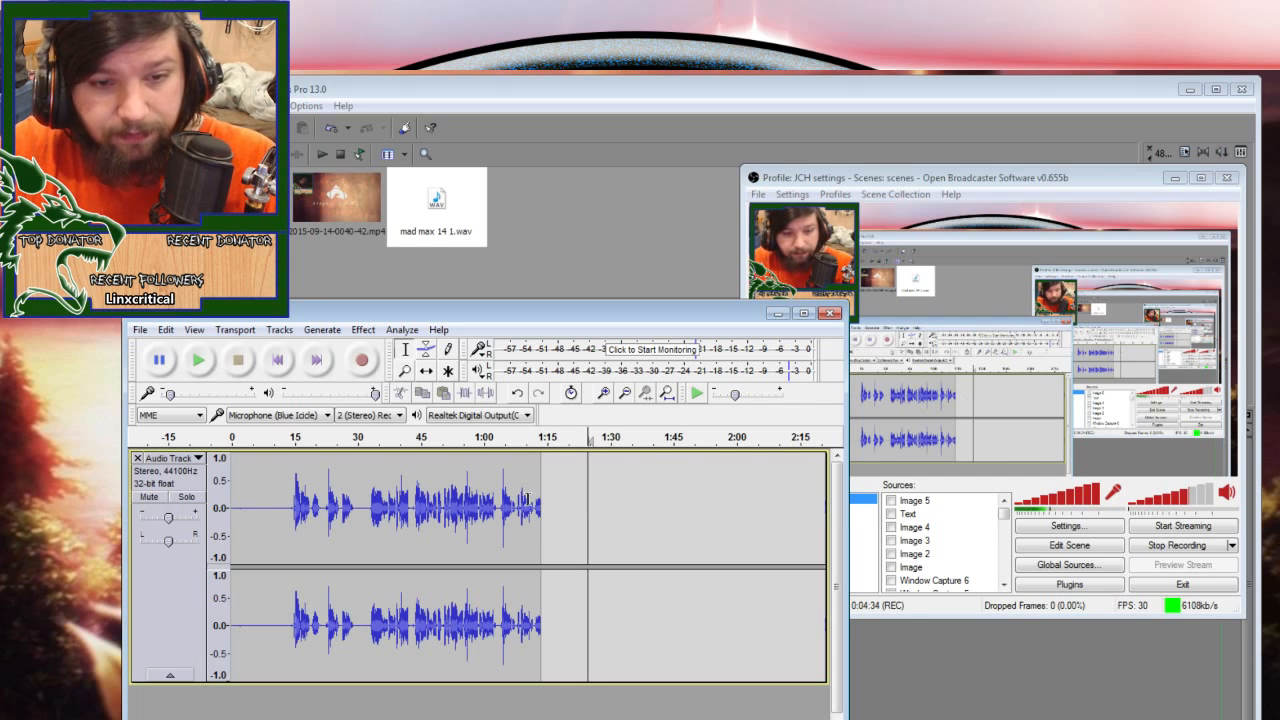
- Normalize the whole remaining clip to a maximum amplitude of -3.0 dB with DC offset removal enabled
double_click(257, 474)
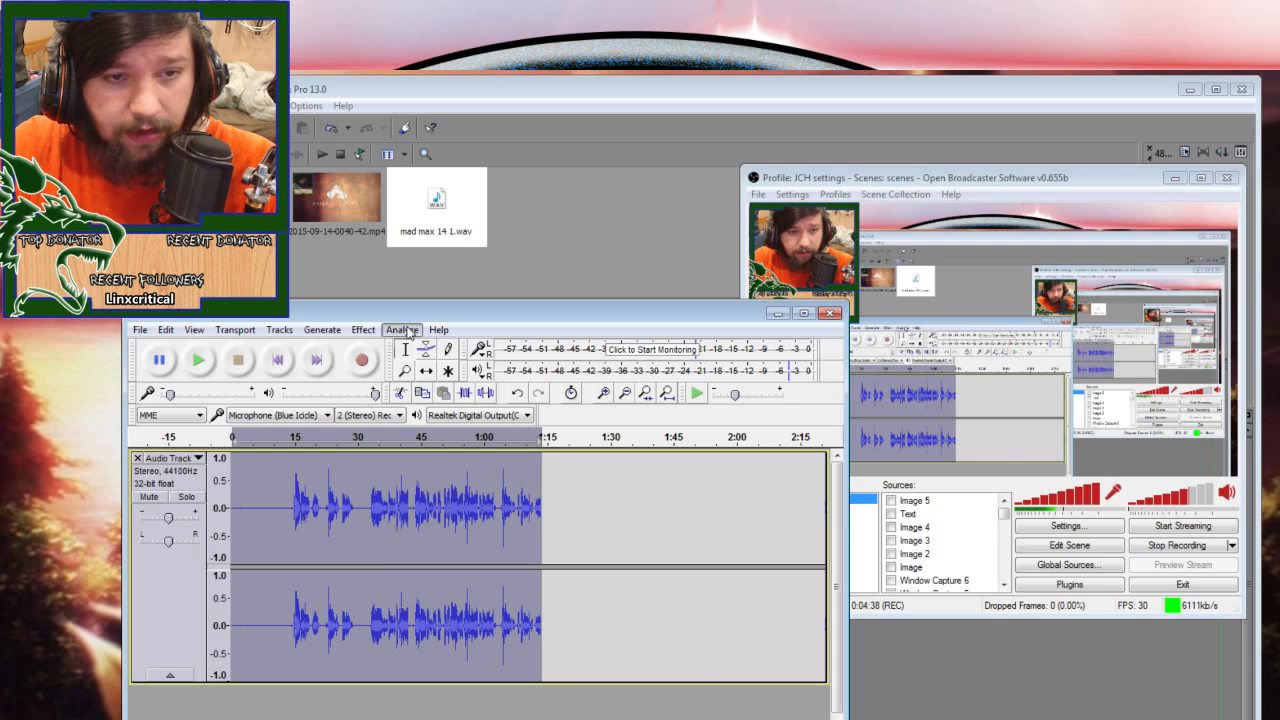
left_click(363, 329)
left_click(394, 404)
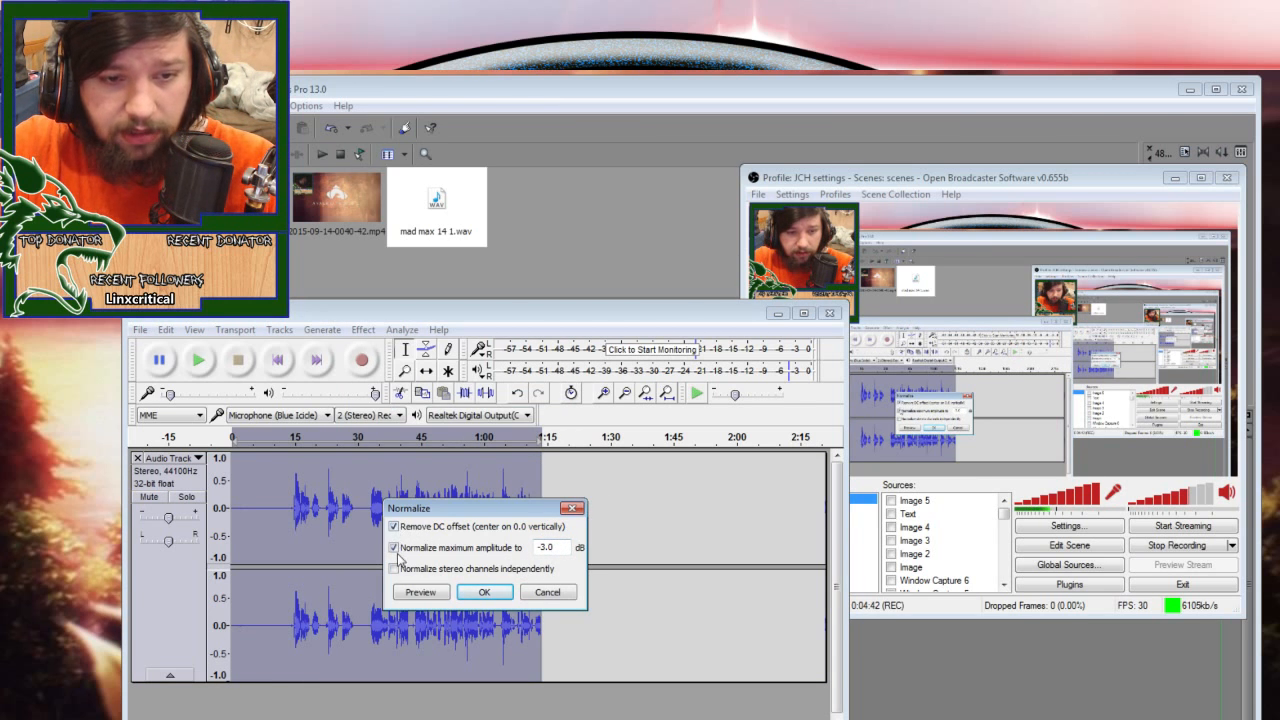
left_click_drag(471, 513, 499, 459)
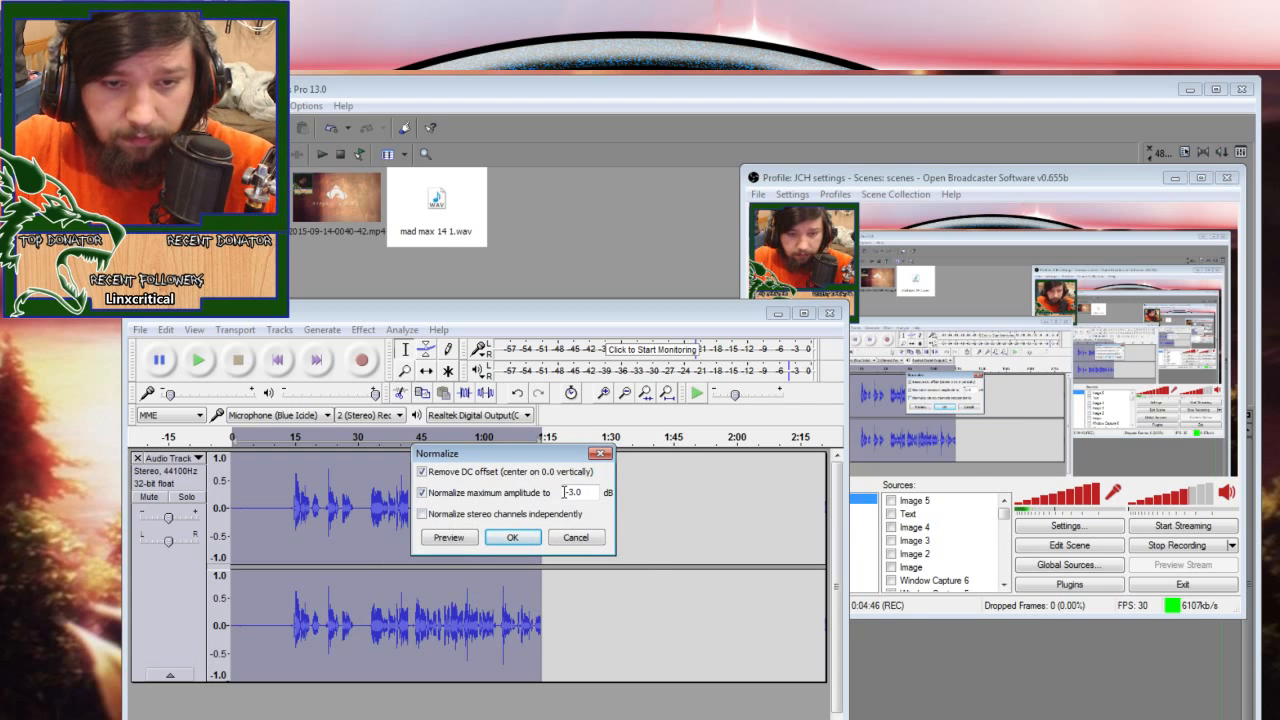
left_click(513, 541)
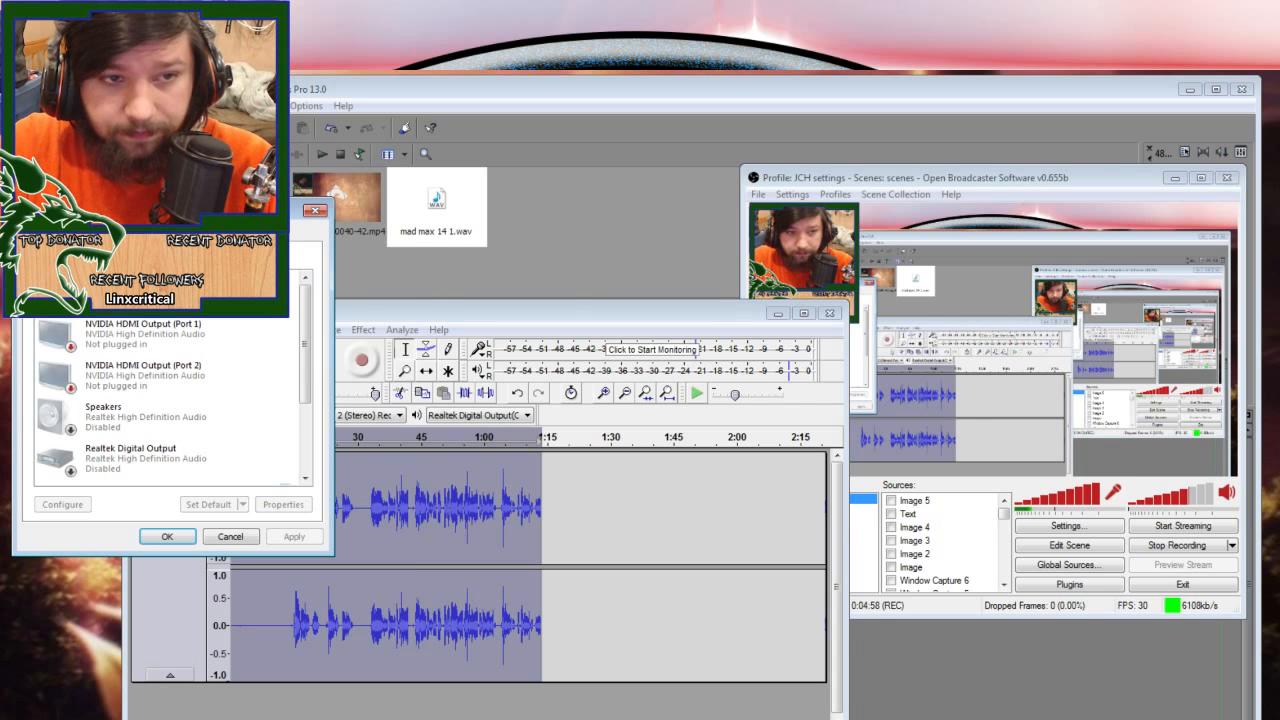
- Check the recording level of the Blue Icicle microphone in the Windows sound settings and close its dialogs
left_click_drag(159, 210, 409, 234)
left_click(353, 259)
left_click(376, 259)
left_click(336, 258)
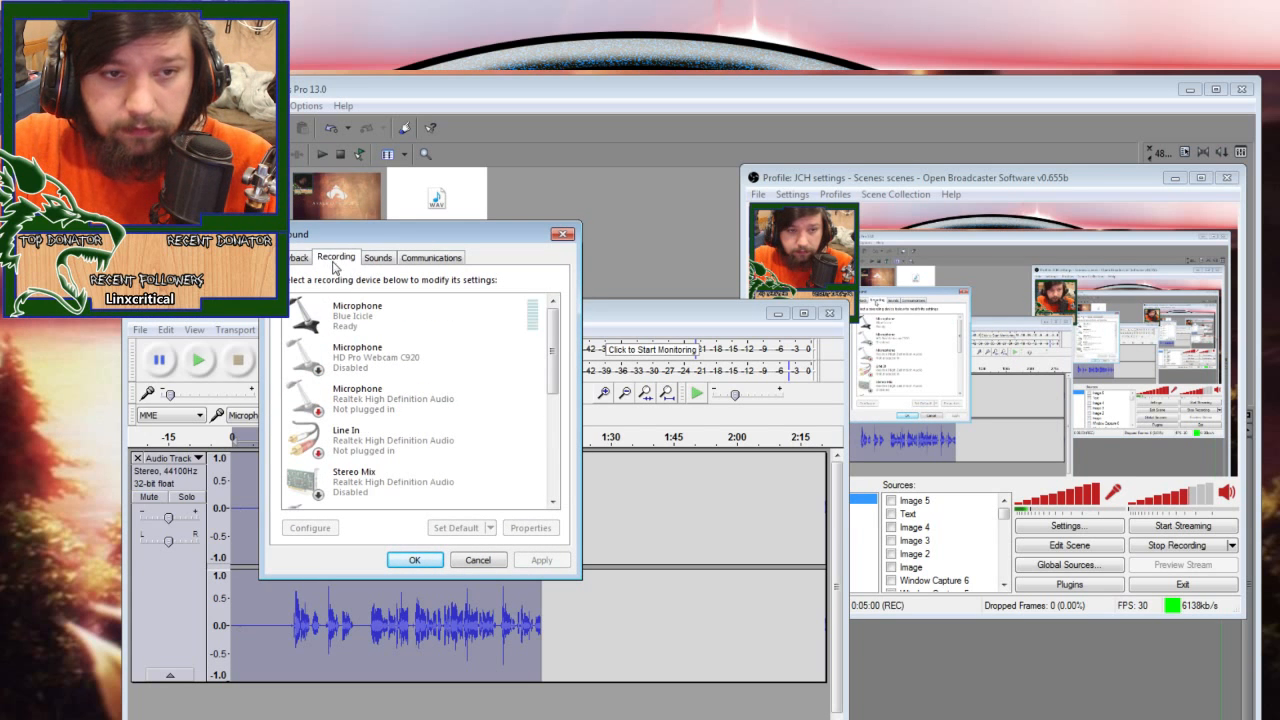
left_click(340, 305)
right_click(334, 306)
left_click(375, 431)
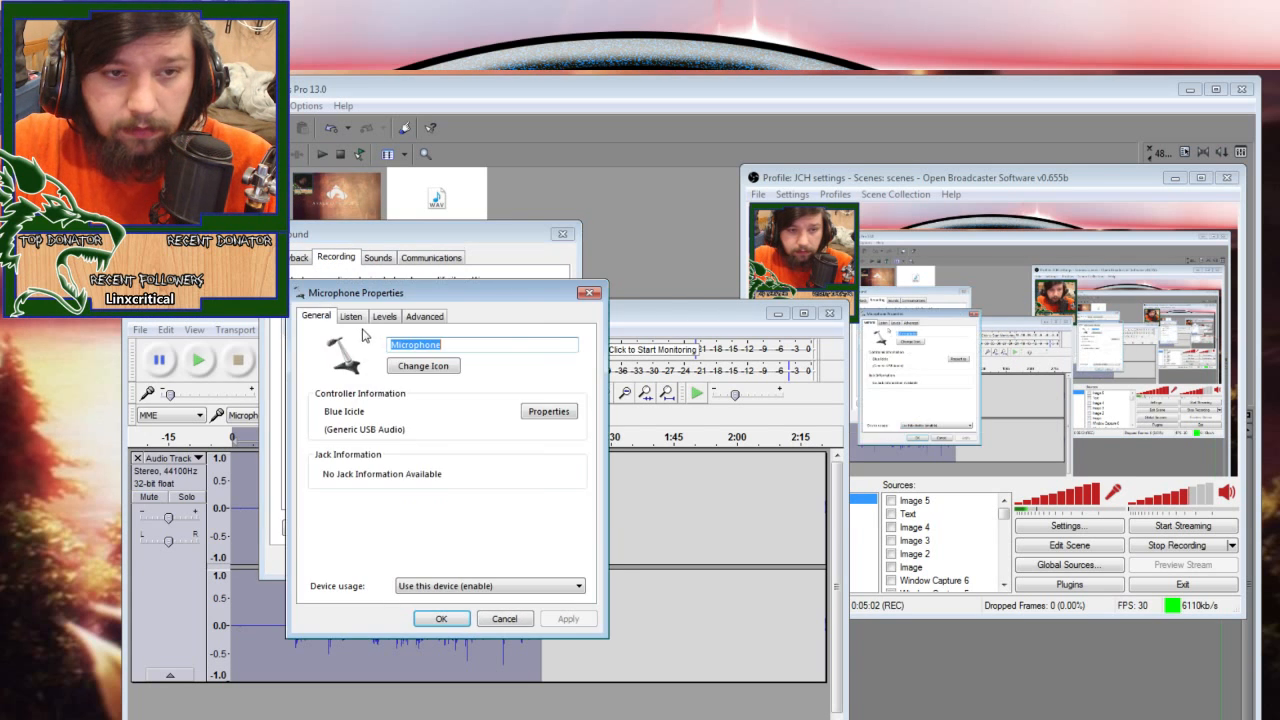
left_click(384, 315)
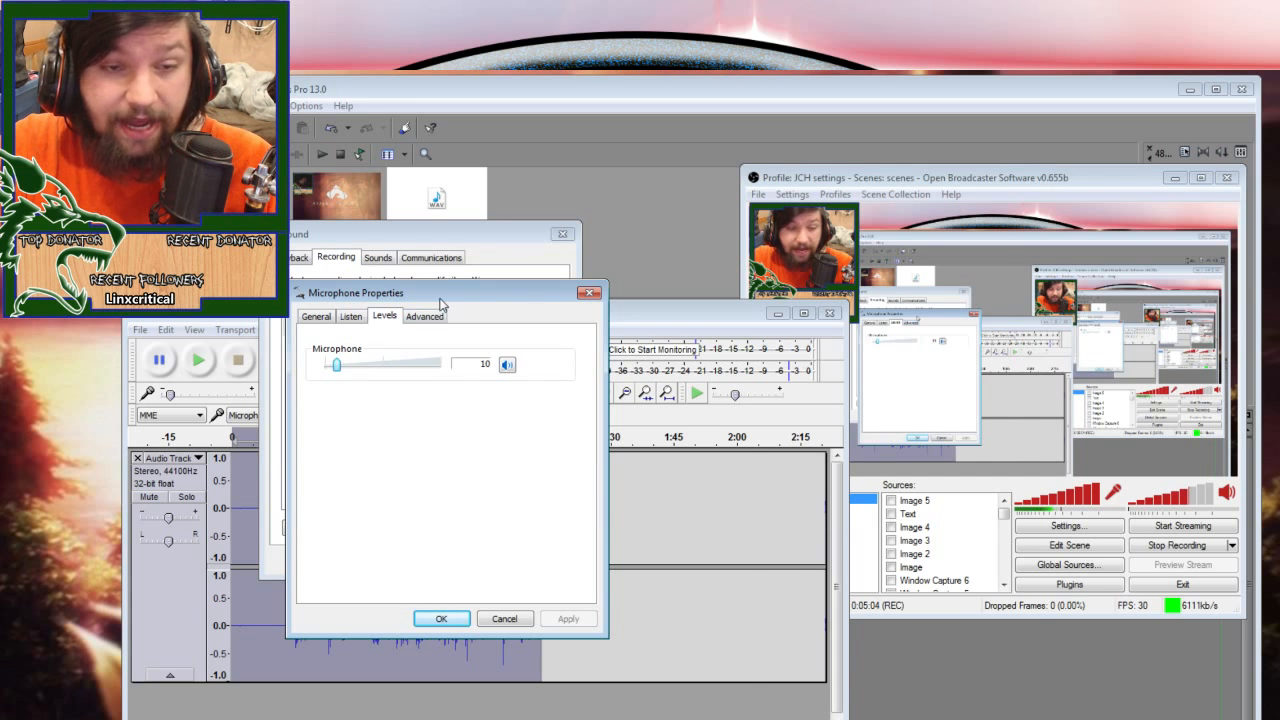
left_click_drag(429, 290, 579, 325)
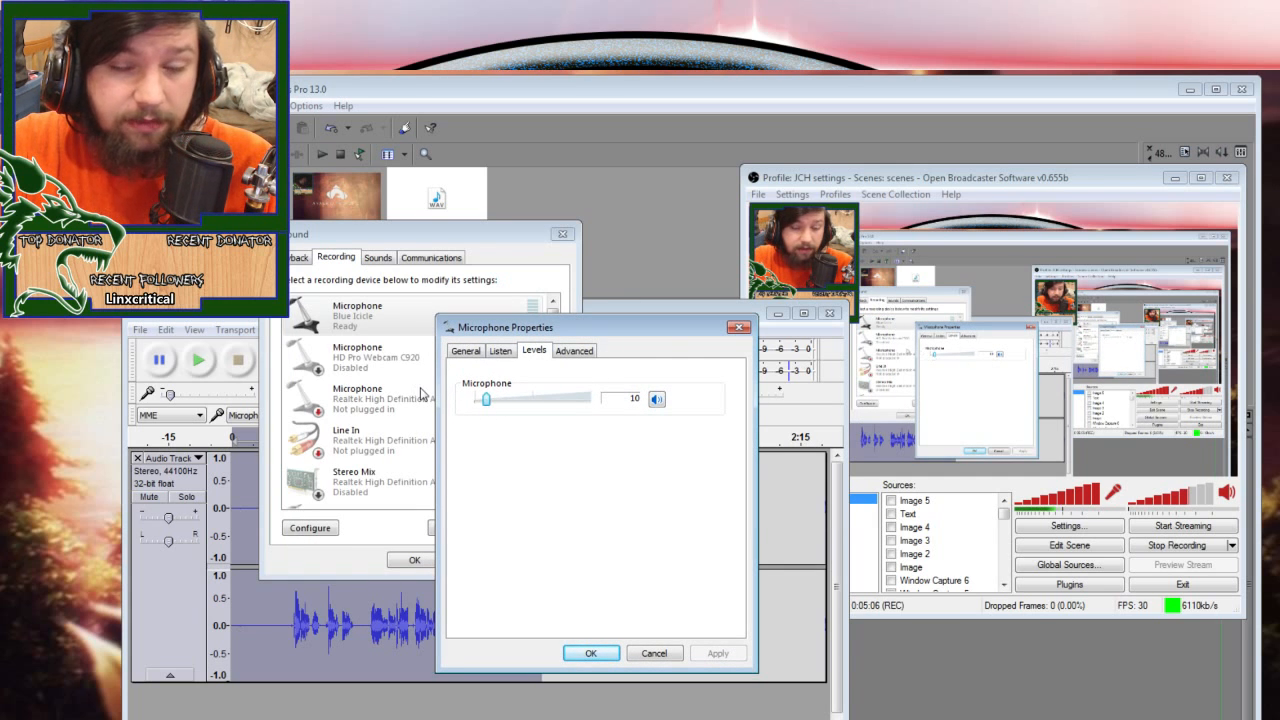
left_click(591, 653)
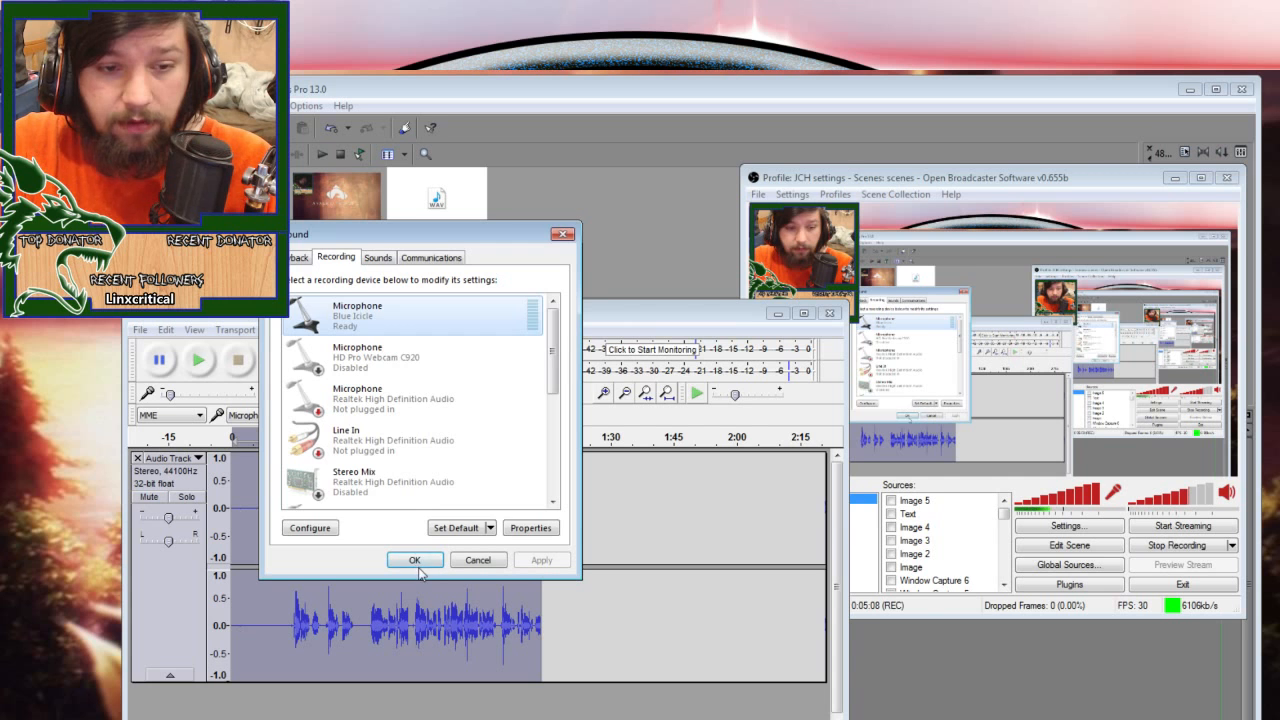
left_click(414, 560)
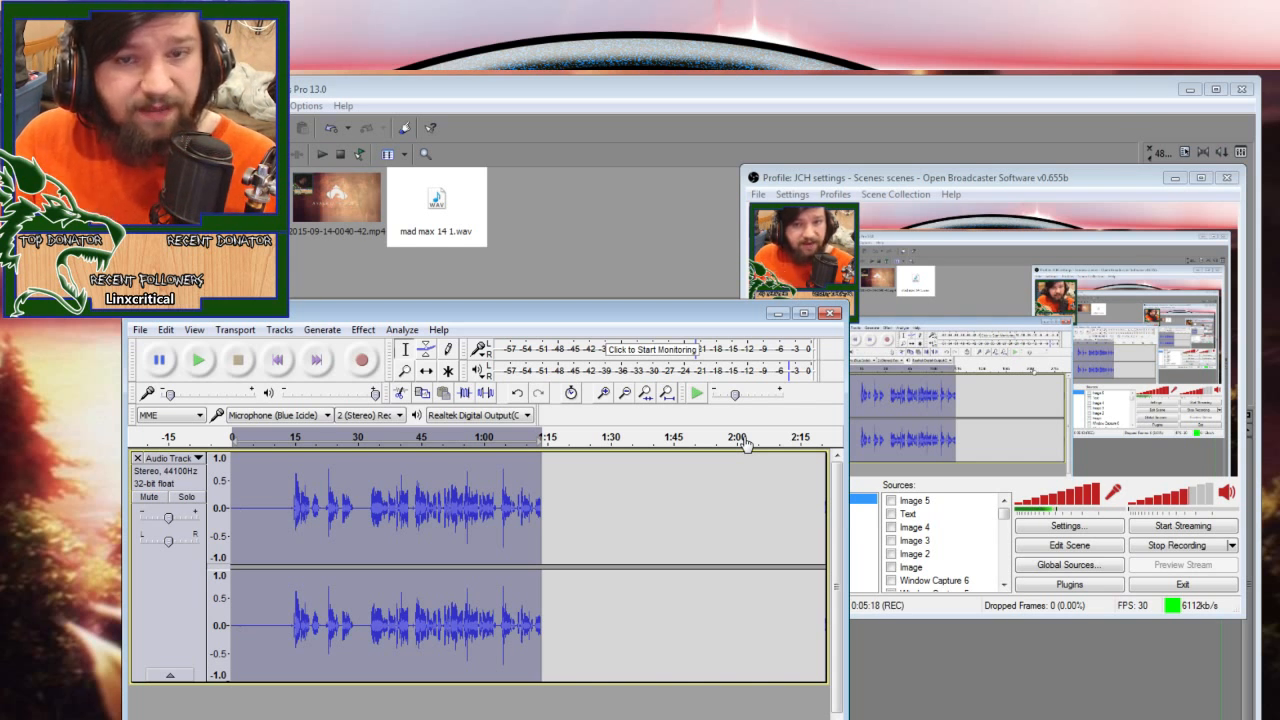
- Capture a noise profile from the silence before about 0:15, and select the whole clip back to its start
left_click(293, 505)
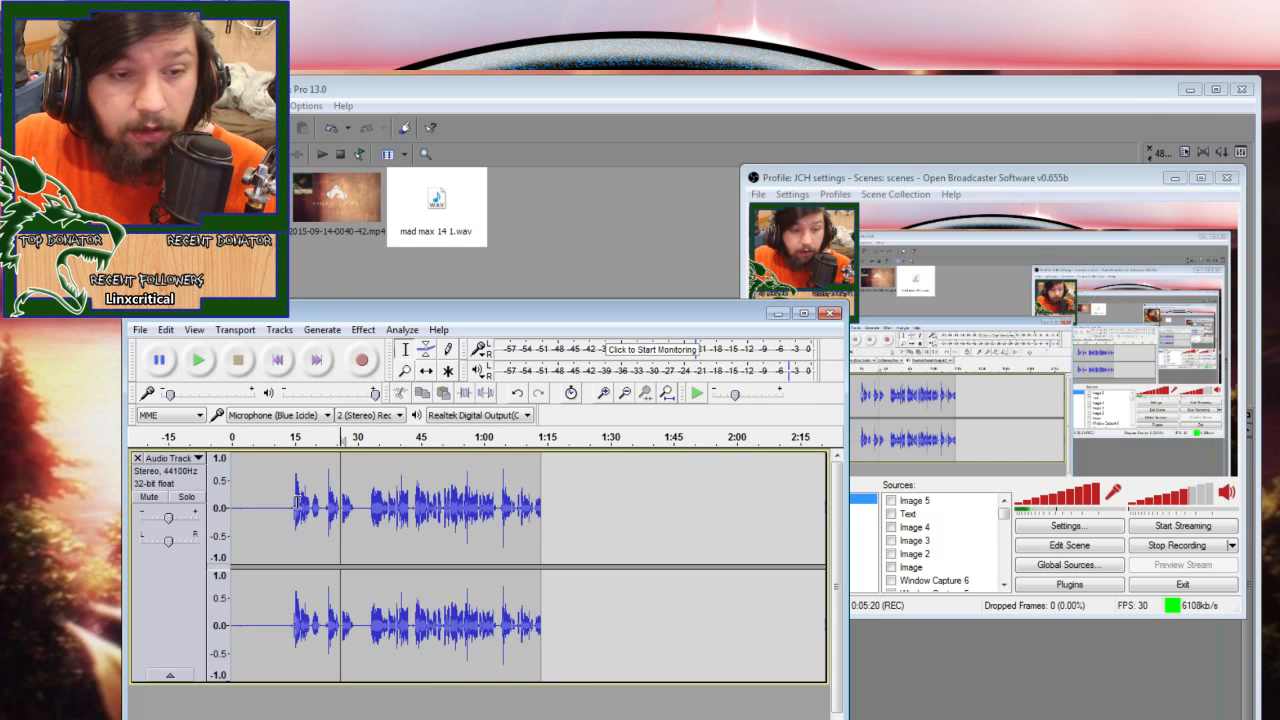
left_click_drag(293, 505, 158, 590)
scroll(262, 588, "up", 2)
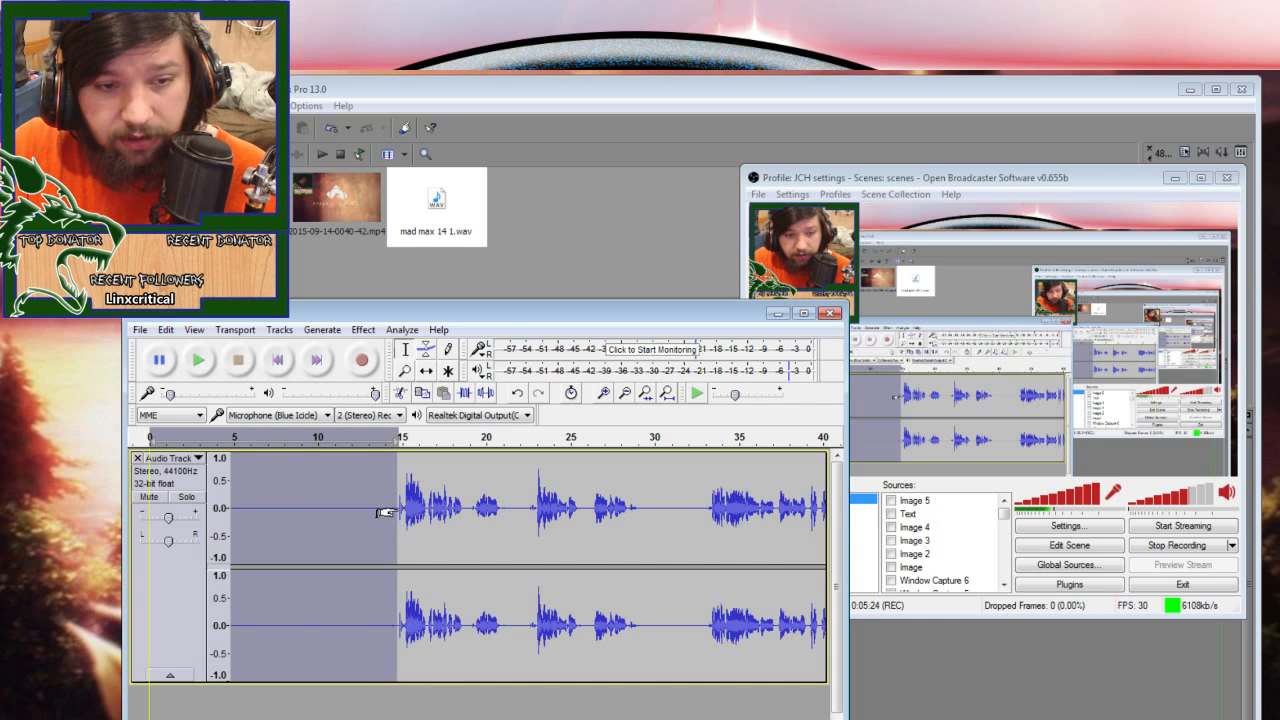
scroll(361, 508, "down", 2)
left_click(363, 329)
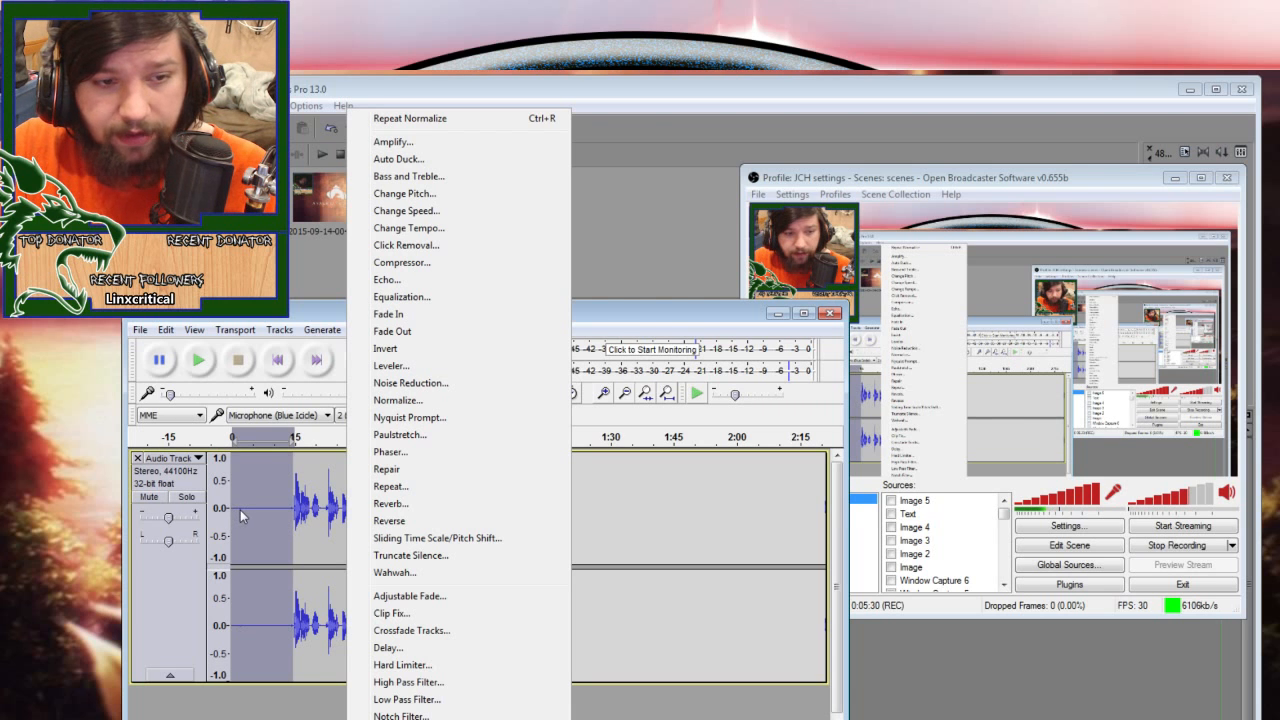
left_click(405, 386)
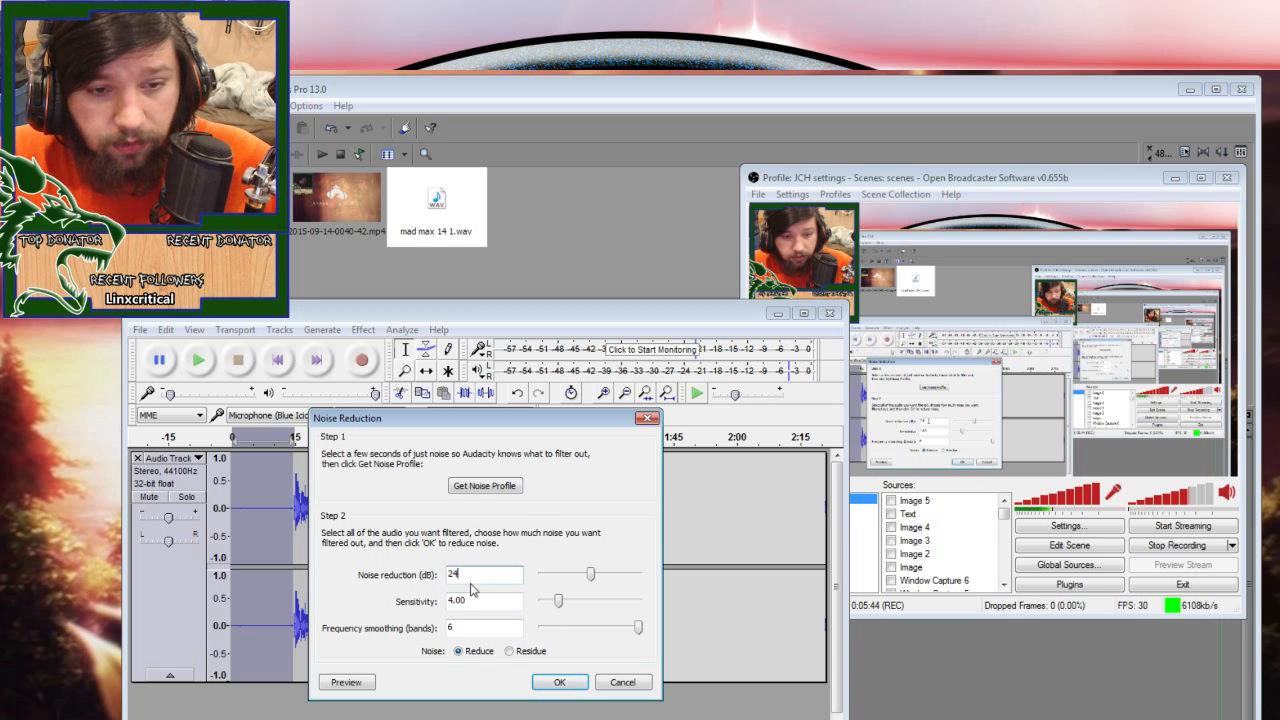
left_click(459, 627)
left_click(484, 486)
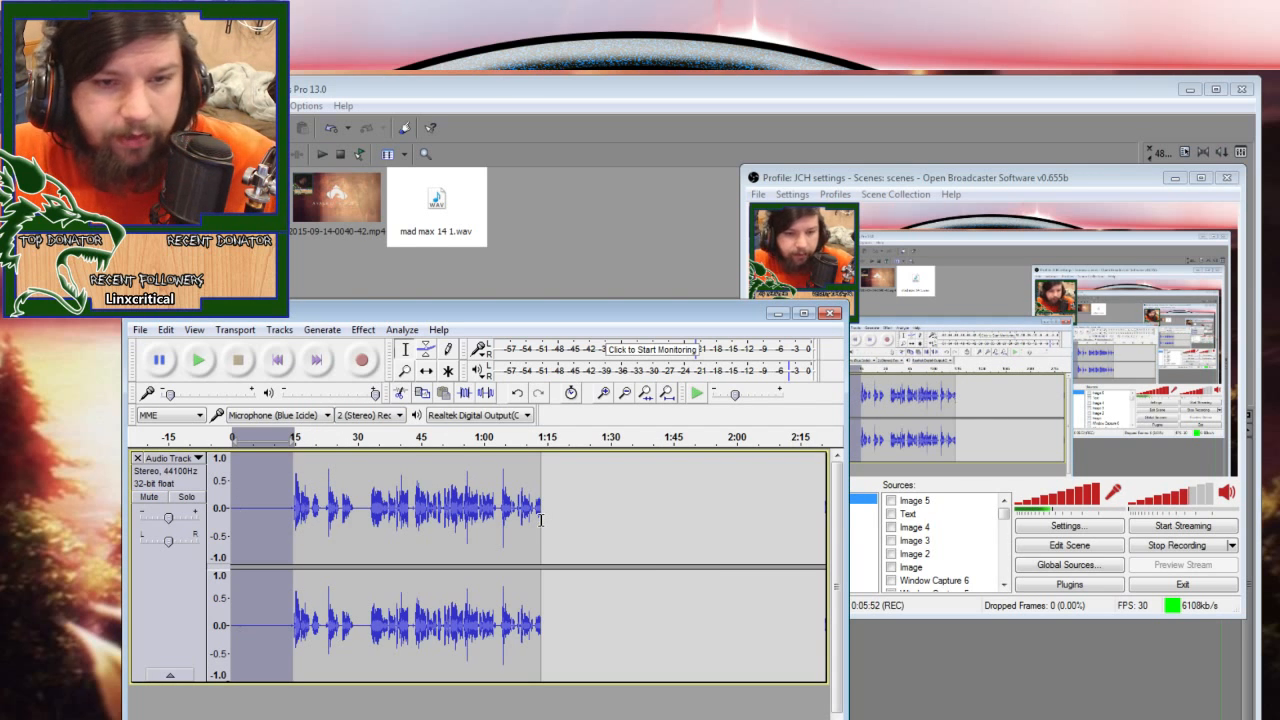
left_click_drag(542, 503, 226, 500)
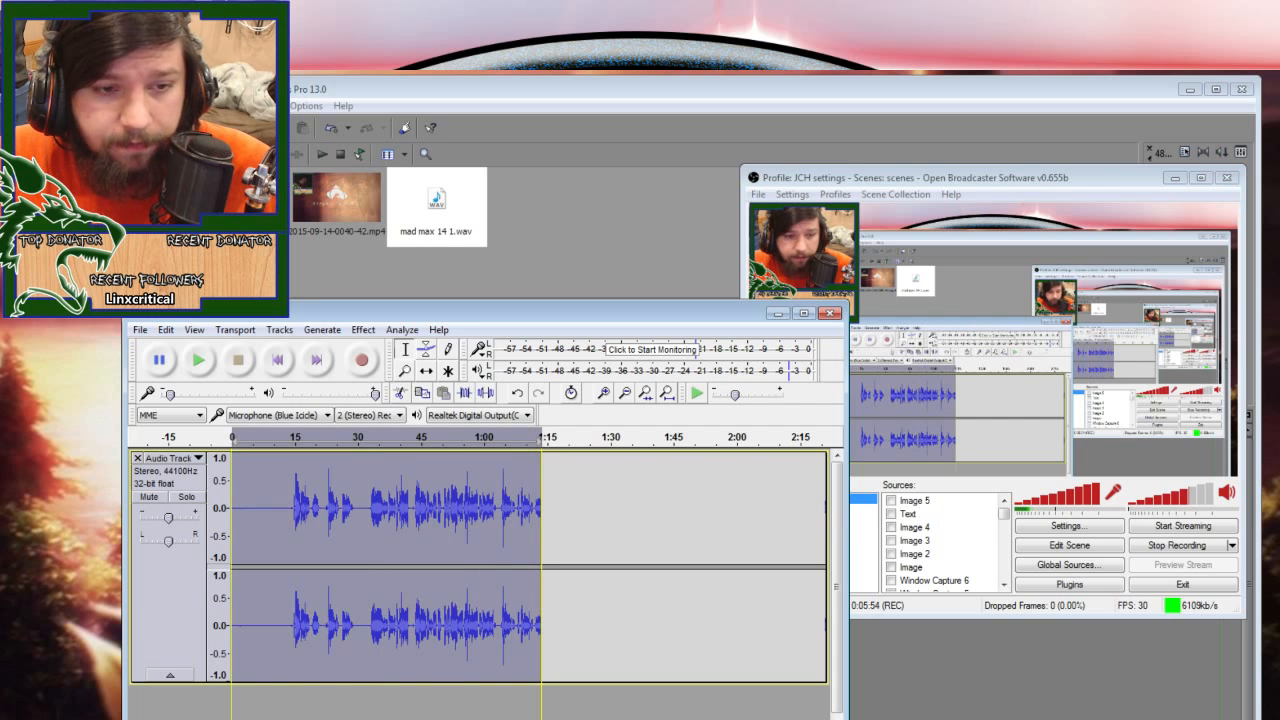
left_click(364, 330)
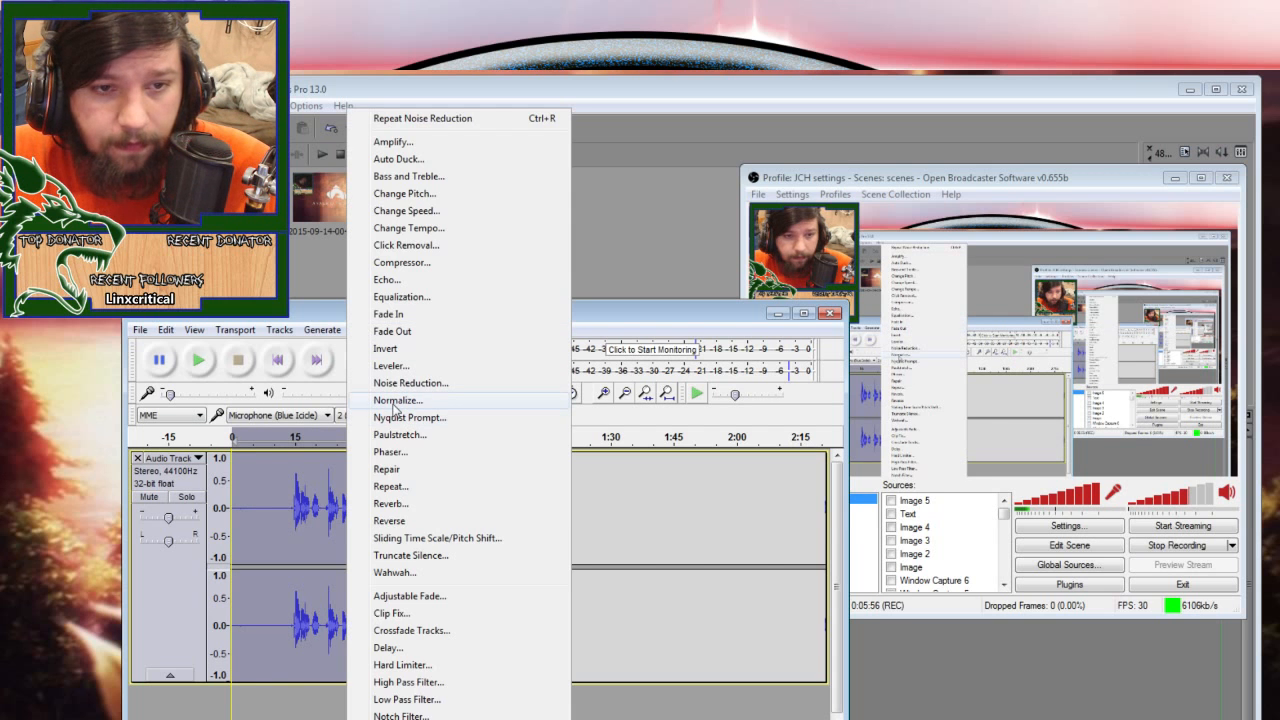
left_click(391, 405)
left_click(546, 588)
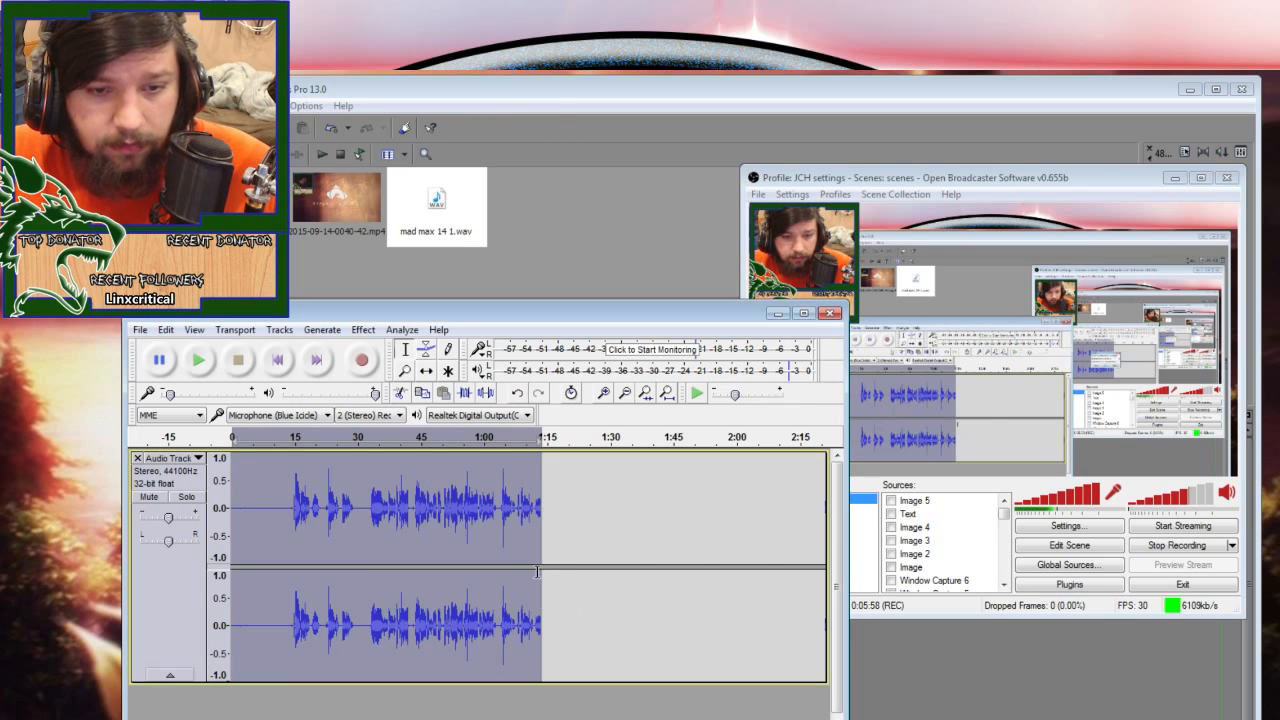
- Apply Noise Reduction to the whole clip with 24 dB reduction, sensitivity 4.00 and 6 frequency smoothing bands
left_click(364, 330)
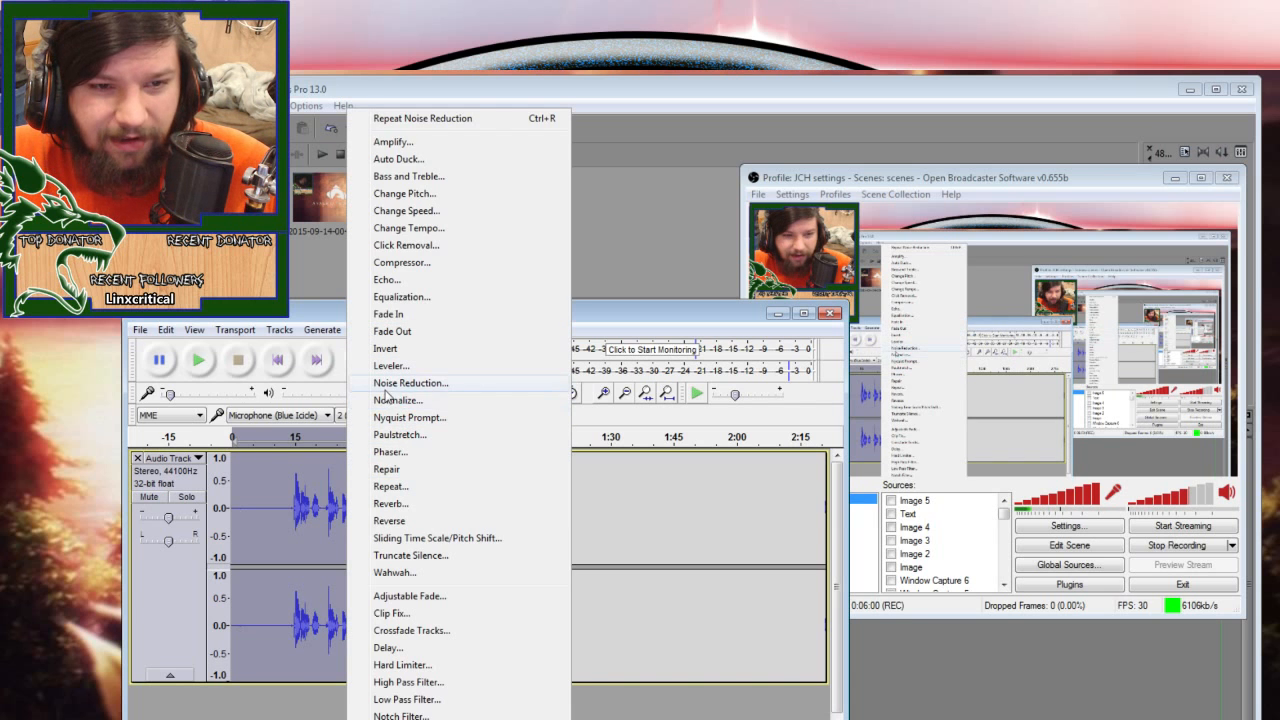
left_click(390, 393)
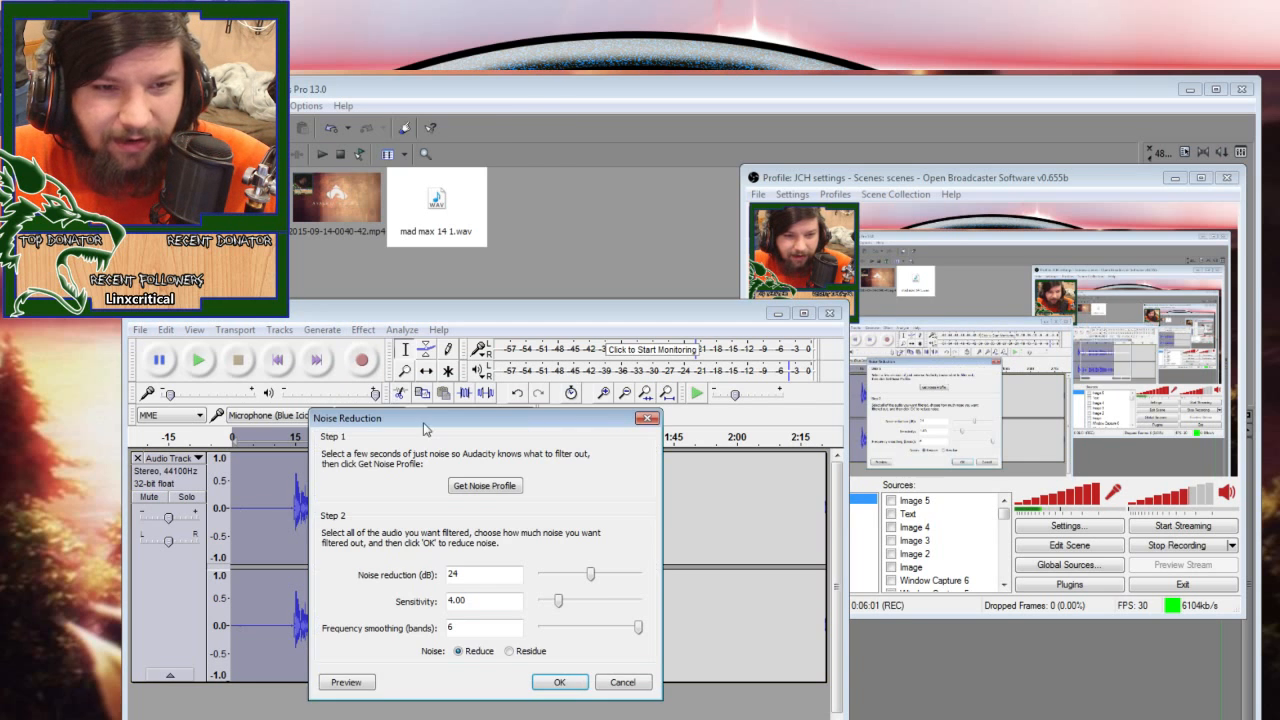
left_click(557, 684)
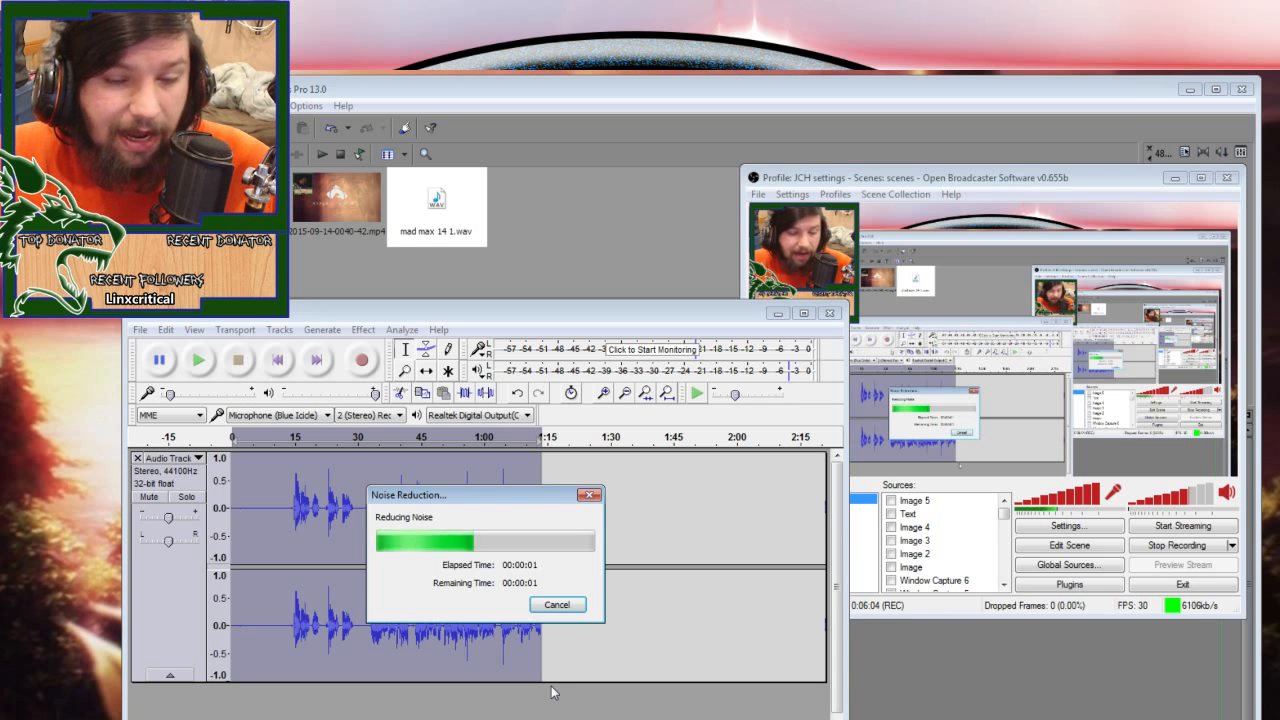
- Play the noise-reduced voice briefly from just before the first speech at about 0:15
left_click(294, 504)
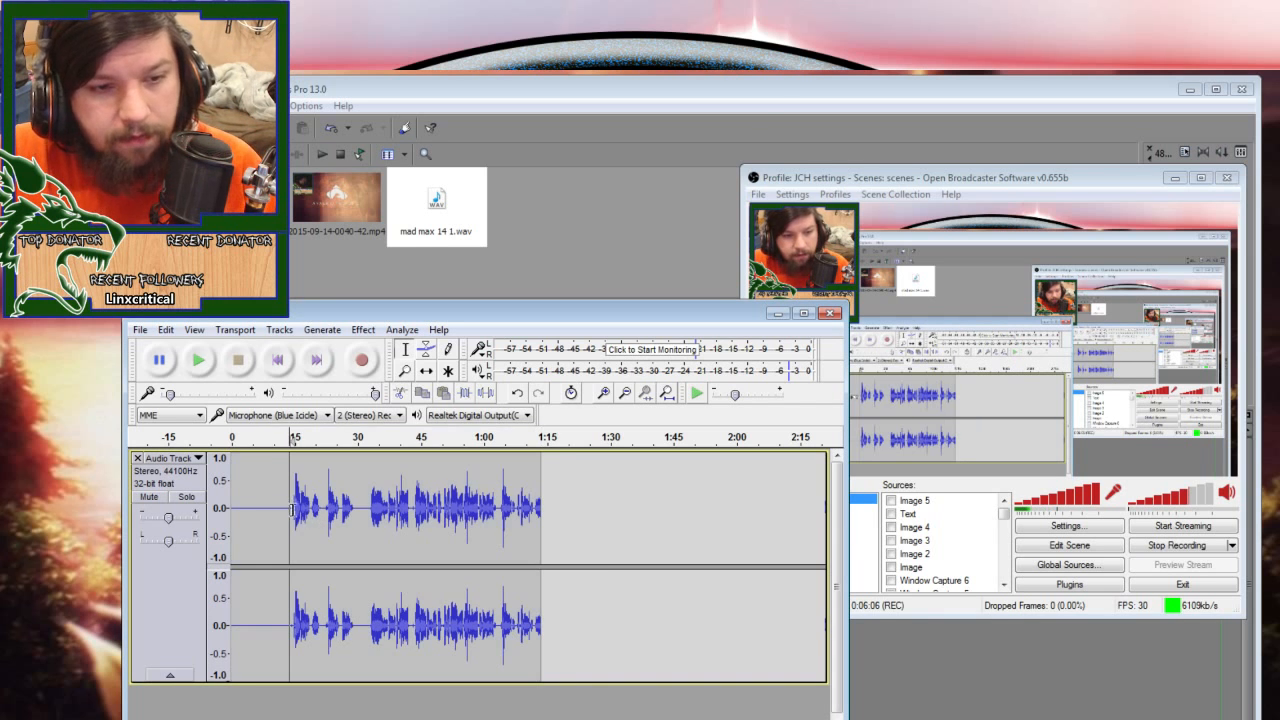
key("space")
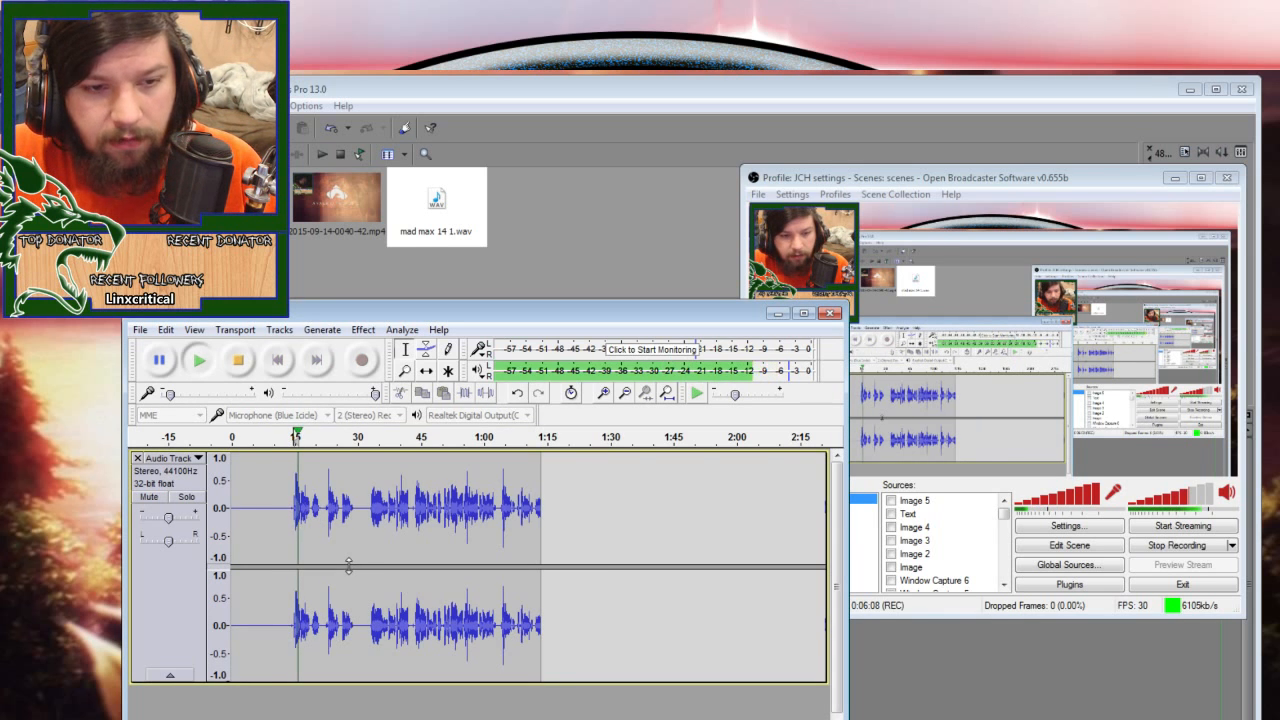
key("space")
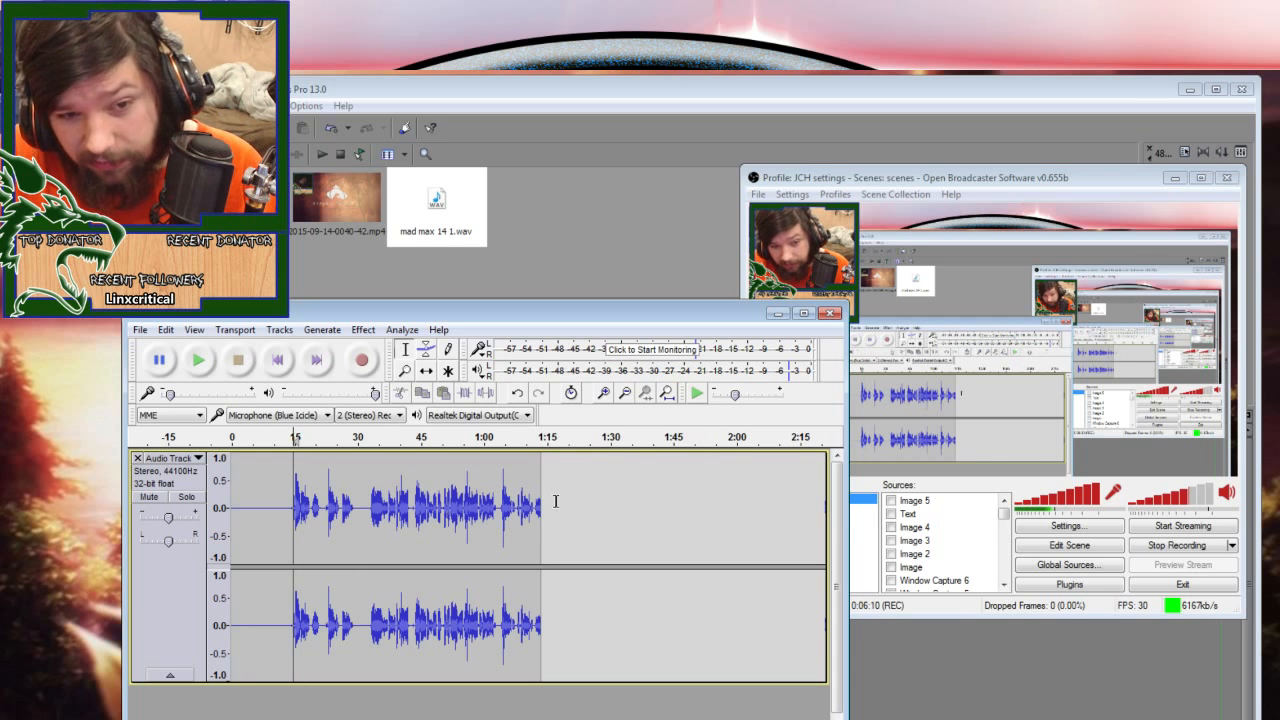
- Compress the whole clip with threshold -12 dB, noise floor -40 dB, ratio 2:1, attack 0.20 secs, release 1.0 secs and make-up gain
left_click_drag(541, 503, 228, 503)
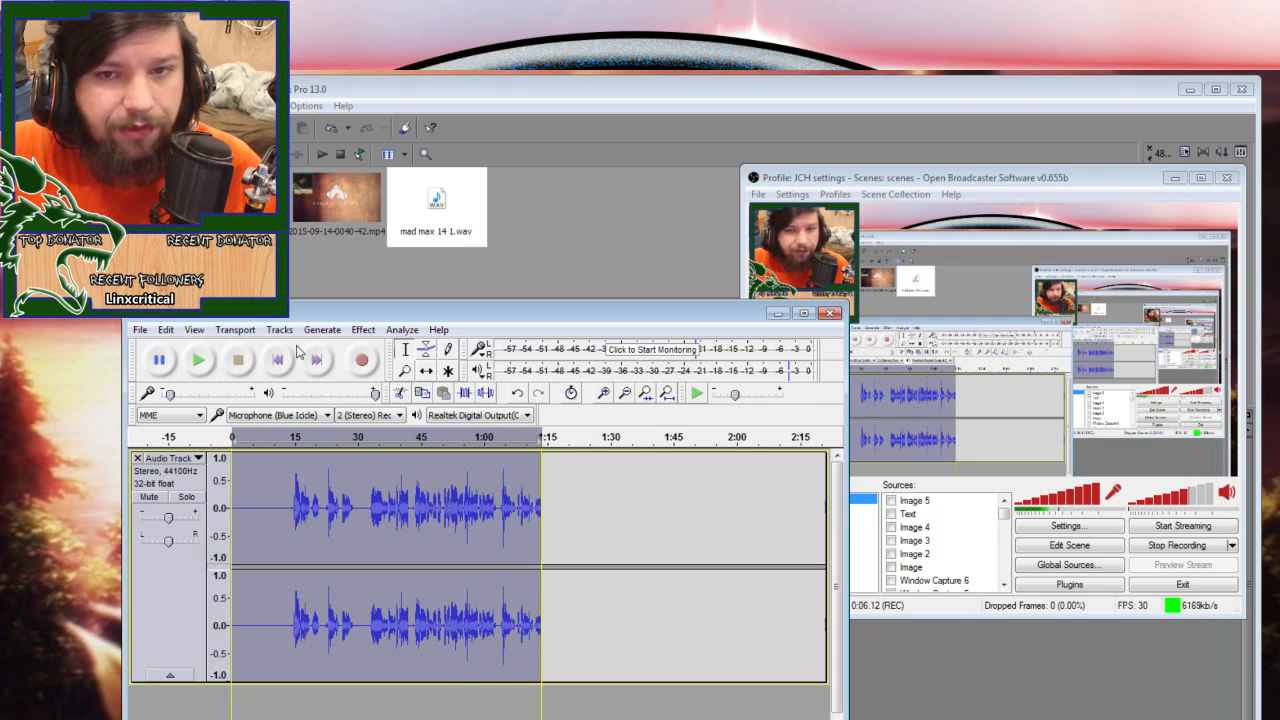
left_click(363, 329)
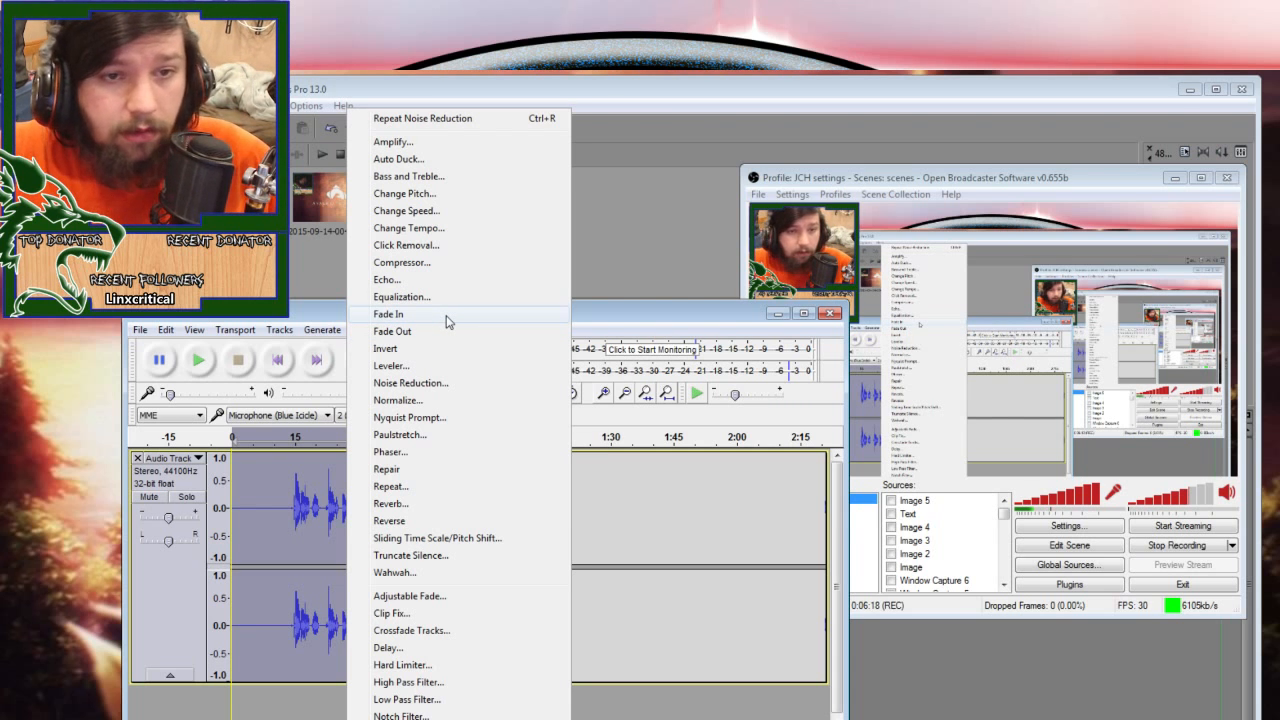
left_click(389, 263)
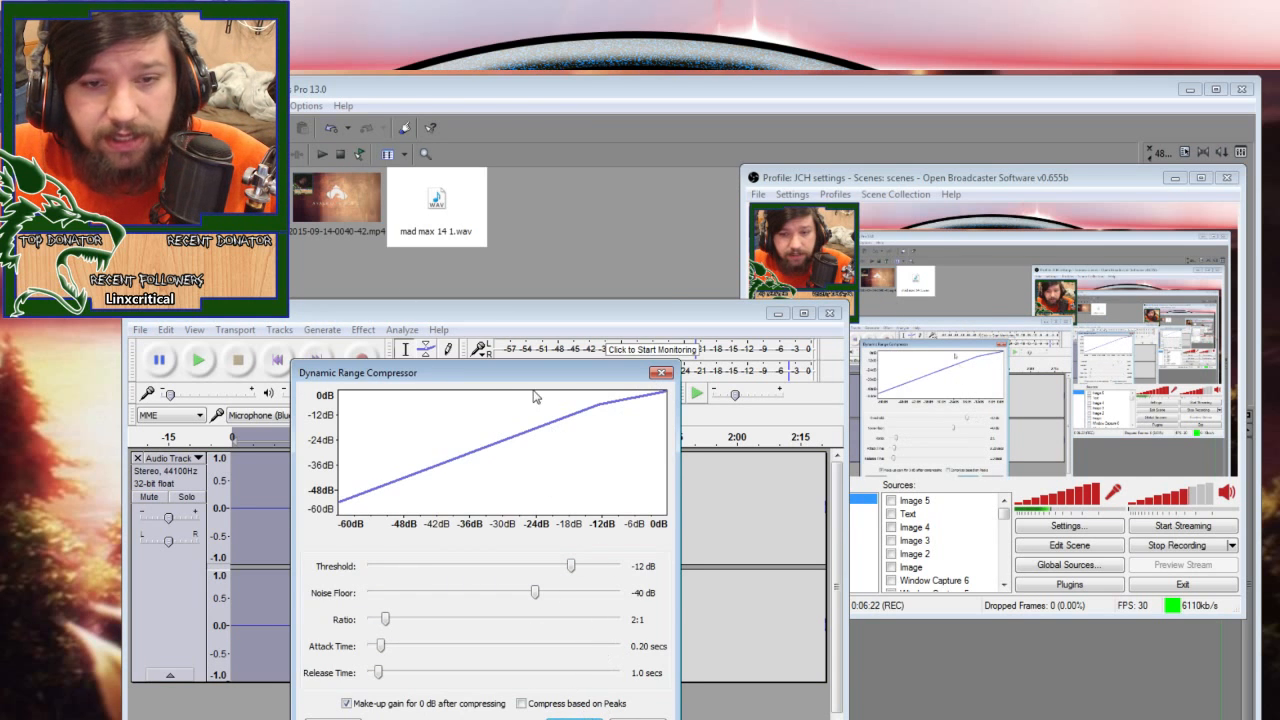
left_click_drag(508, 372, 500, 292)
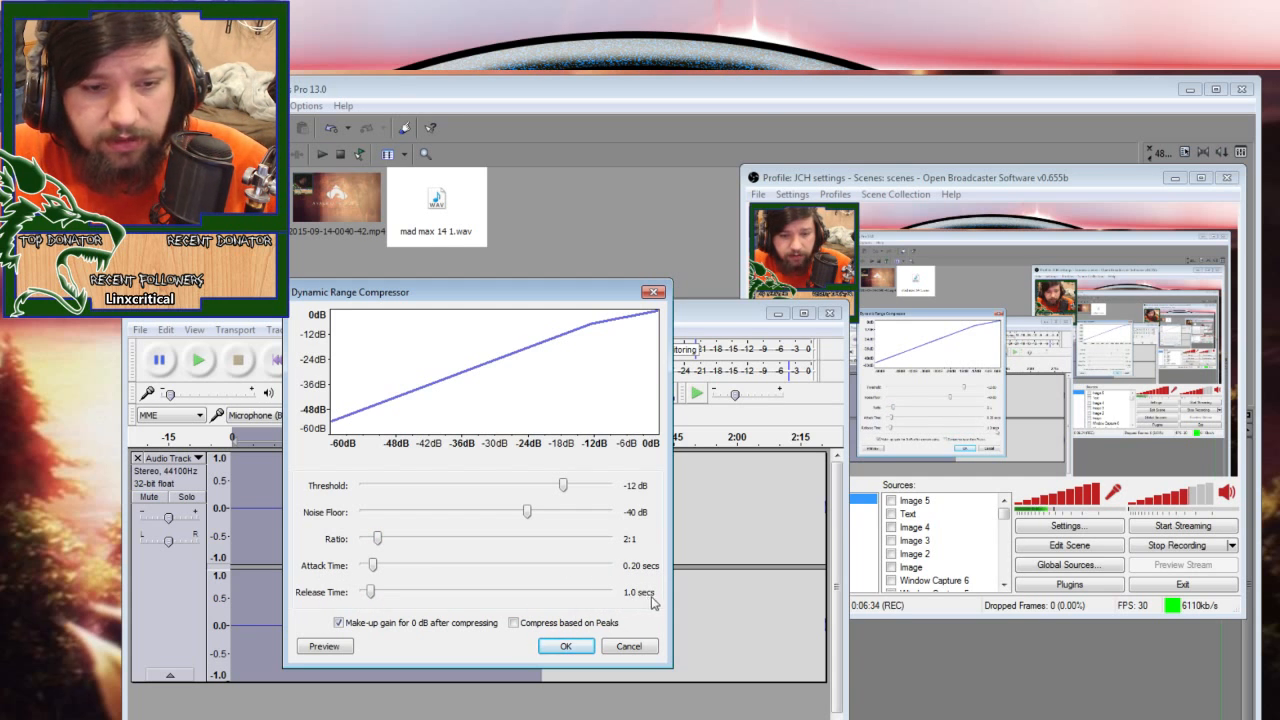
left_click(566, 646)
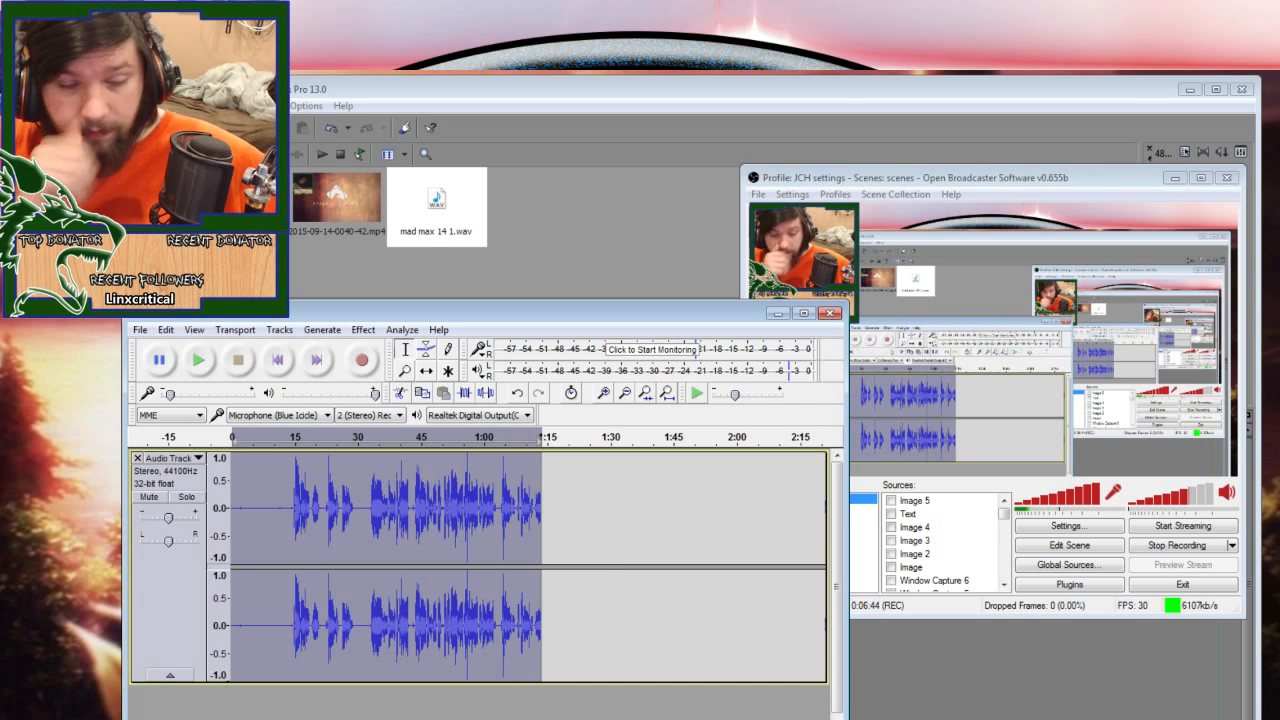
- Equalize the whole clip with the Bass Boost curve and a filter length of 4001
left_click(363, 329)
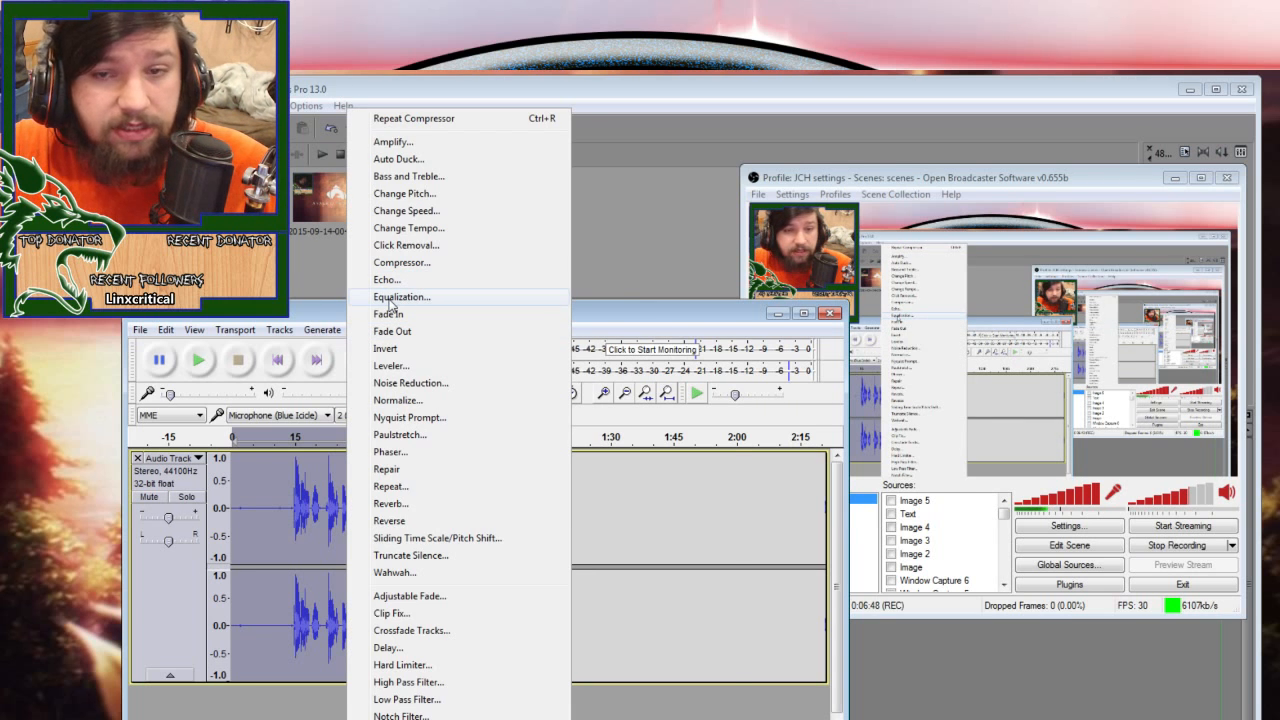
left_click(440, 297)
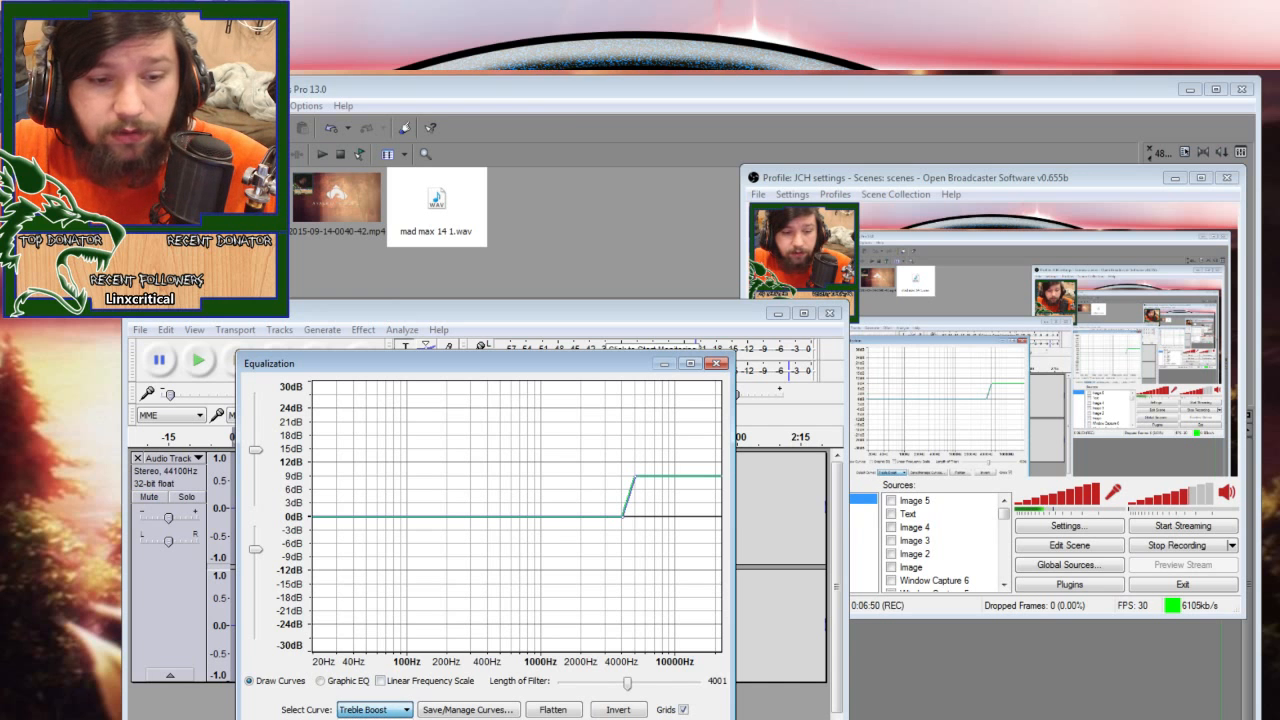
scroll(375, 709, "up", 5)
left_click_drag(480, 366, 480, 264)
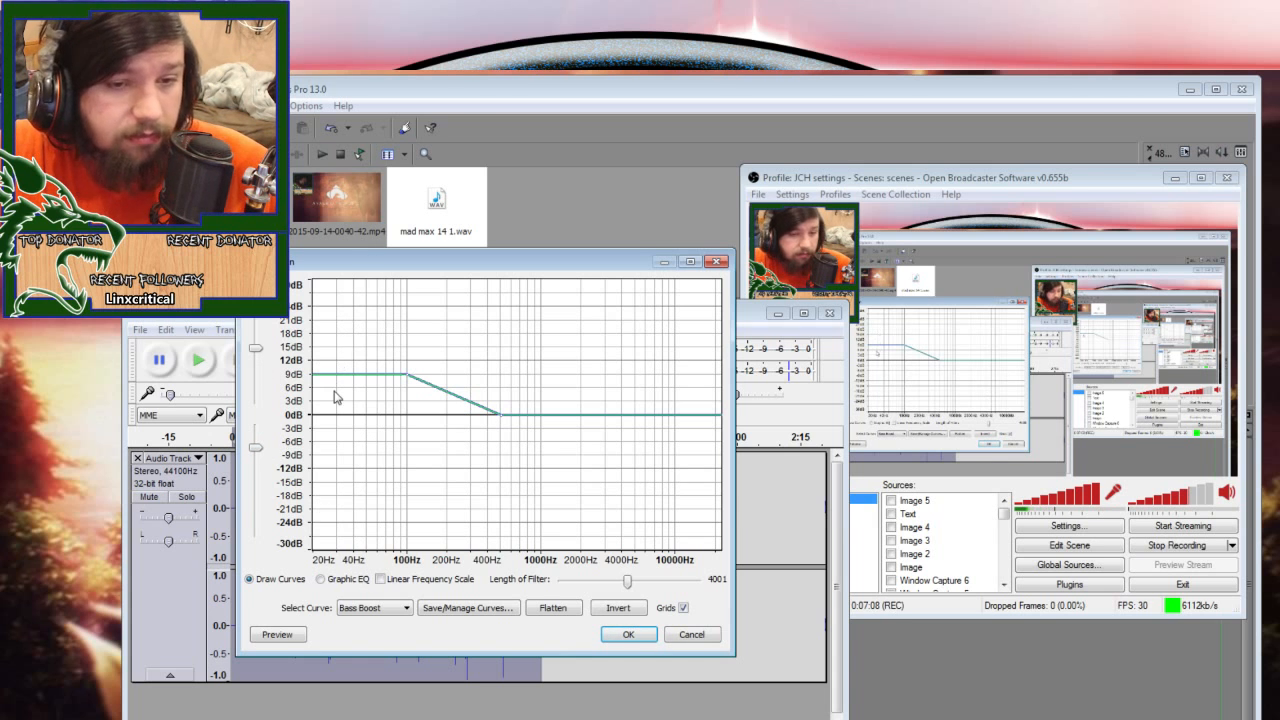
left_click(628, 634)
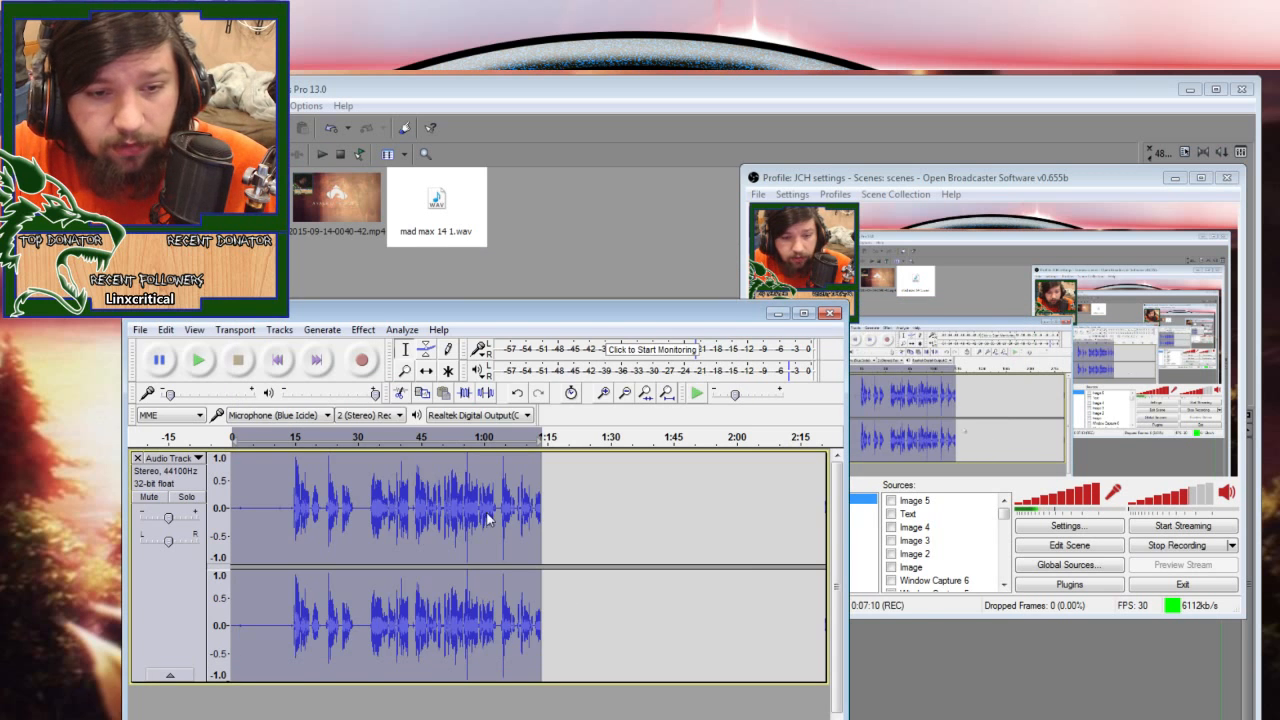
- Equalize the whole clip again, using the Treble Boost curve with a filter length of 4001
left_click(363, 329)
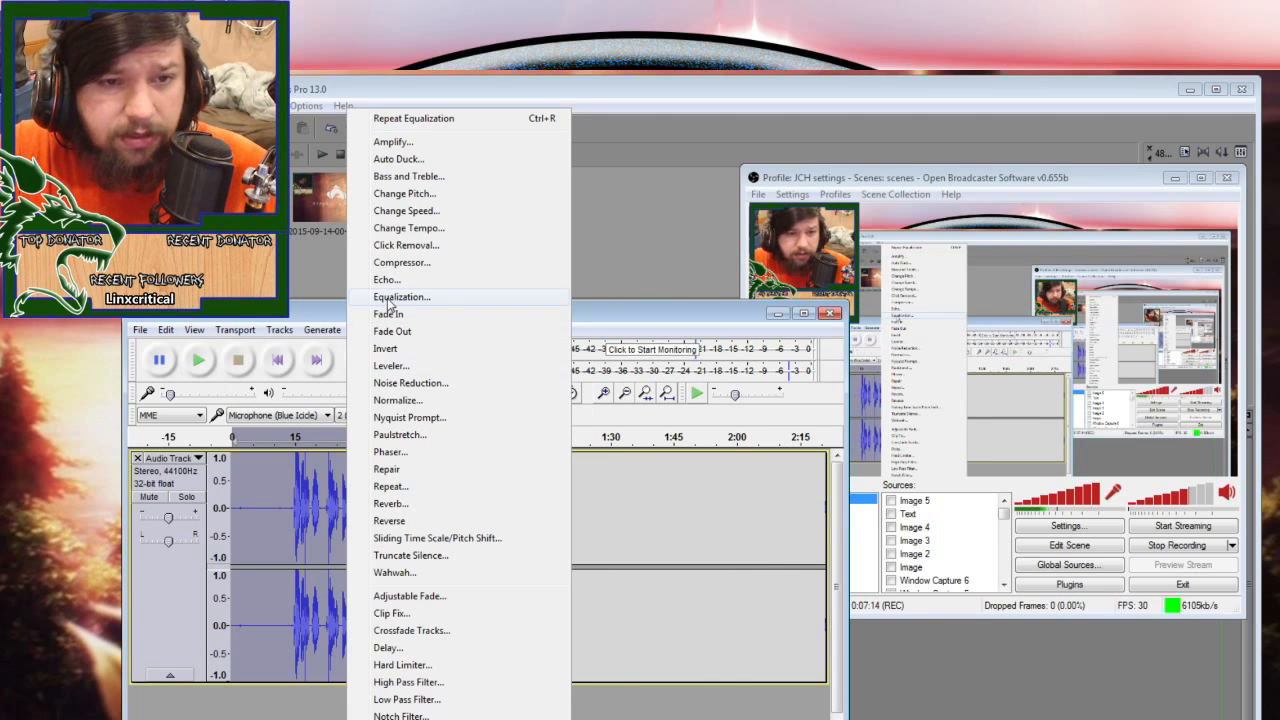
left_click(387, 300)
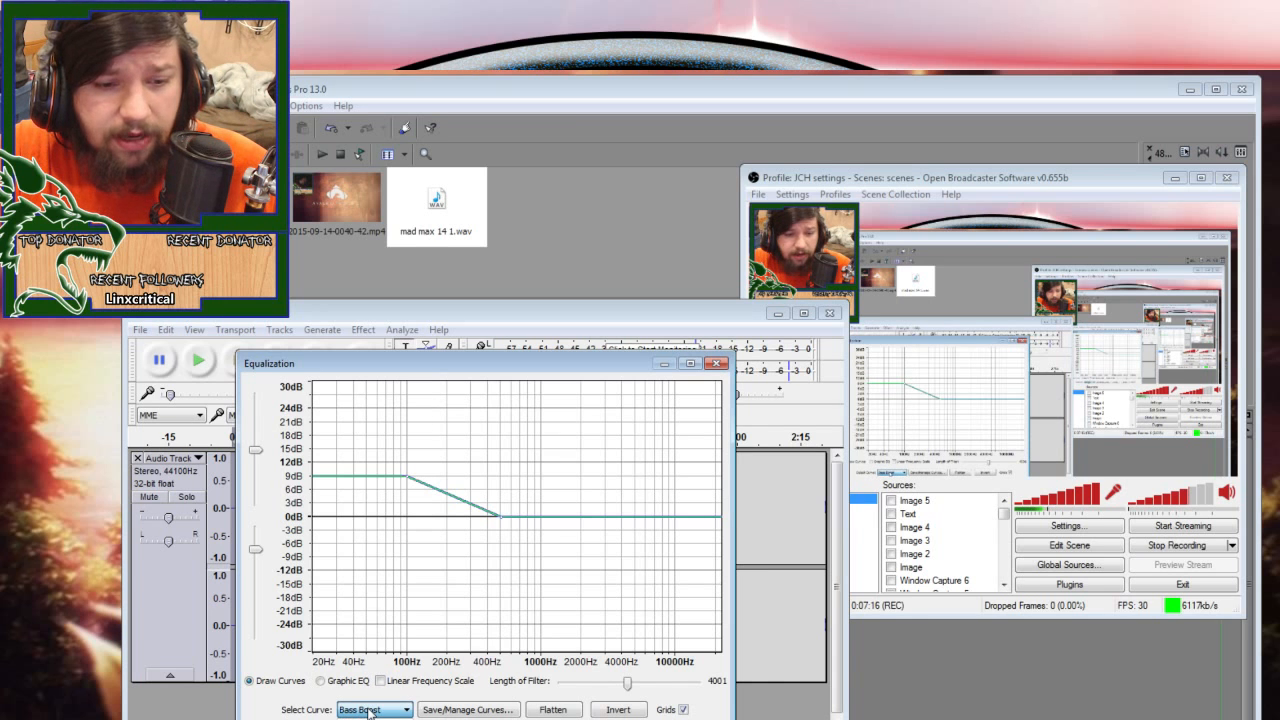
key("Down")
key("Down")
key("Down")
key("Down")
key("Down")
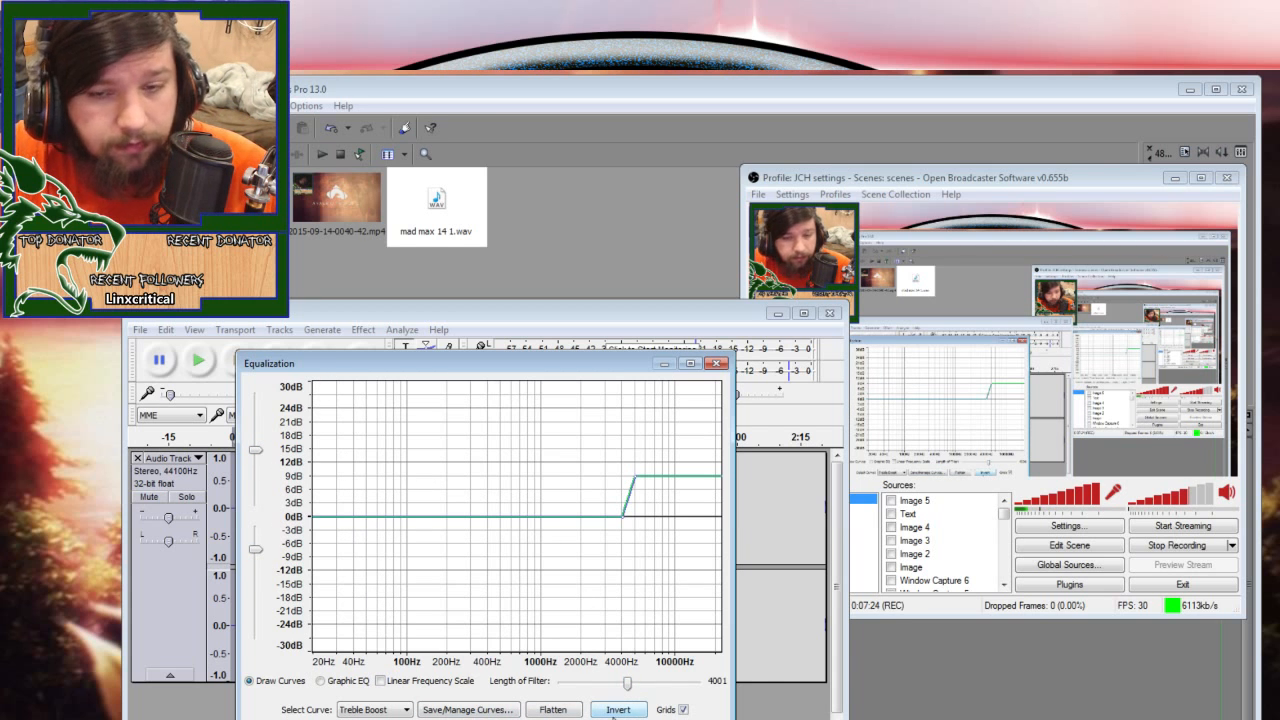
left_click_drag(485, 363, 590, 297)
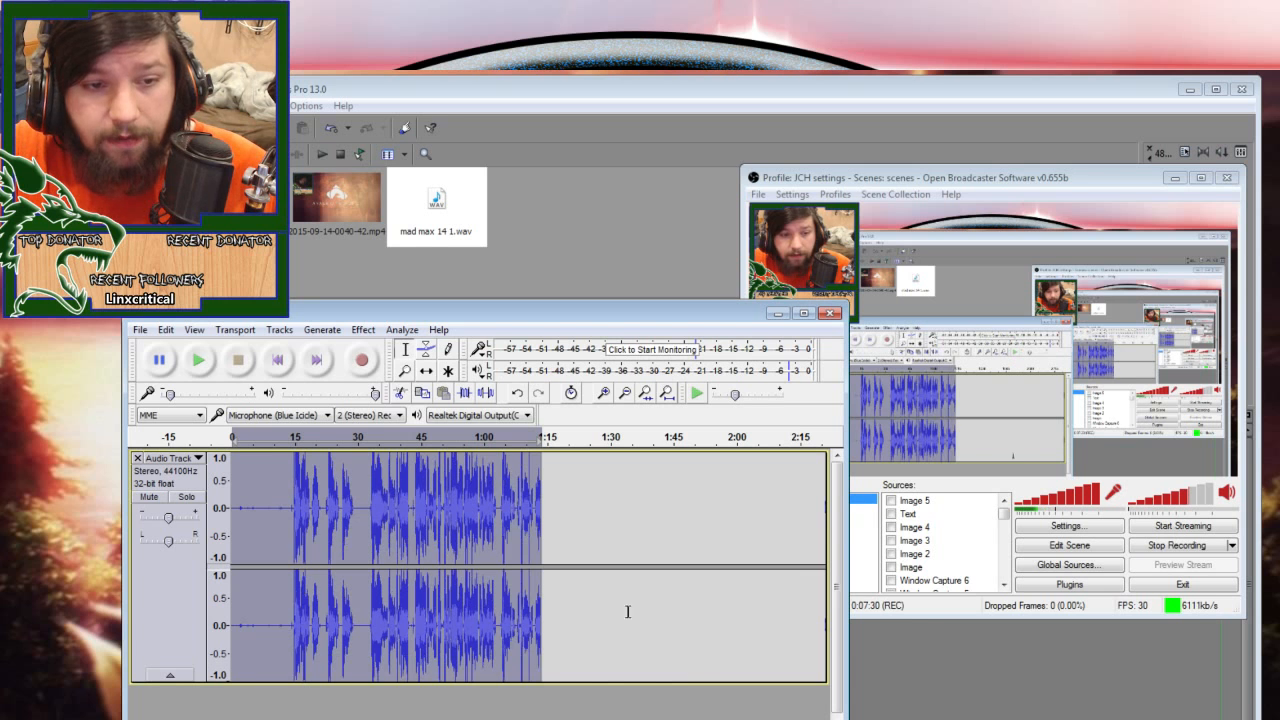
- Normalize the equalized clip to a maximum amplitude of -3.0 dB with DC offset removal enabled
left_click(363, 329)
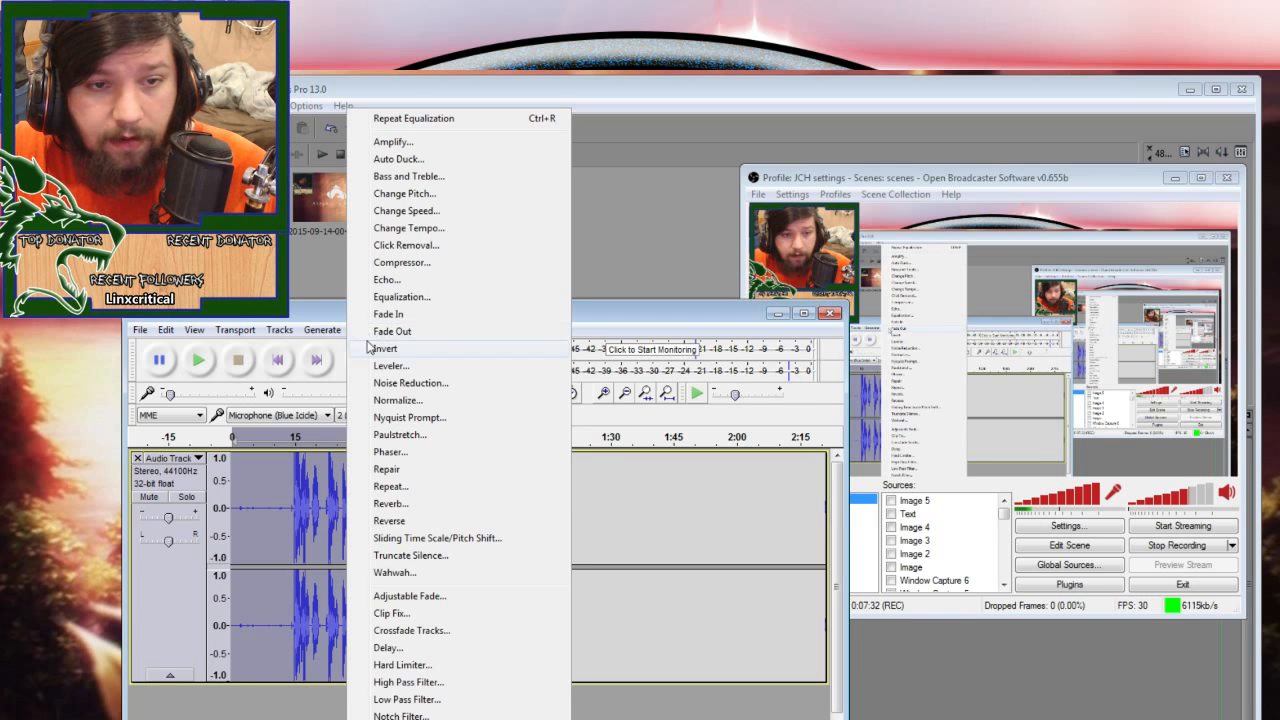
left_click(384, 401)
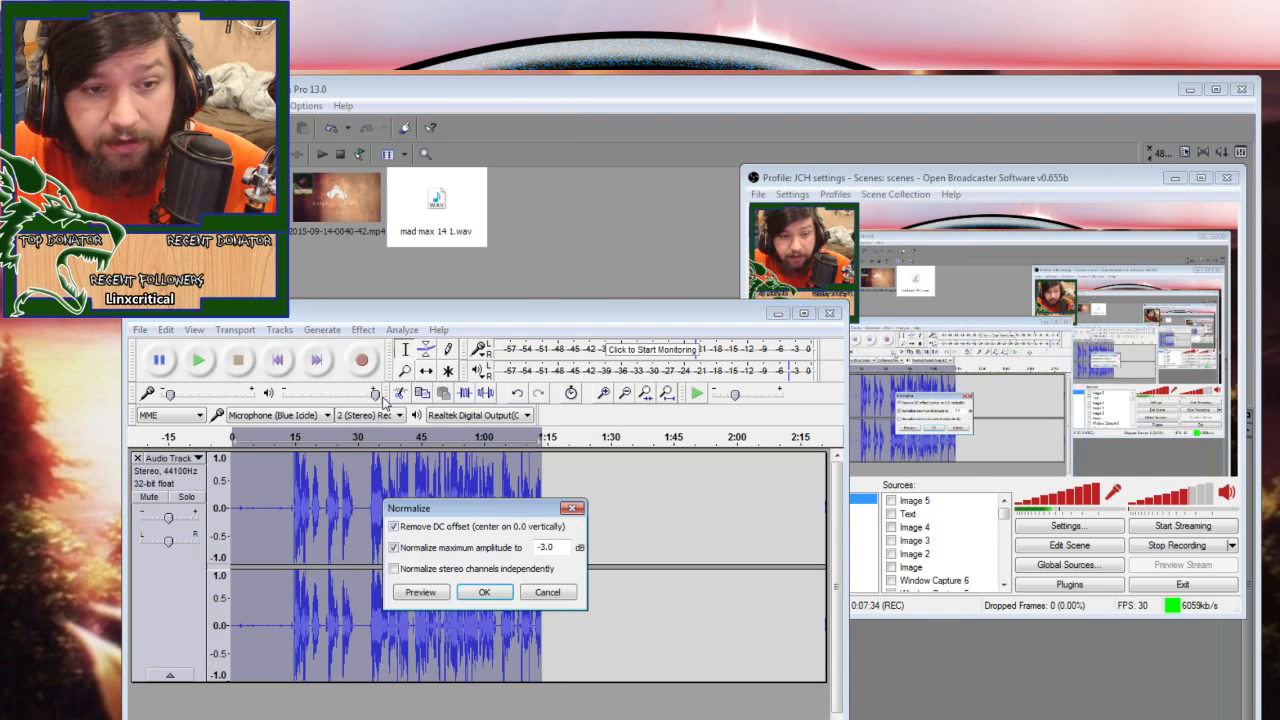
left_click(481, 592)
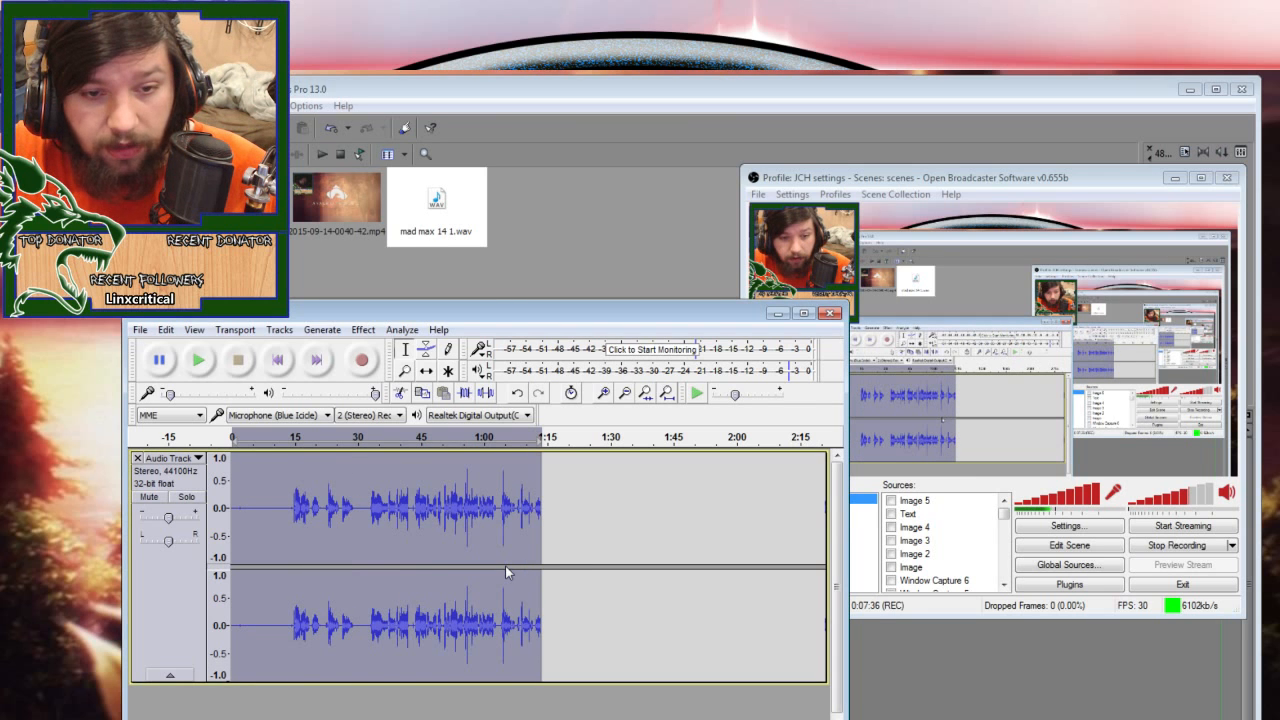
- Play the fully processed voice from about 0:15 to check how it sounds, and stop playback
left_click(299, 503)
key("space")
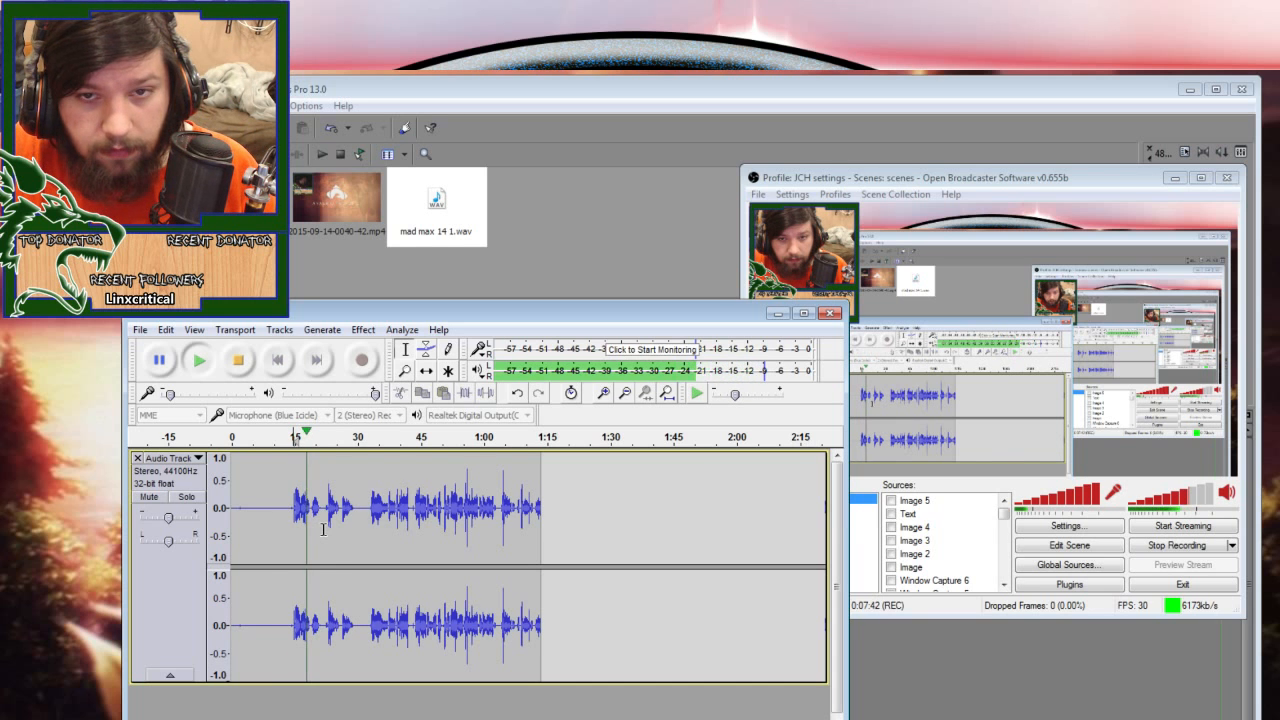
key("space")
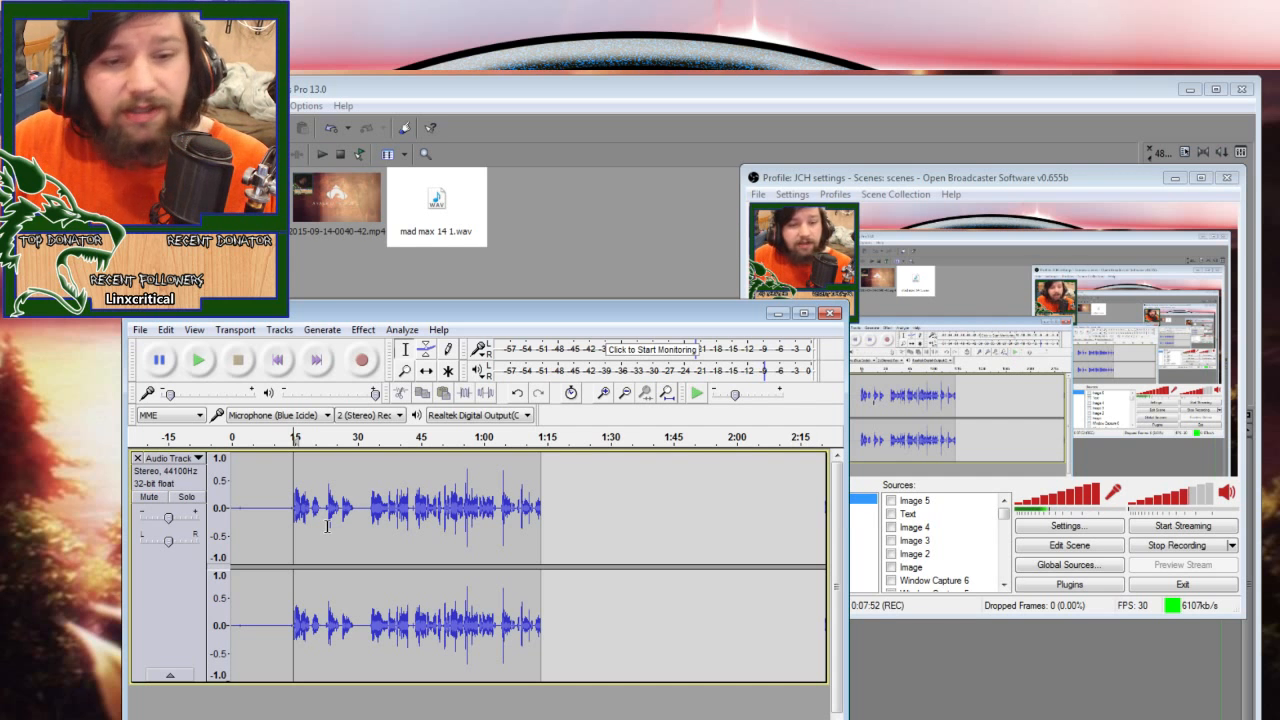
- Try to apply the Hard Limiter to the clip with a dB limit of -4.00, wet level 1.000 and residue level 0.000
left_click(363, 329)
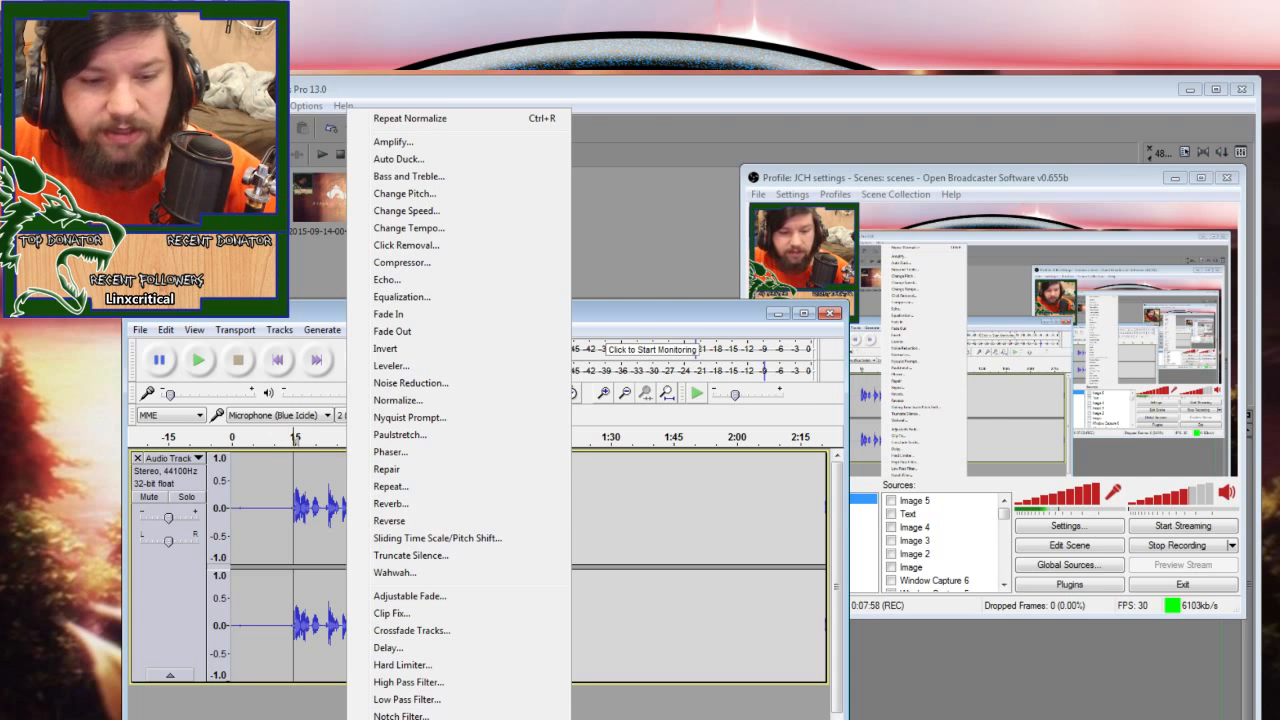
left_click(400, 664)
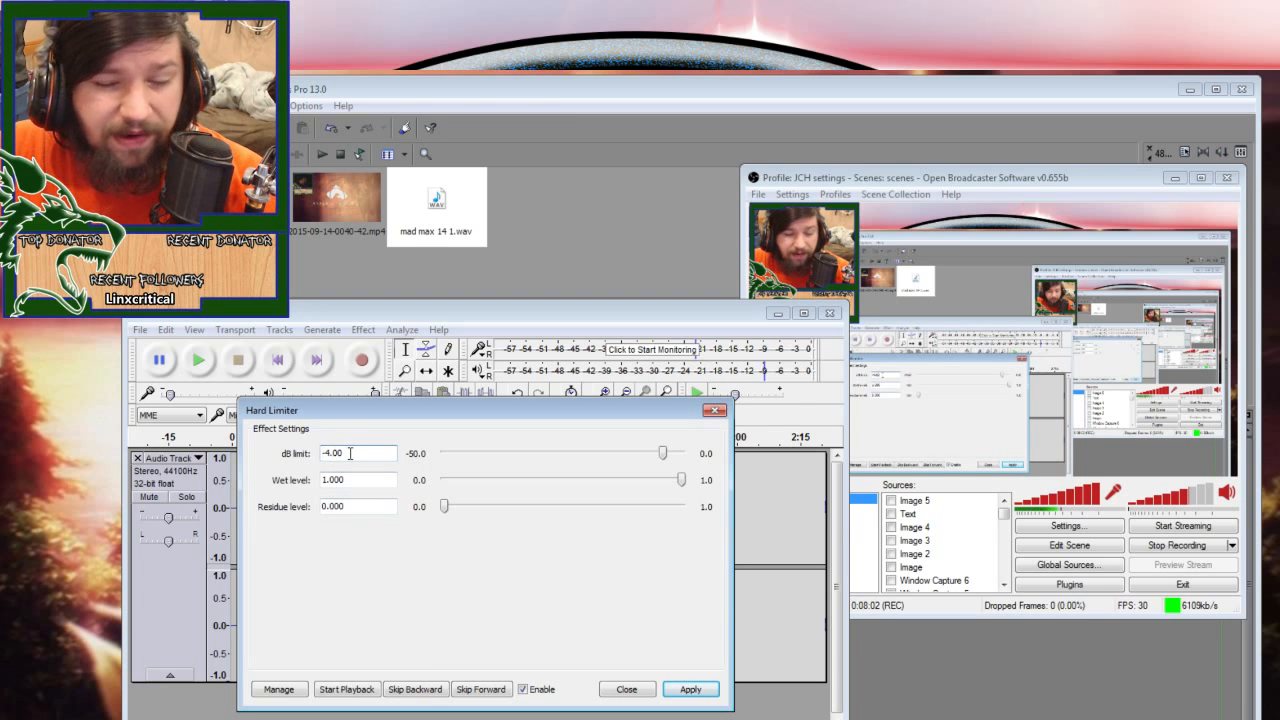
left_click_drag(338, 416, 576, 435)
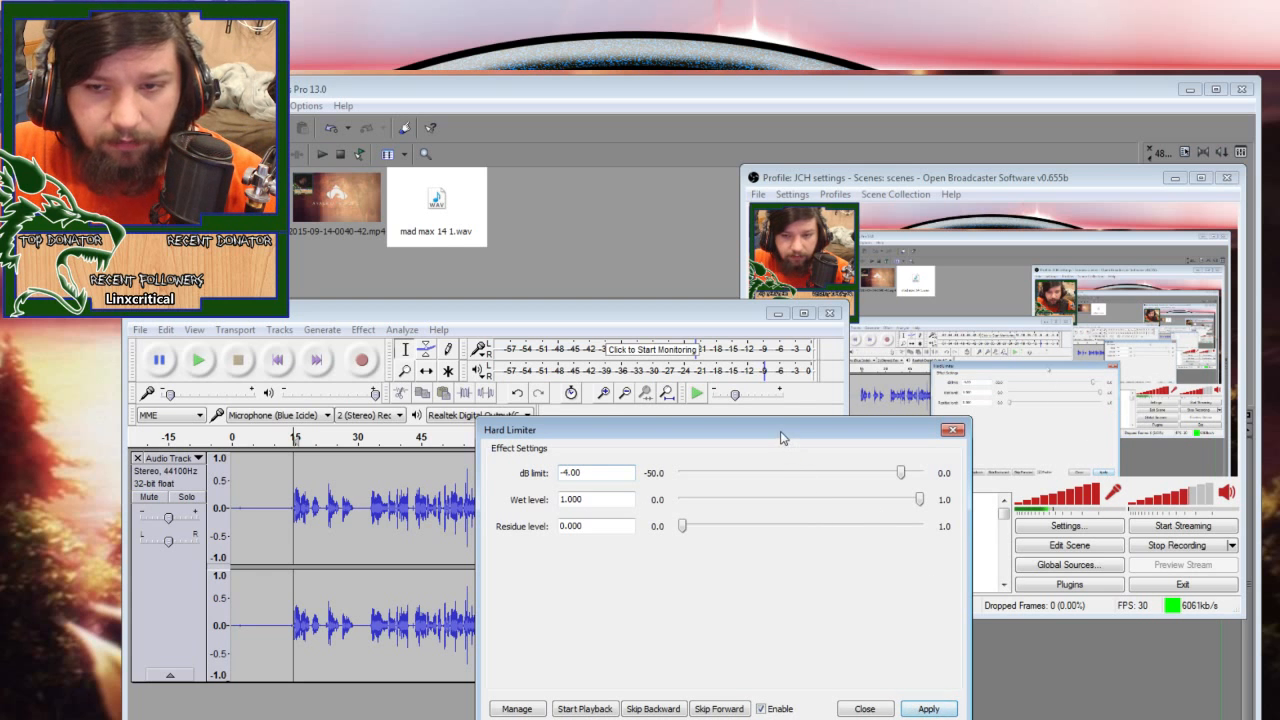
left_click_drag(783, 438, 542, 298)
left_click(686, 569)
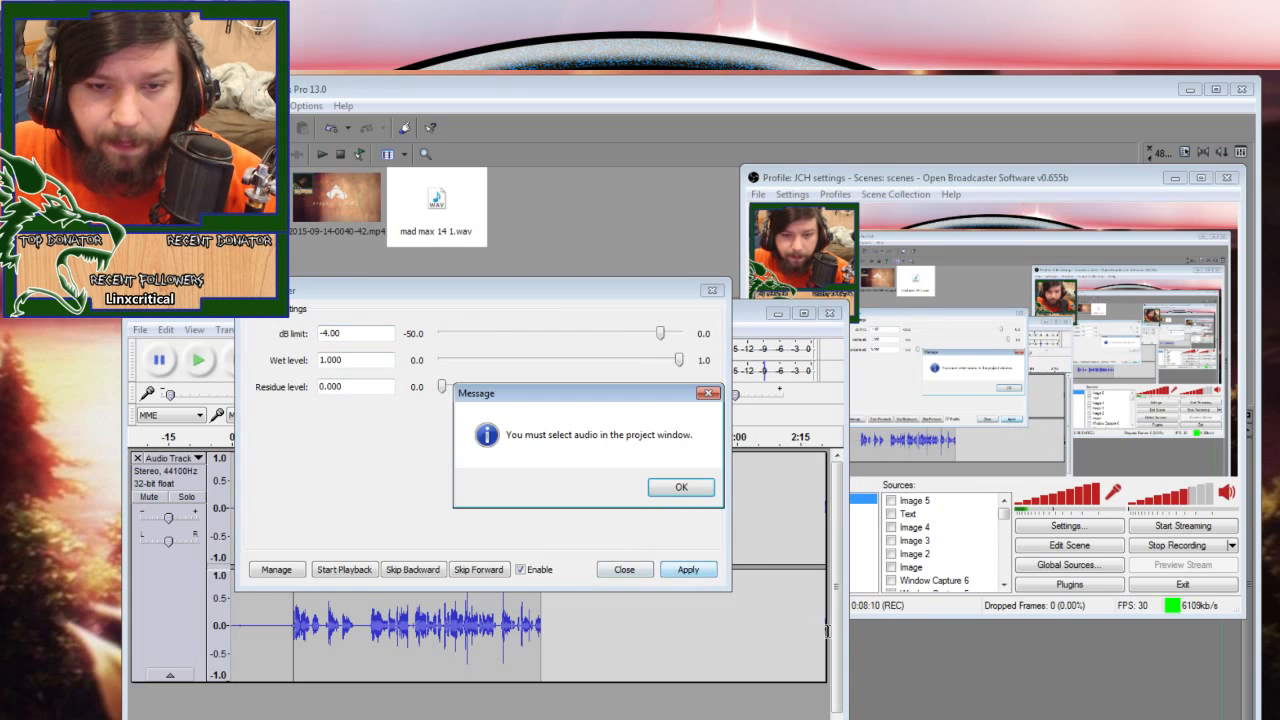
left_click(697, 494)
left_click(709, 293)
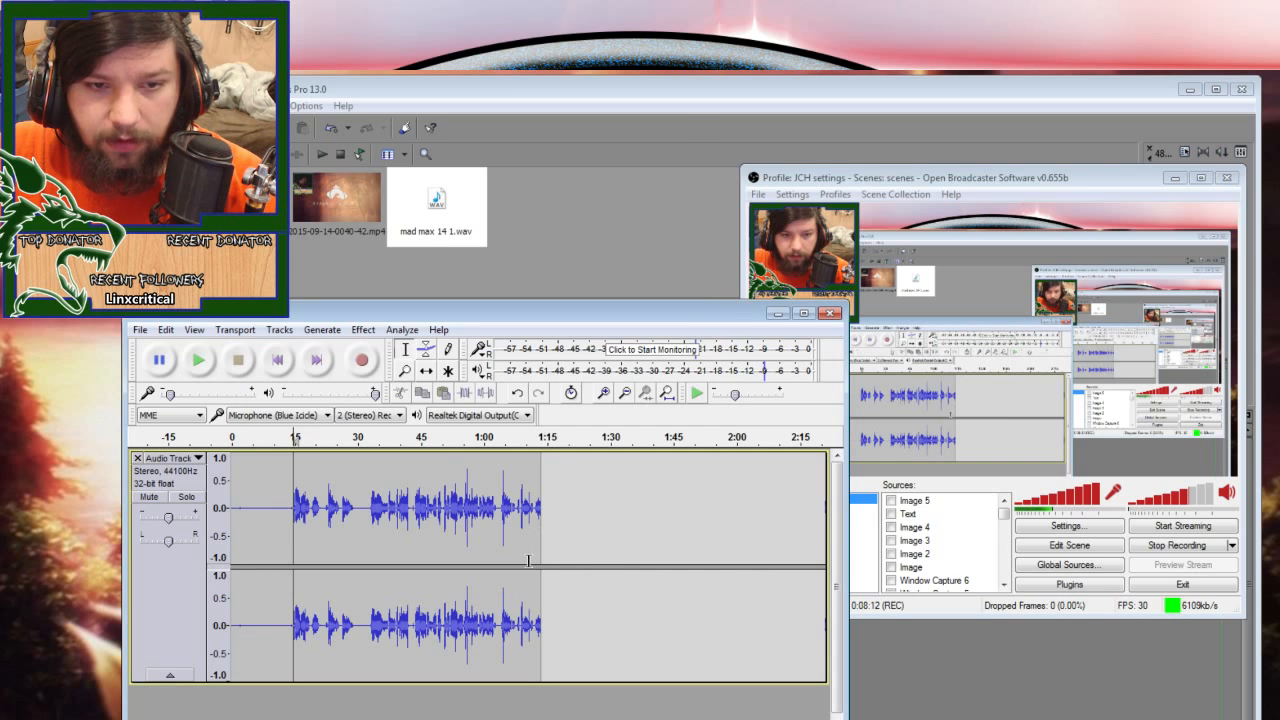
- Hard-limit the whole clip with a dB limit of -4.00, a wet level of 1.000 and a residue level of 0.000
double_click(536, 522)
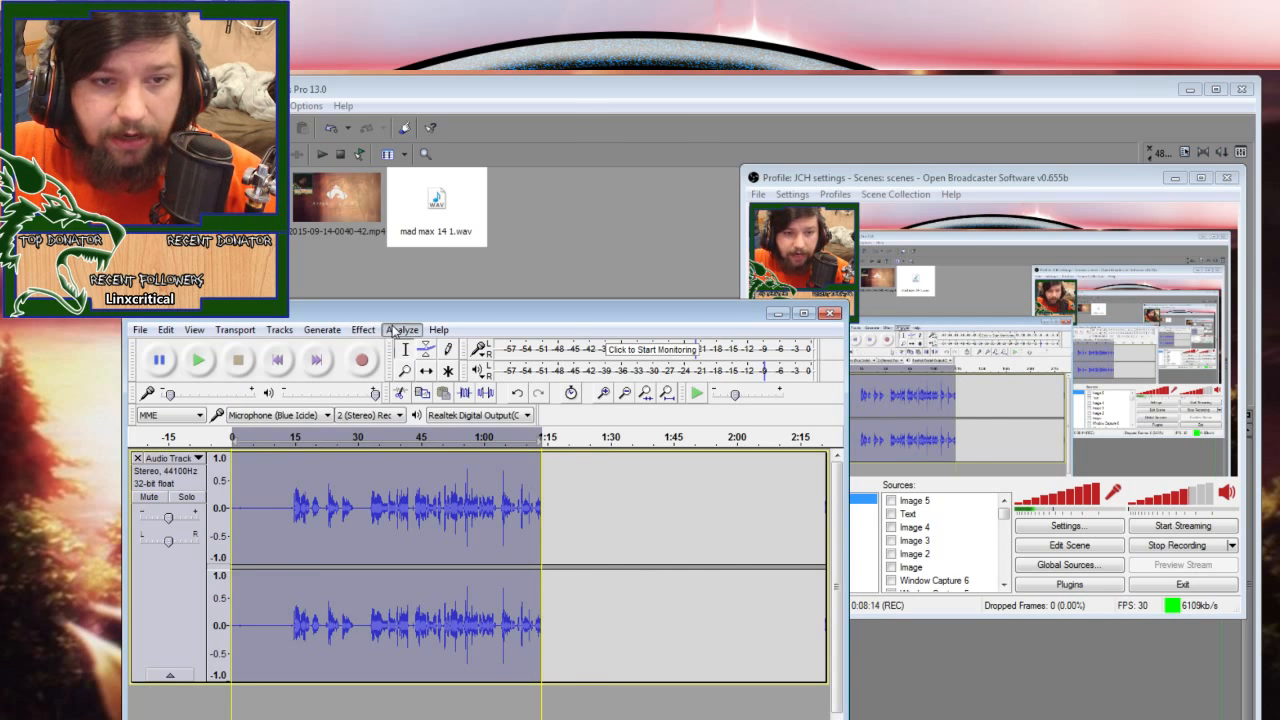
left_click(322, 329)
mouse_move(363, 329)
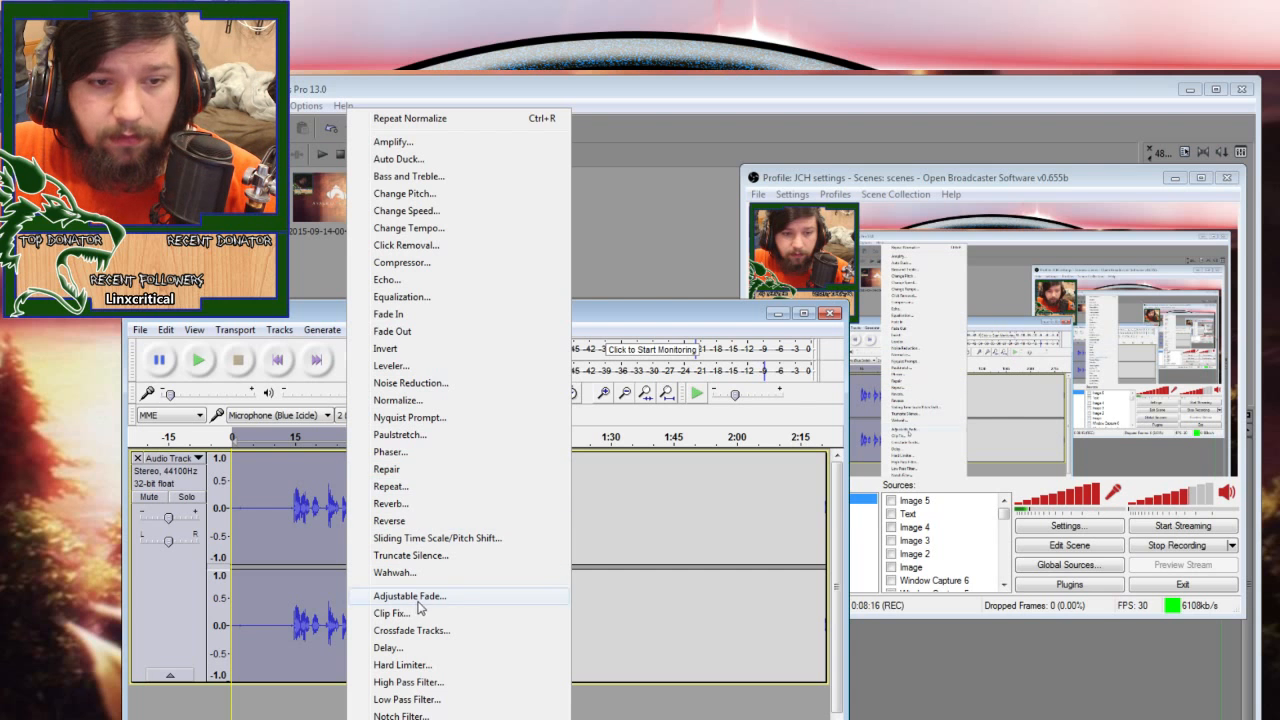
left_click(402, 665)
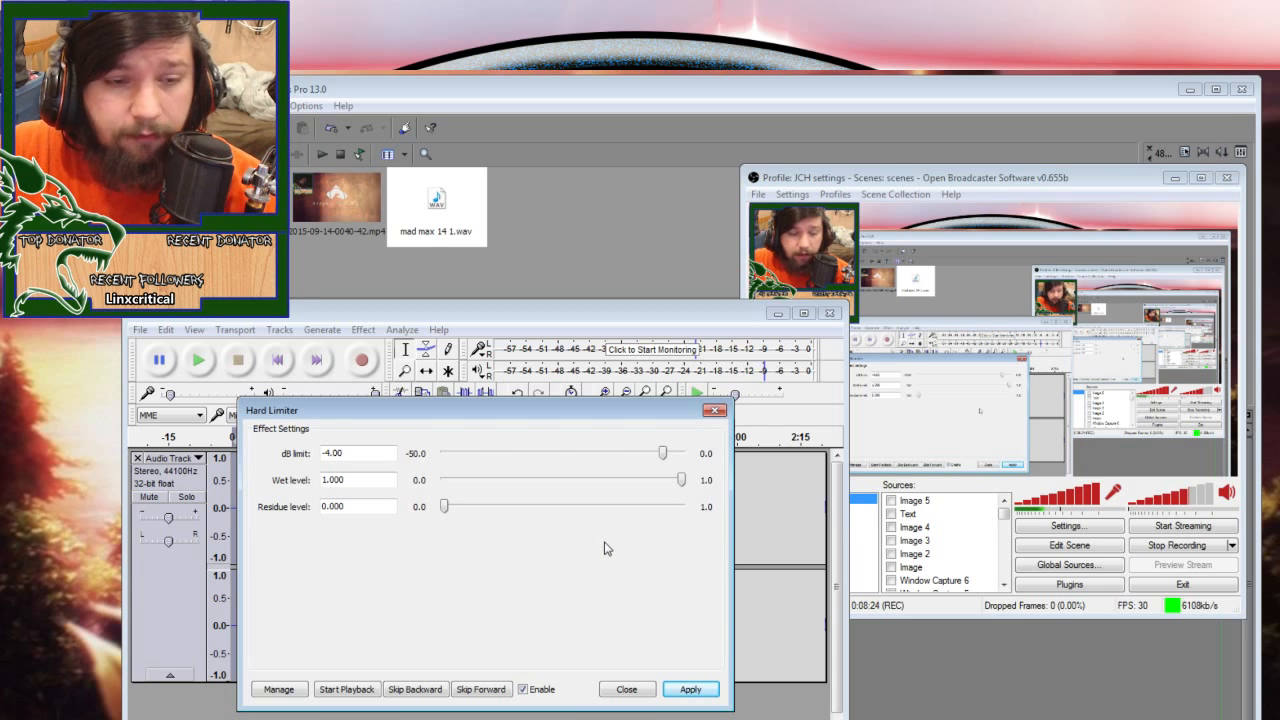
left_click(716, 411)
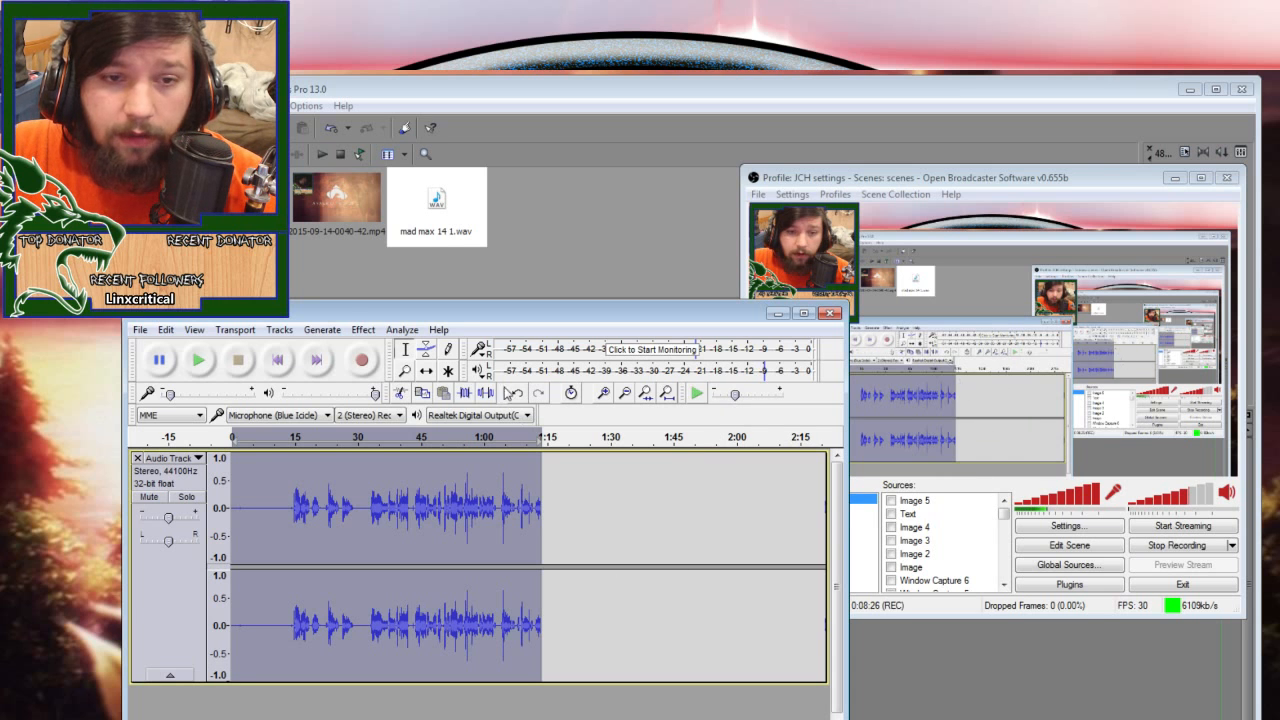
- Normalize the limited clip to a maximum amplitude of -3.0 dB with DC offset removal enabled
left_click(363, 329)
left_click(405, 421)
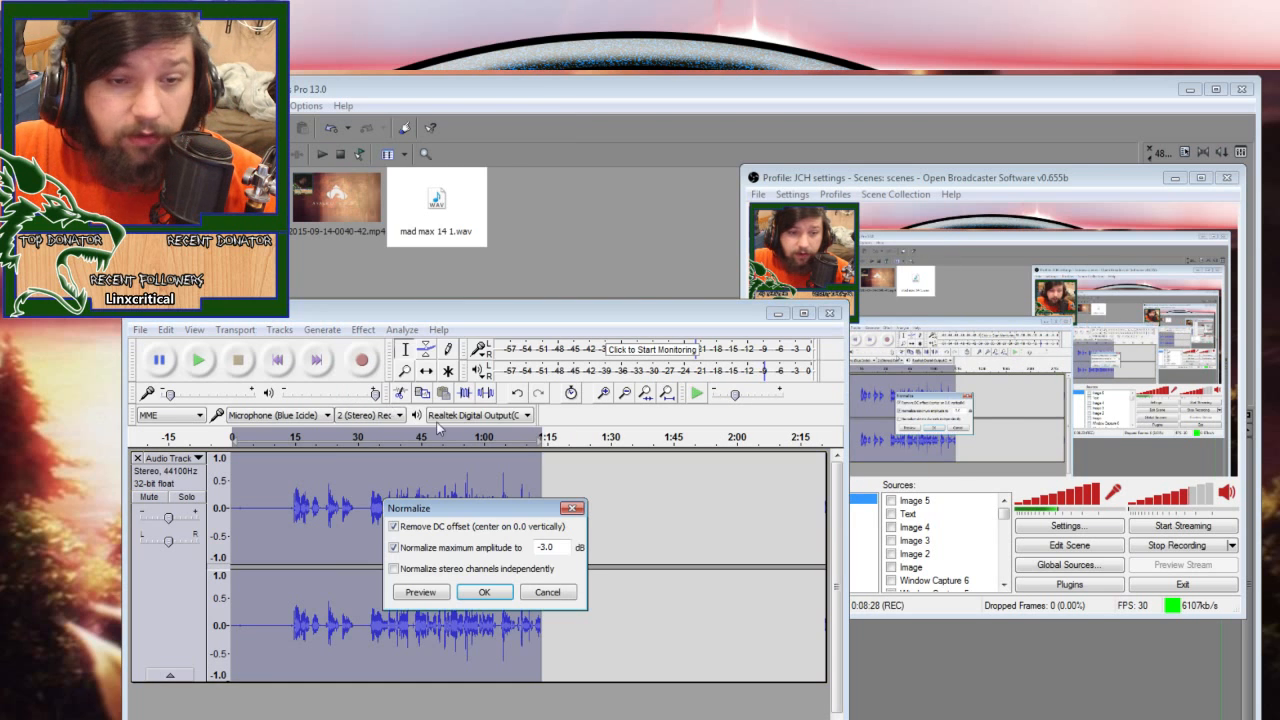
left_click(484, 592)
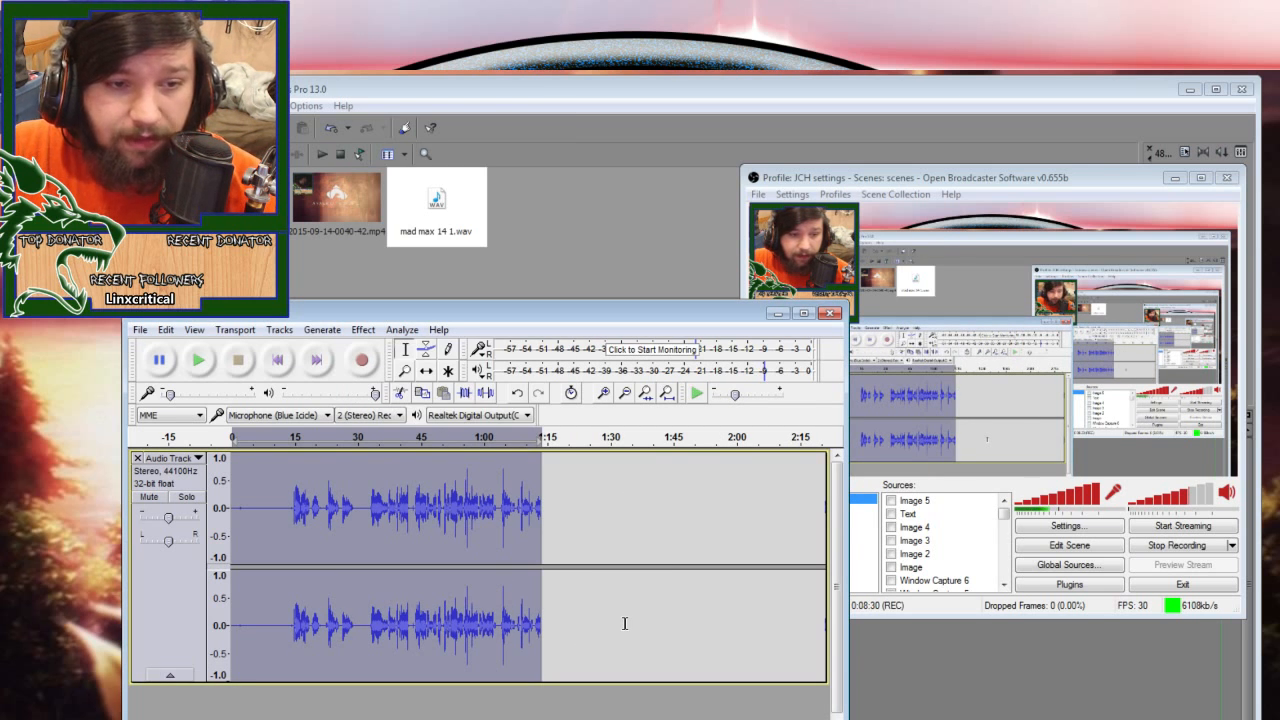
- Listen to the limited voice from about 0:15 and again from about 0:30, and stop playback
left_click(295, 517)
key("space")
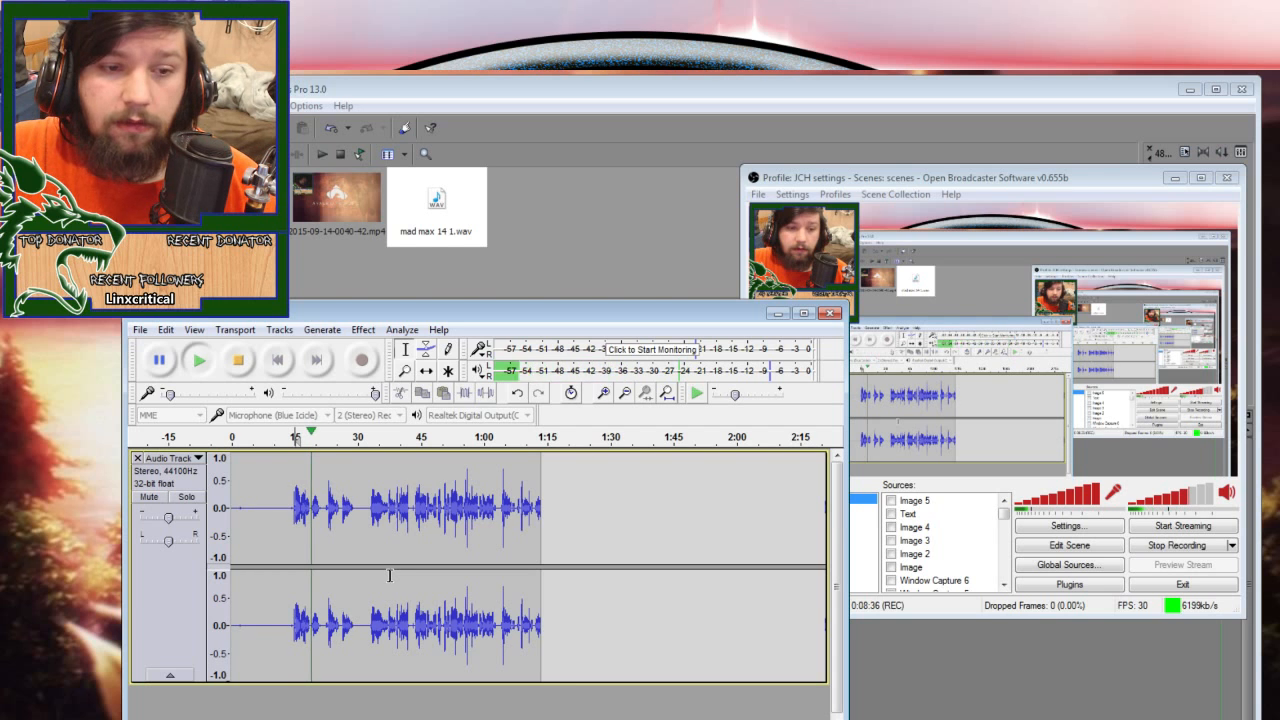
key("space")
left_click(363, 508)
left_click(366, 508)
key("space")
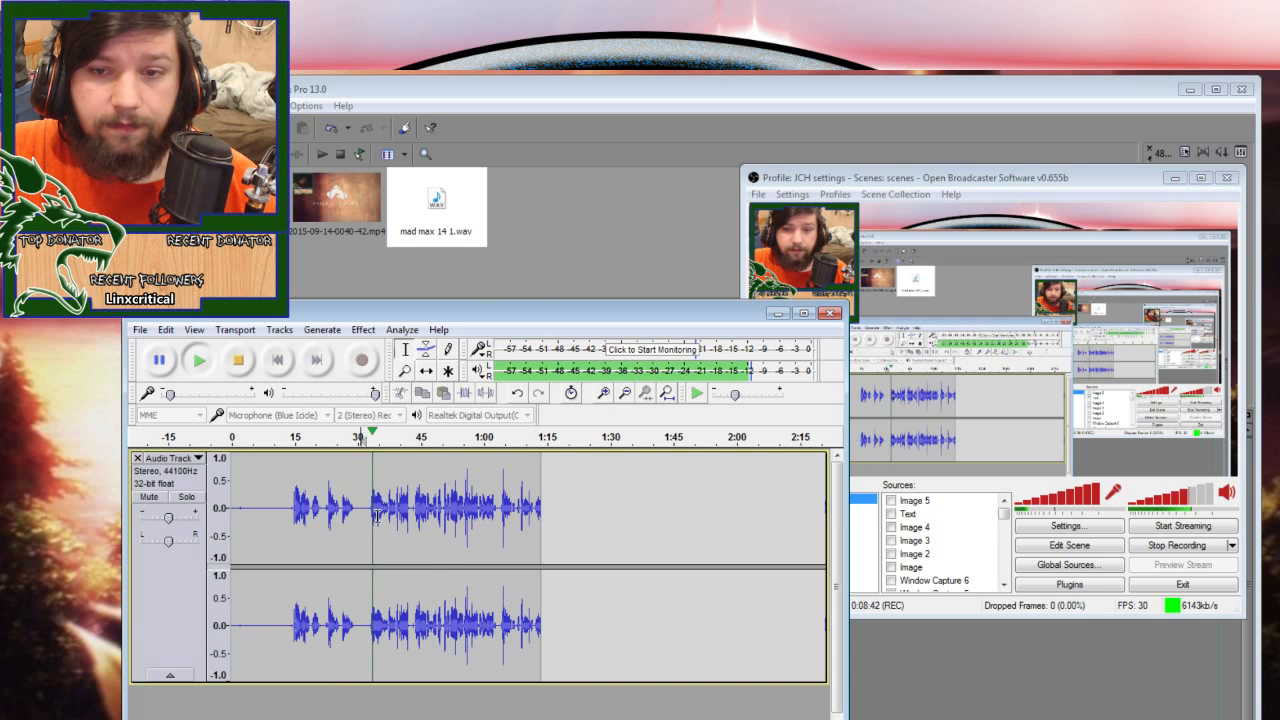
key("space")
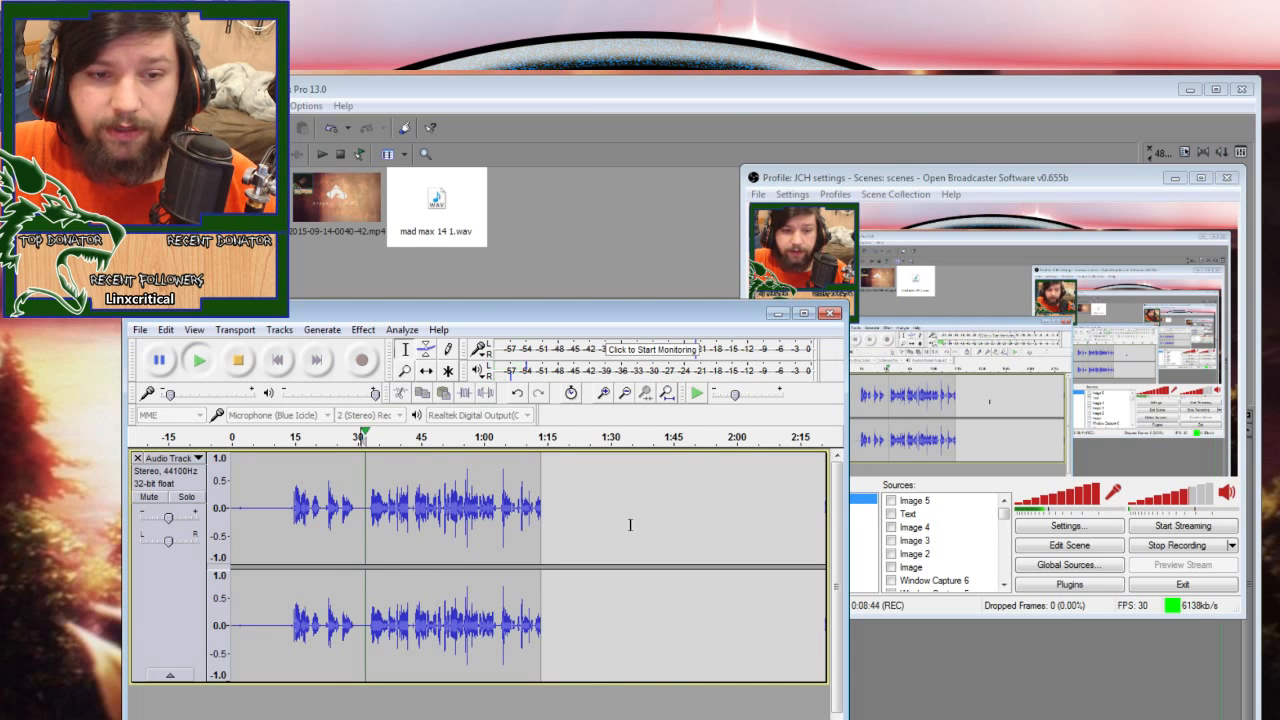
key("space")
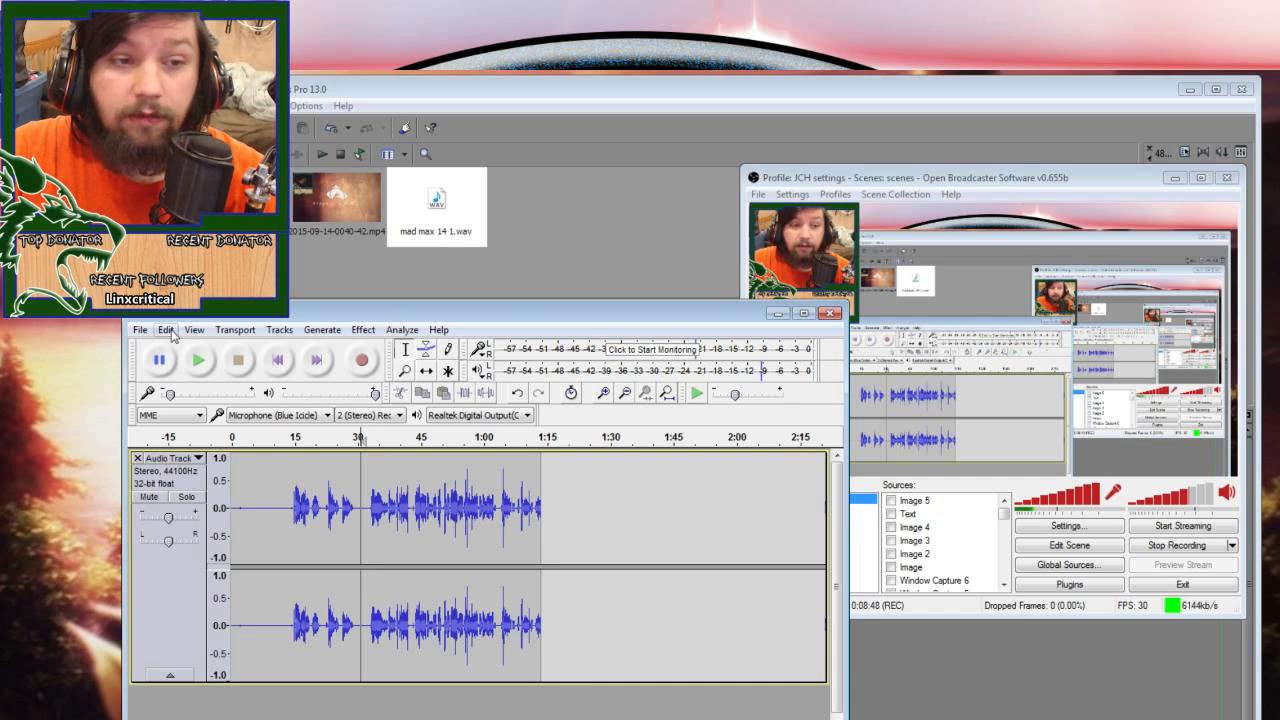
- Start exporting the whole clip to the Desktop as a signed 16 bit PCM WAV named mad max 16, and cancel the export
key("ctrl+a")
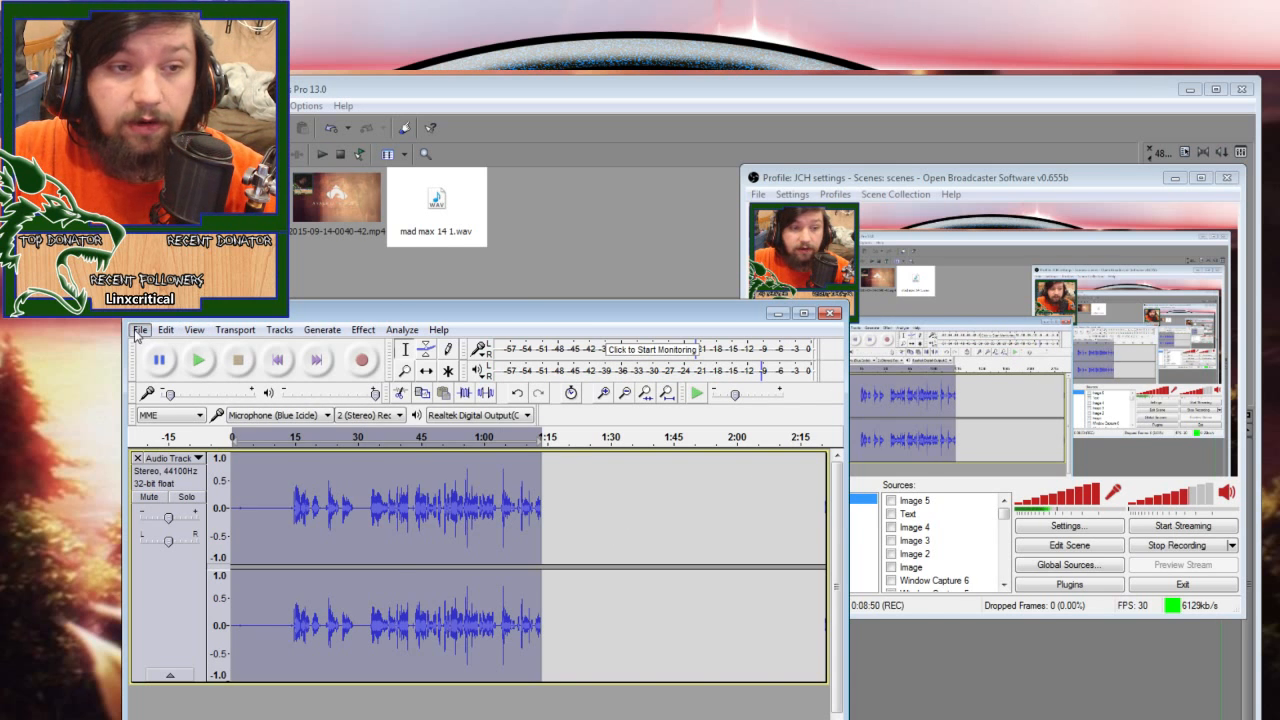
left_click(140, 330)
left_click(200, 546)
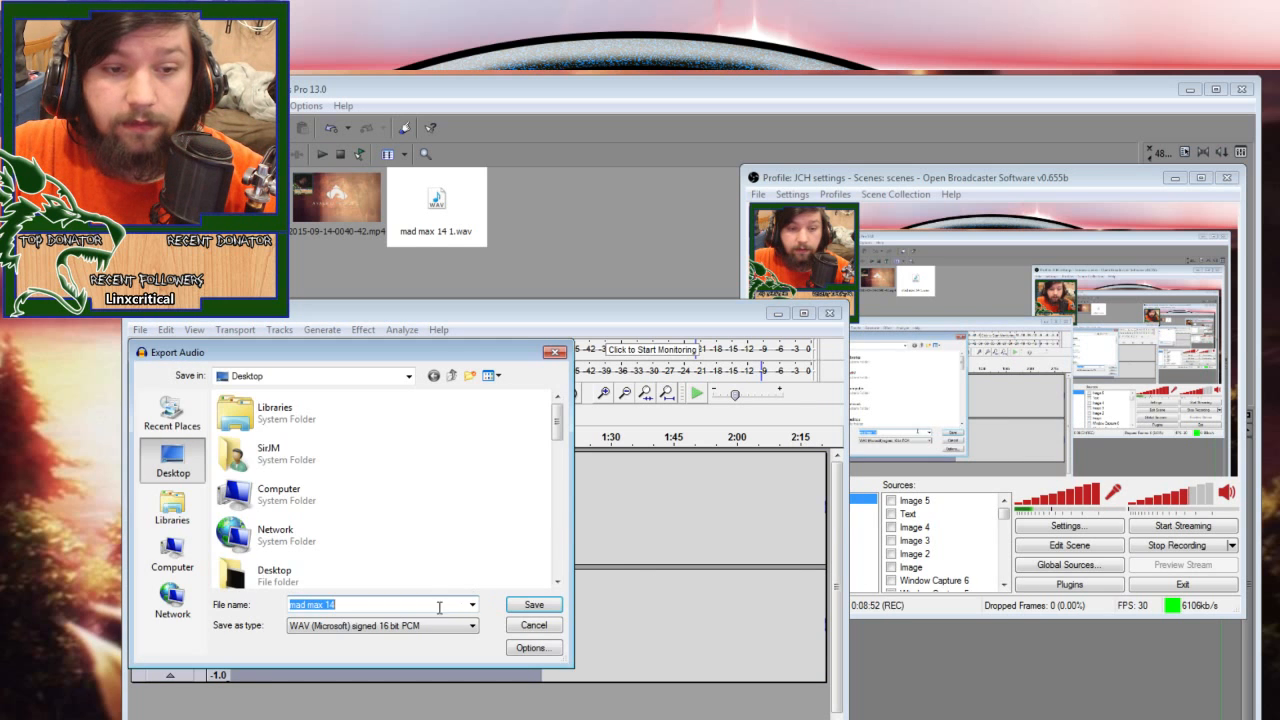
left_click(347, 604)
key("BackSpace")
type("6")
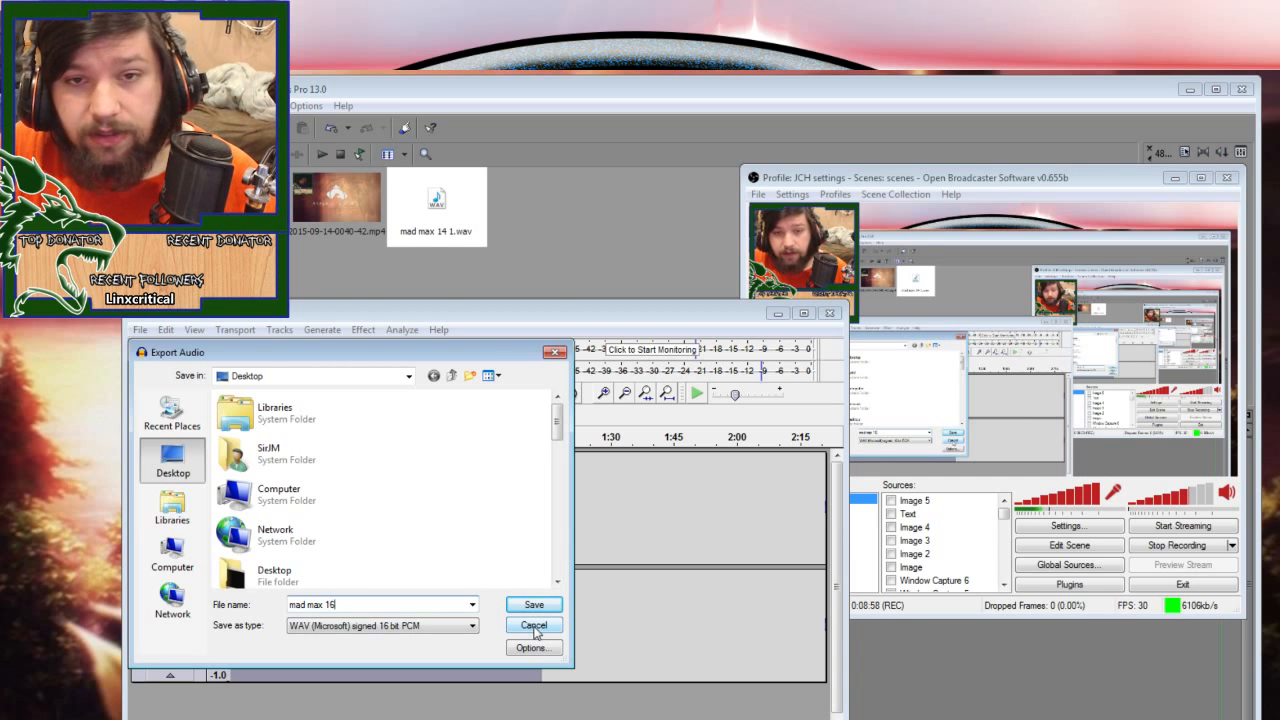
left_click(533, 627)
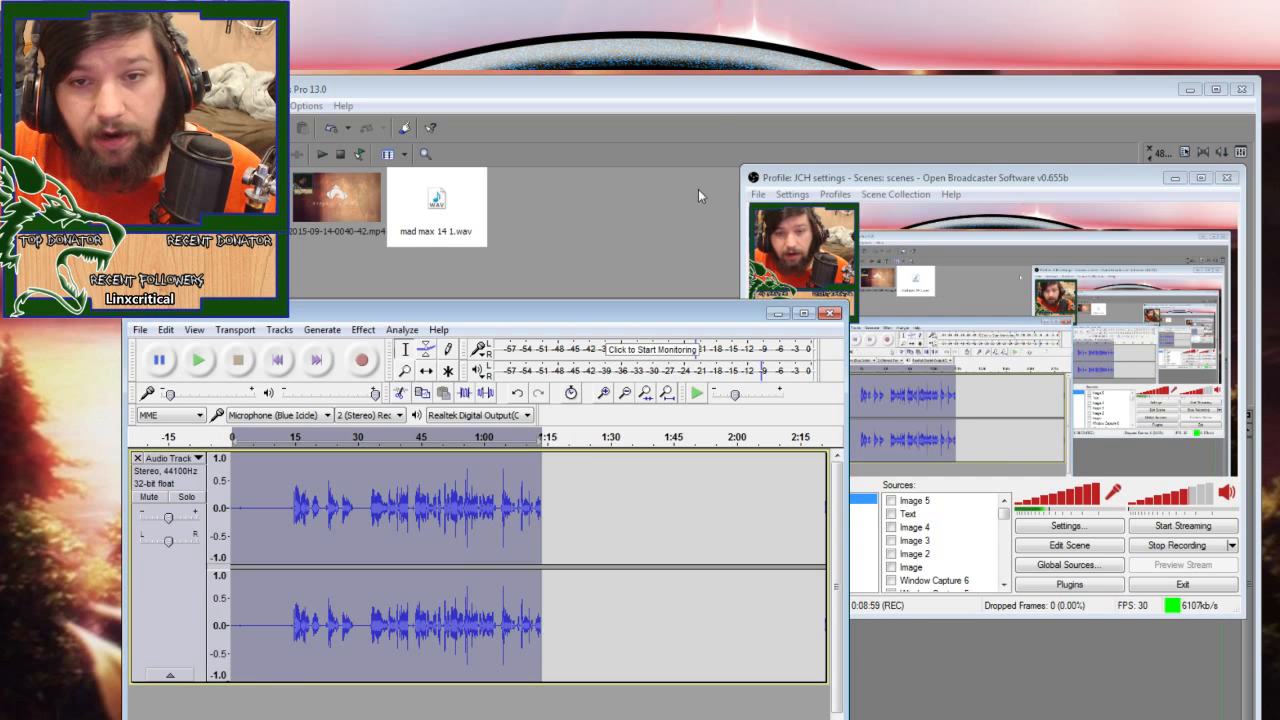
- Switch to the Vegas Pro project, move its window and the OBS window aside, and unmute the third track
left_click(777, 313)
left_click(628, 100)
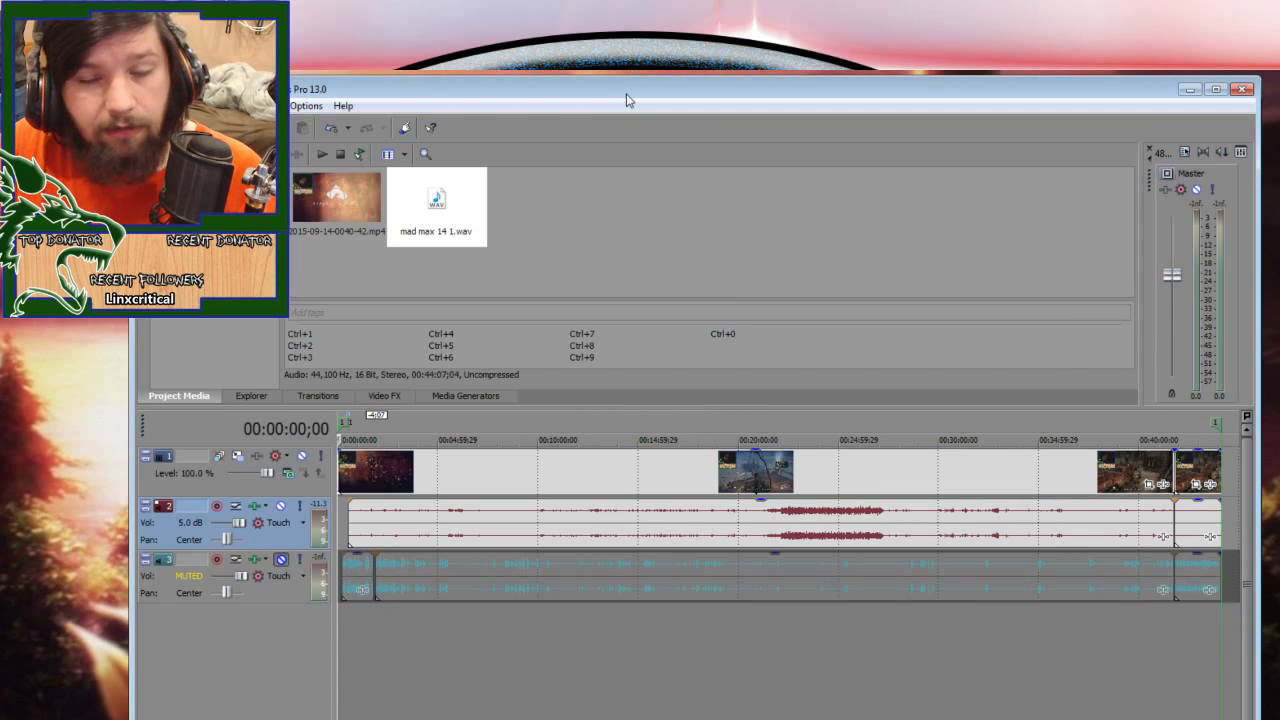
left_click_drag(646, 94, 466, 82)
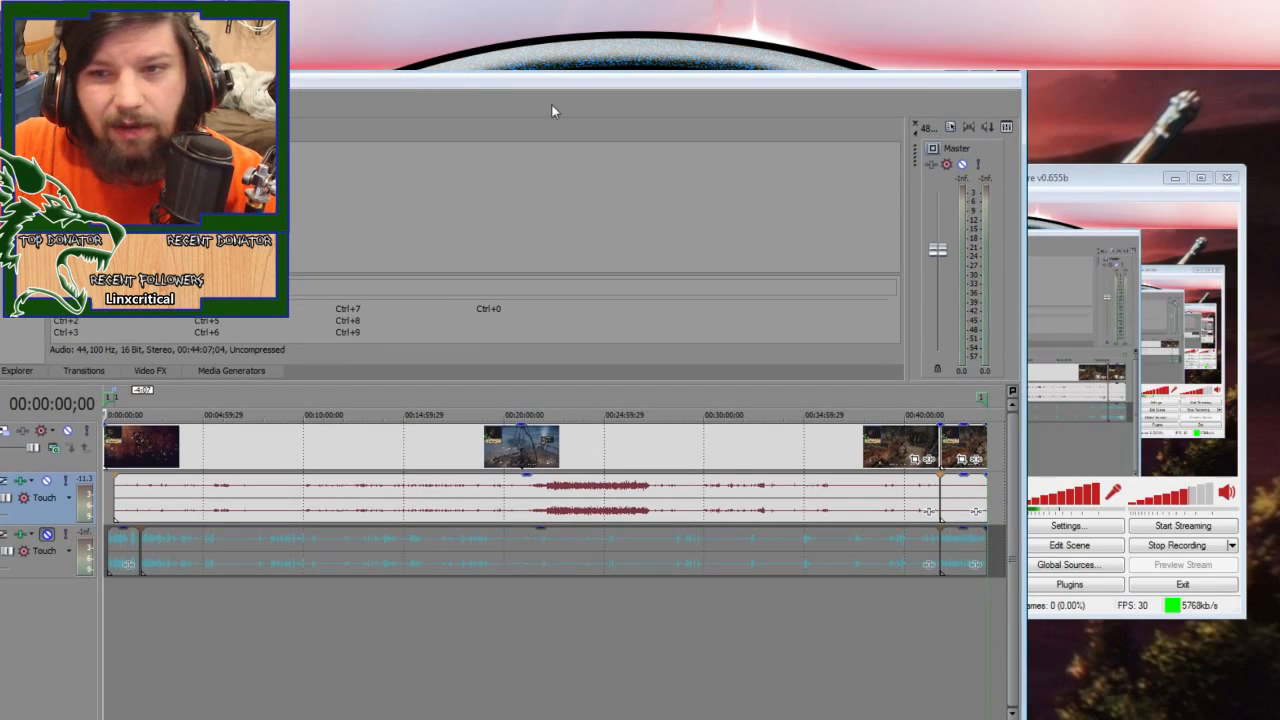
left_click_drag(1109, 177, 1176, 265)
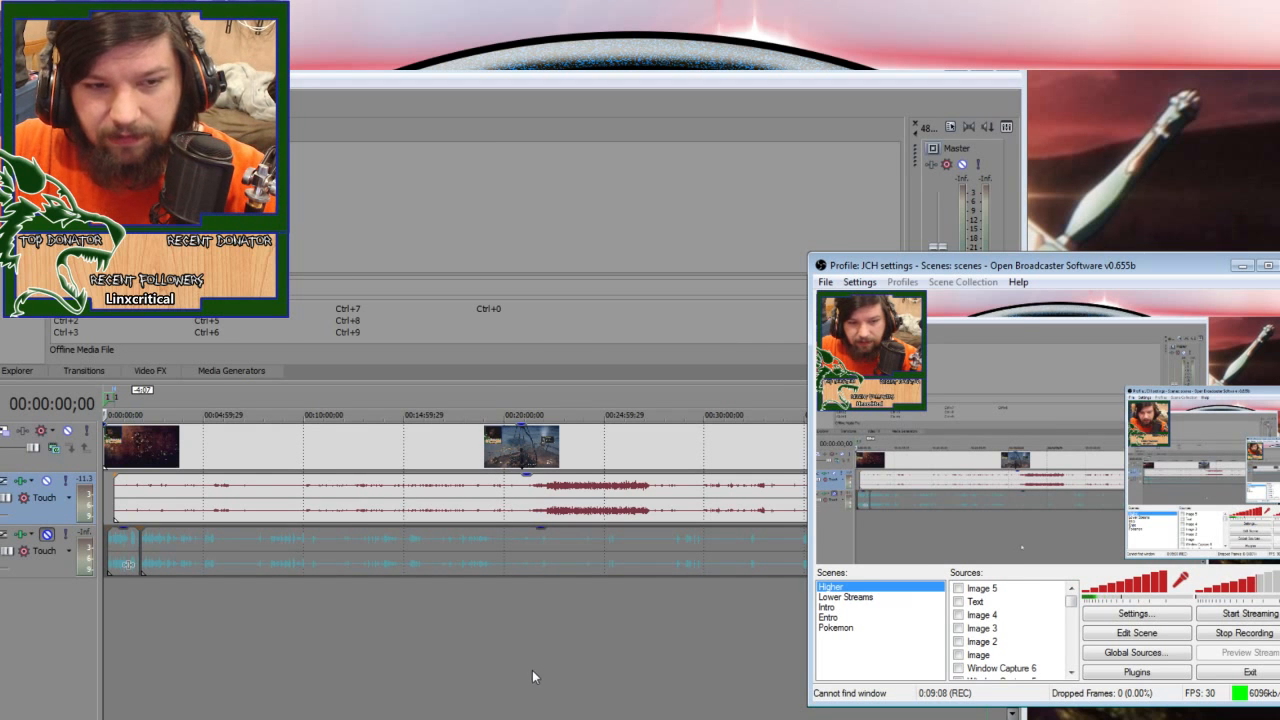
left_click(320, 651)
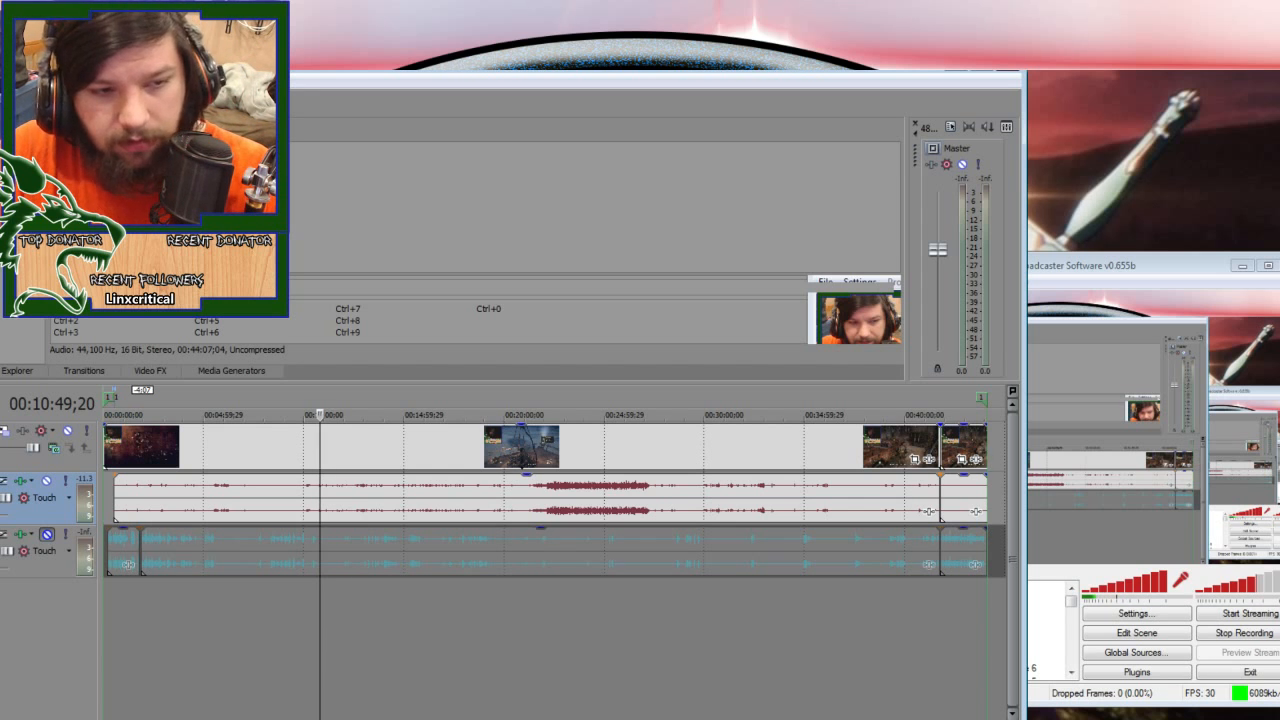
left_click(47, 537)
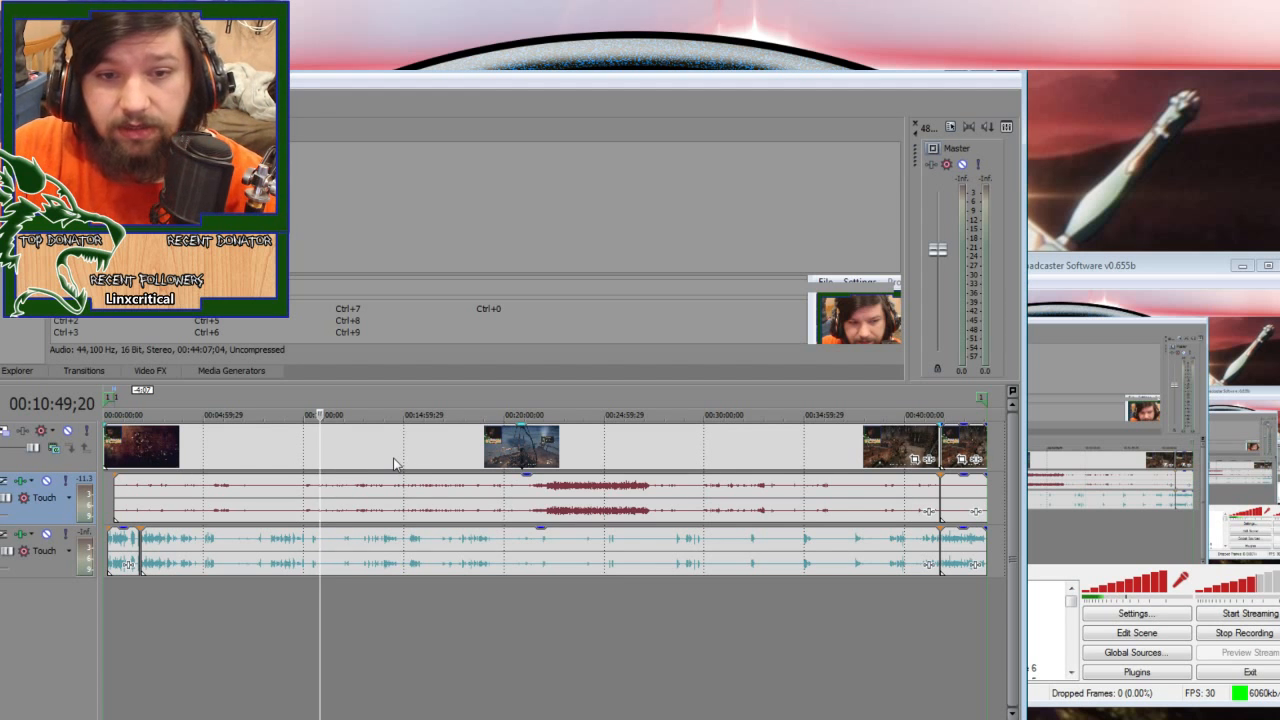
- Play the third track from the start of its first audio clip at 00:00:14;16, and stop playback
scroll(316, 459, "up", 5)
key("Home")
key("ctrl+z")
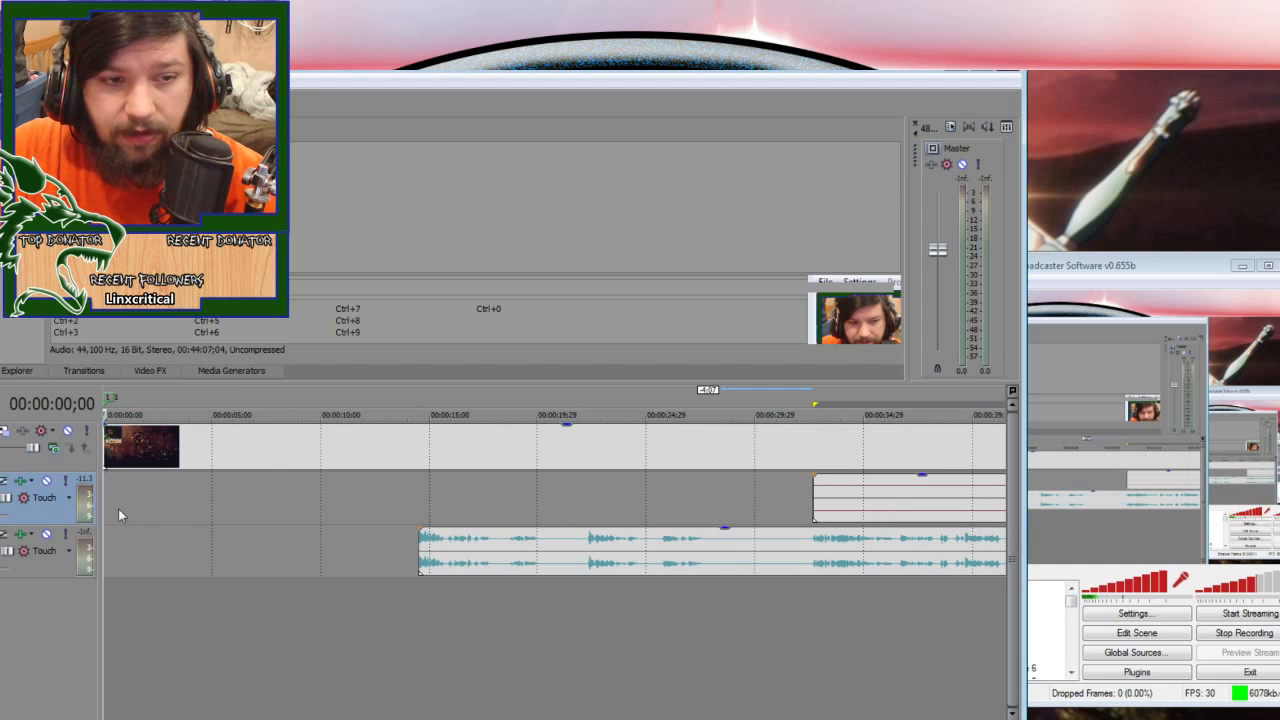
left_click(419, 492)
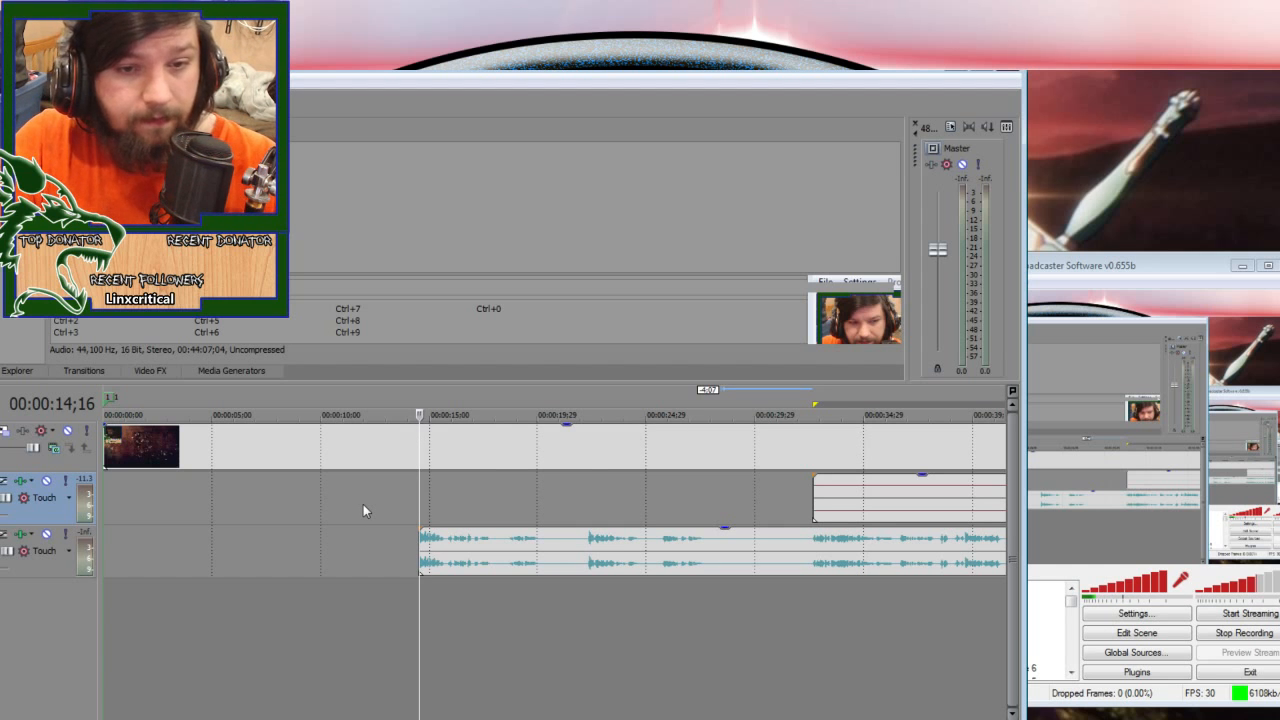
key("space")
key("space")
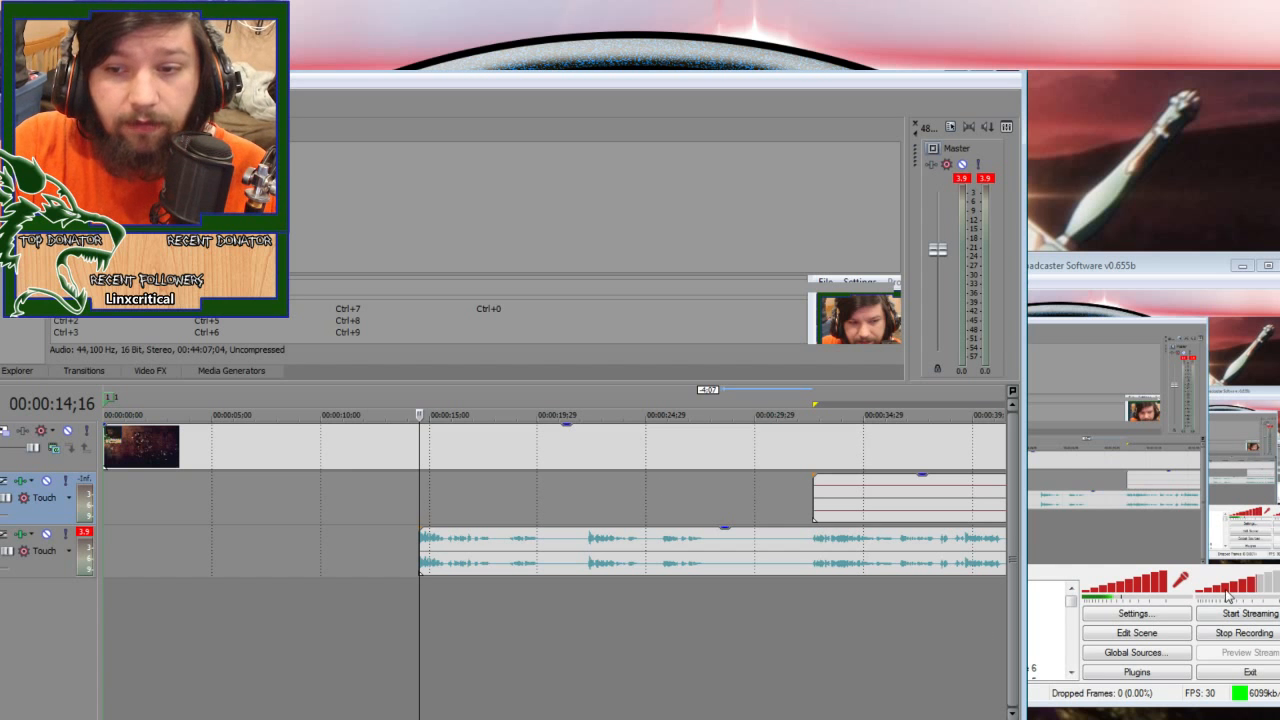
- Bring the OBS window into view, mute the microphone and turn it back on
left_click_drag(1235, 600, 1030, 558)
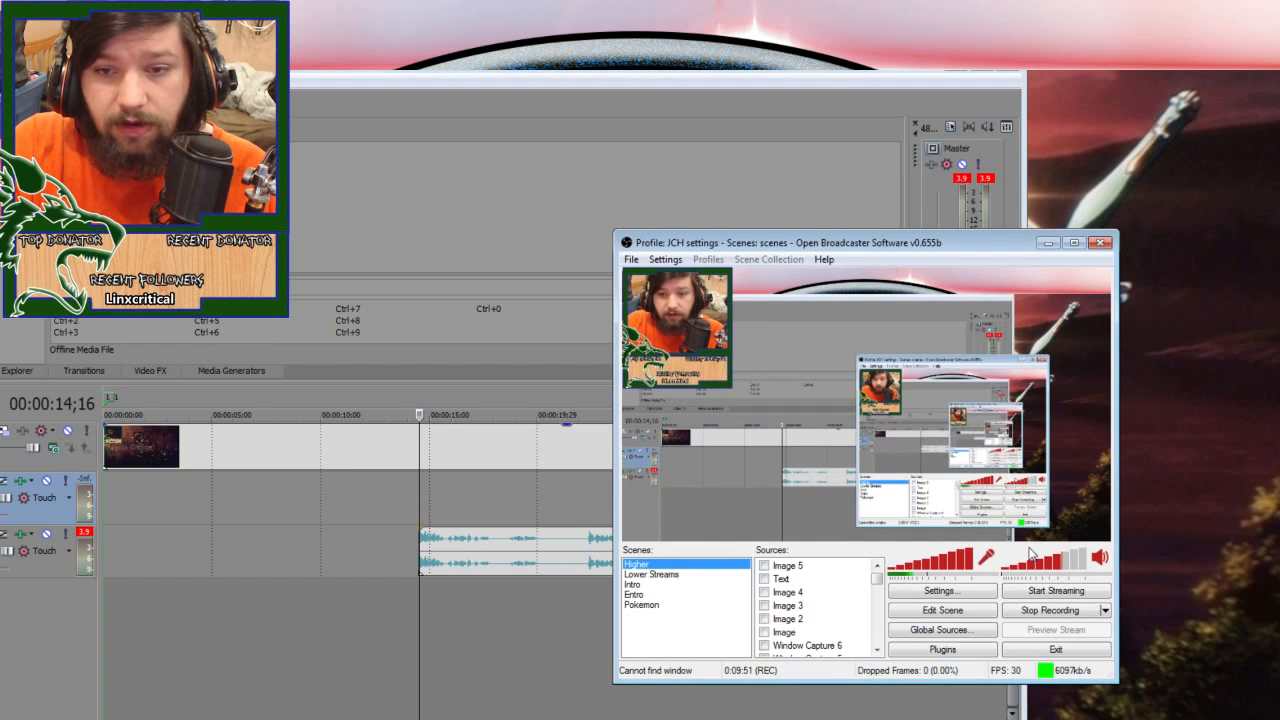
left_click(986, 557)
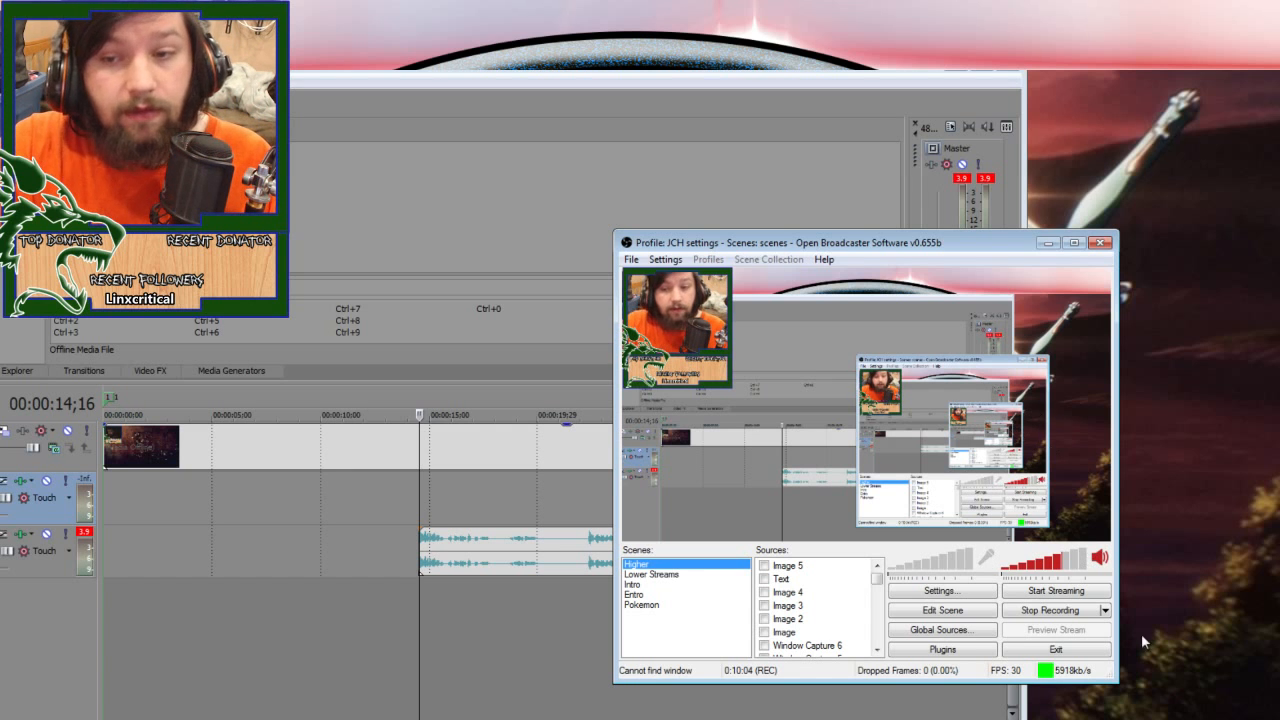
left_click(985, 562)
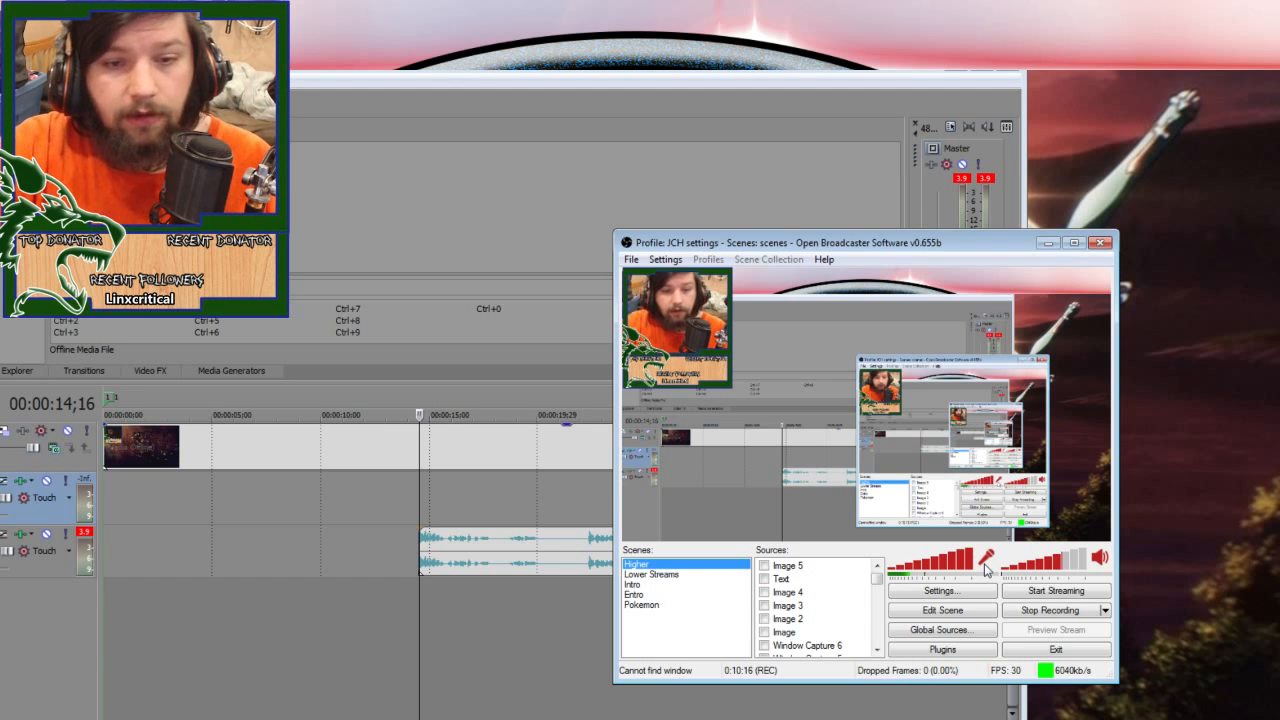
- Move the OBS window aside, return to the Vegas Pro timeline and play the third track's audio again from 00:00:14;16
left_click(632, 470)
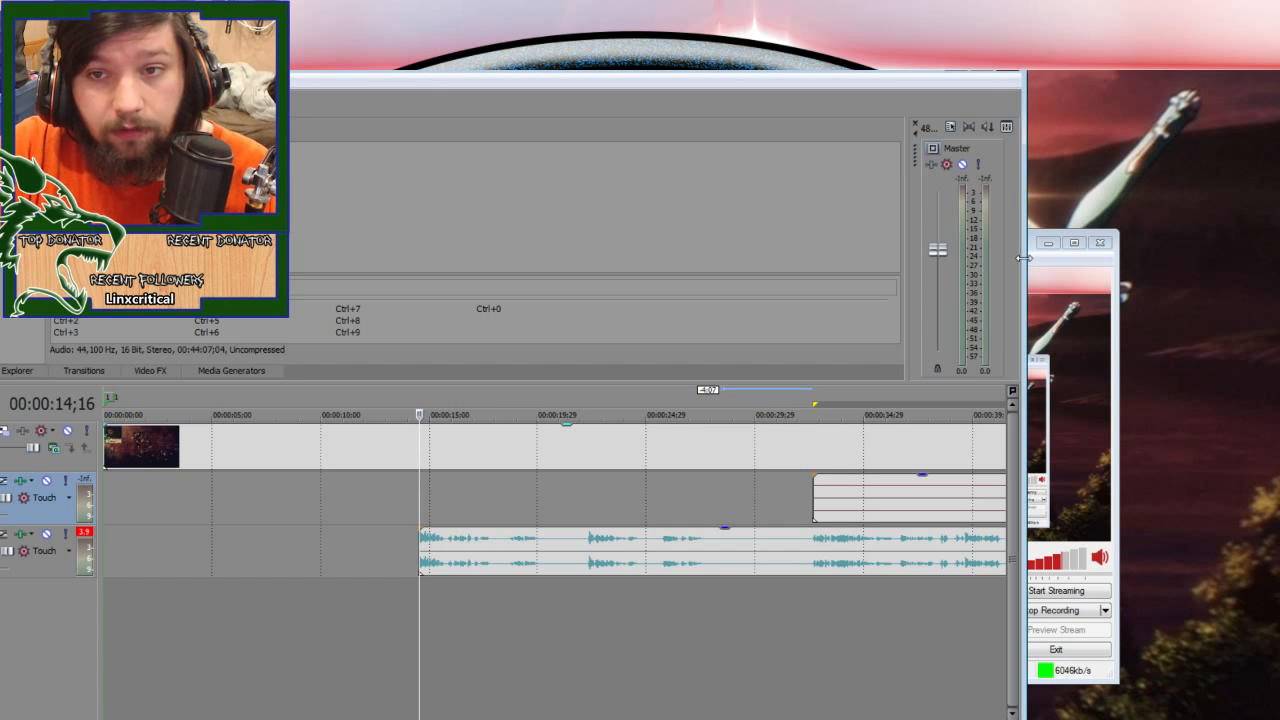
left_click_drag(1034, 258, 1172, 268)
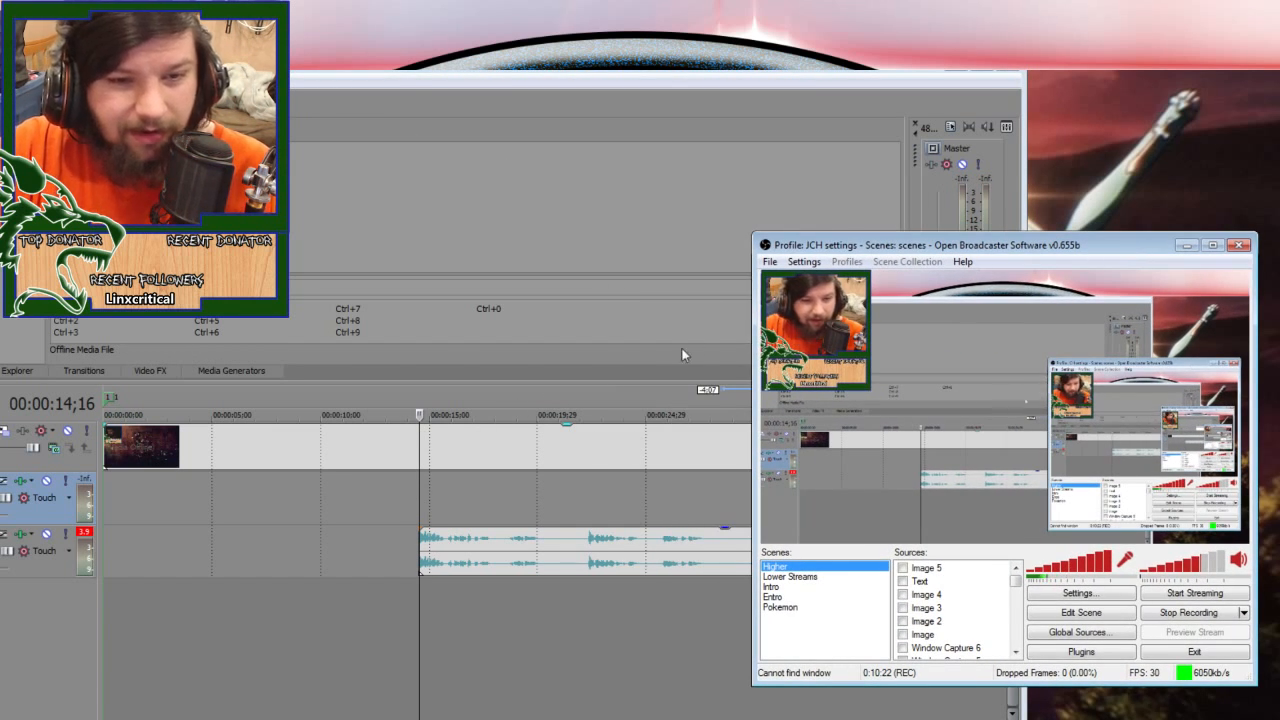
left_click(433, 397)
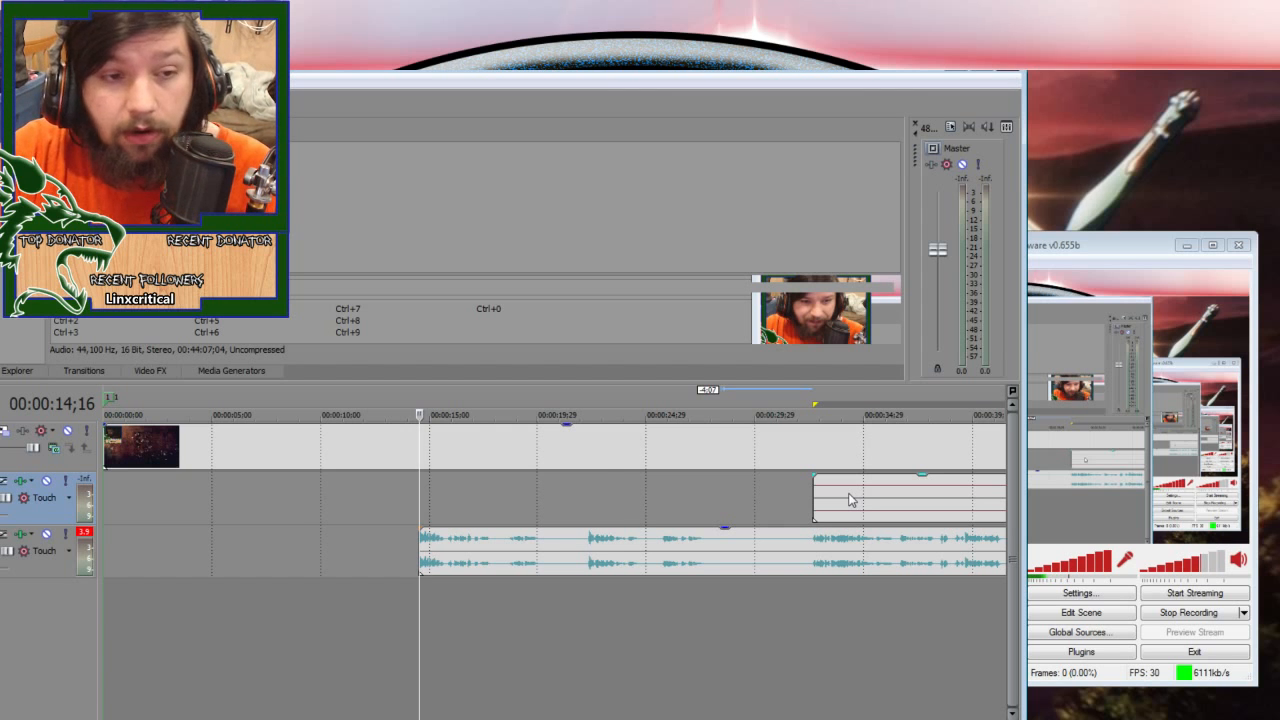
key("space")
key("space")
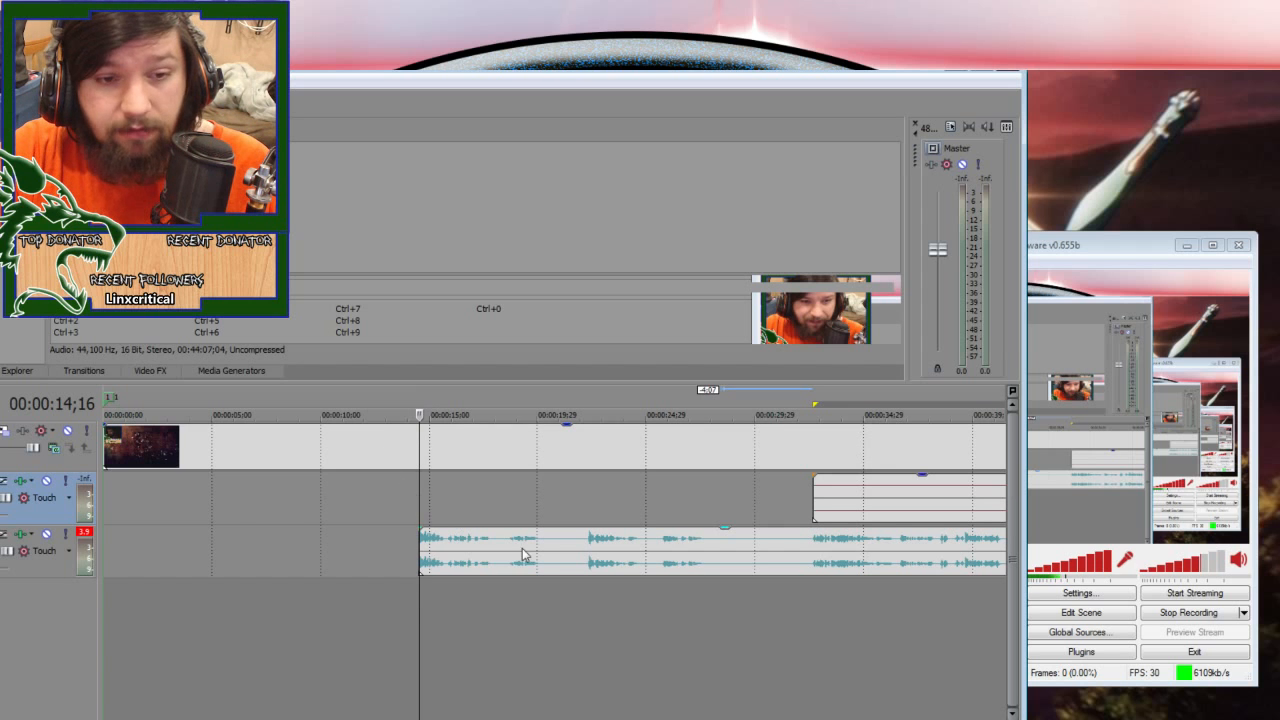
key("space")
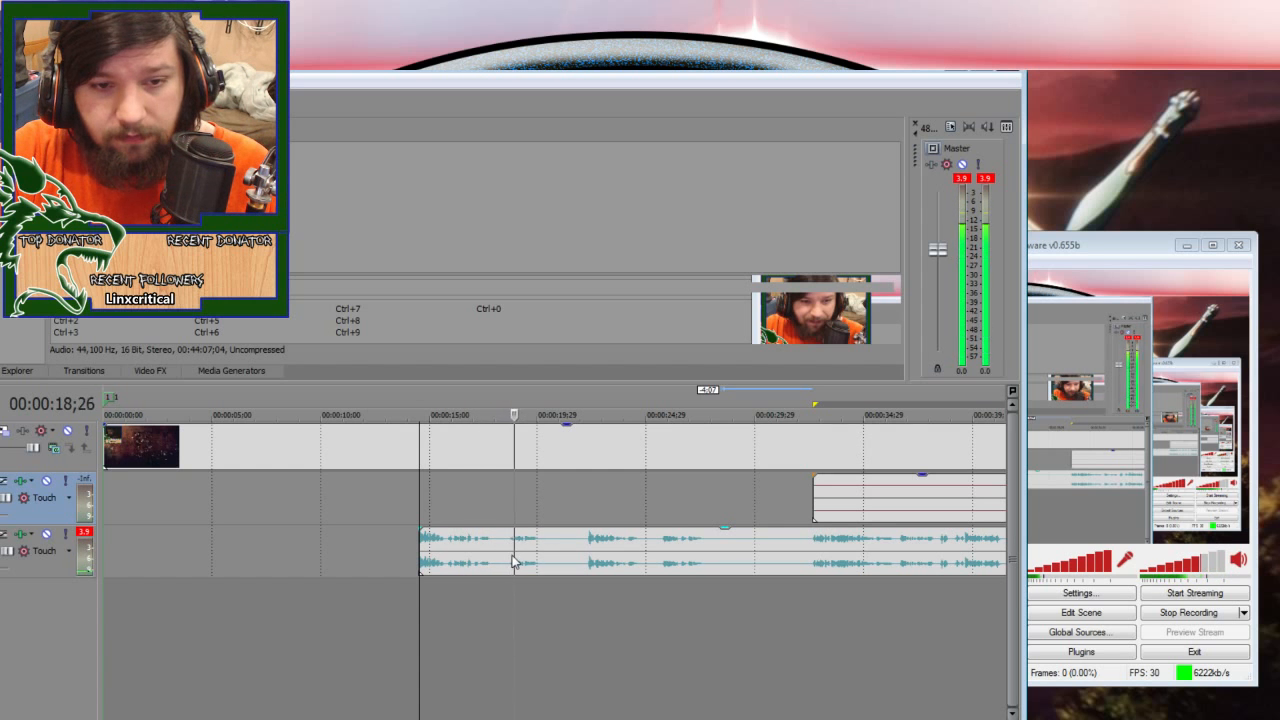
- Stop playback and examine the third track's commentary waveform both close up and across the wider timeline
key("space")
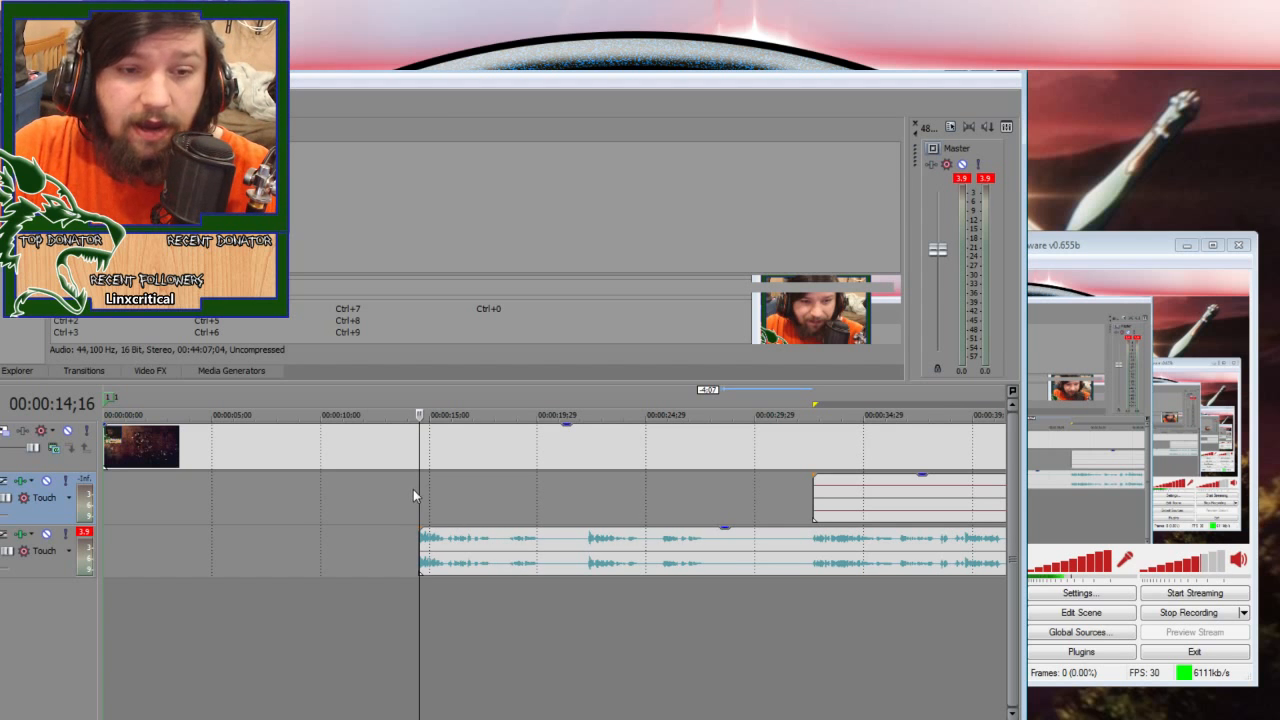
scroll(531, 538, "down", 10)
scroll(224, 662, "up", 10)
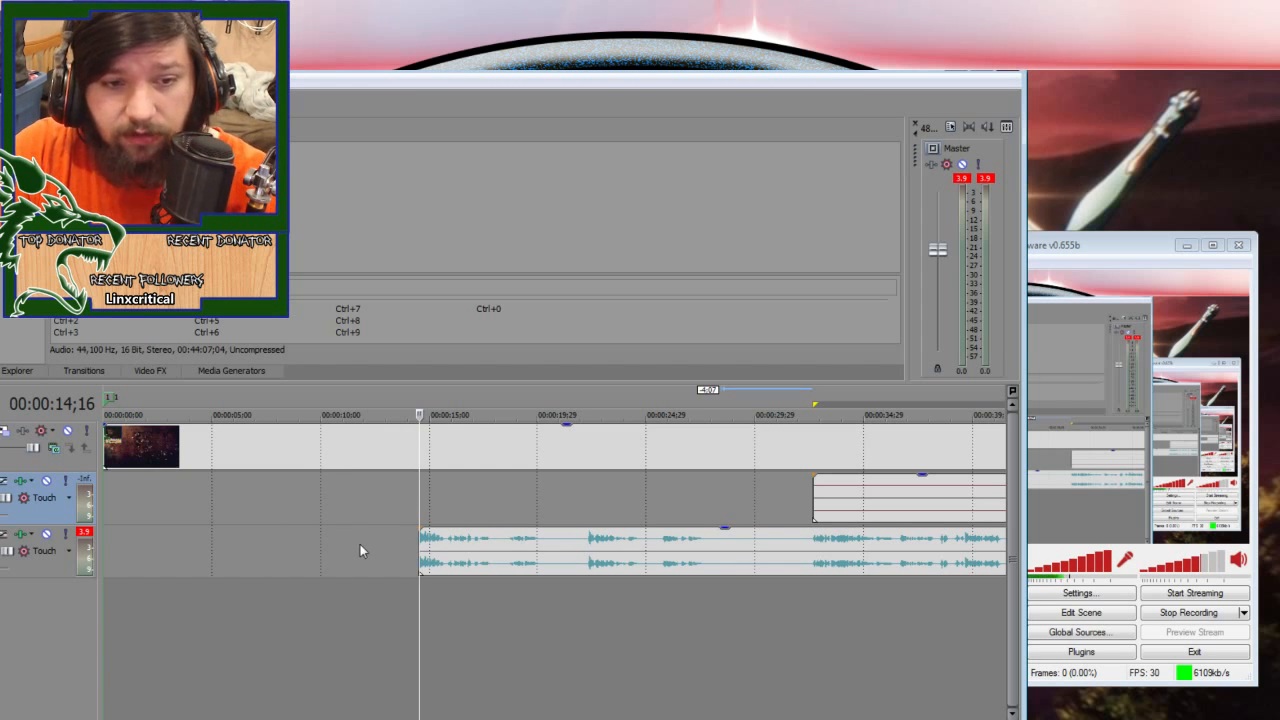
scroll(400, 533, "up", 5)
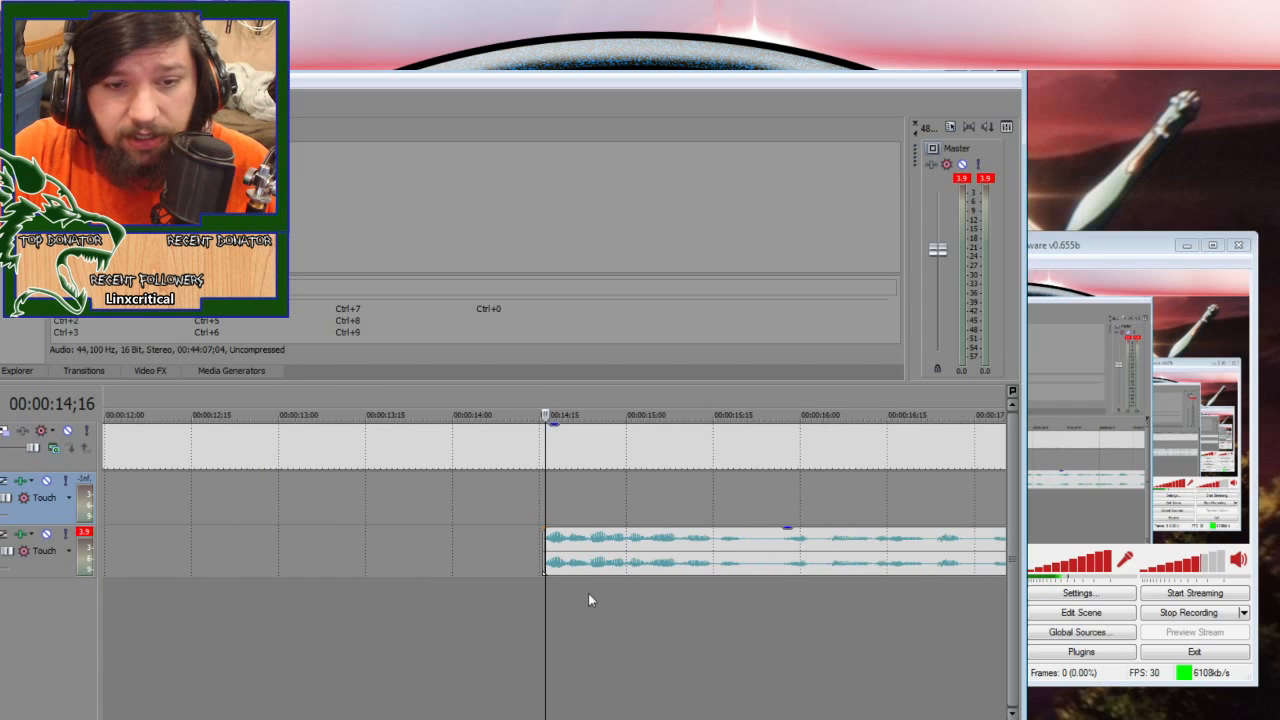
scroll(540, 545, "down", 4)
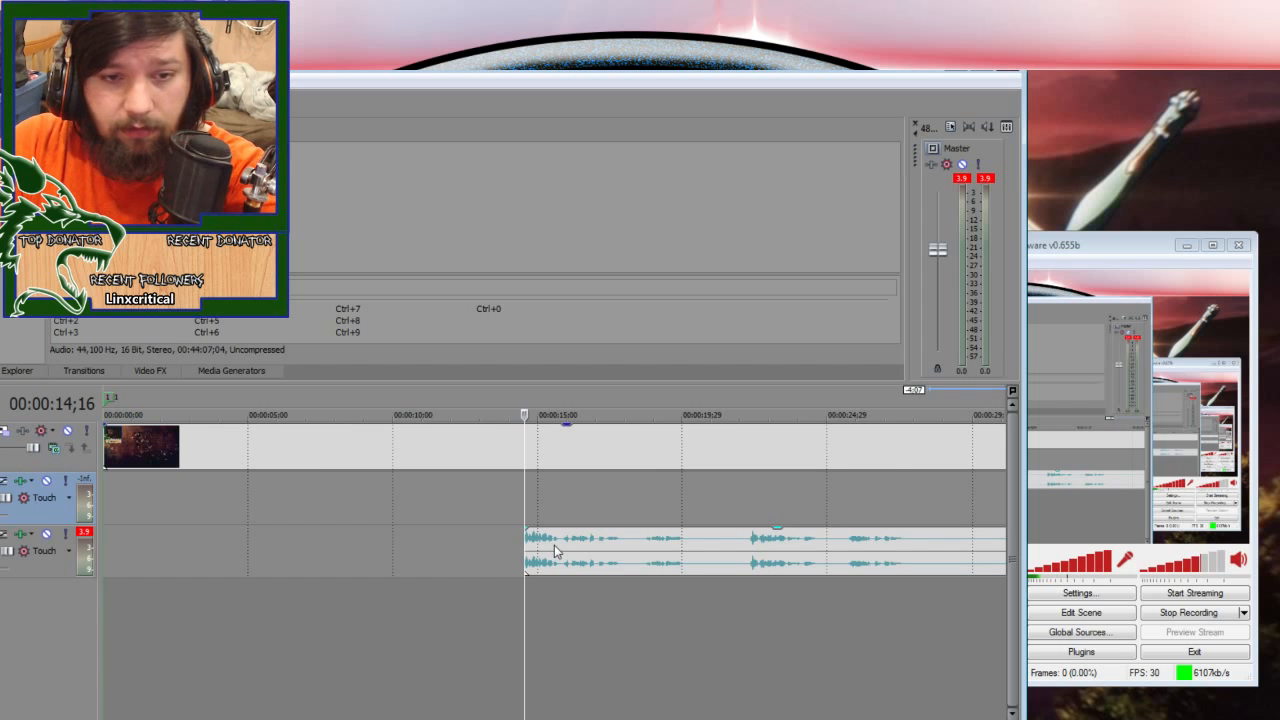
scroll(450, 525, "down", 3)
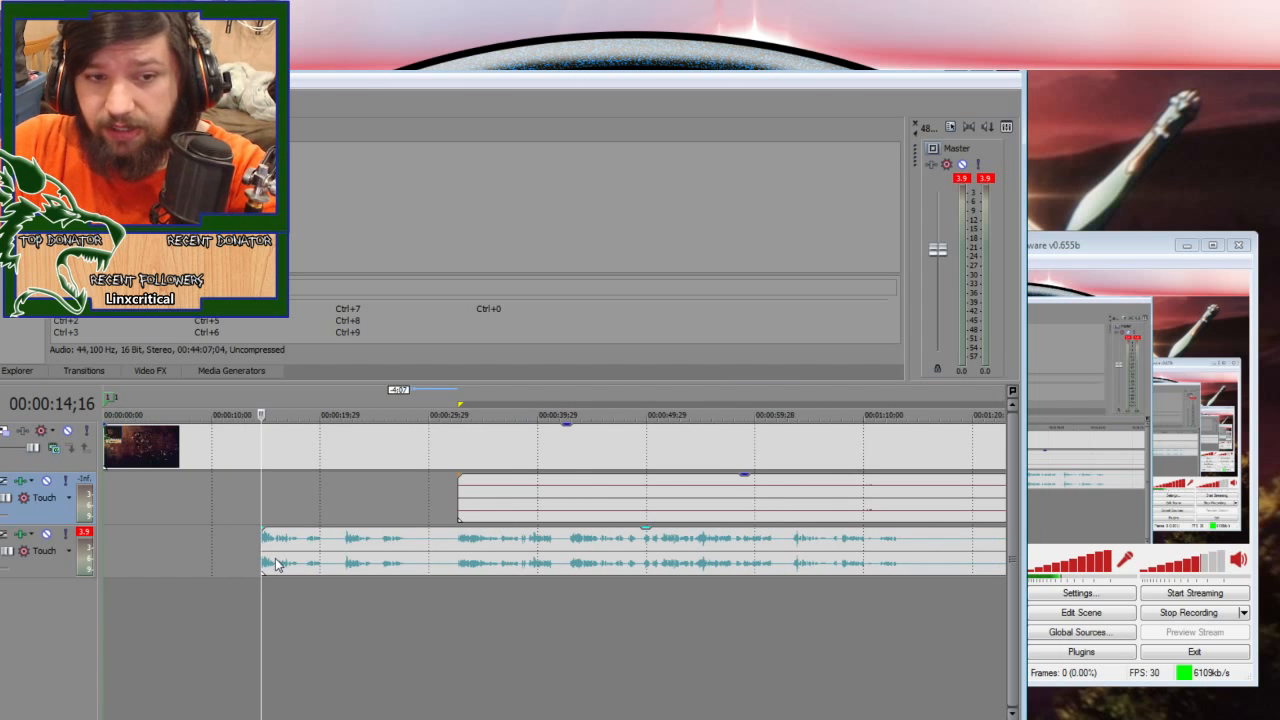
scroll(487, 525, "down", 3)
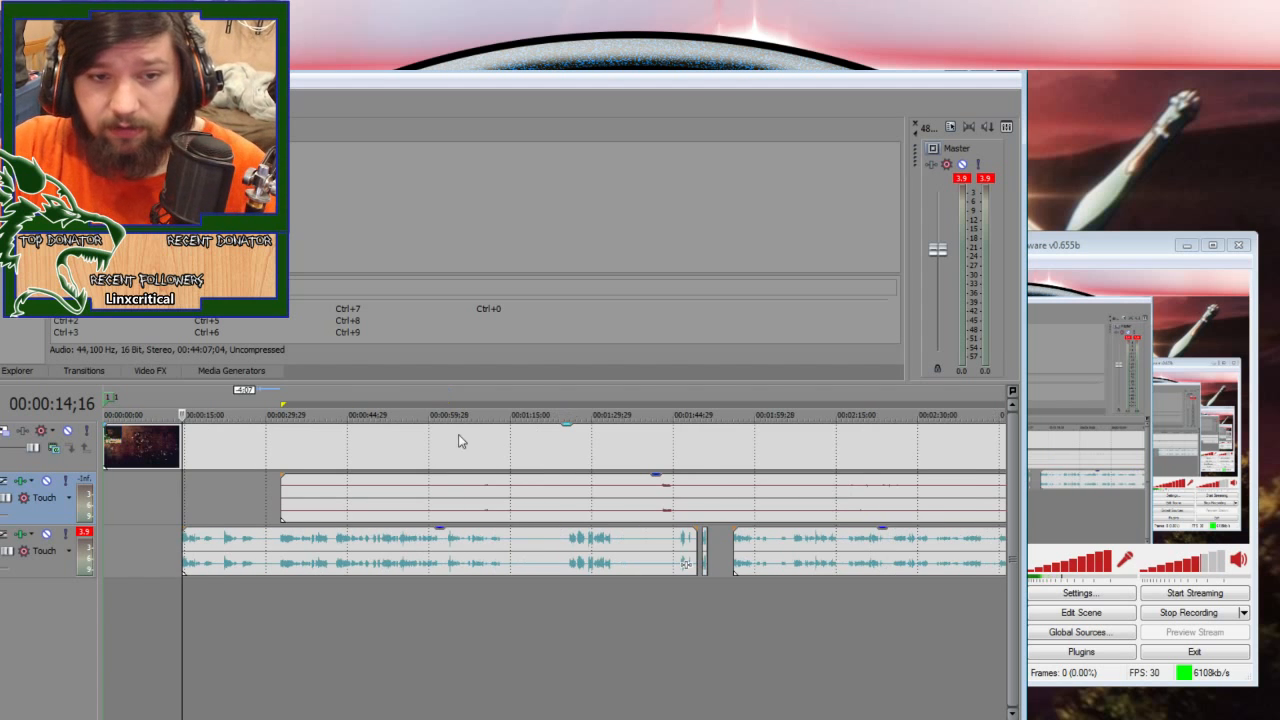
- Mute the third track and play the second track's game audio from the start of its clip at 00:00:32;19
left_click(281, 412)
key("space")
key("space")
left_click(47, 534)
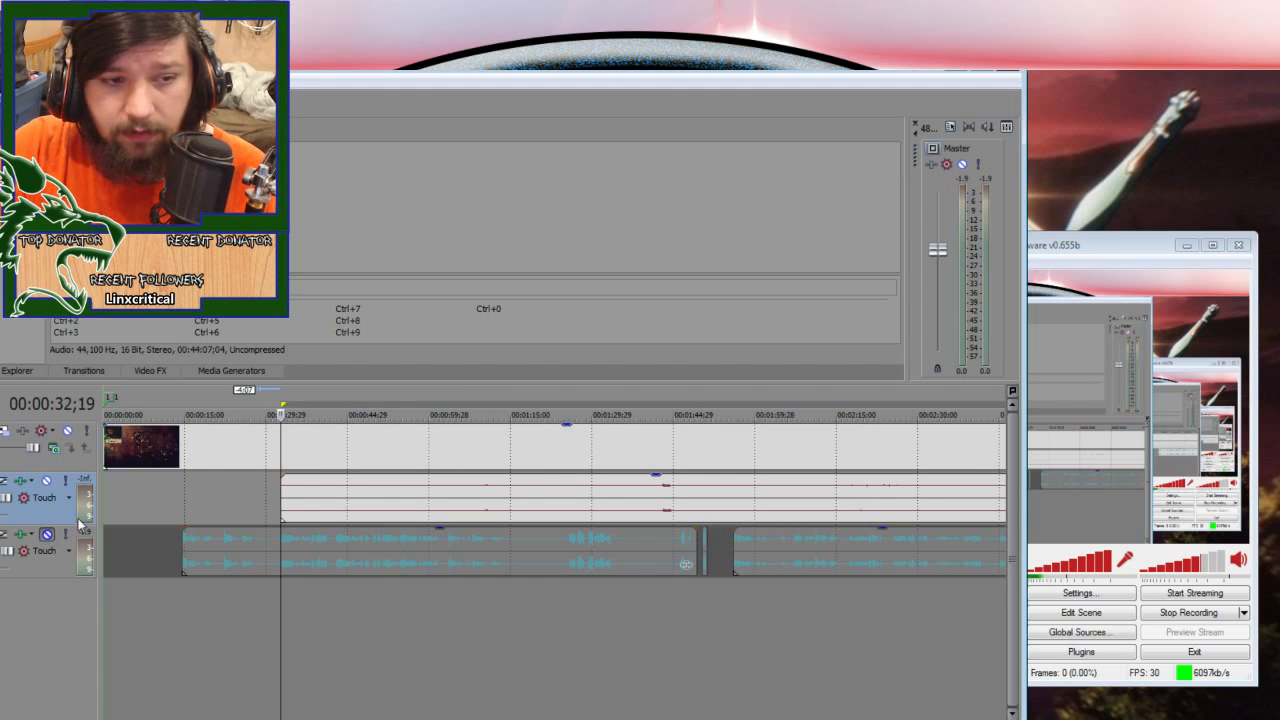
key("space")
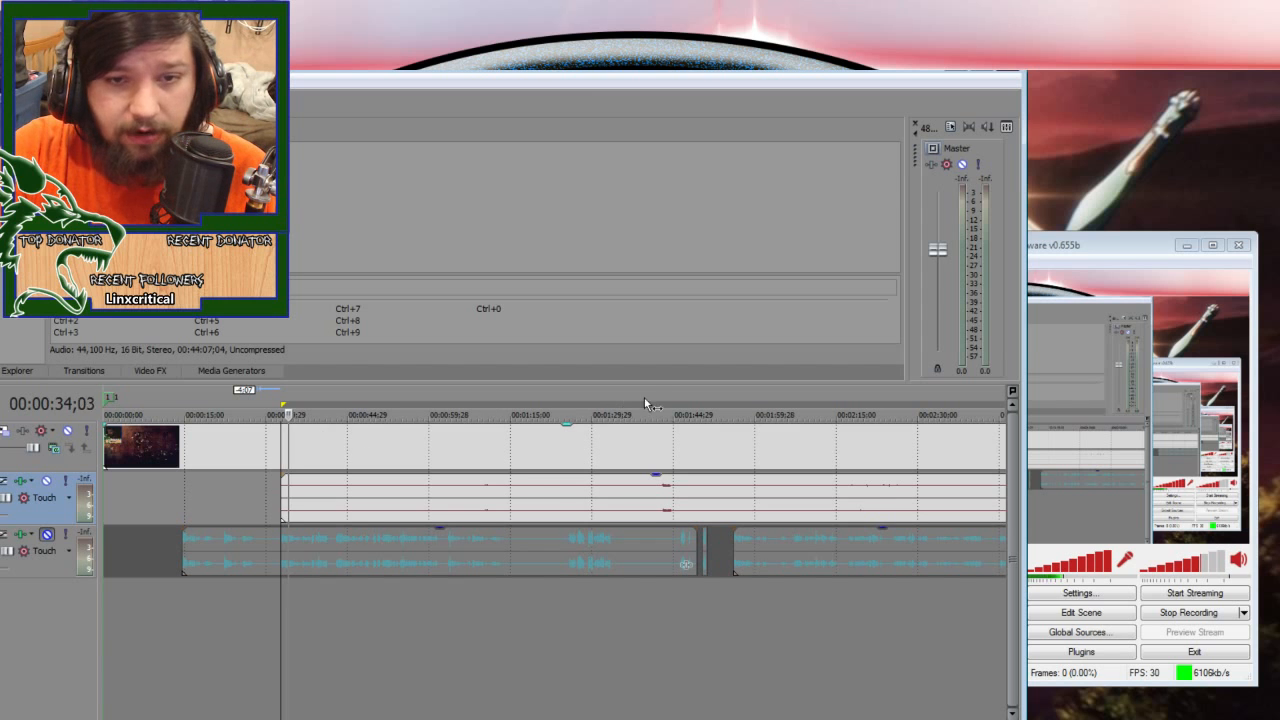
- Listen to the second track's game audio at about 00:01:43, 00:05:38, 00:10:13 and 00:14:49
left_click(662, 412)
scroll(700, 470, "down", 5)
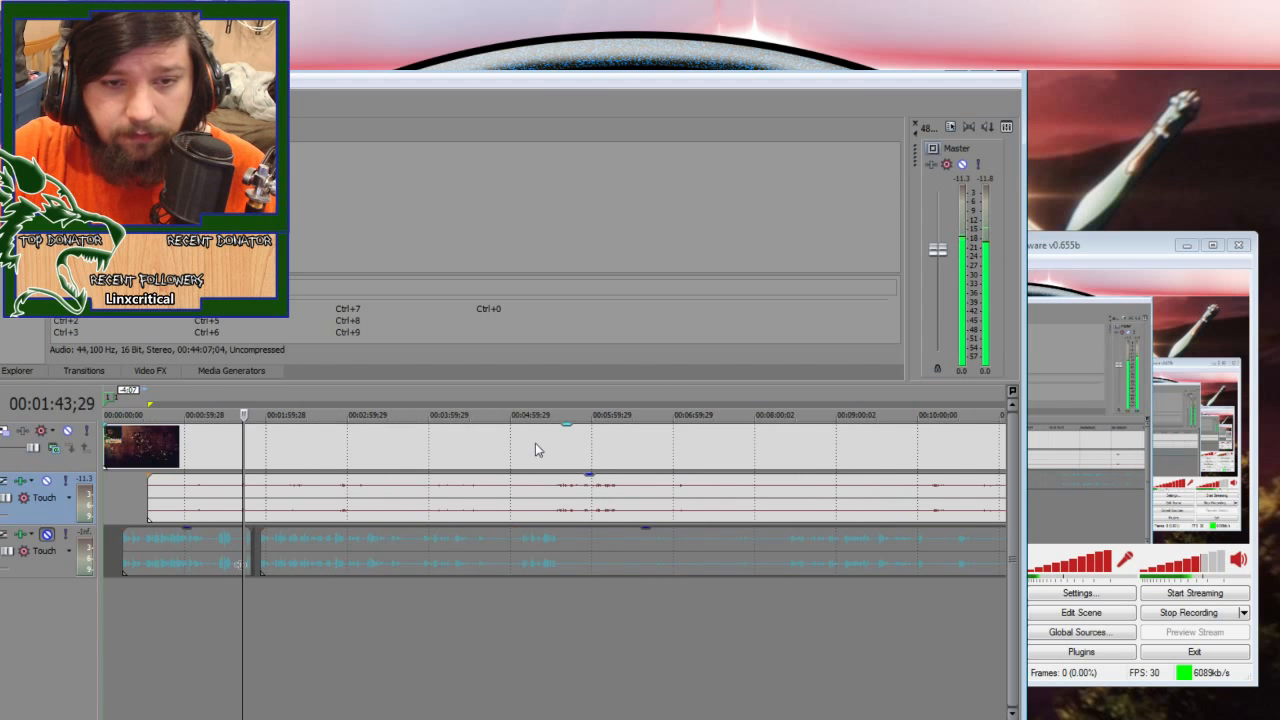
left_click(558, 398)
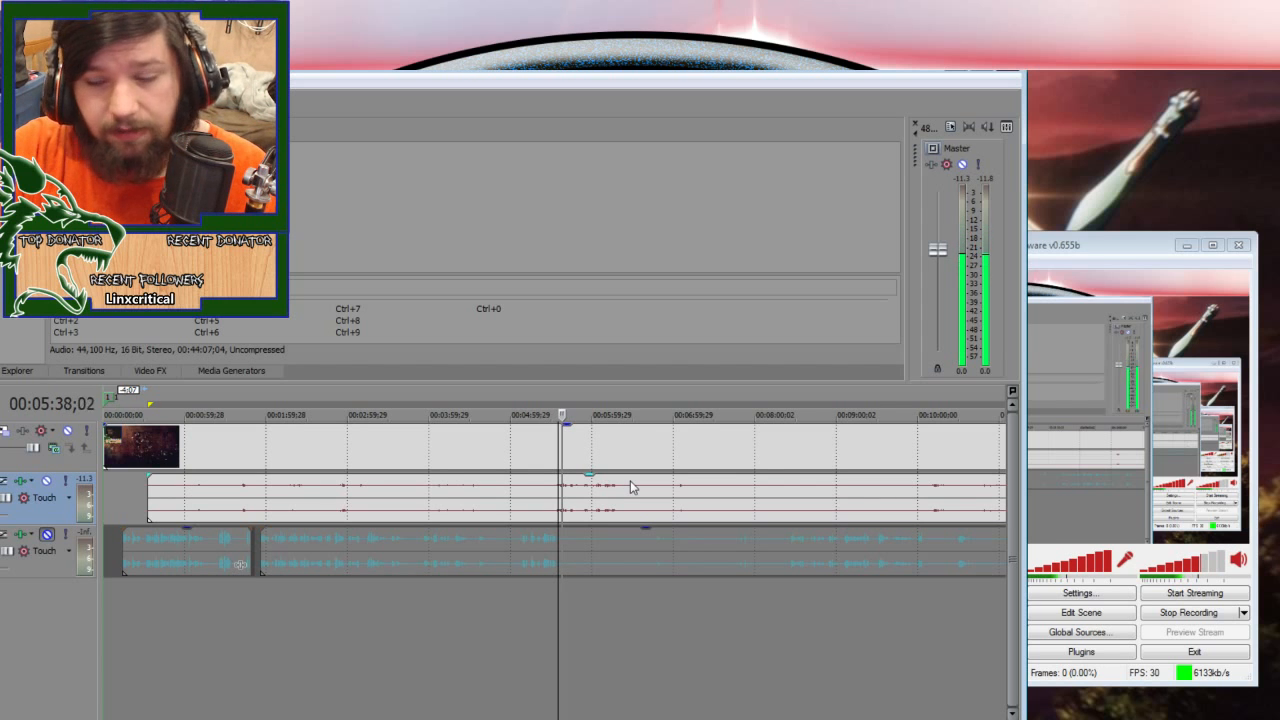
scroll(676, 514, "down", 2)
left_click(519, 391)
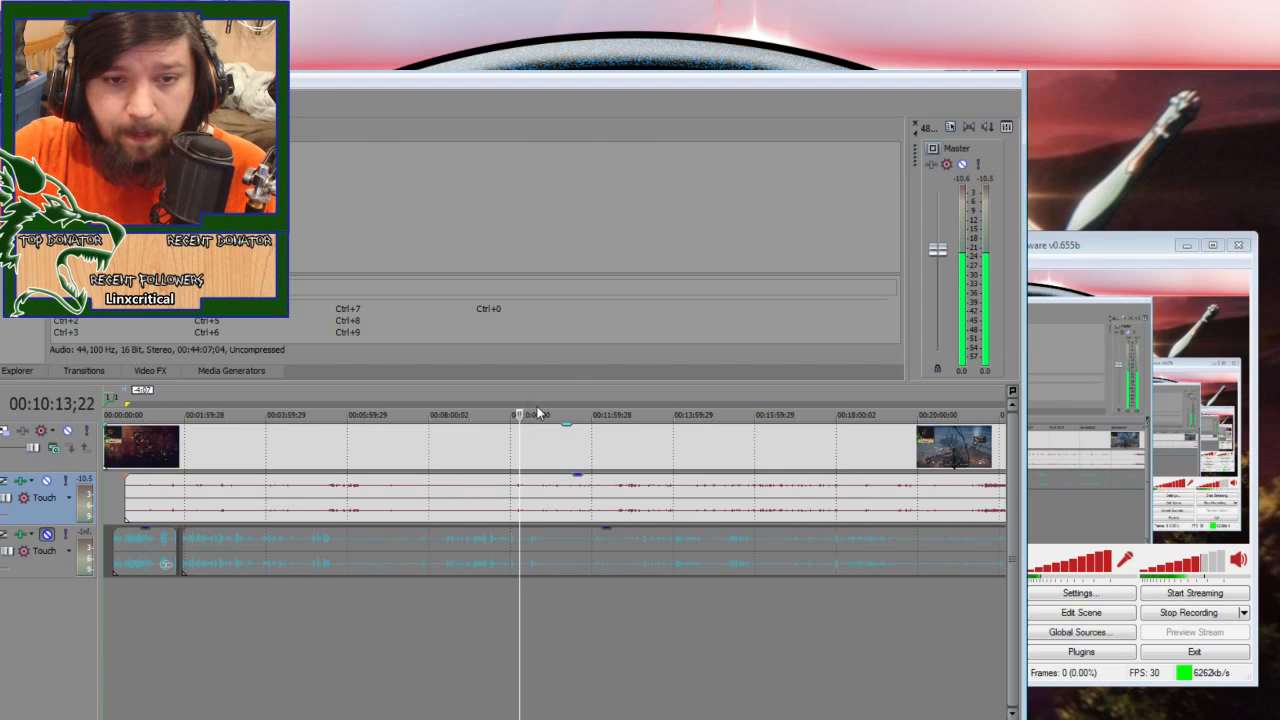
left_click(707, 395)
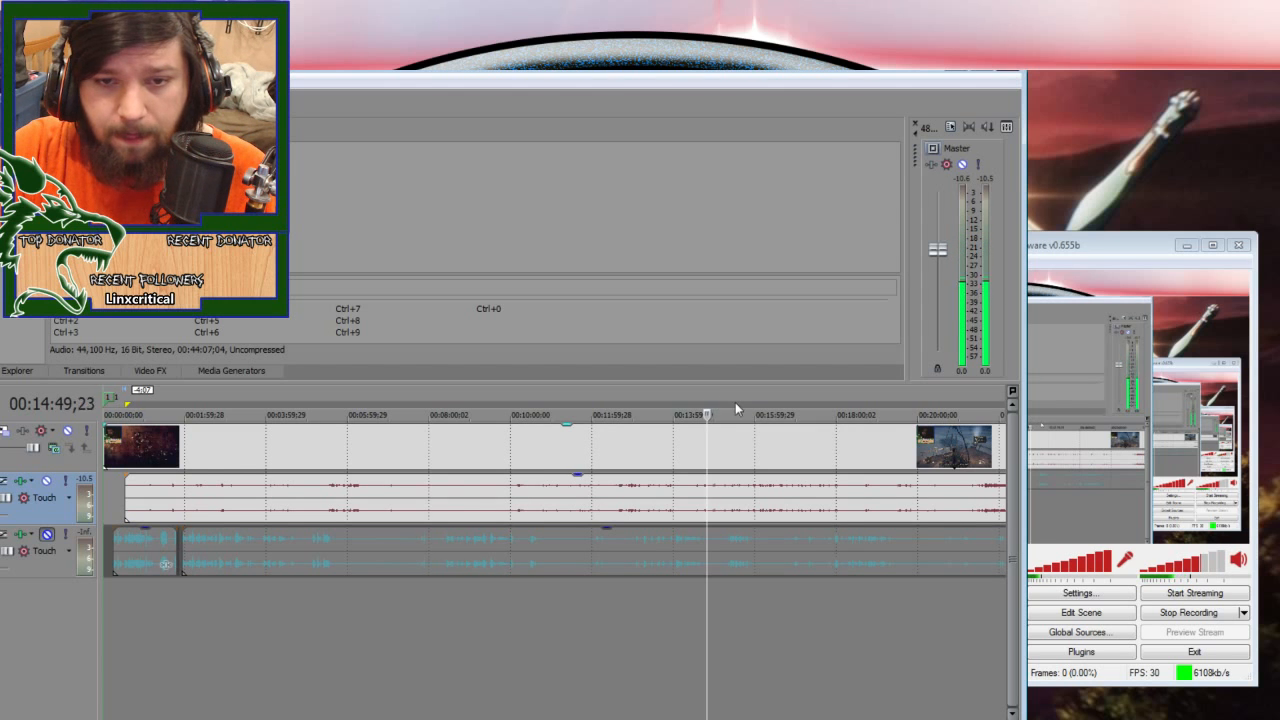
- Listen to the game audio's loud passage at about 00:22:23 and 00:26:55, and to the quieter stretch between 00:30:29 and 00:33:02
scroll(735, 402, "down", 2)
left_click(558, 391)
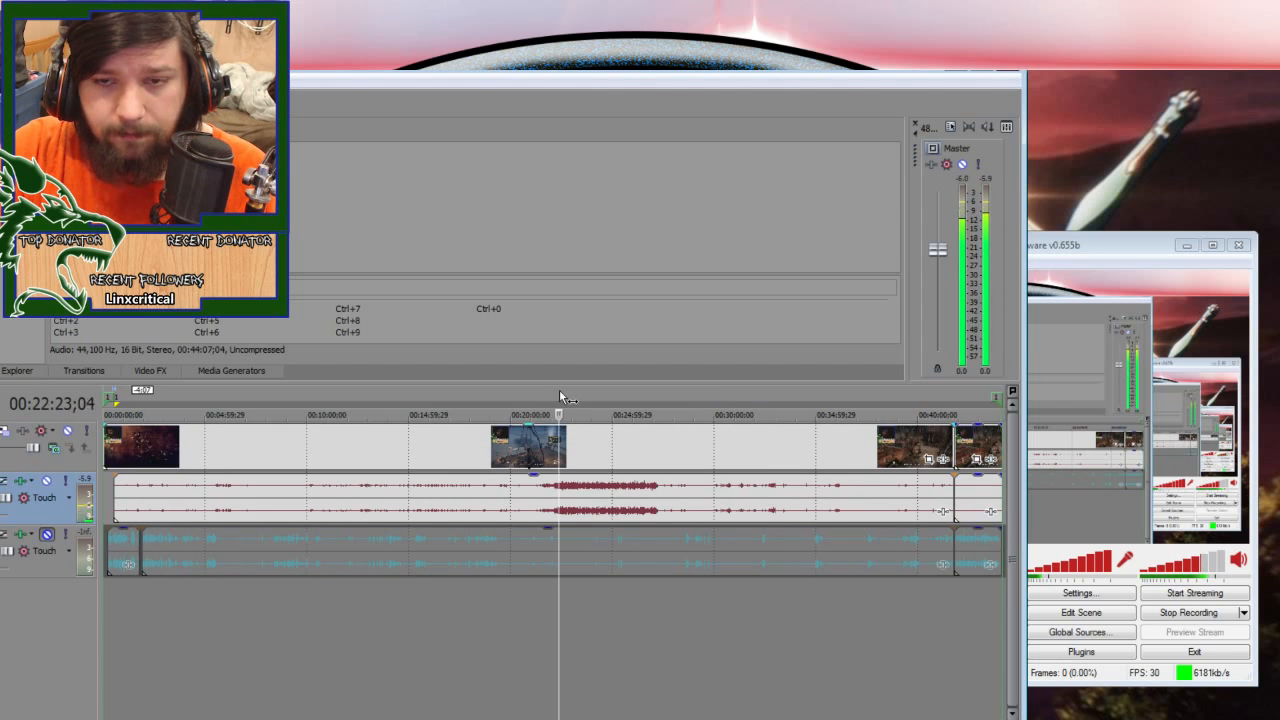
left_click(602, 395)
left_click(651, 397)
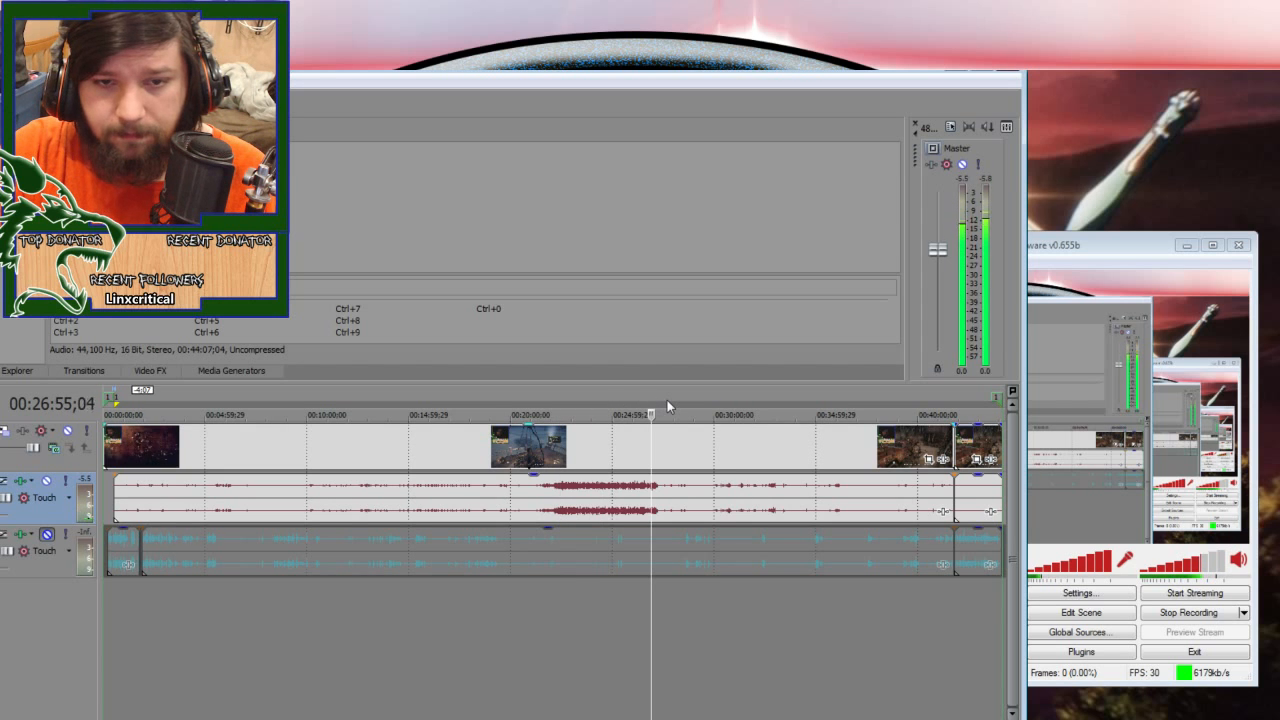
left_click(724, 395)
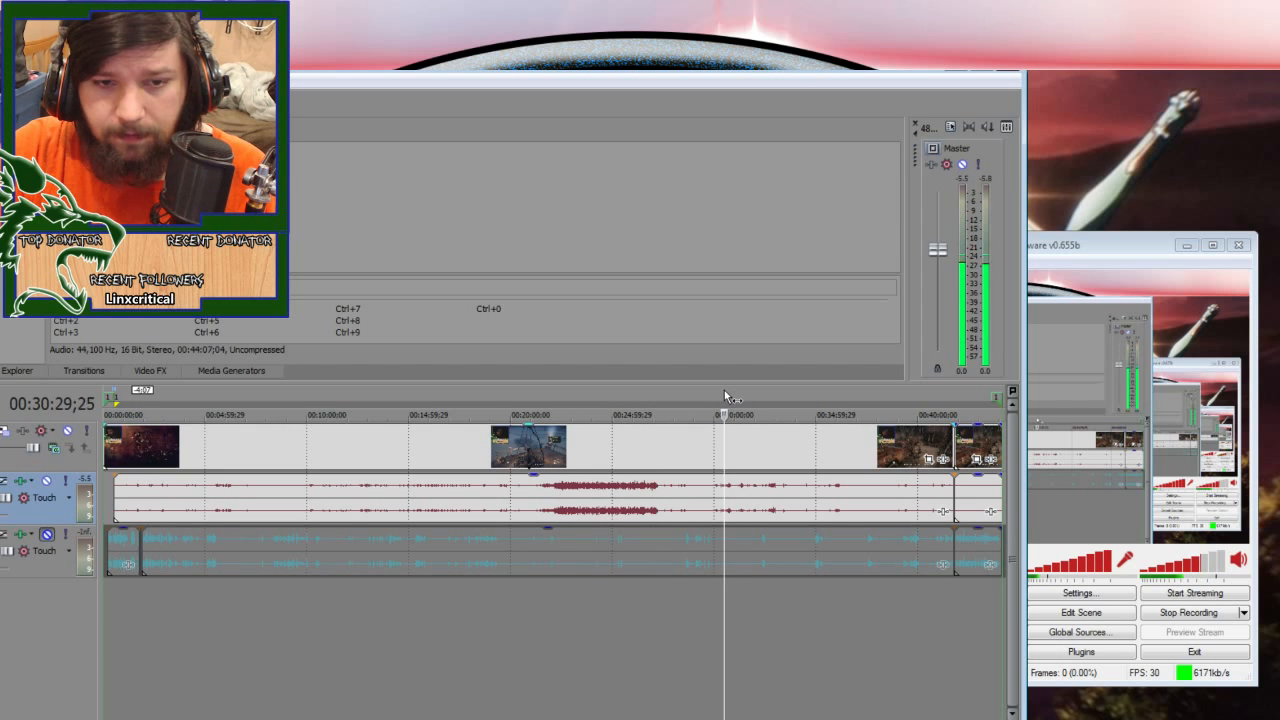
left_click(747, 386)
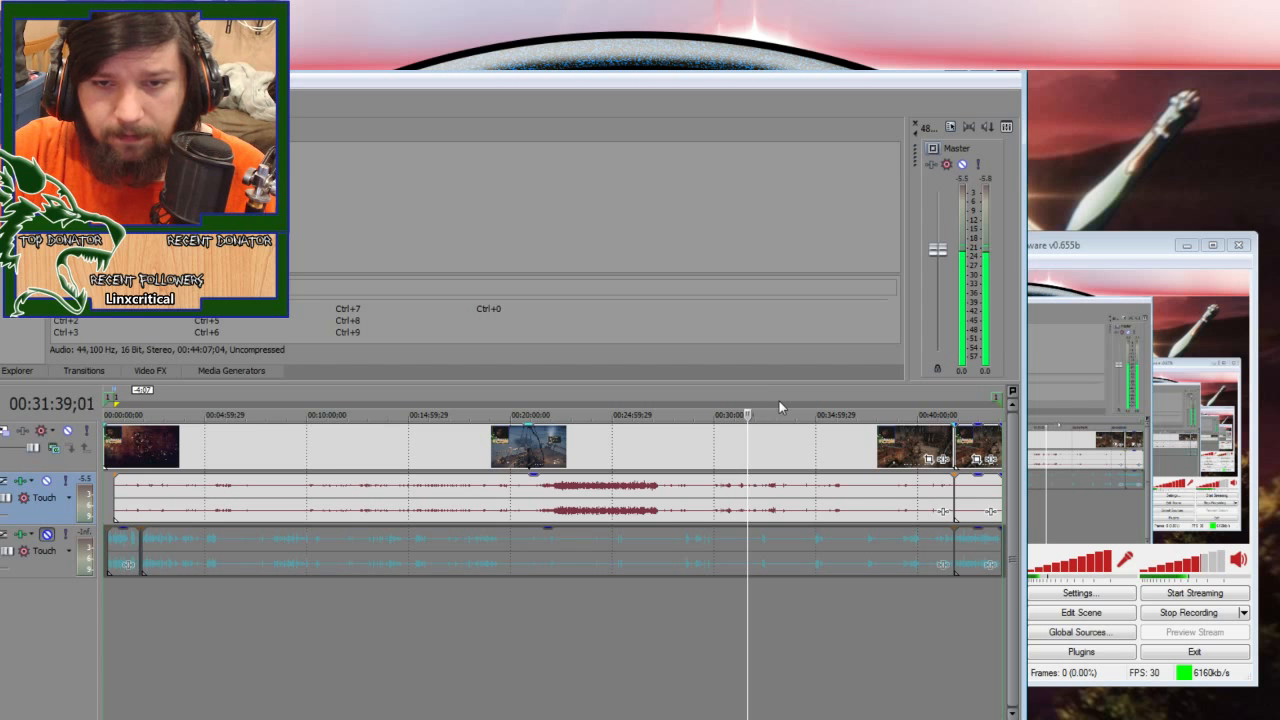
left_click(775, 397)
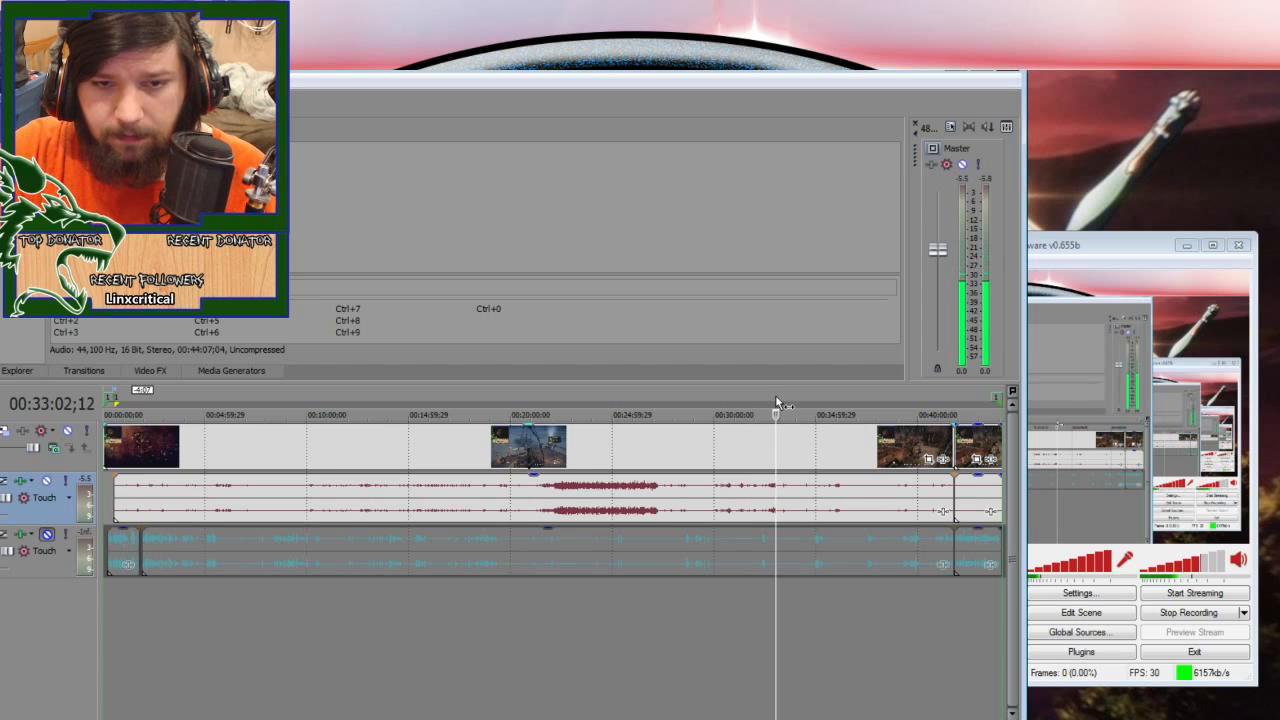
- Insert a new audio track and place it between the game audio track and the voice track
left_click(551, 490)
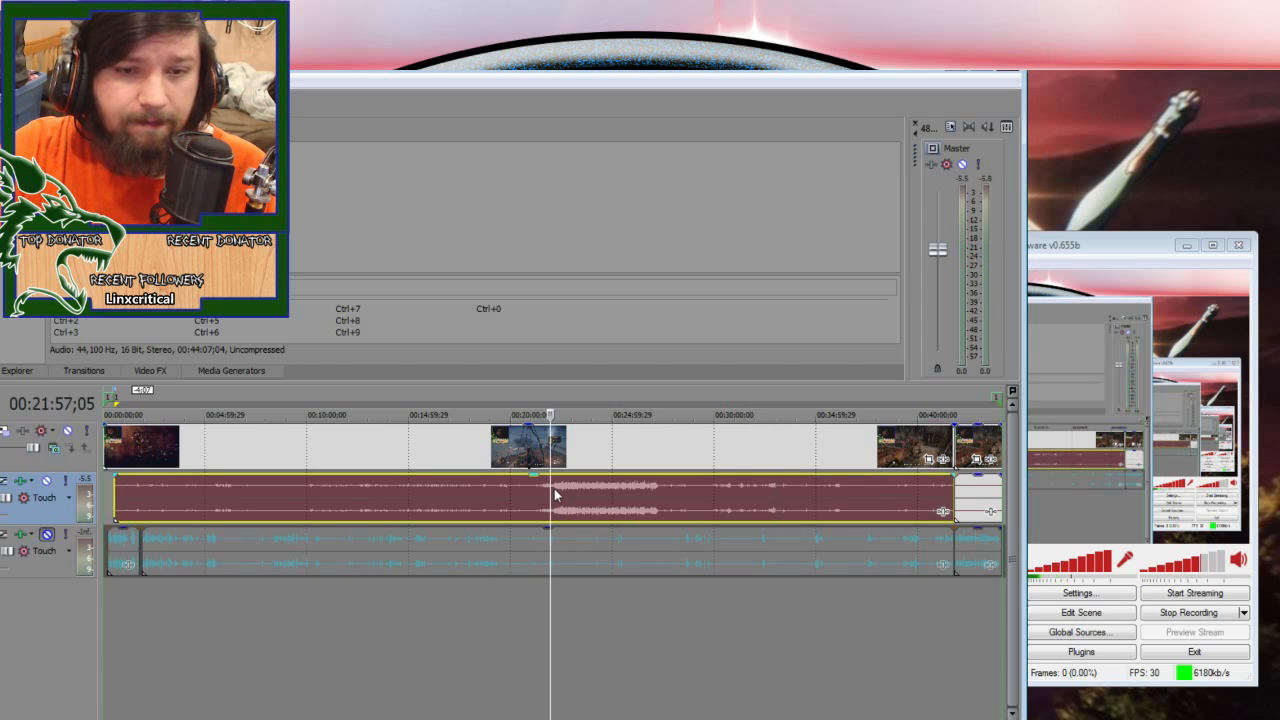
right_click(272, 647)
left_click(326, 690)
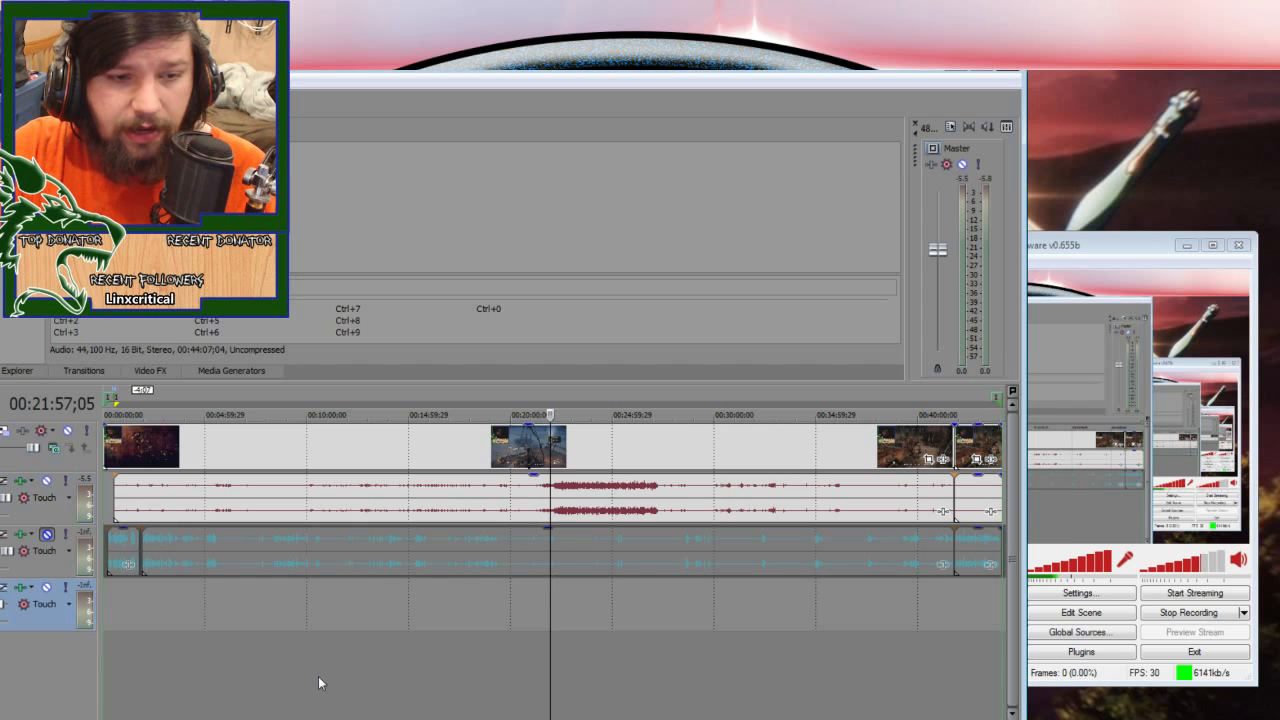
- Split the game audio at 00:21:11;02 and 00:27:29;13 and move the loud section between the cuts down to the new track
mouse_move(543, 508)
left_mouse_down()
mouse_move(559, 507)
mouse_move(535, 508)
left_mouse_up()
left_click(535, 508)
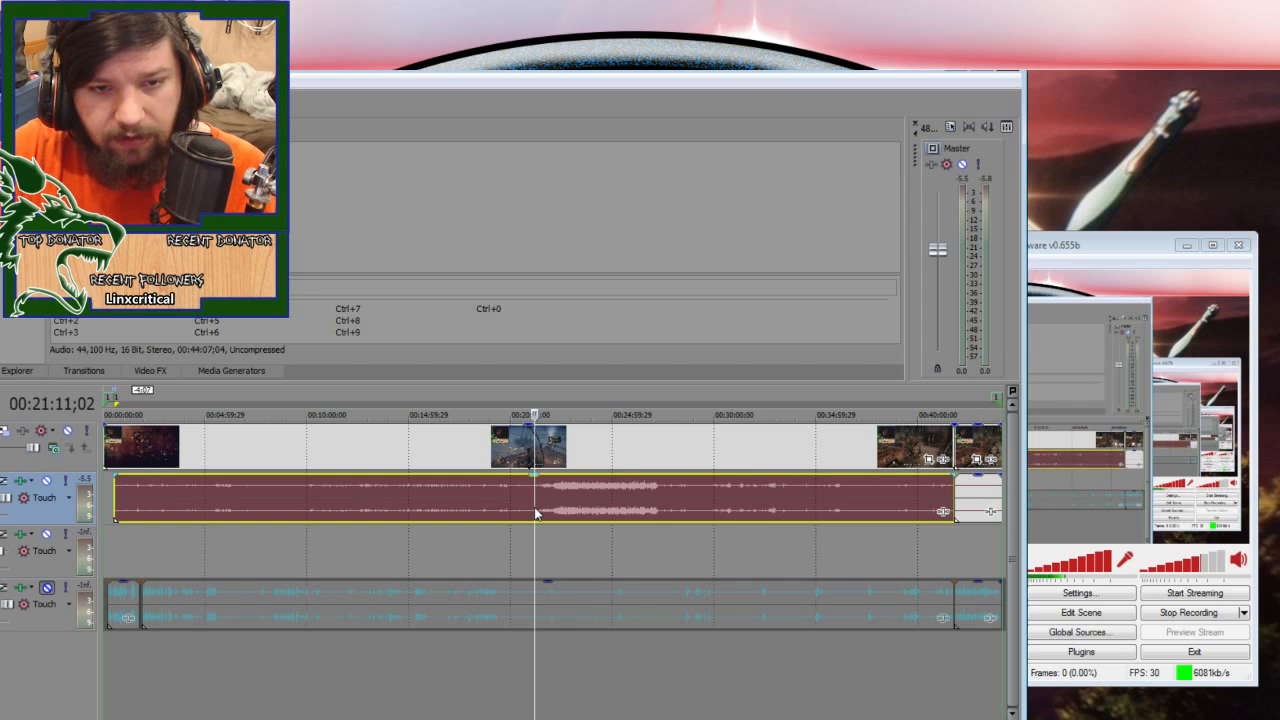
key("s")
left_click_drag(535, 522, 643, 530)
key("s")
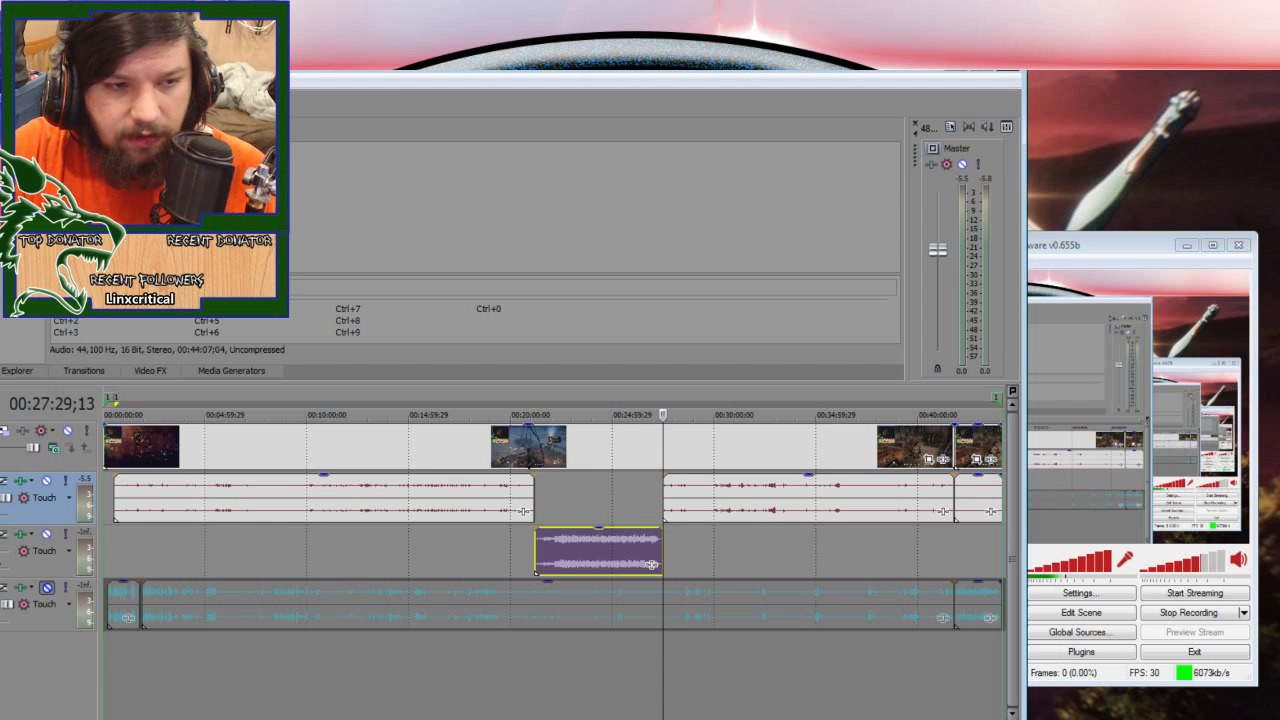
- Play the separated game audio section from about 00:22:26 and 00:25:20, and stop playback
left_click(555, 390)
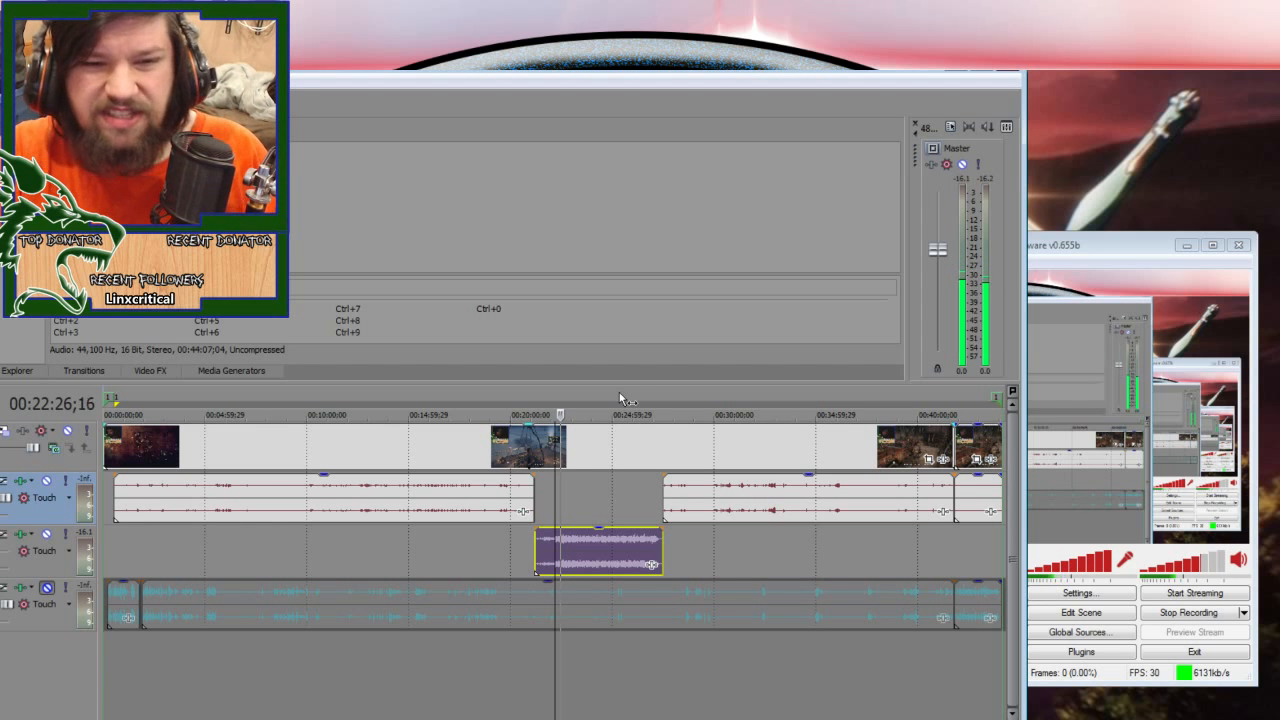
left_click(620, 397)
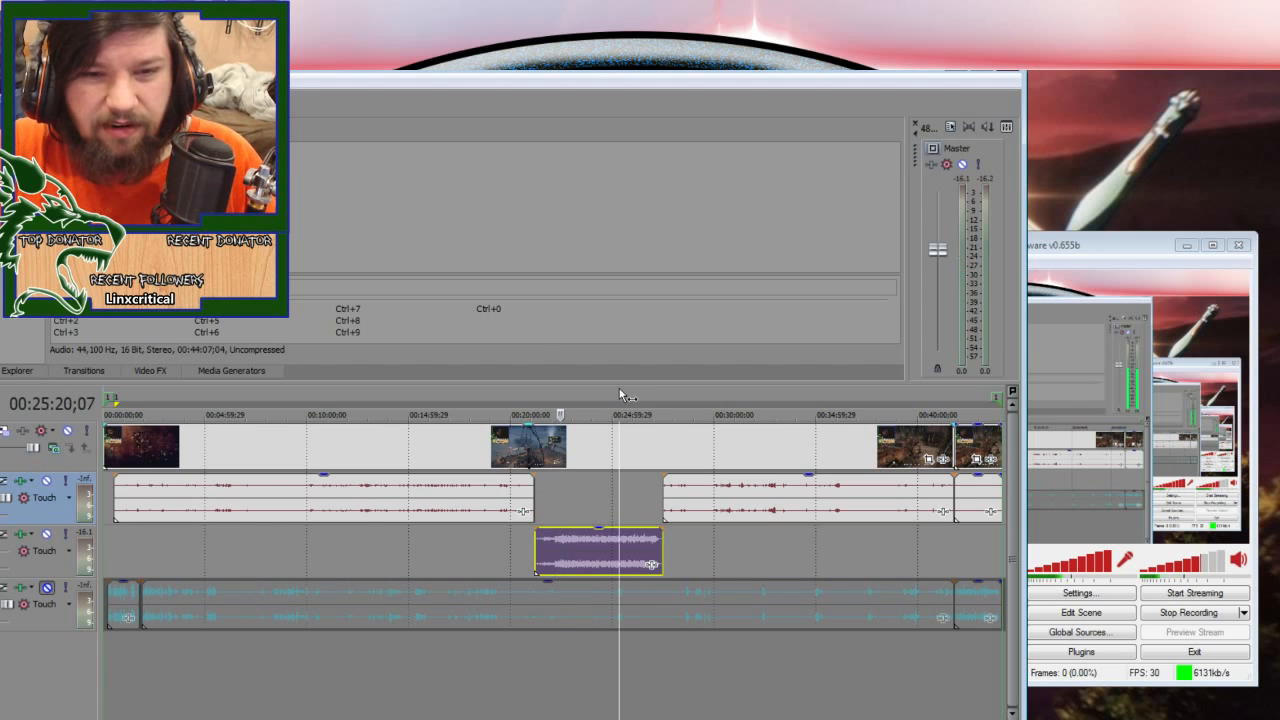
key("space")
- Unmute the voice track and play it together with the separated game audio section from about 00:21:38
left_click(47, 588)
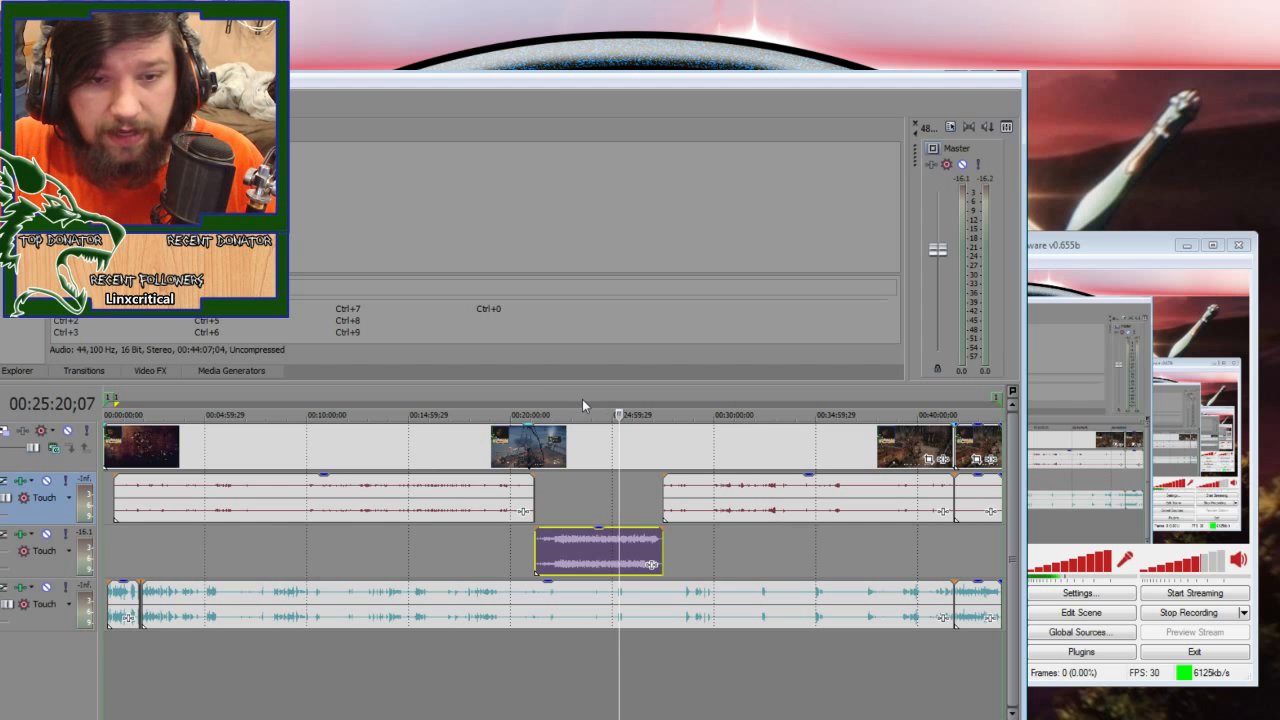
left_click(559, 397)
left_click(544, 392)
key("space")
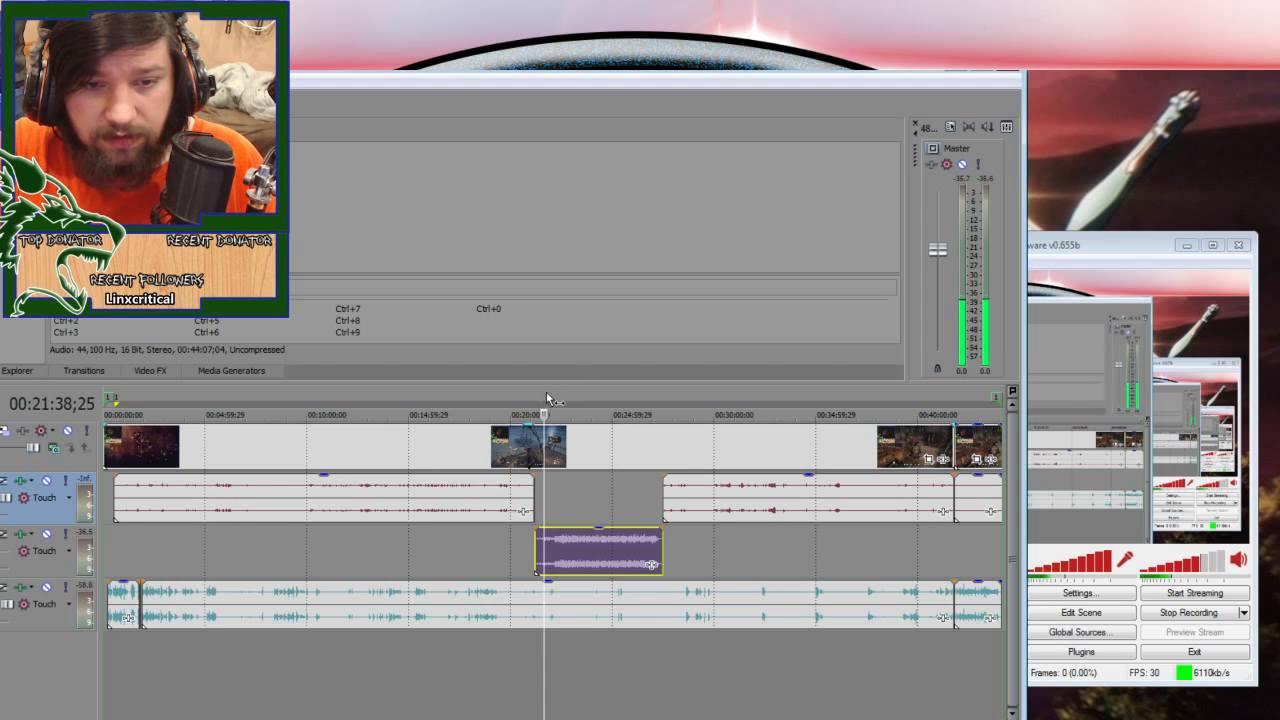
- Listen to the voice and separated game audio together at about 00:26:08 and 00:25:19
left_click(558, 385)
left_click(635, 395)
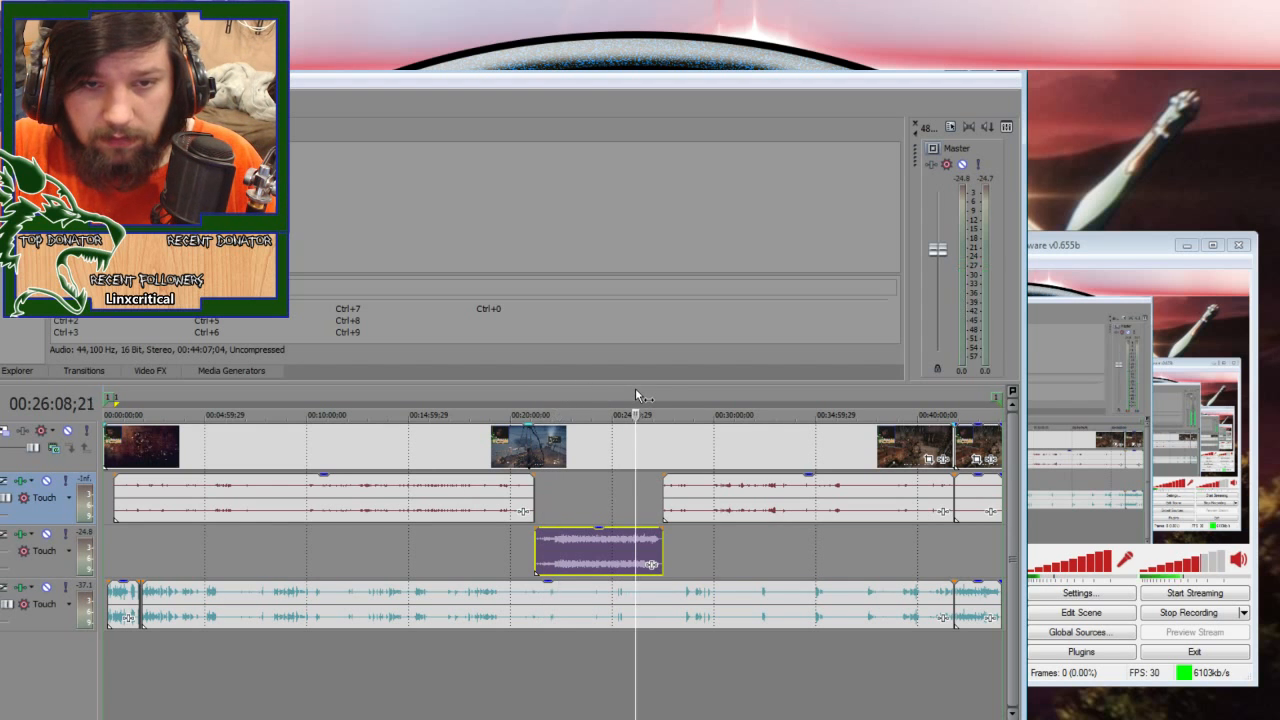
left_click(618, 387)
scroll(672, 460, "up", 3)
scroll(672, 460, "up", 3)
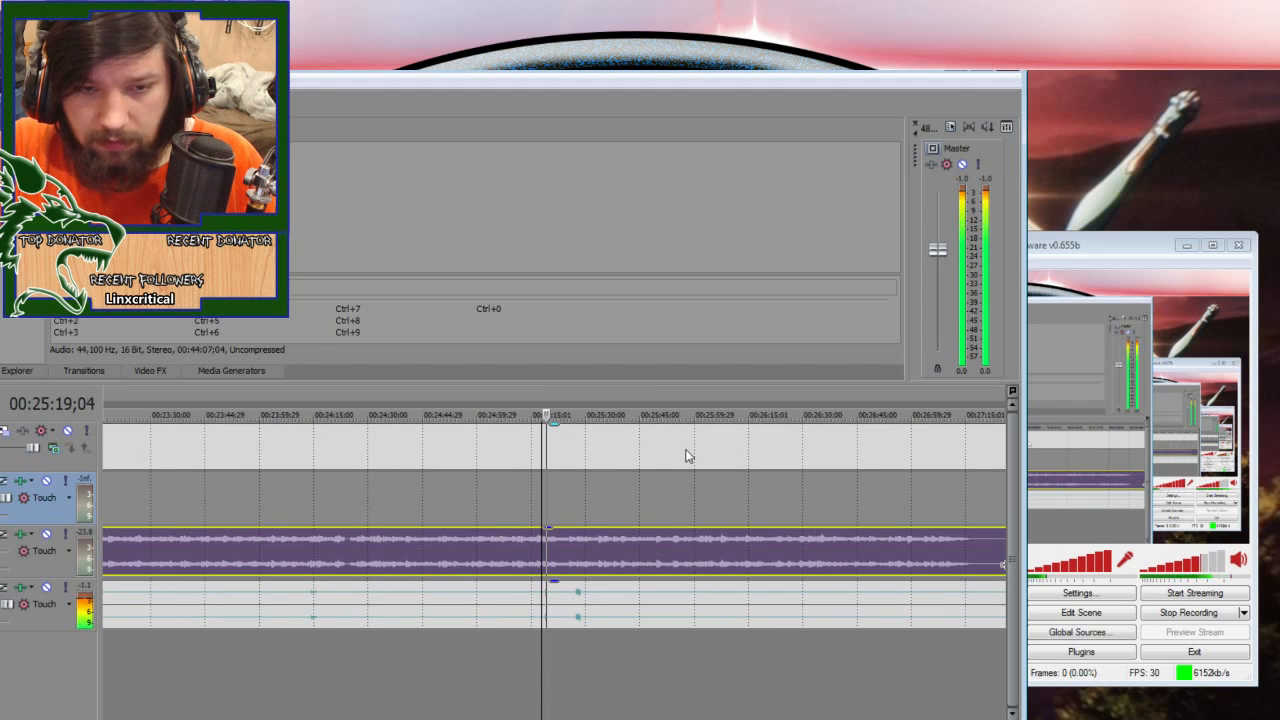
- Check the voice and game audio mix at about 00:25:27, 00:27:24 and 00:31:21
left_click(576, 388)
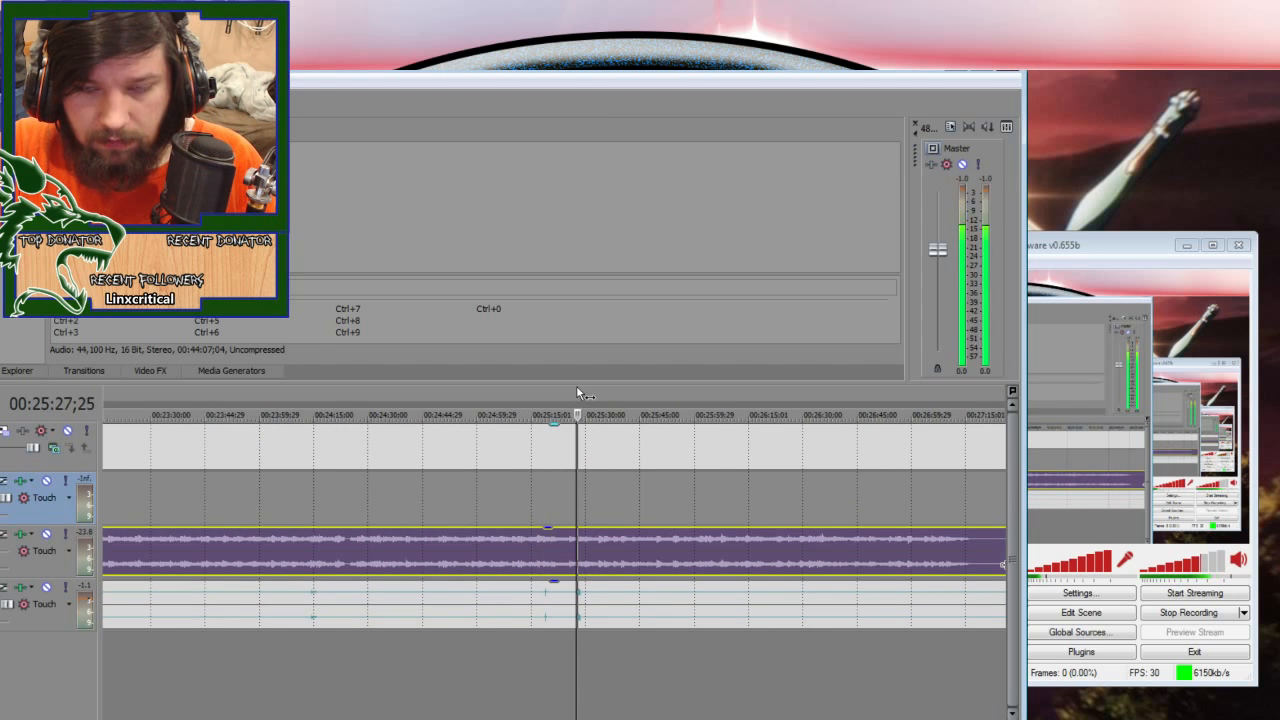
scroll(630, 395, "down", 2)
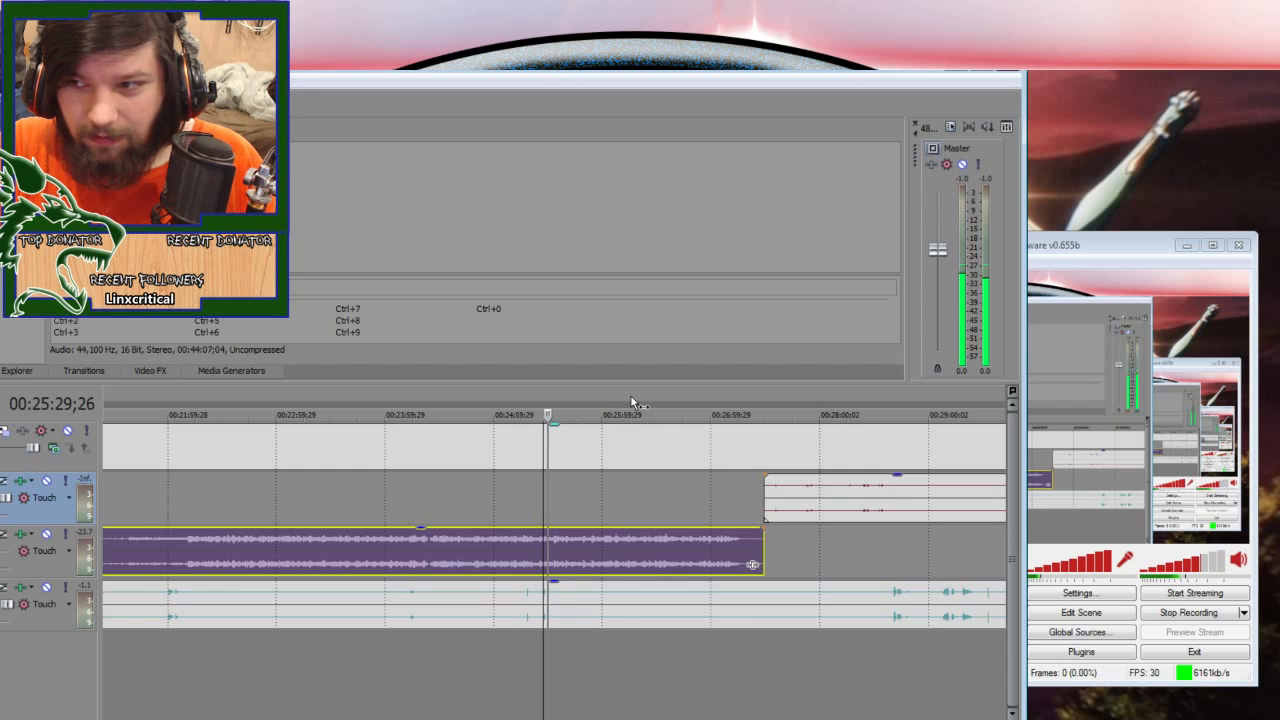
left_click(754, 391)
scroll(779, 453, "down", 5)
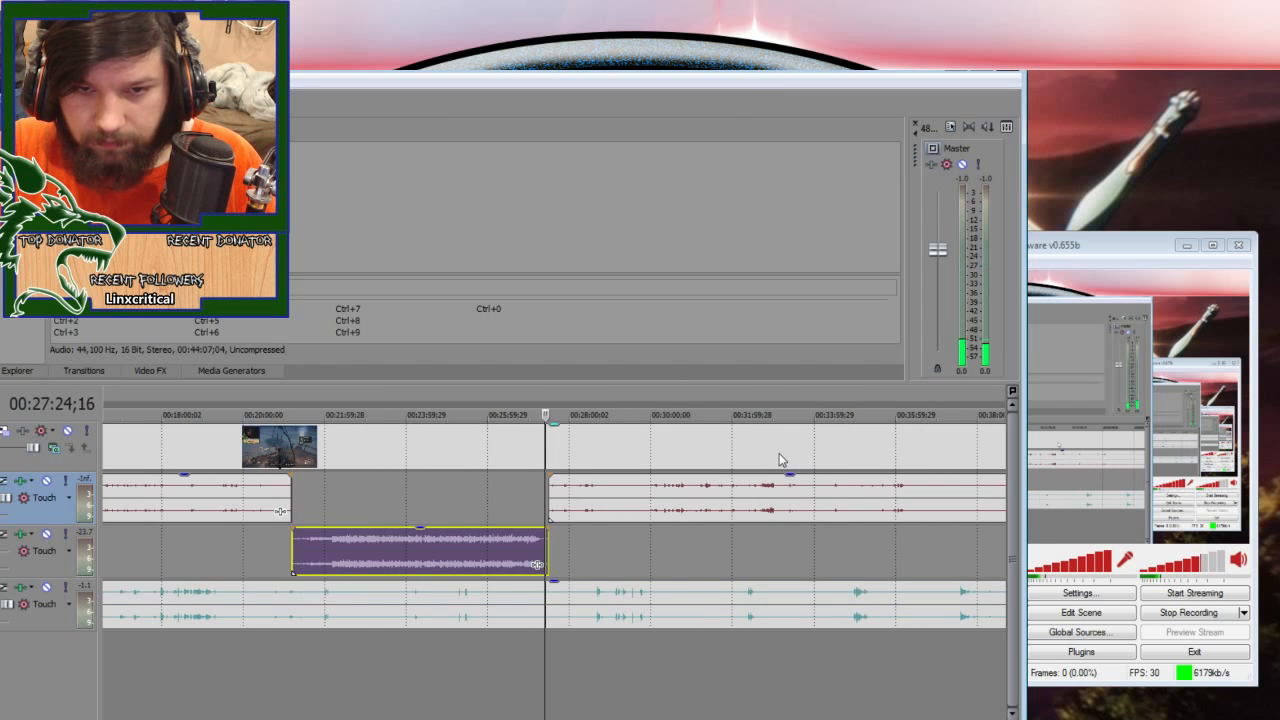
key("space")
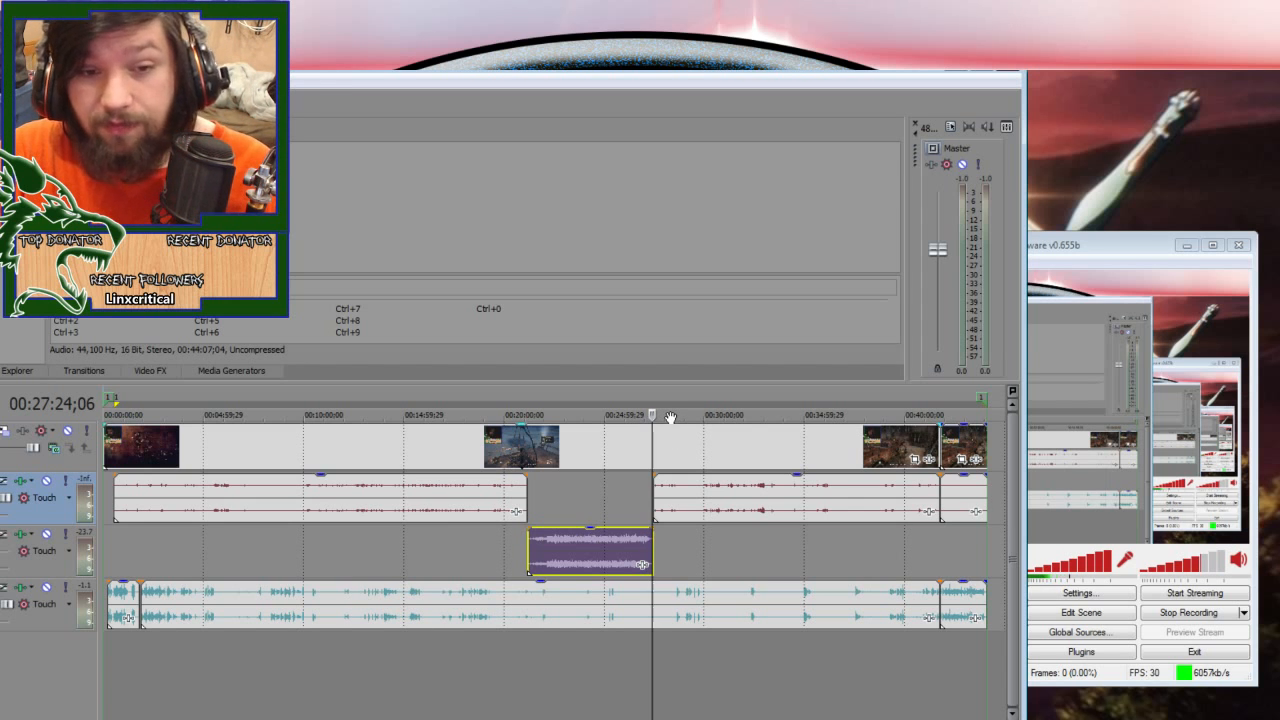
left_click(731, 412)
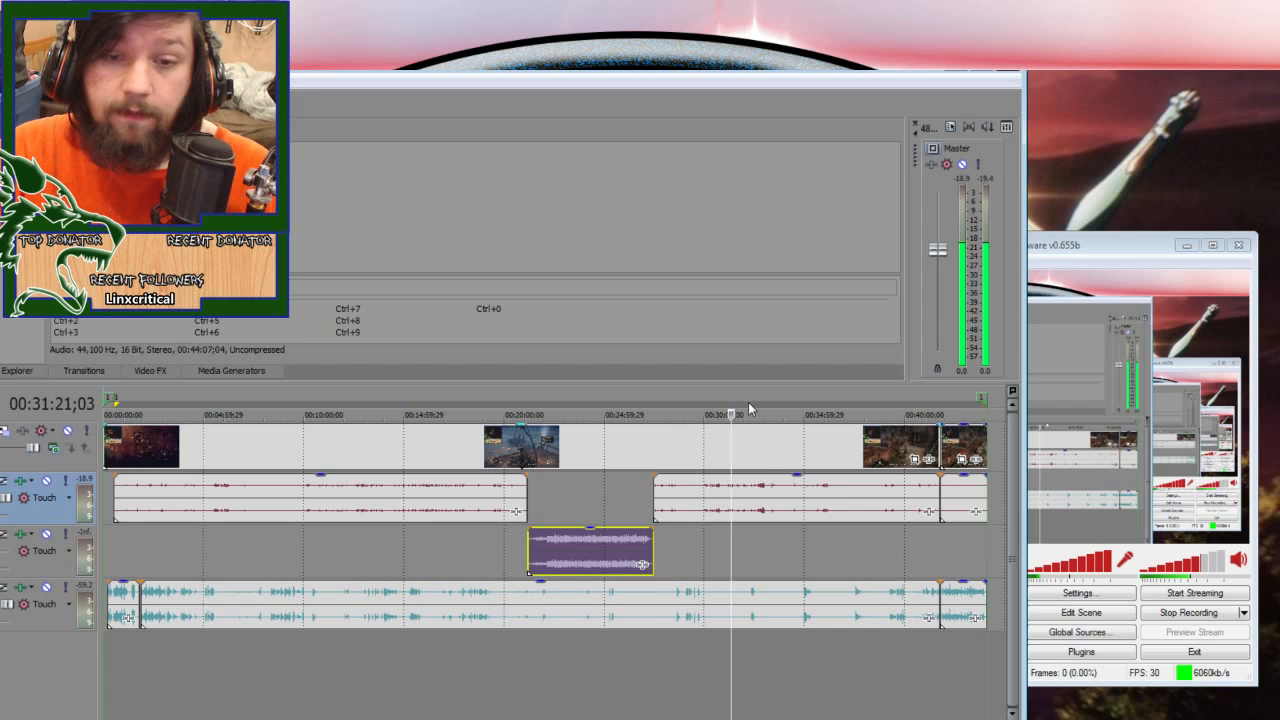
left_click(755, 394)
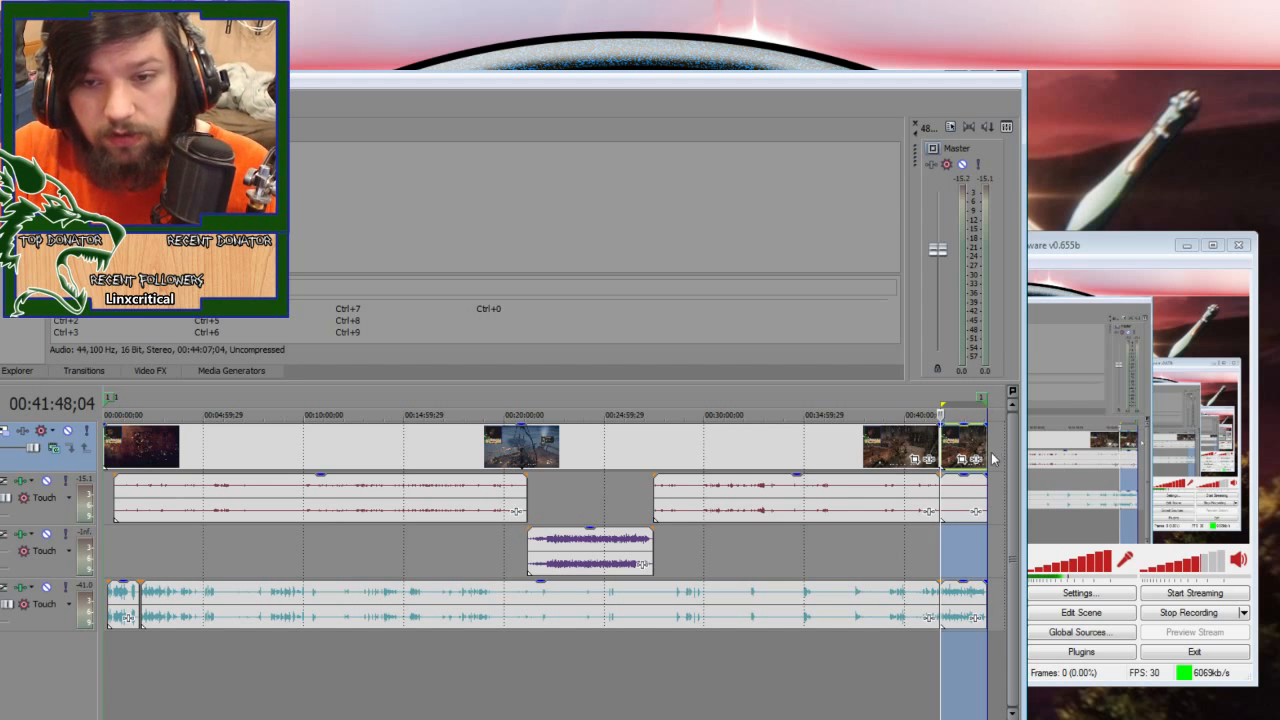
- Examine the voice, game audio and video clips in the final section of the timeline after 00:41:48;04
scroll(932, 518, "up", 3)
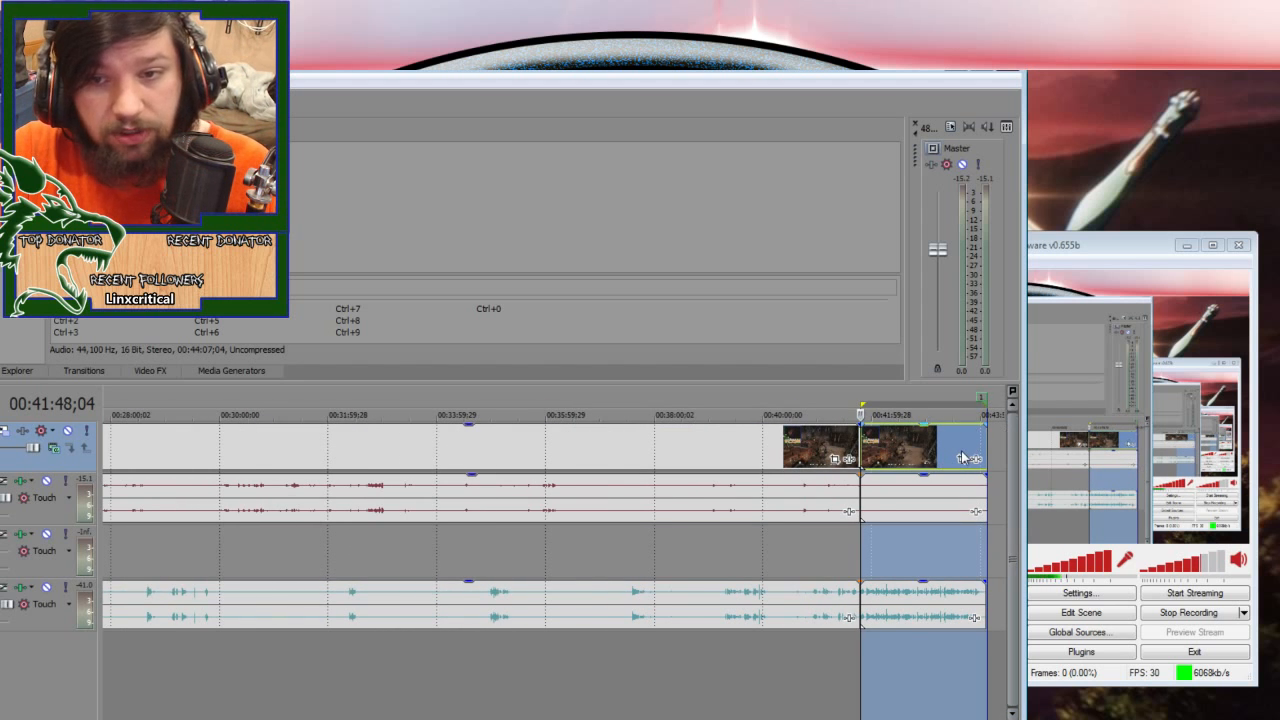
left_click(963, 620)
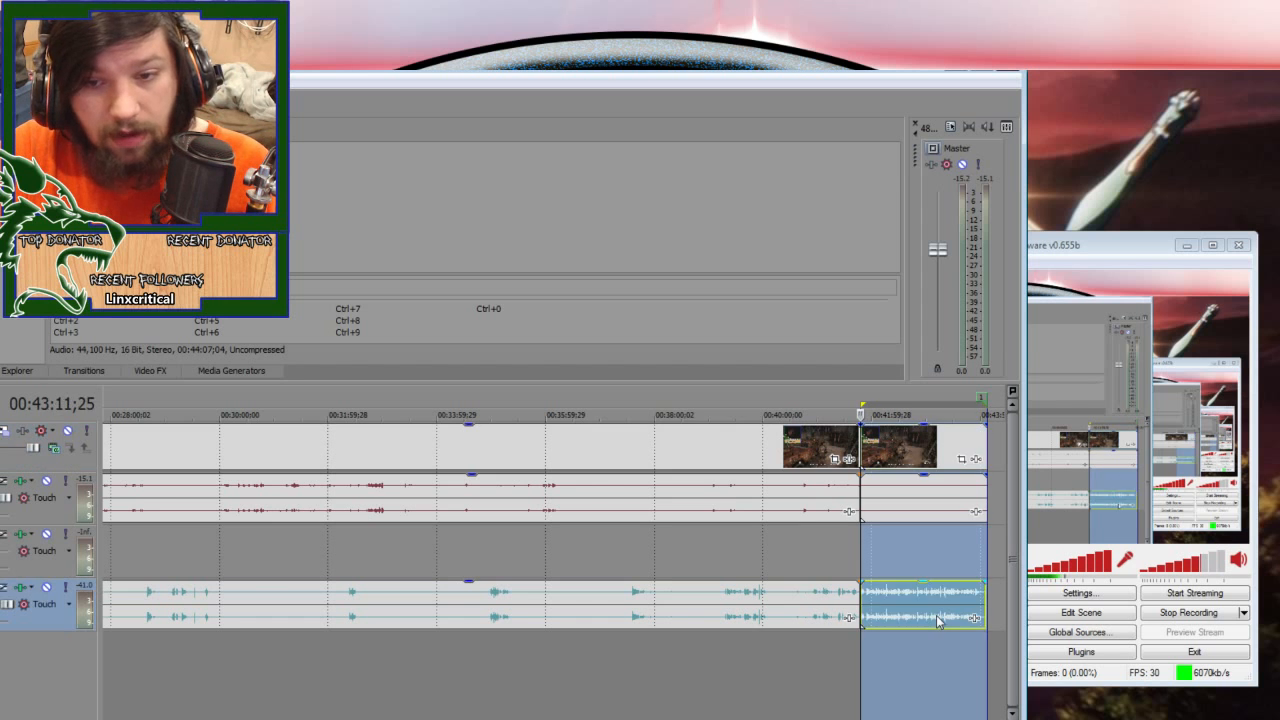
scroll(972, 614, "up", 5)
scroll(972, 614, "down", 8)
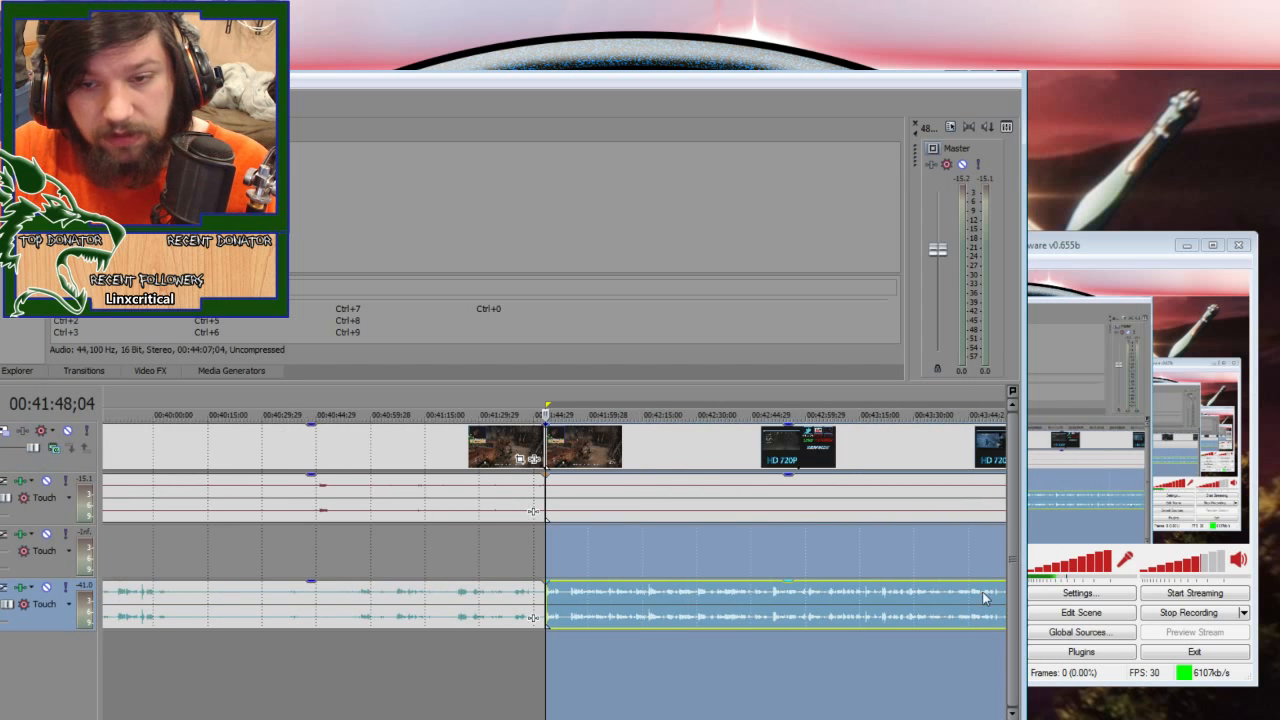
left_click(945, 505)
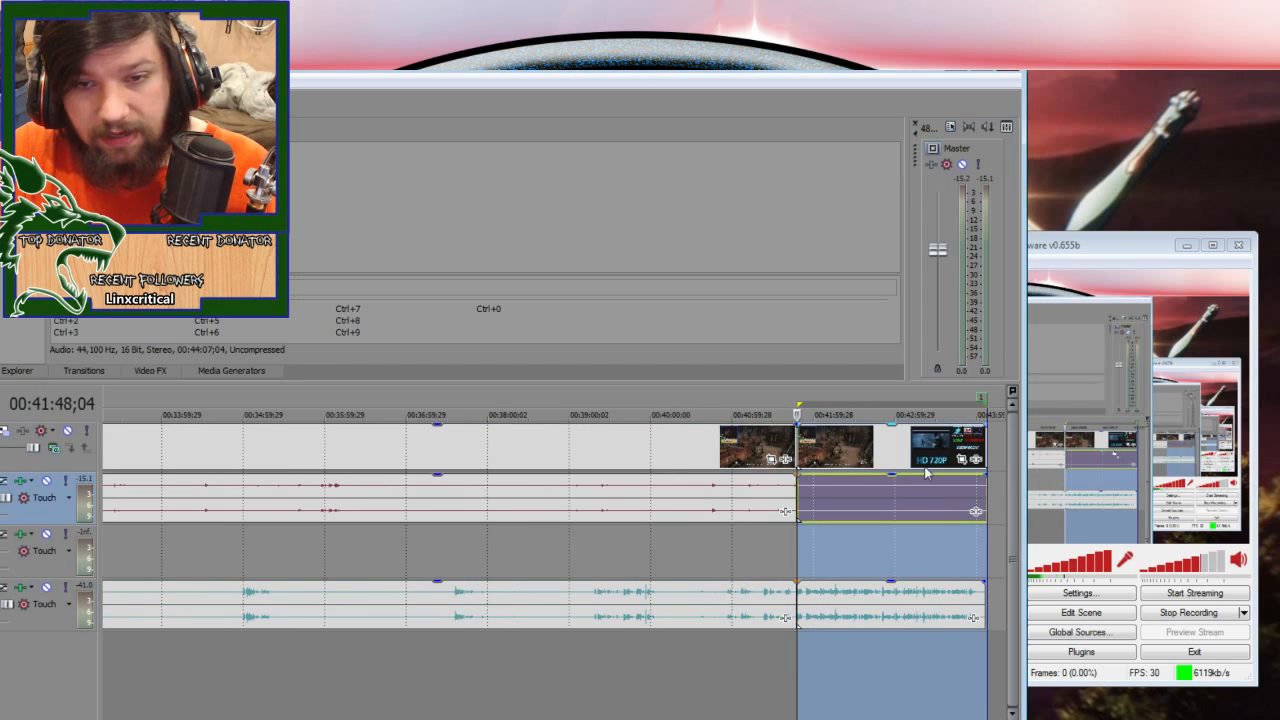
left_click(950, 450)
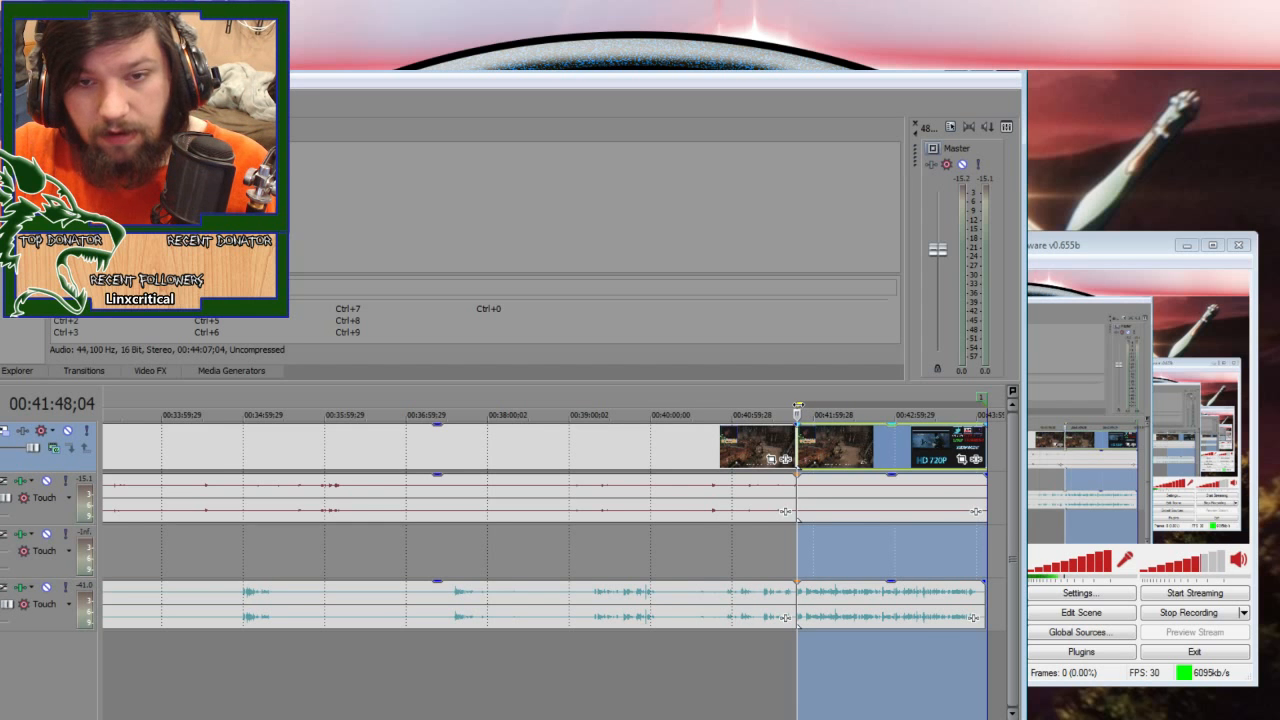
scroll(545, 525, "down", 4)
- Select the timeline back to its start and delete the existing region
left_click_drag(924, 403, 104, 403)
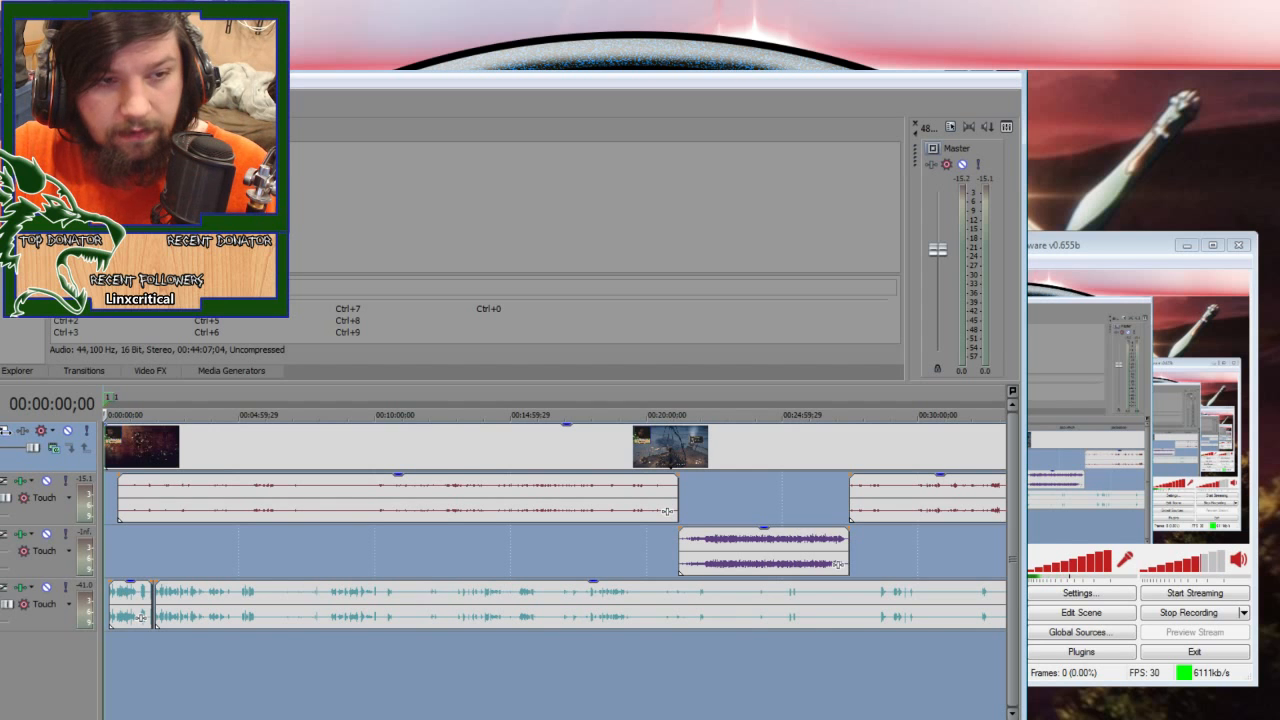
left_click(110, 401)
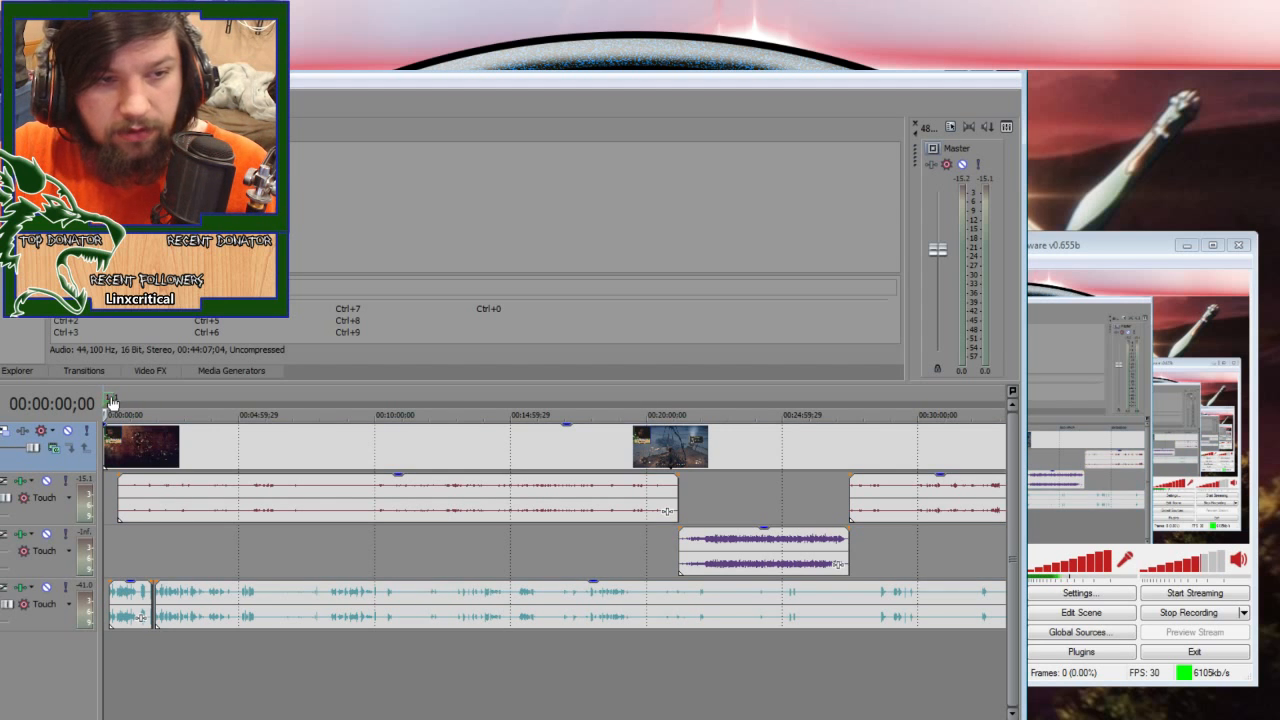
right_click(110, 403)
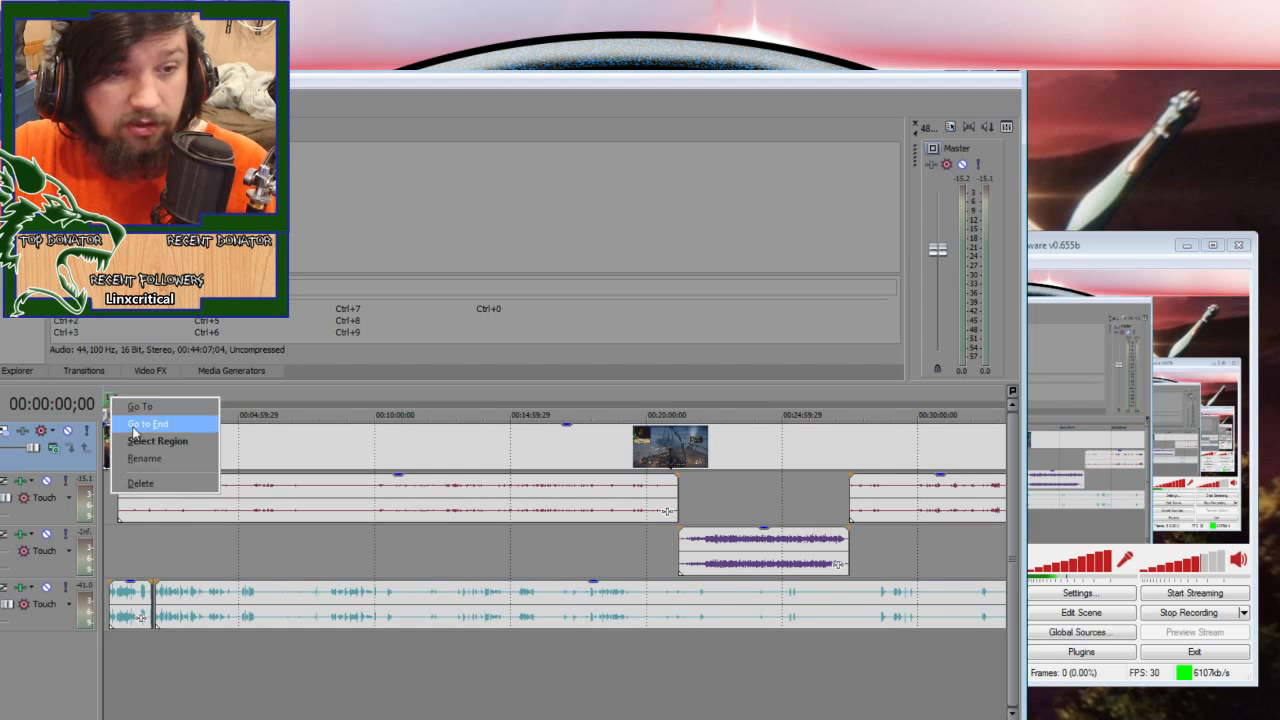
left_click(127, 486)
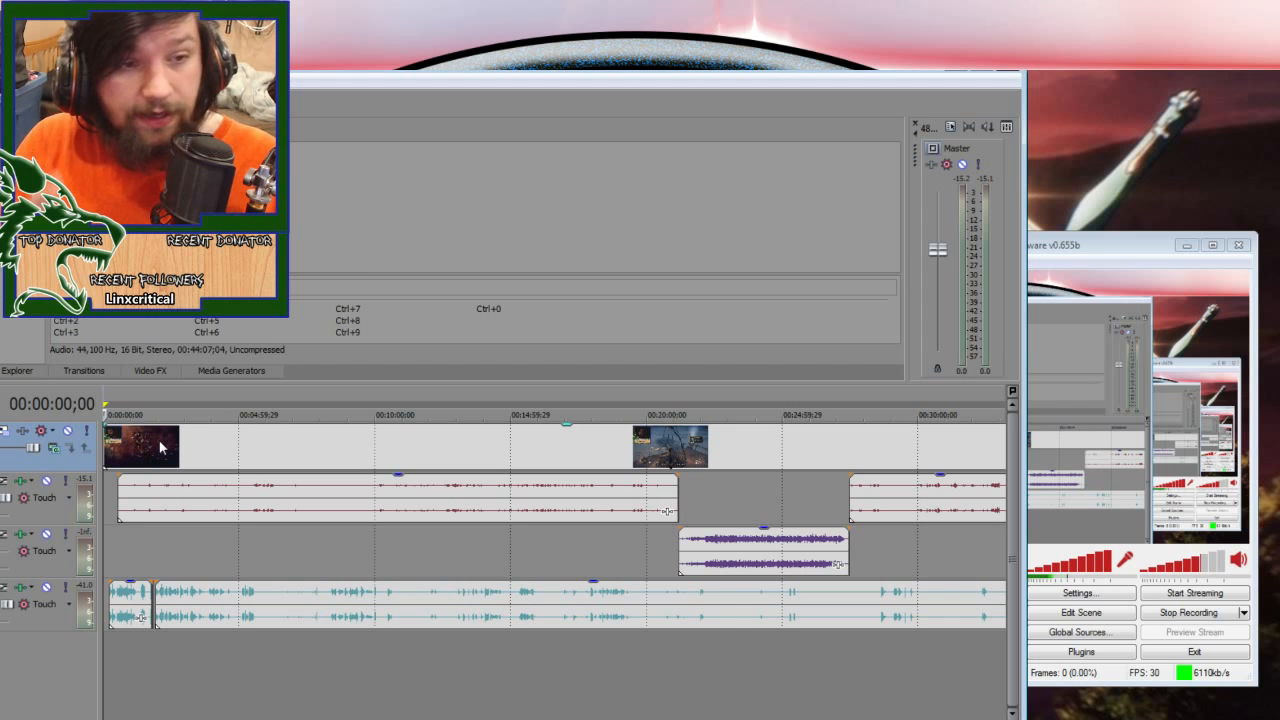
- Insert a new unnamed region spanning the whole project from start to end
key("r")
key("Return")
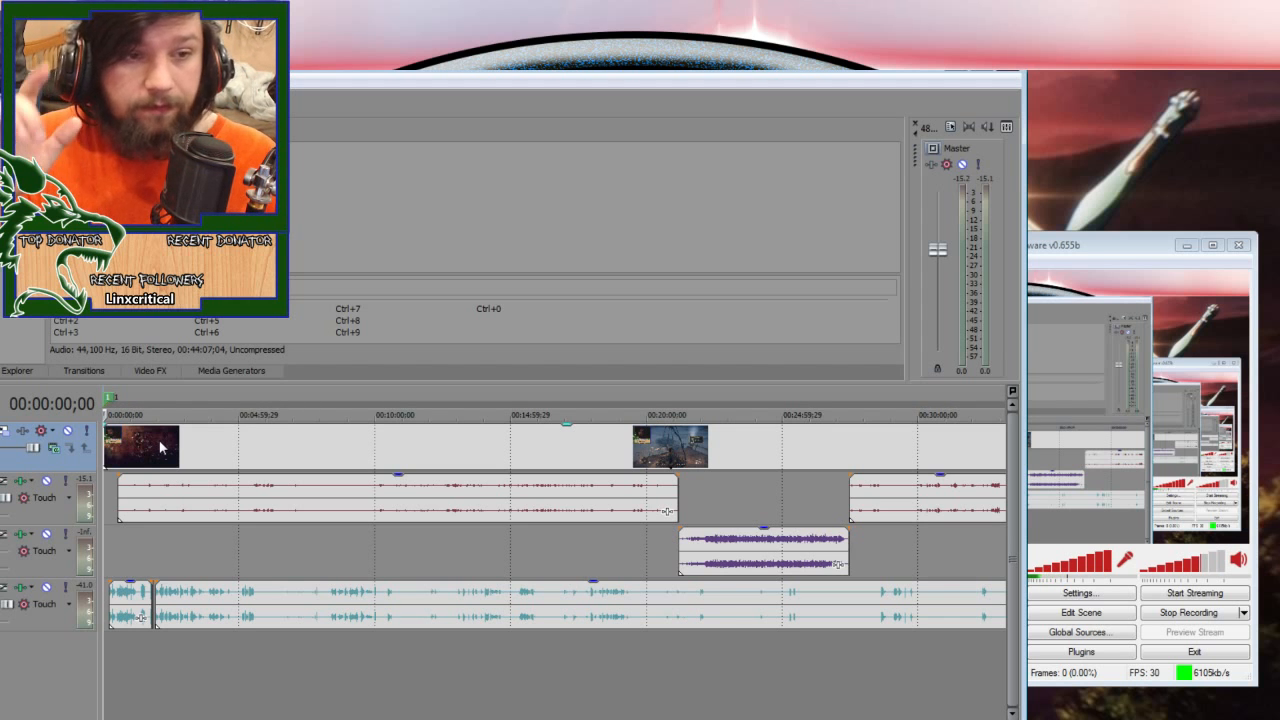
scroll(503, 410, "down", 3)
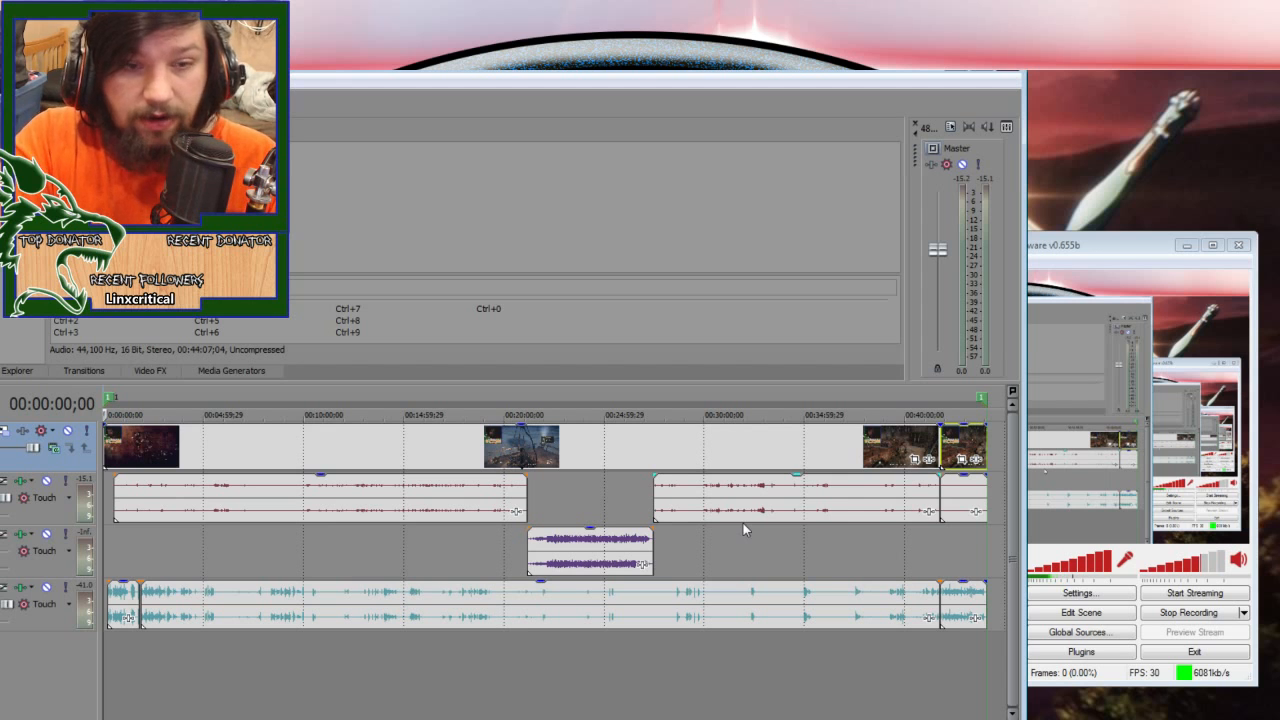
- Mute the separated game audio track, and unmute it again
left_click(46, 536)
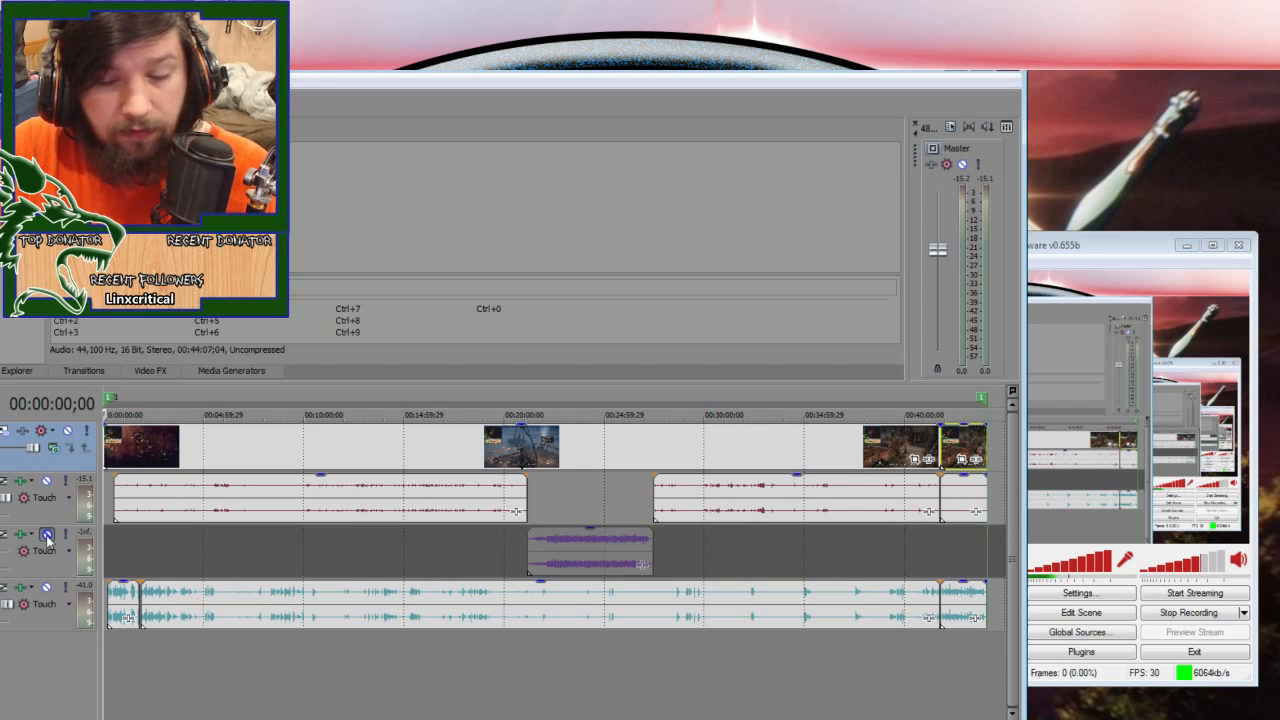
left_click(314, 600)
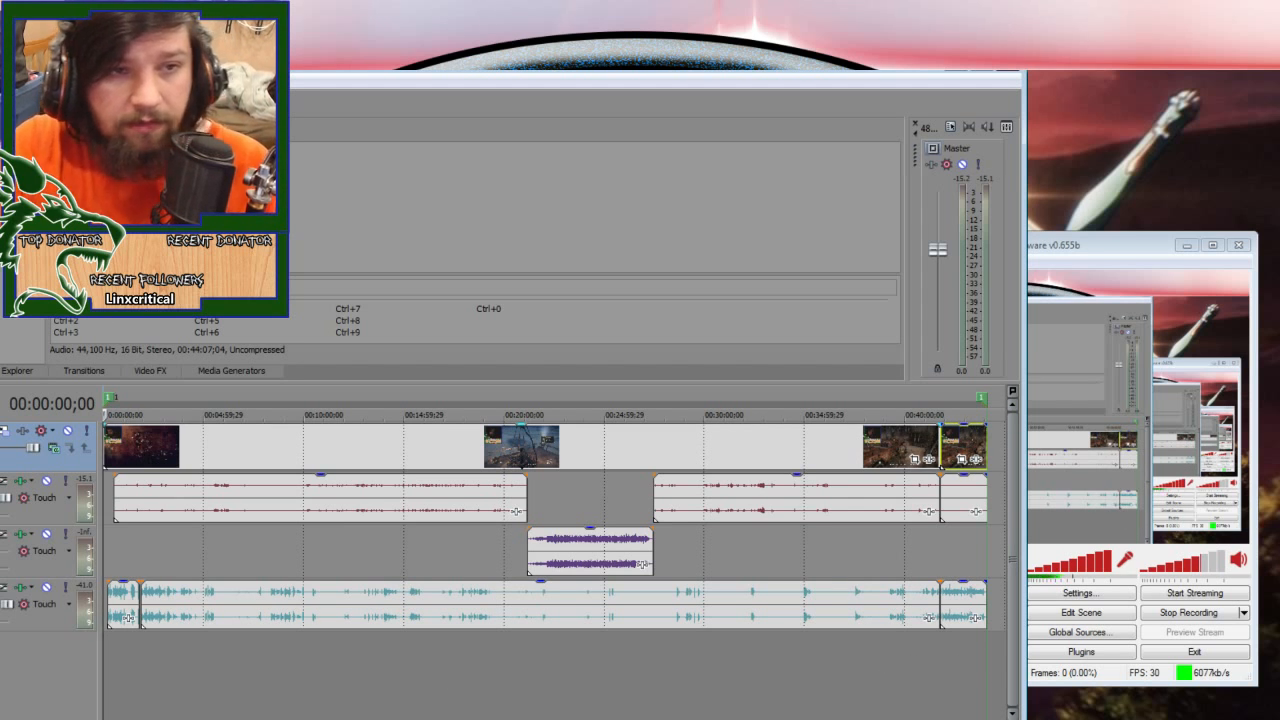
- Run the Batch Render script and choose the Wave (Microsoft) Wav template with the Render Regions option
left_click(72, 96)
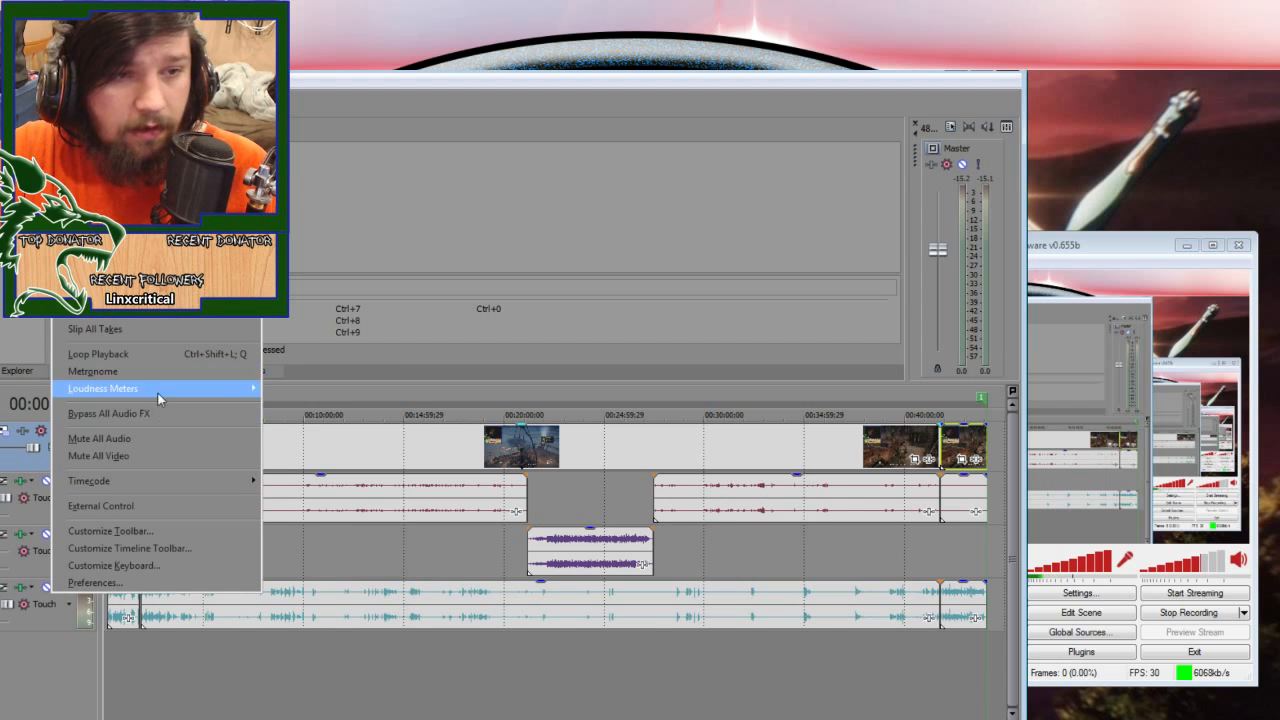
mouse_move(34, 96)
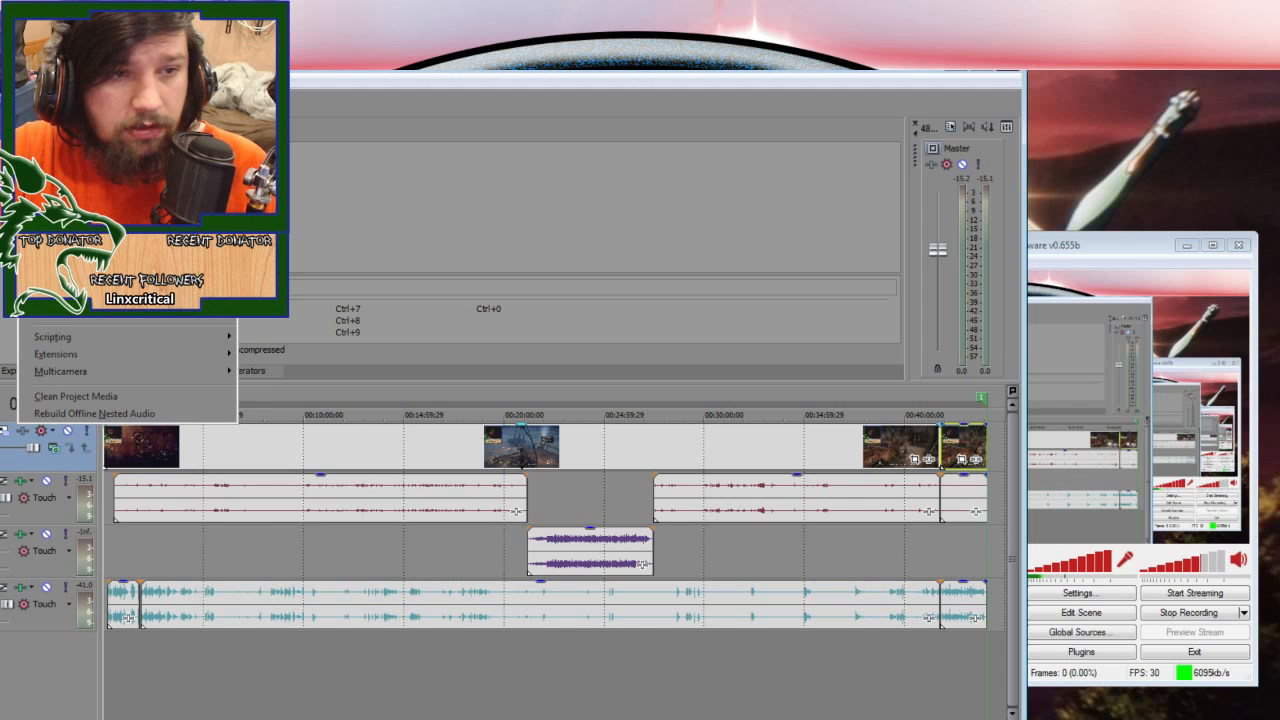
mouse_move(40, 337)
left_click(316, 396)
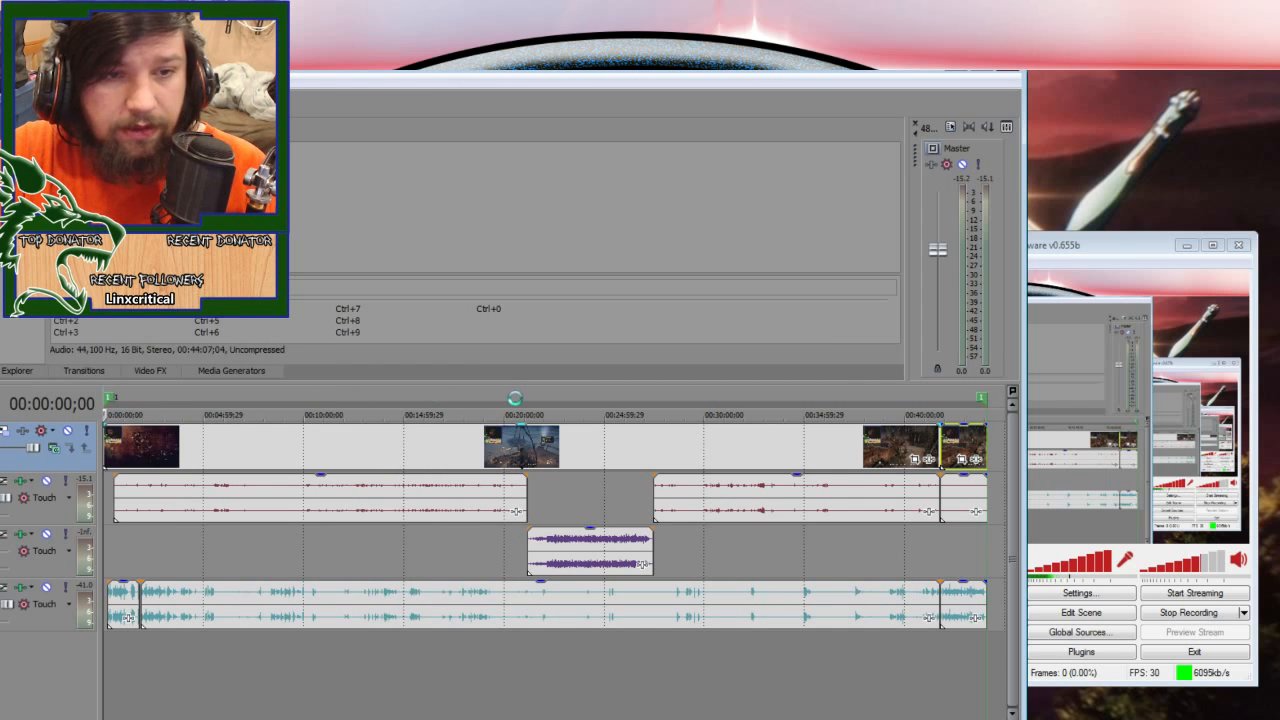
left_click_drag(512, 263, 588, 180)
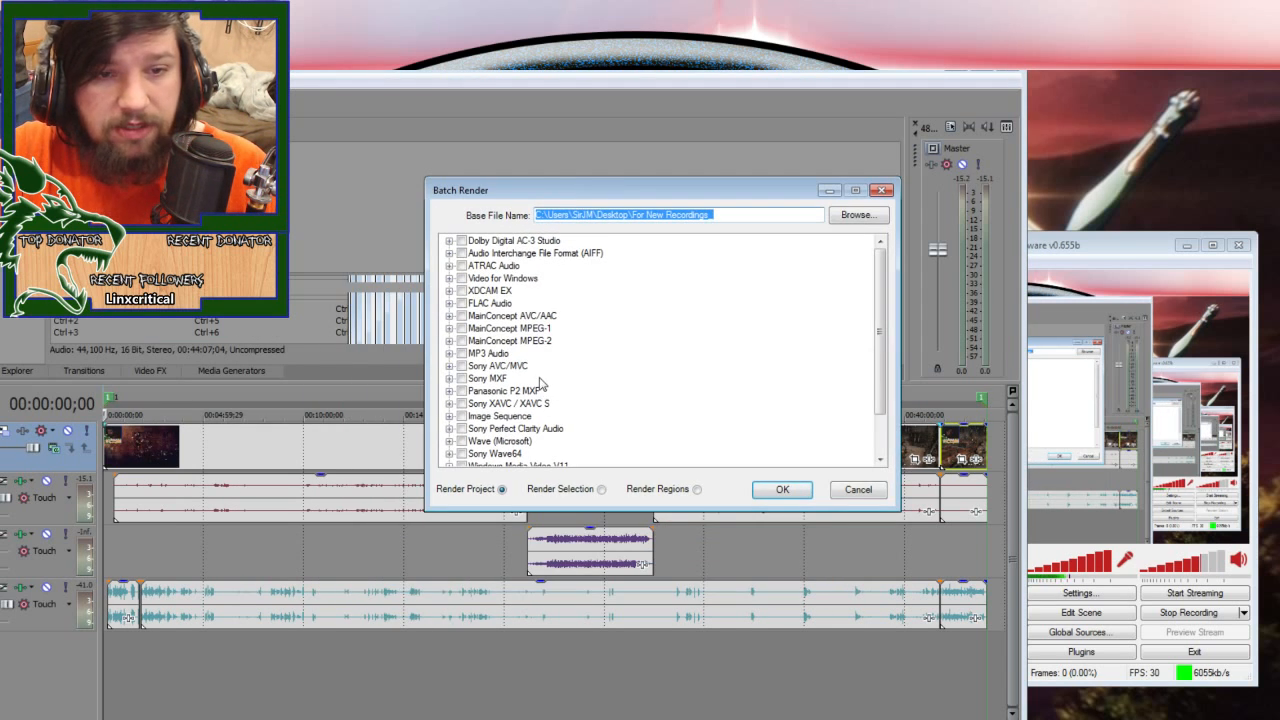
left_click(449, 441)
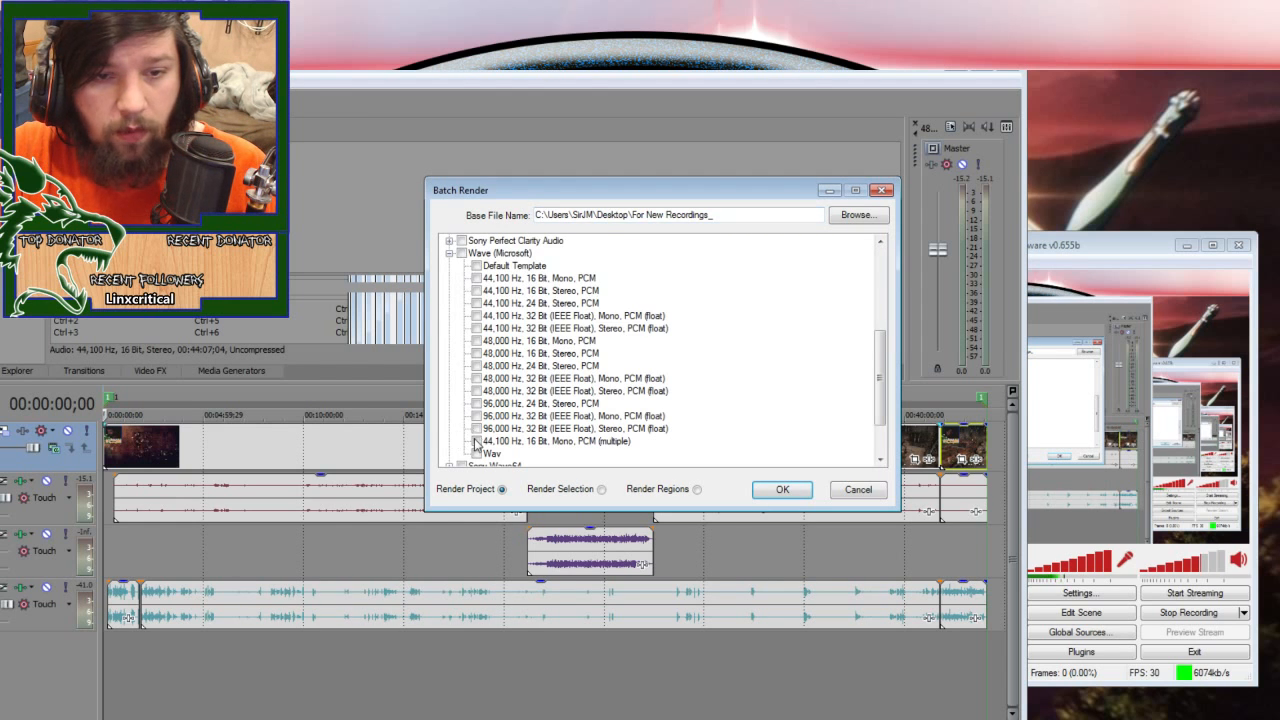
scroll(476, 438, "down", 1)
left_click(476, 416)
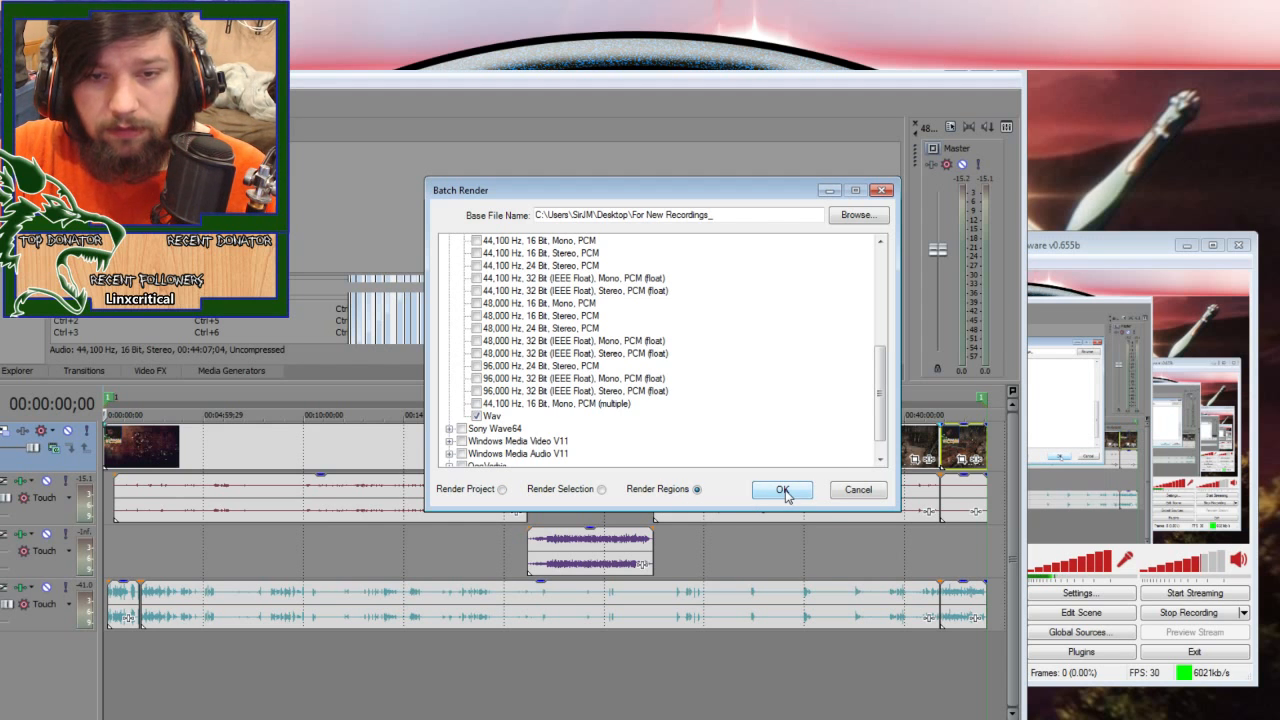
- Set the base file name to "Mad max 13 v 2" on the Desktop and start the batch render
left_click(855, 220)
left_click(492, 306)
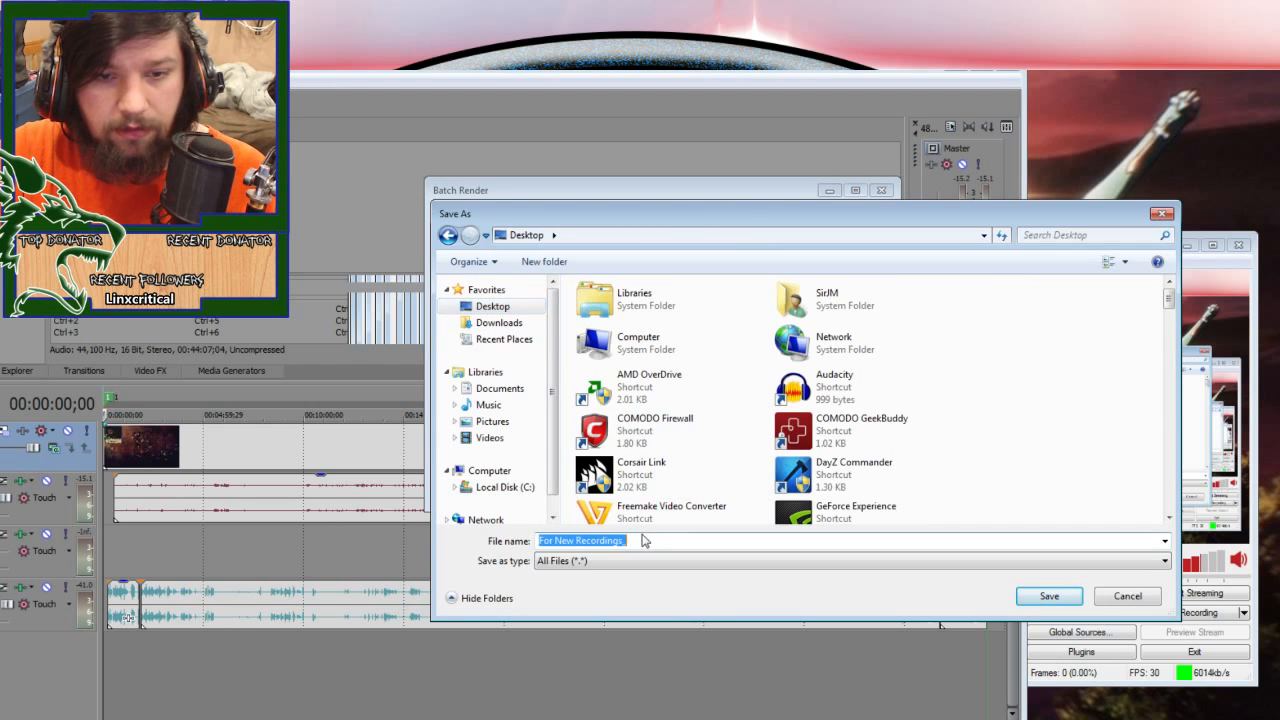
type("Mad ma")
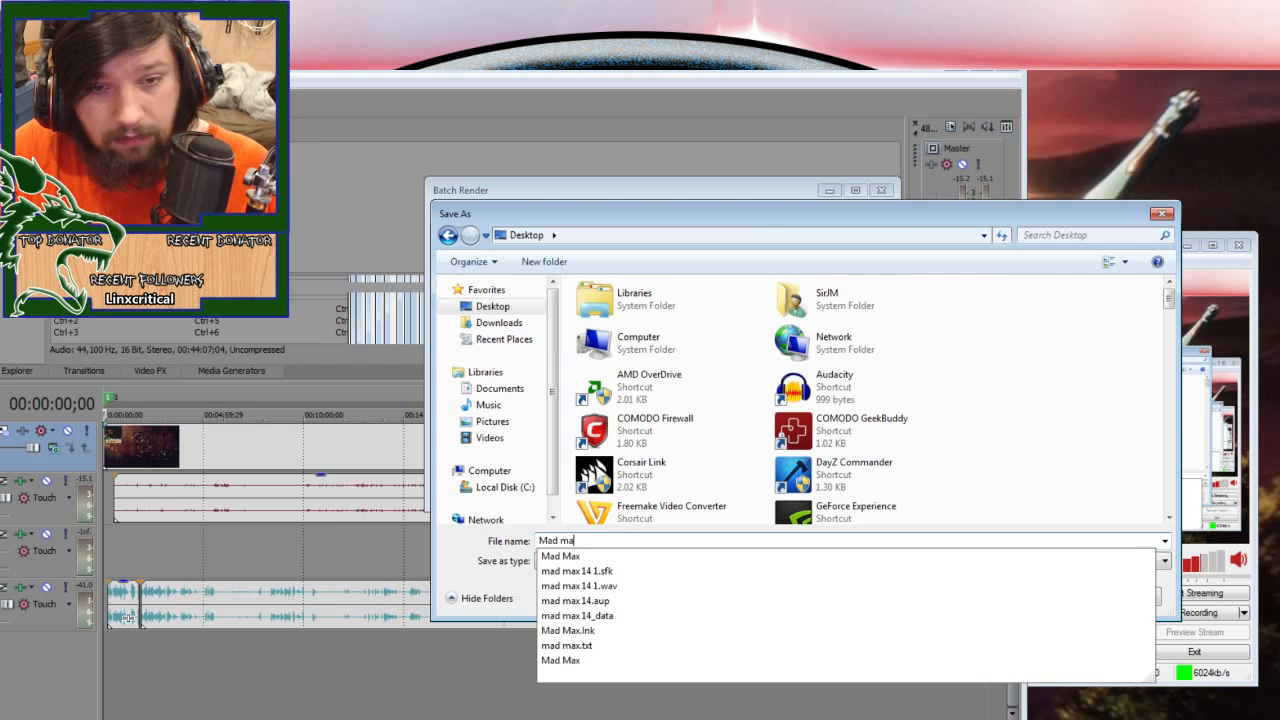
type("x 13 v")
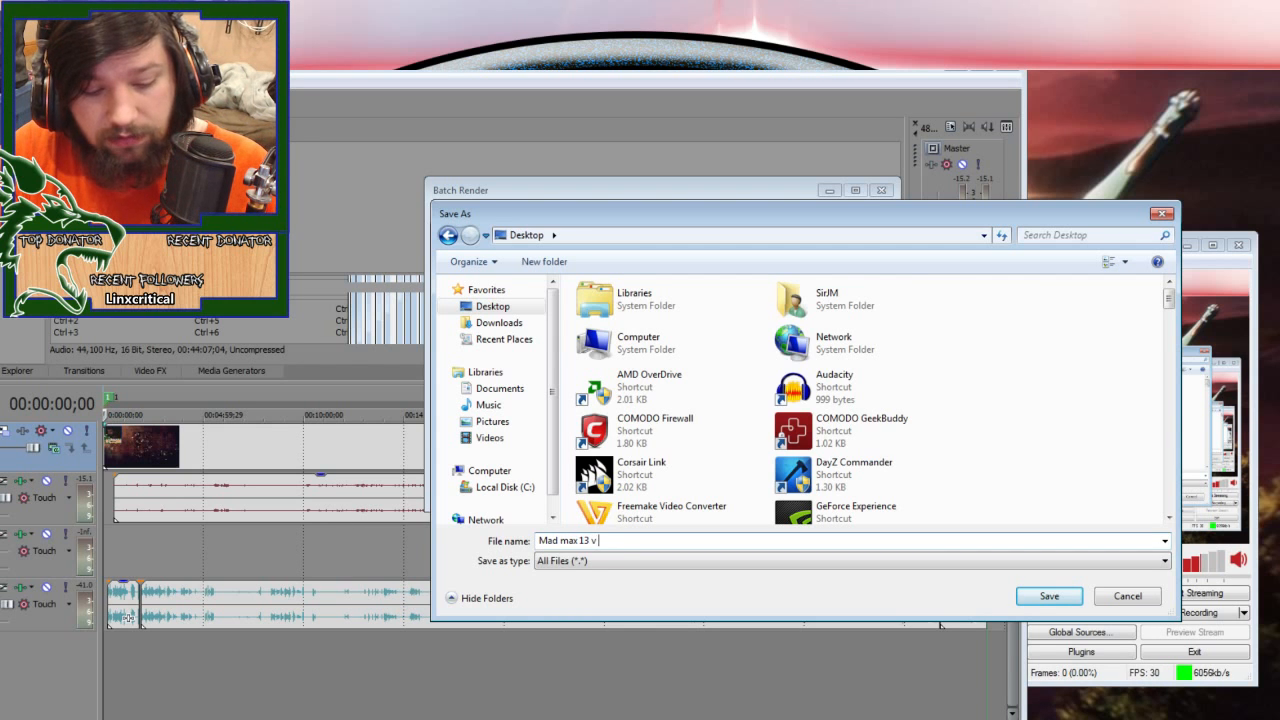
left_click(1045, 598)
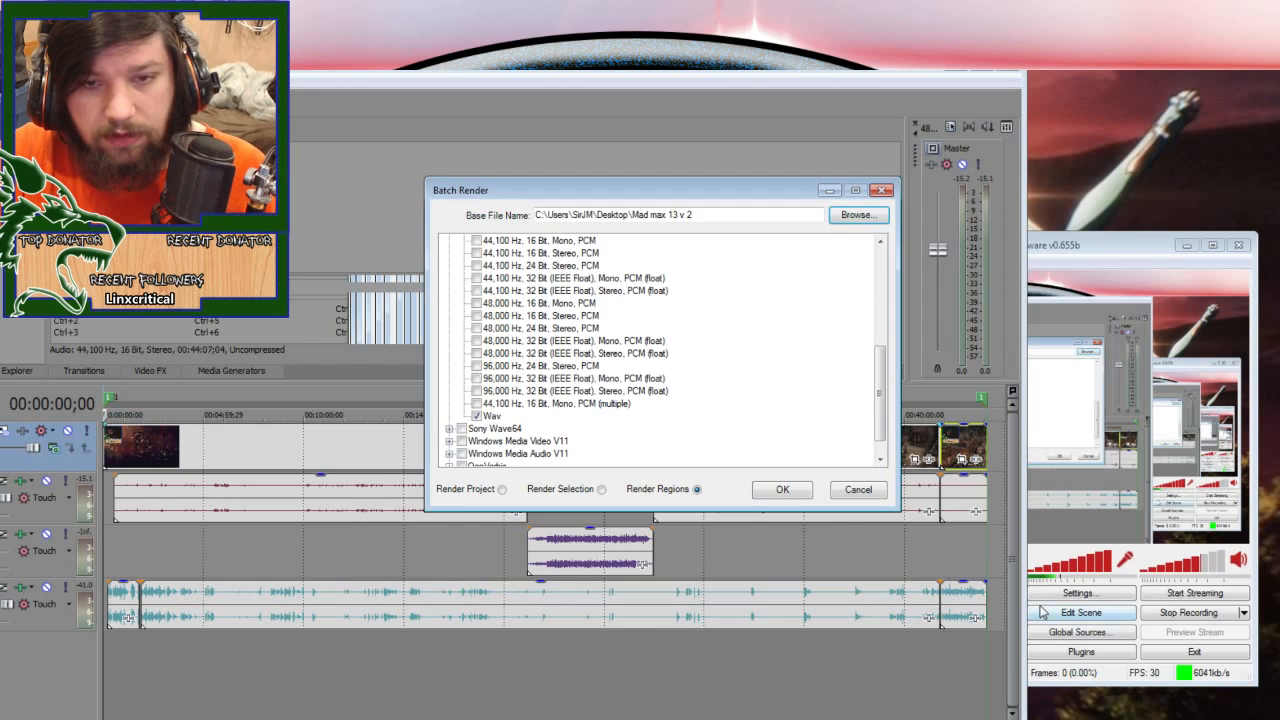
left_click(774, 492)
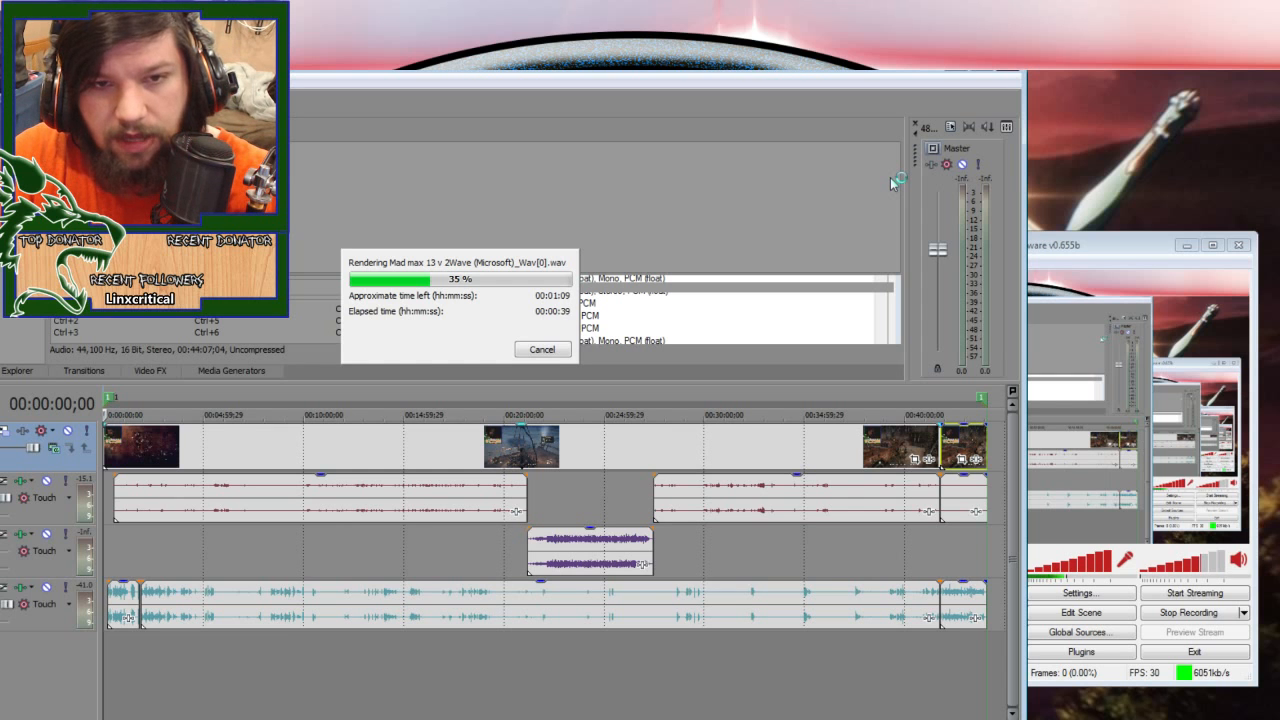
- Switch to OBS and open the Encoding page of its settings
left_click(1110, 246)
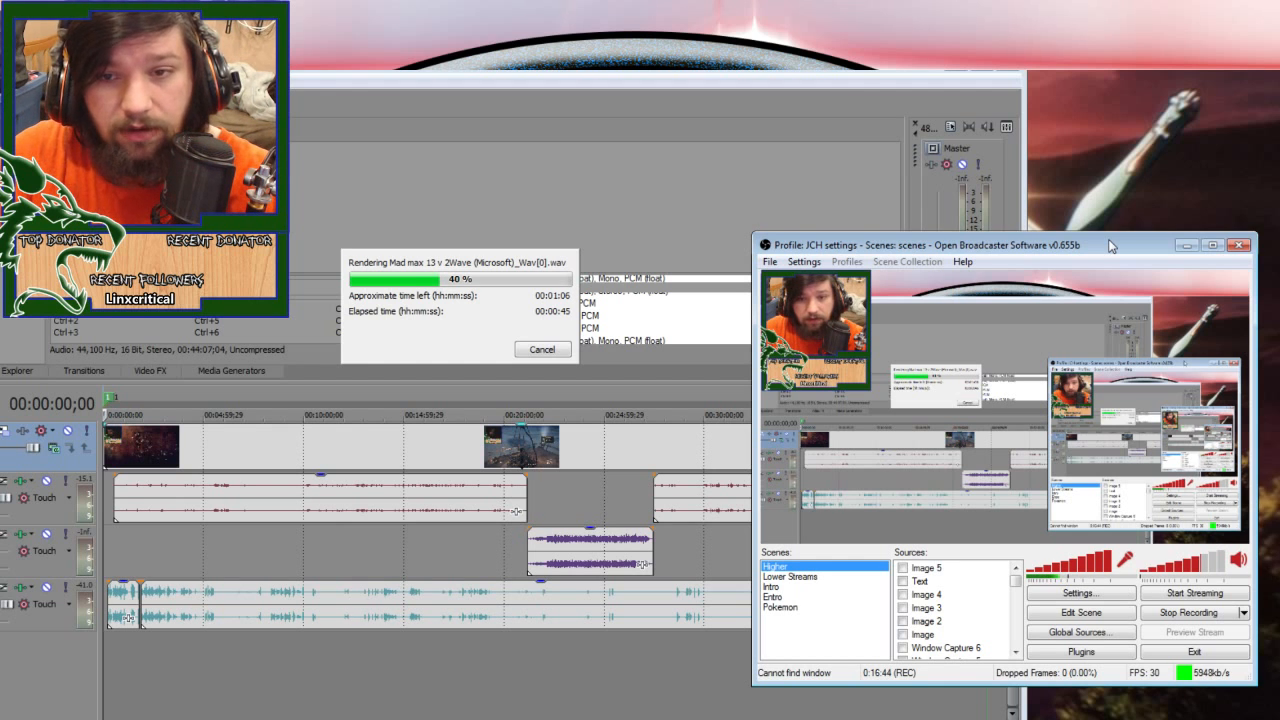
left_click(803, 261)
left_click(808, 277)
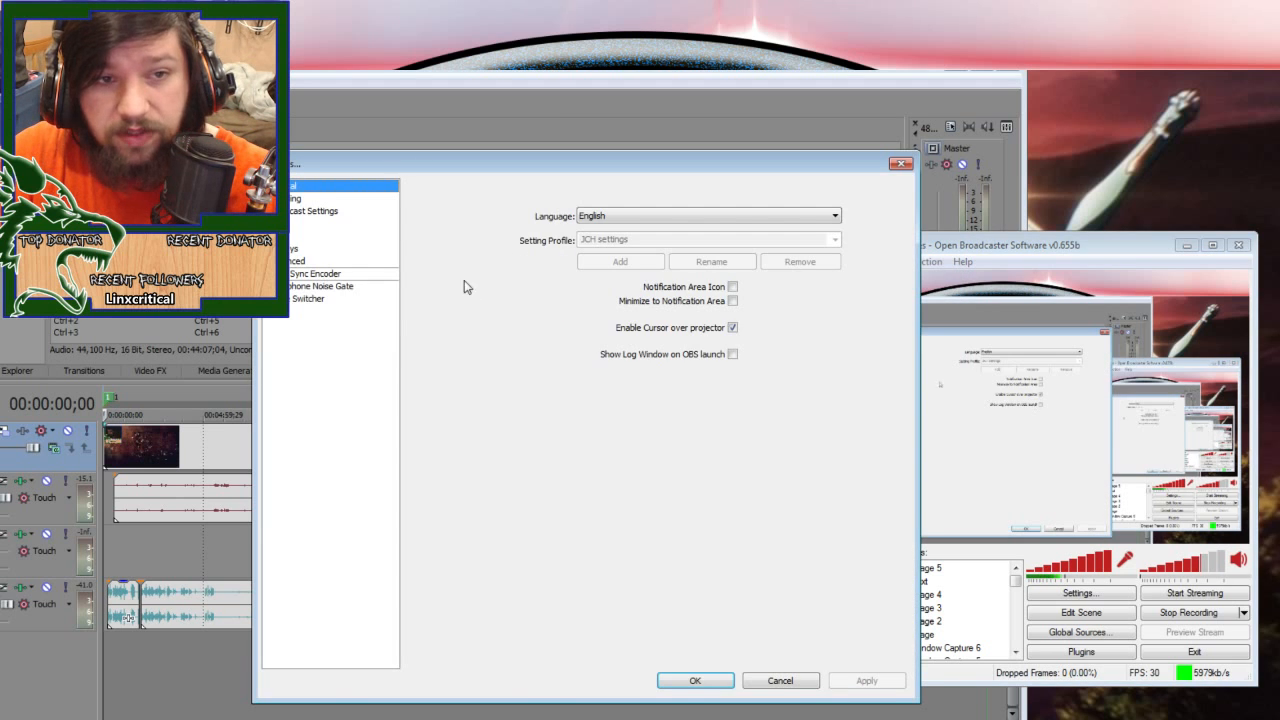
left_click_drag(420, 158, 292, 226)
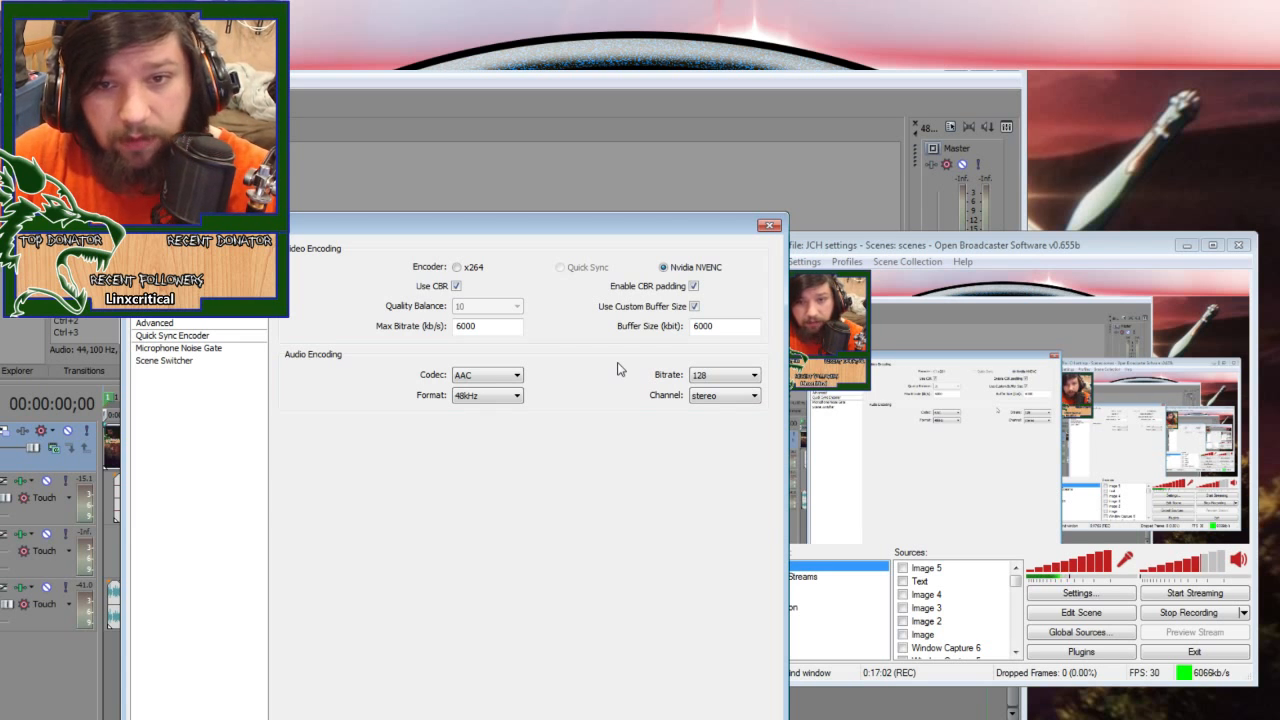
- Examine the Max Bitrate and Buffer Size values in the video encoding settings
left_click_drag(481, 333, 448, 330)
left_click_drag(734, 328, 690, 327)
key("ctrl+c")
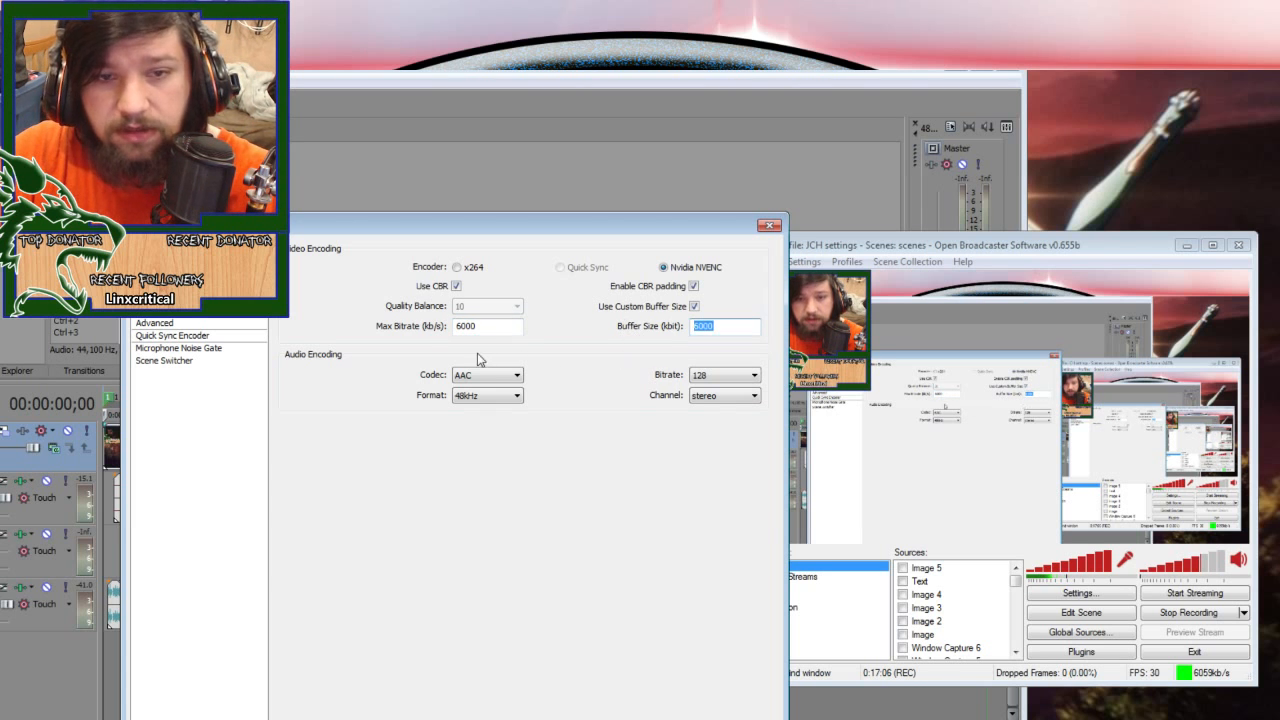
left_click_drag(494, 331, 428, 325)
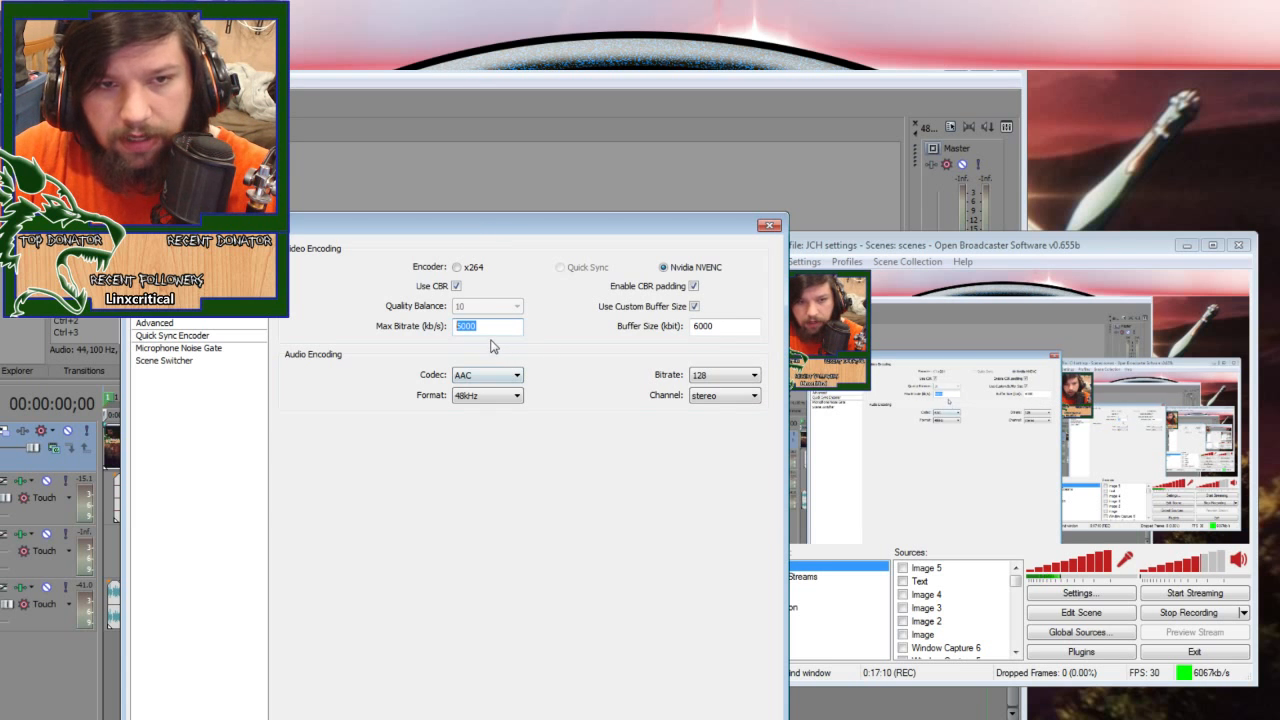
key("ctrl+v")
double_click(709, 330)
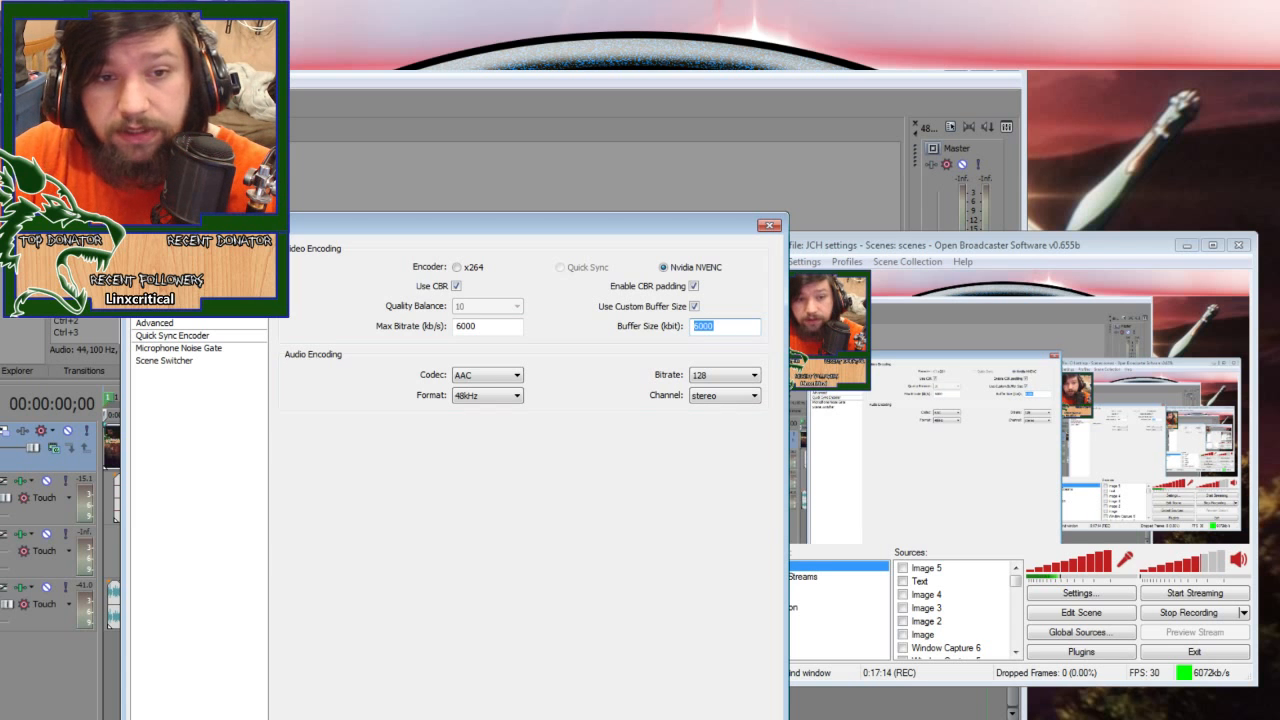
double_click(488, 326)
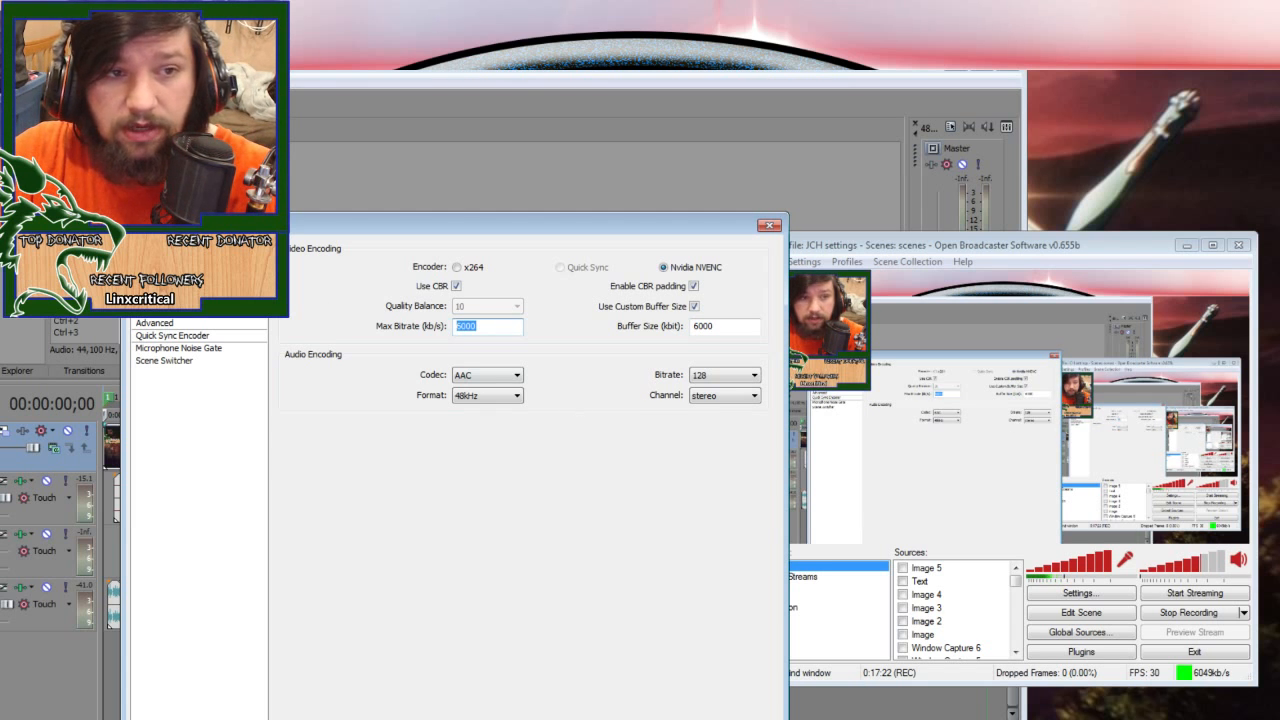
- Look through the General and Encoding pages and examine the file path options in Broadcast Settings
key("Return")
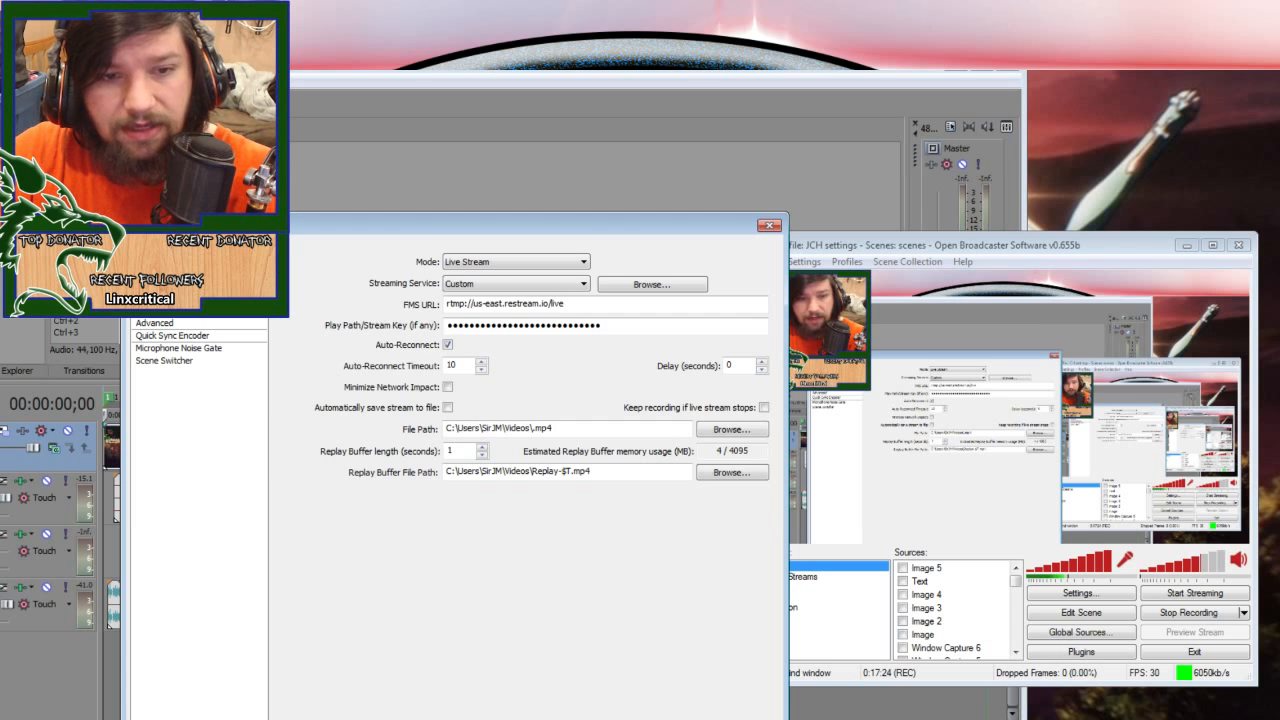
key("Up")
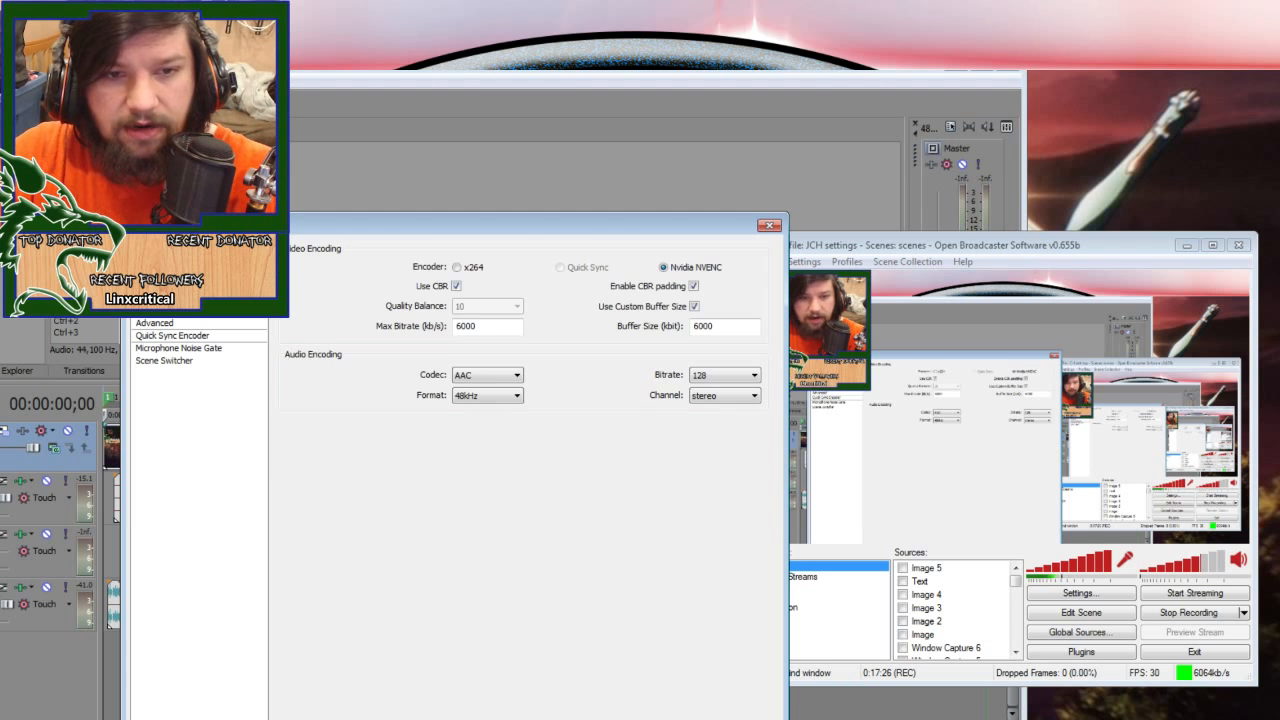
key("Up")
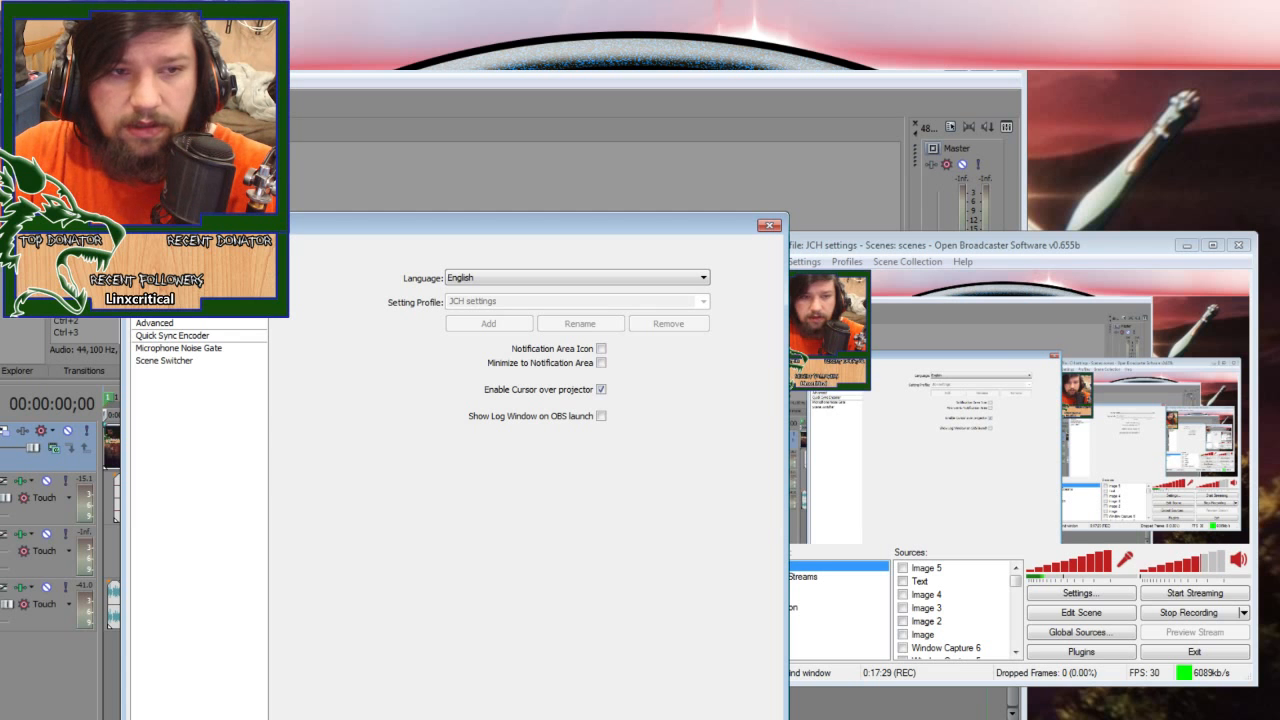
key("Down")
key("Down")
left_click_drag(456, 228, 537, 212)
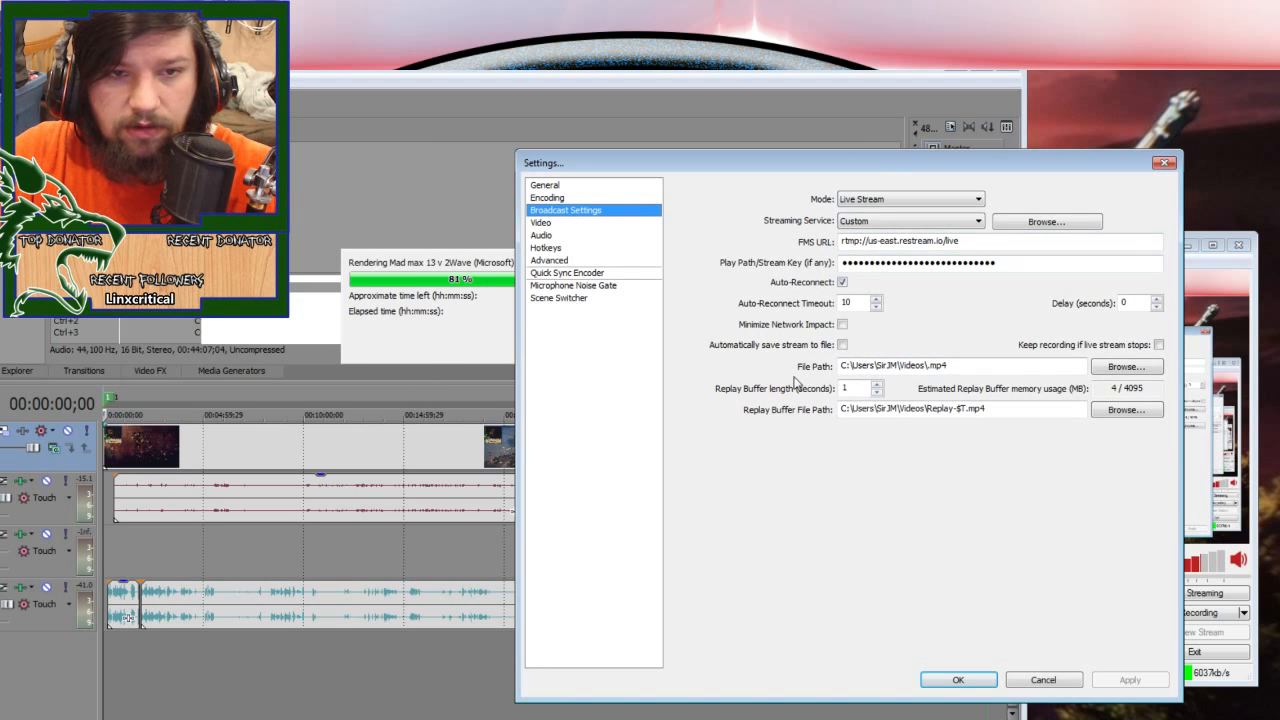
- Close the OBS Settings window, clear the Vegas Pro windows from the desktop and return to the main OBS window
left_click_drag(778, 167, 608, 257)
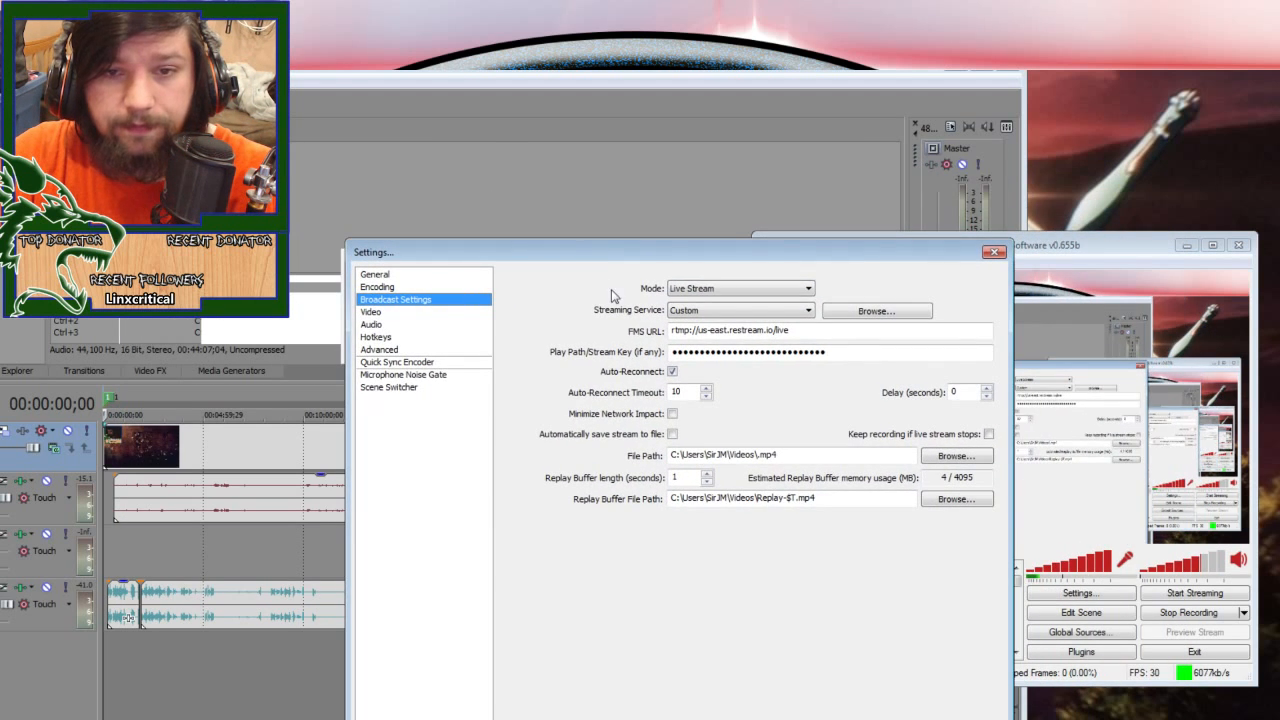
key("Escape")
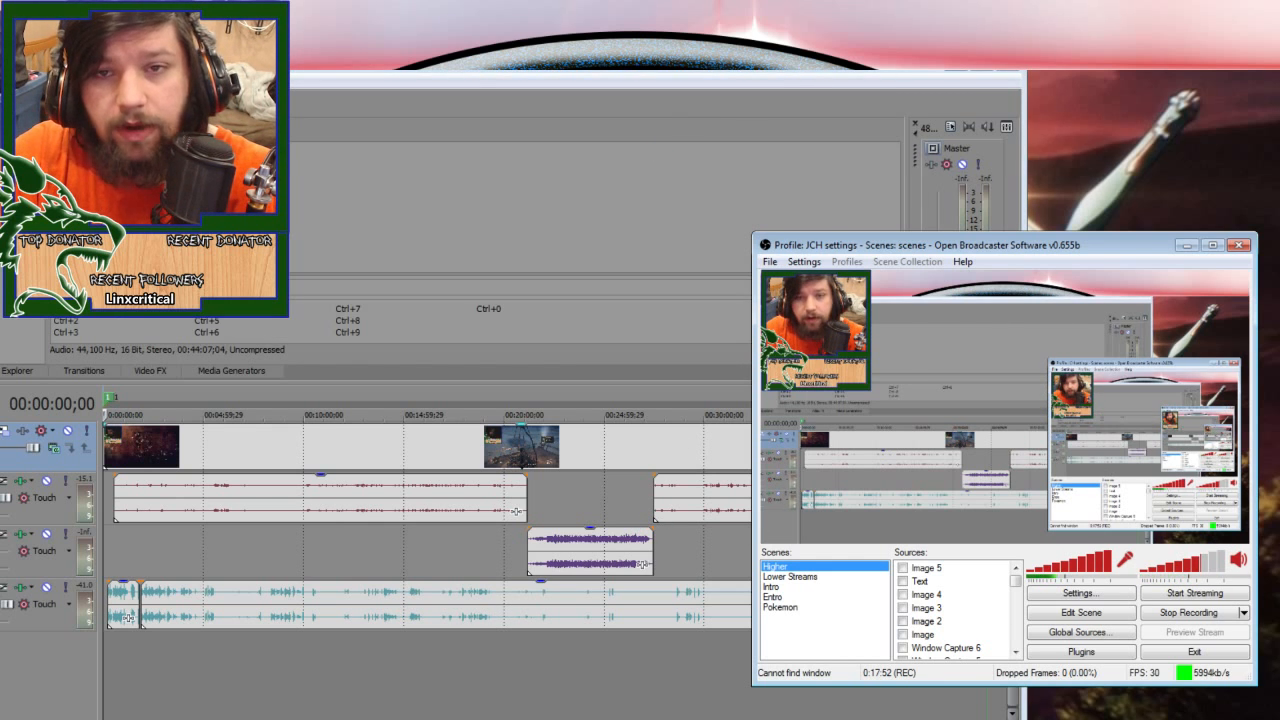
left_click(955, 73)
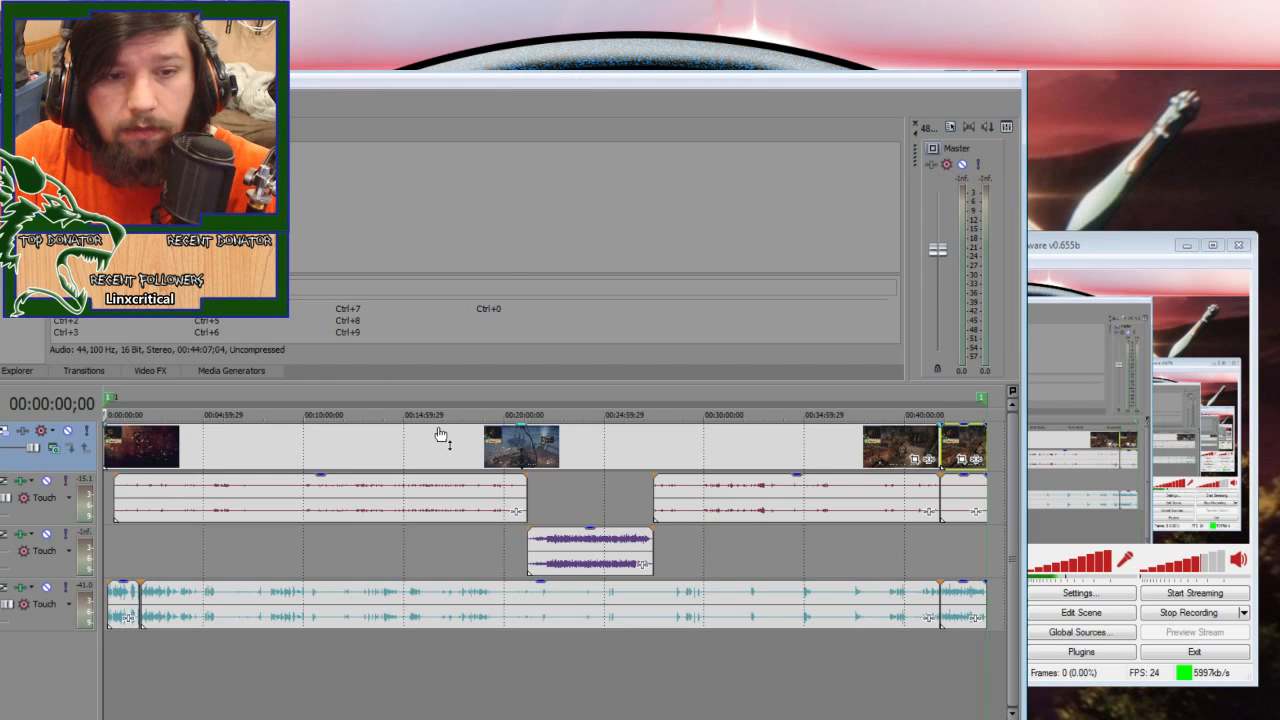
left_click(966, 77)
right_click(508, 314)
left_click(975, 253)
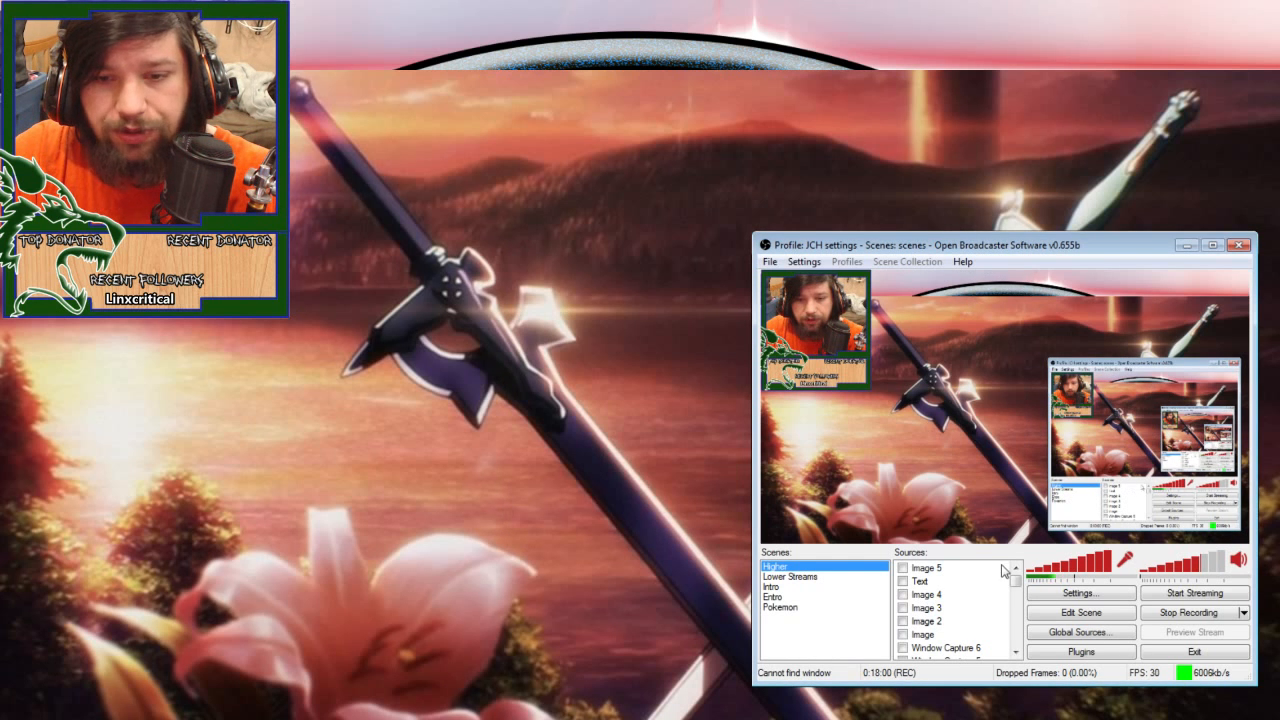
- Turn off the Monitor Capture 6 source in the Higher scene
left_click_drag(1016, 576, 1016, 645)
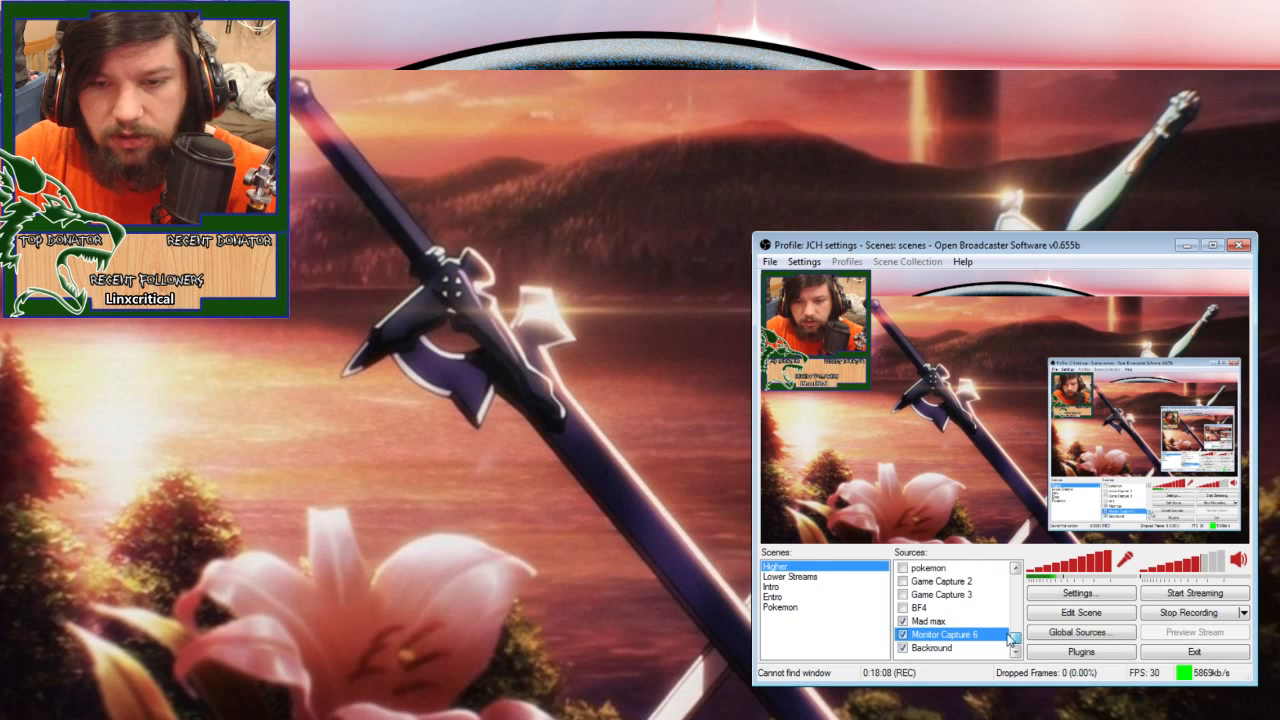
left_click(903, 634)
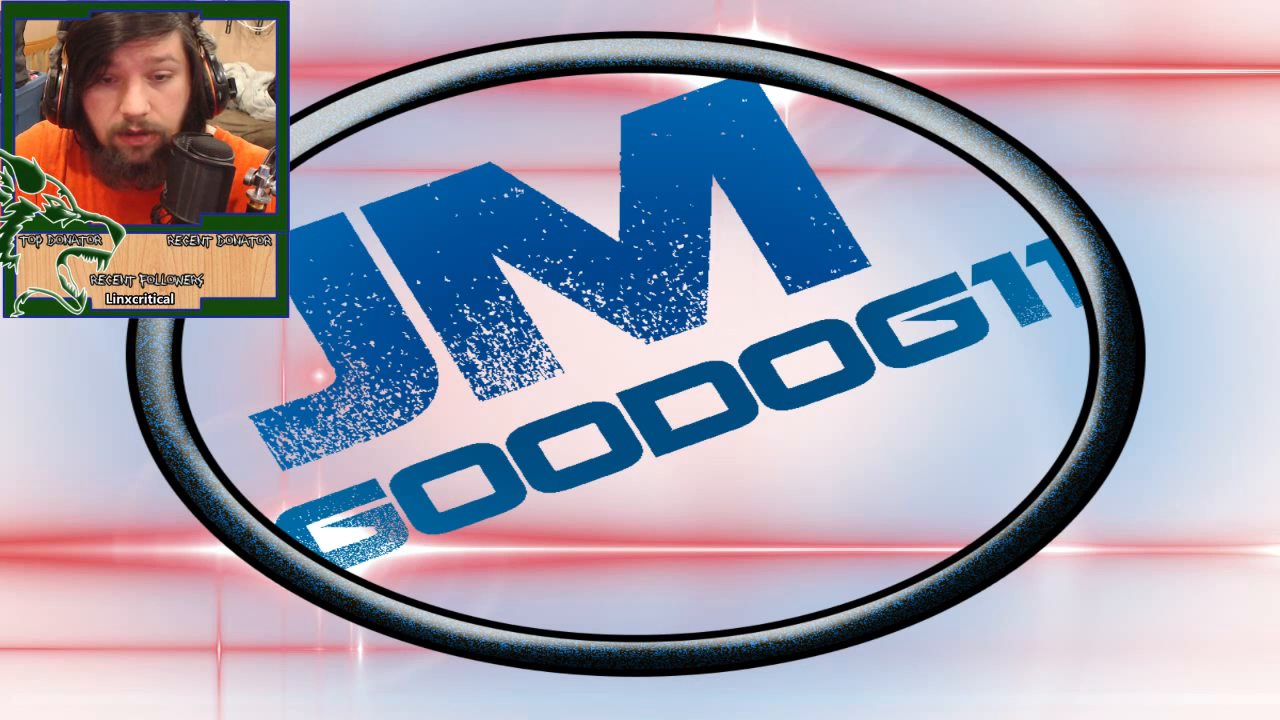
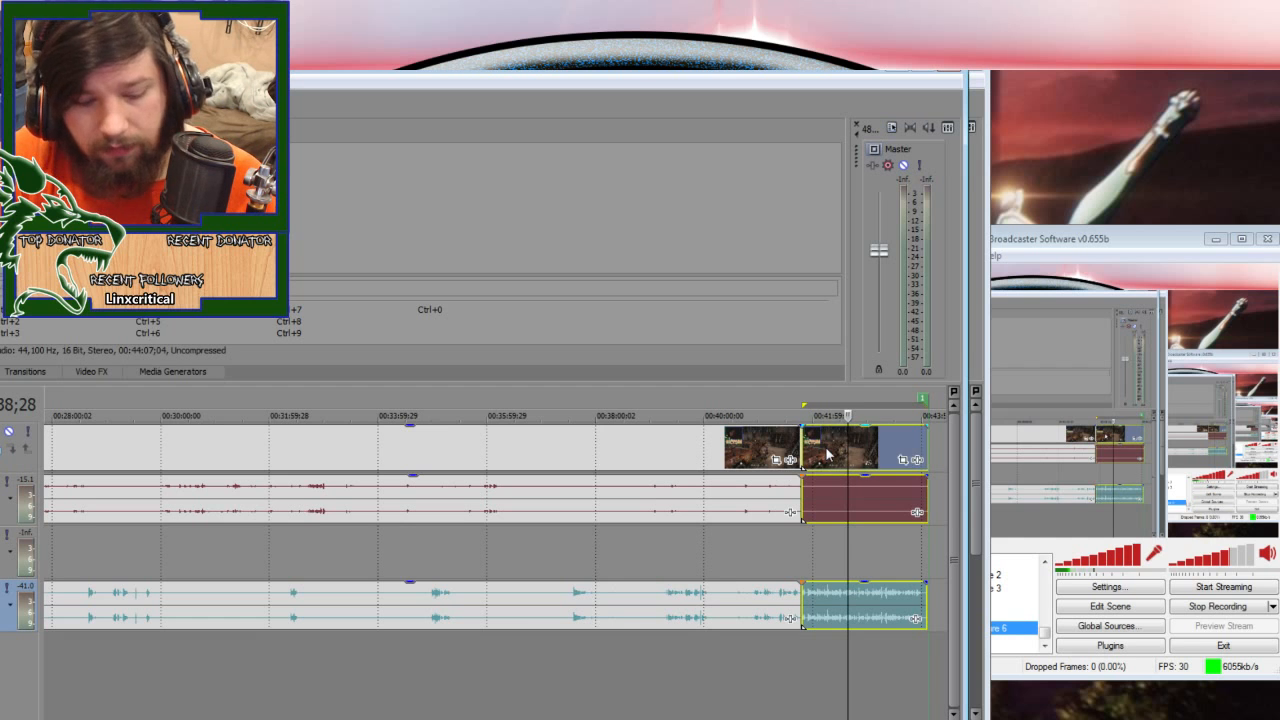
- Try pasting the copied gameplay video and audio events at 00:00:30;17 with different tracks selected
left_click(804, 403)
scroll(811, 608, "up", 1)
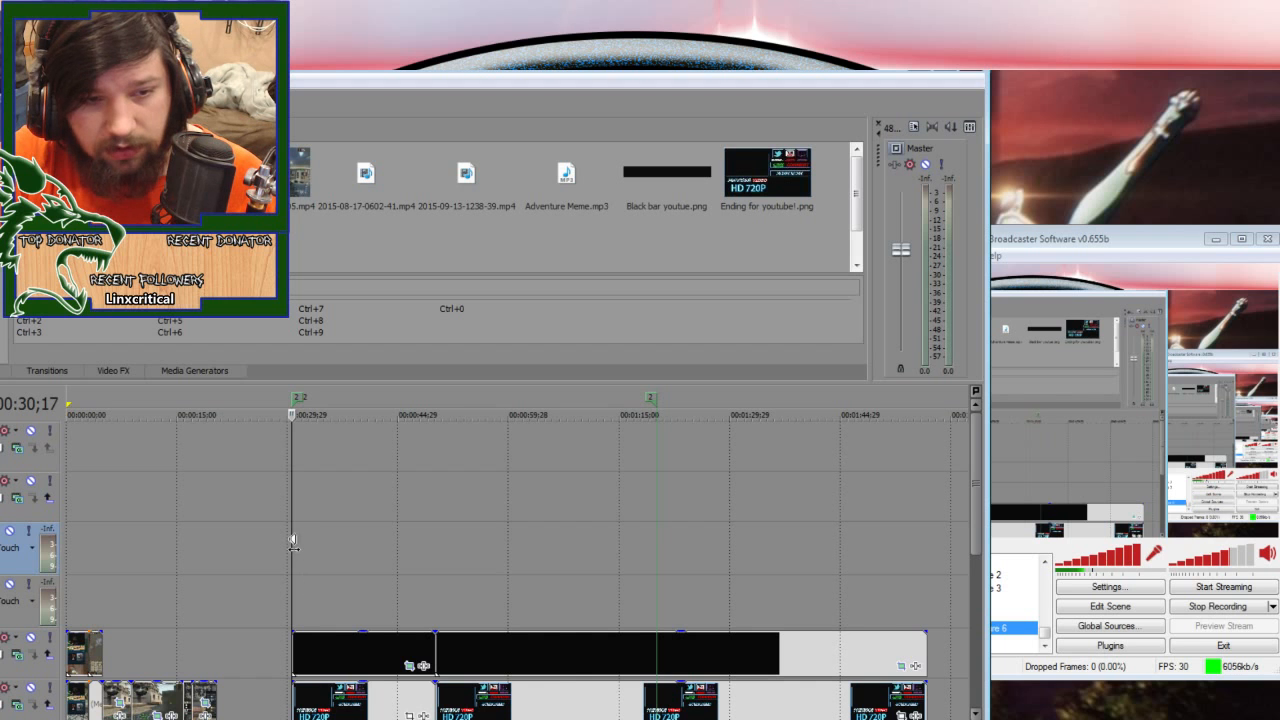
key("ctrl+v")
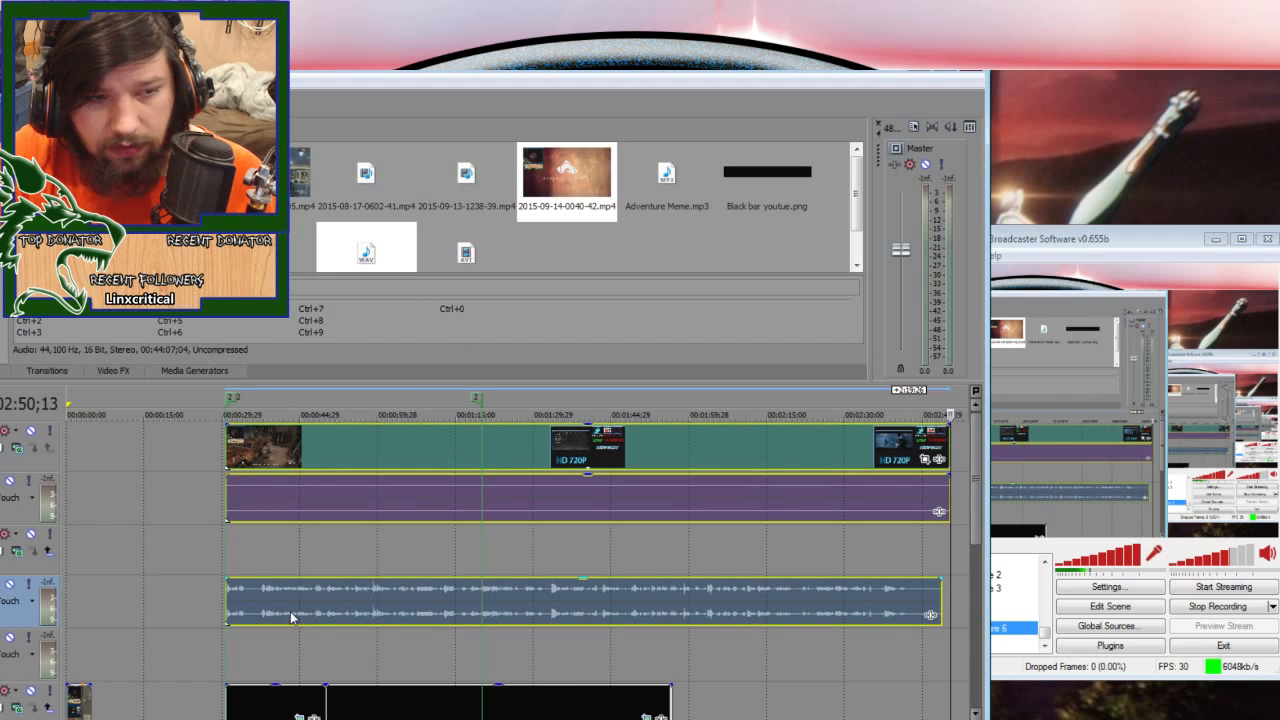
key("ctrl+z")
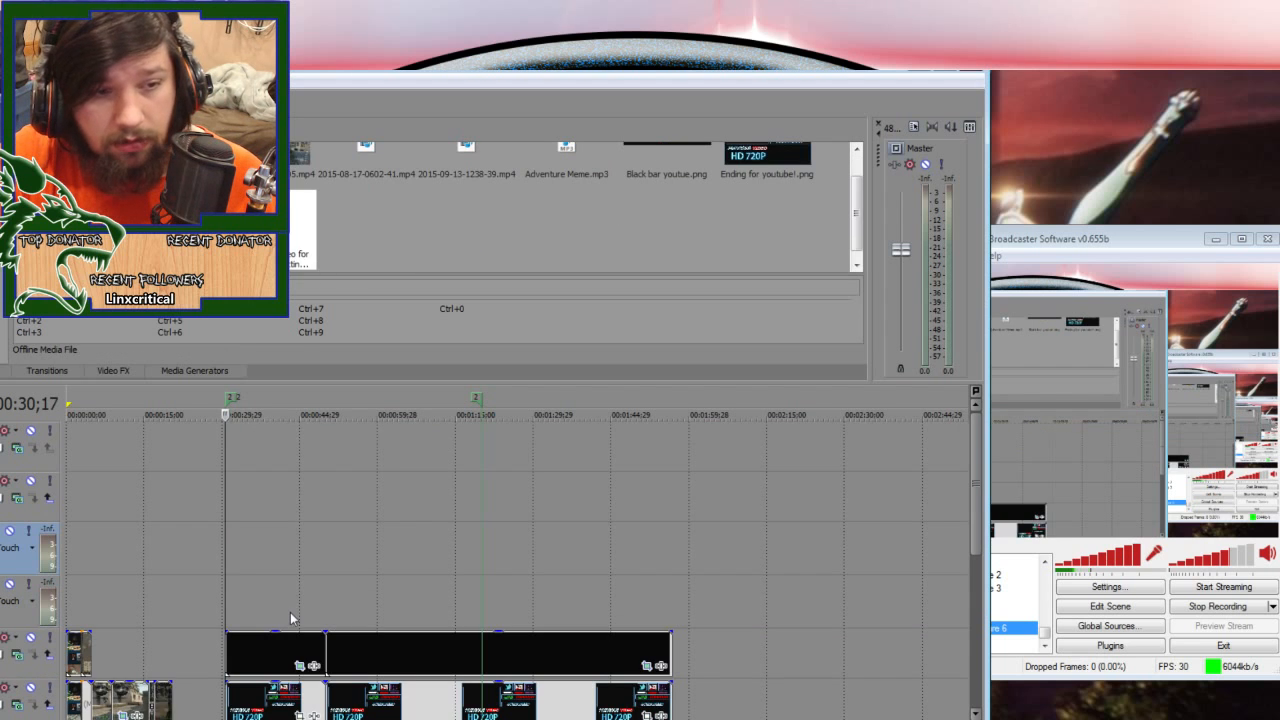
left_click(227, 609)
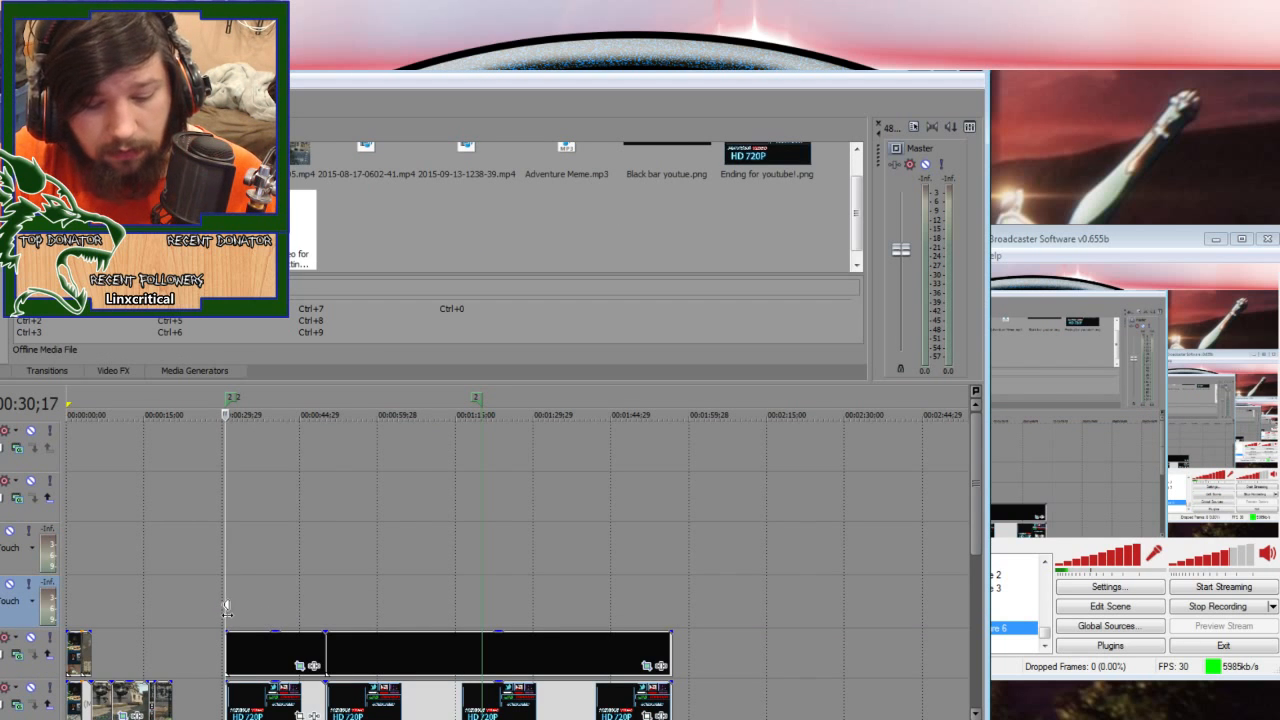
key("ctrl+v")
key("ctrl+z")
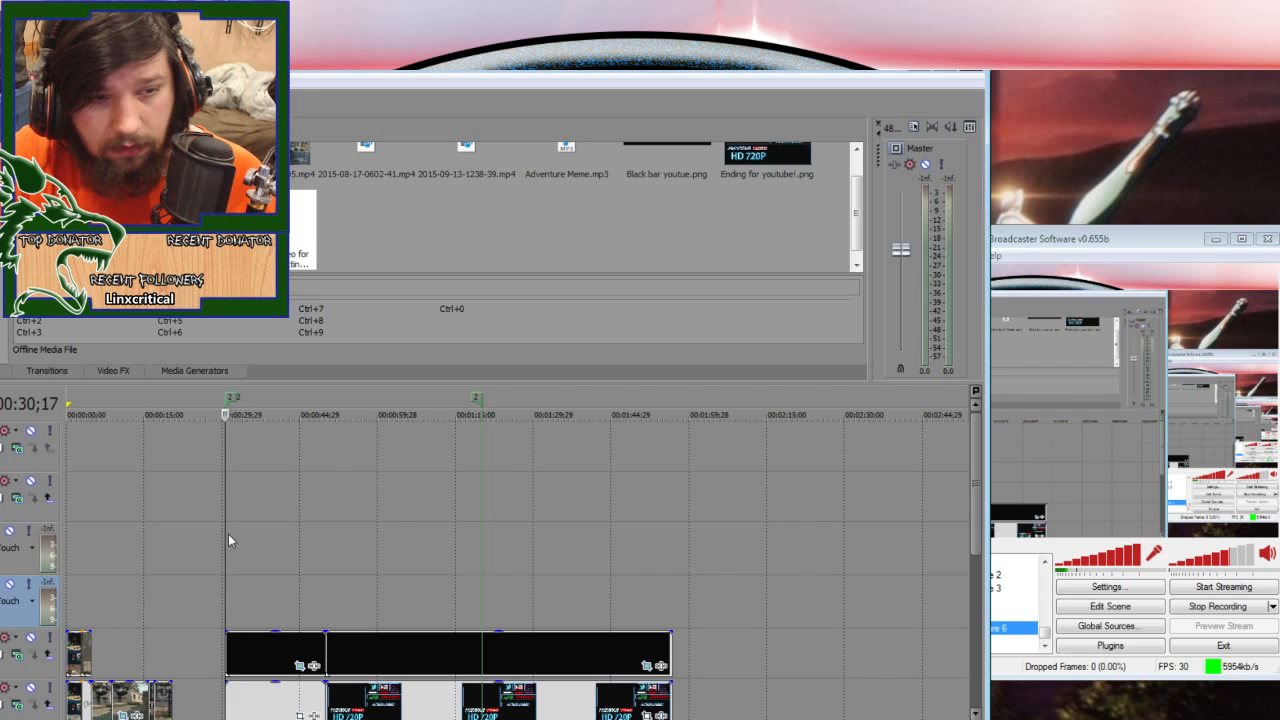
left_click(228, 534)
left_click(226, 495)
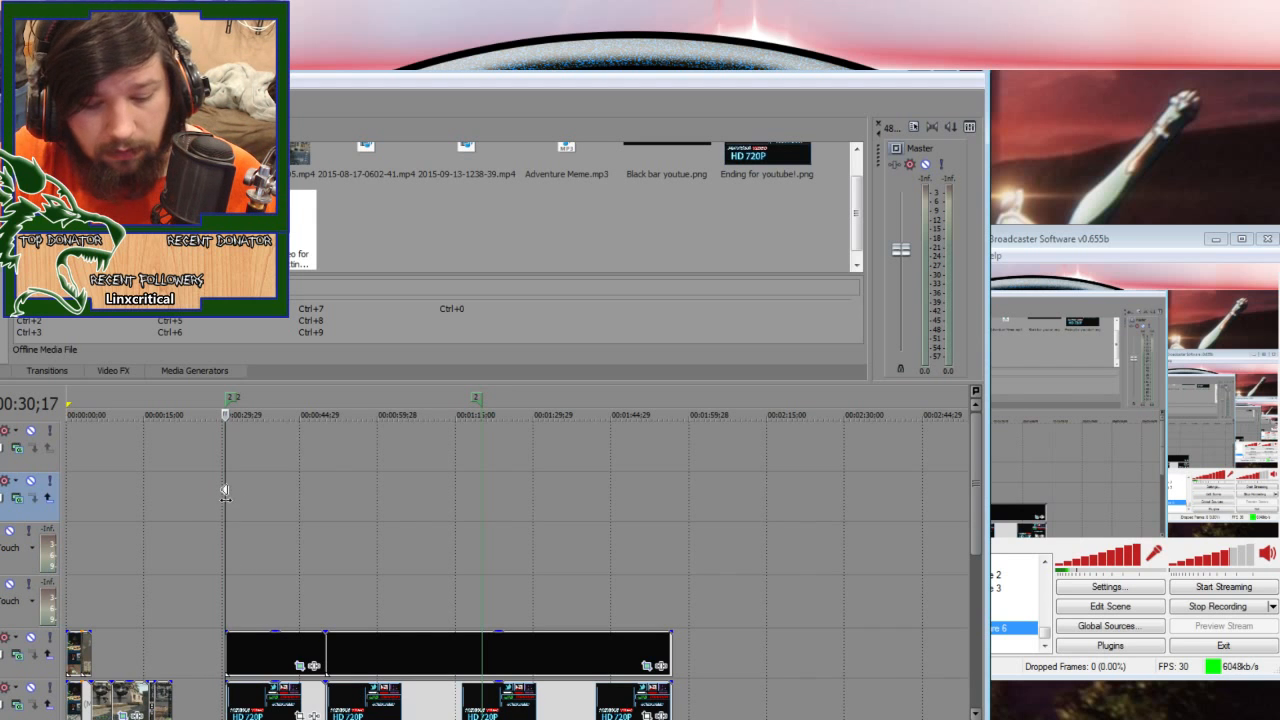
key("ctrl+v")
key("ctrl+z")
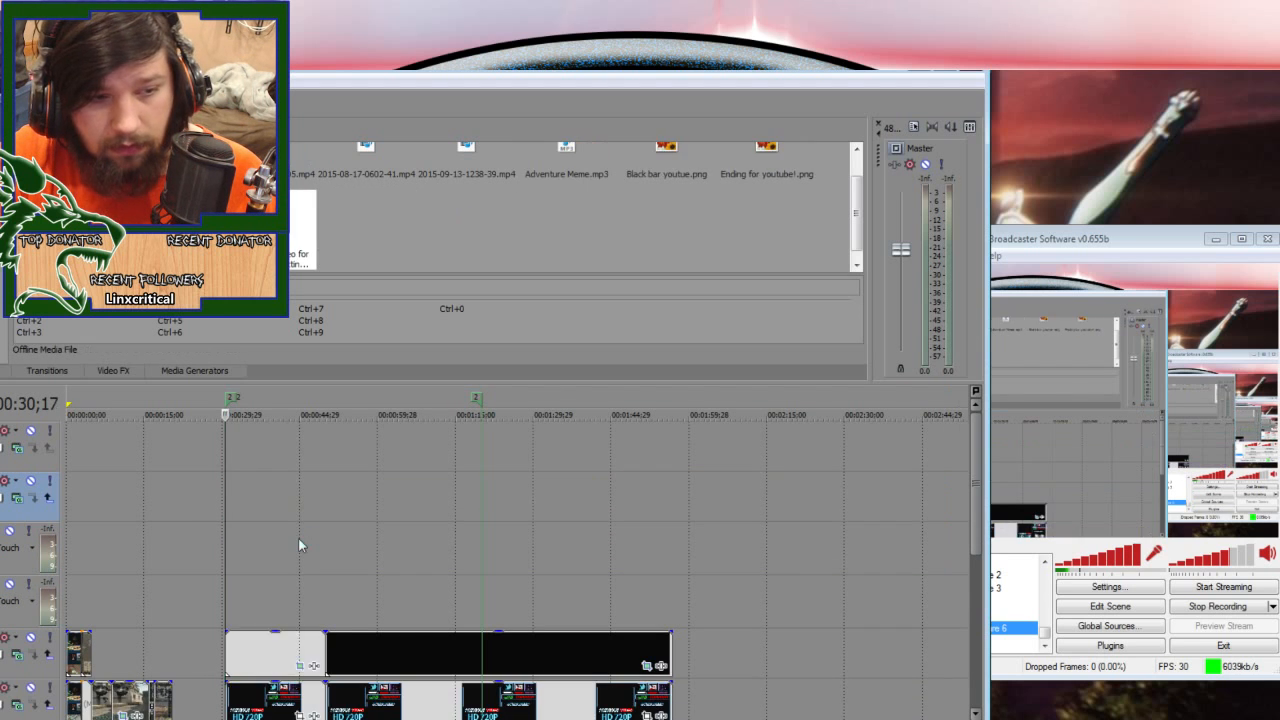
- Paste the copied gameplay events at 00:00:30;17 on the upper tracks and move the commentary audio directly beneath the game audio
left_click(222, 570)
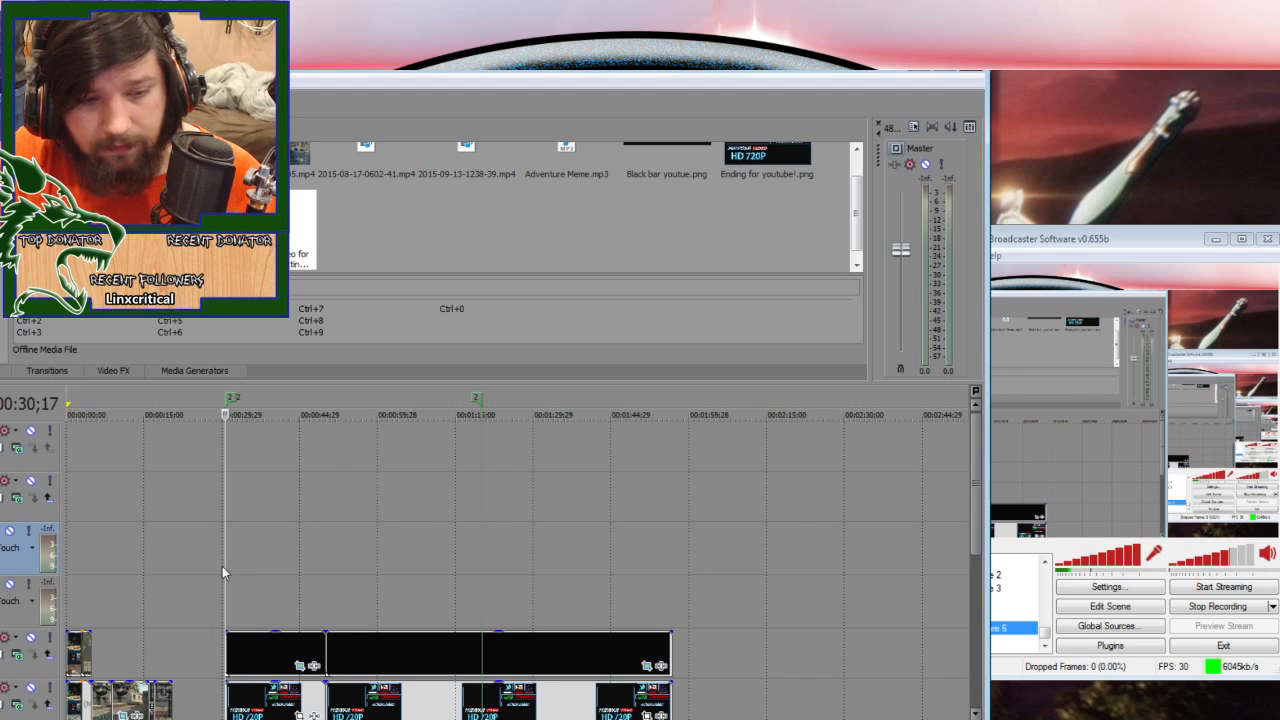
key("ctrl+v")
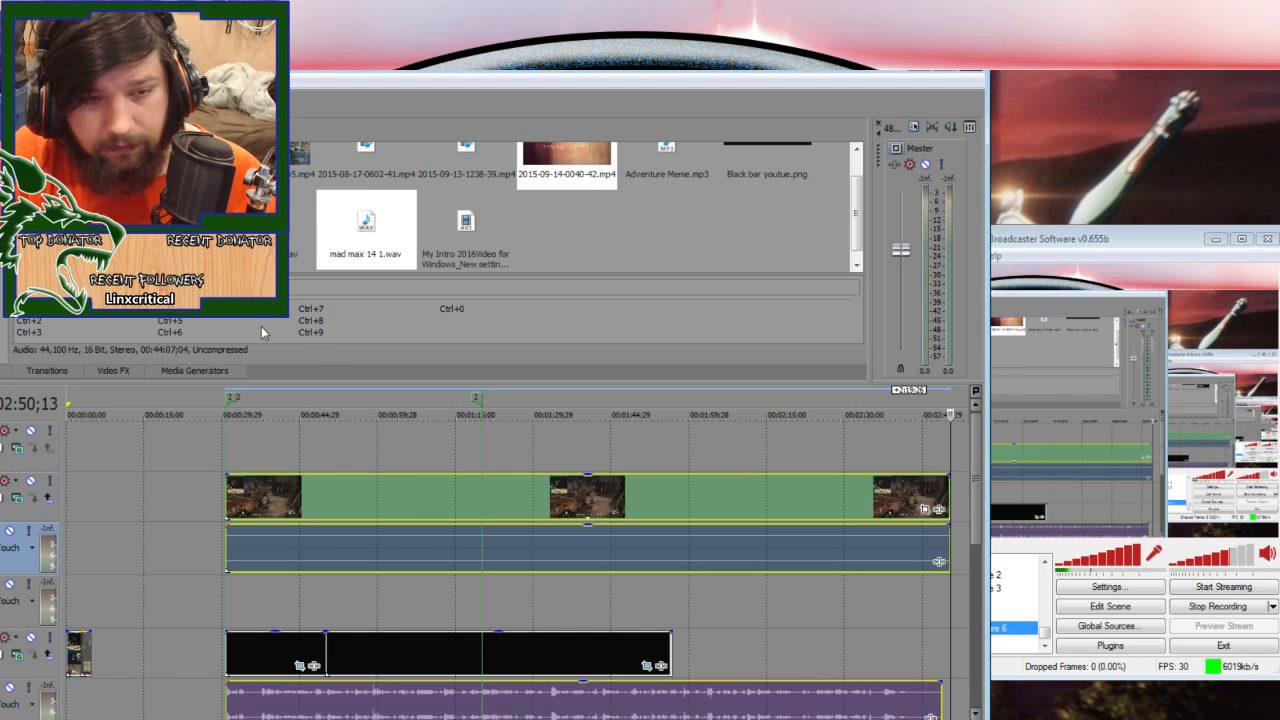
left_click(271, 712)
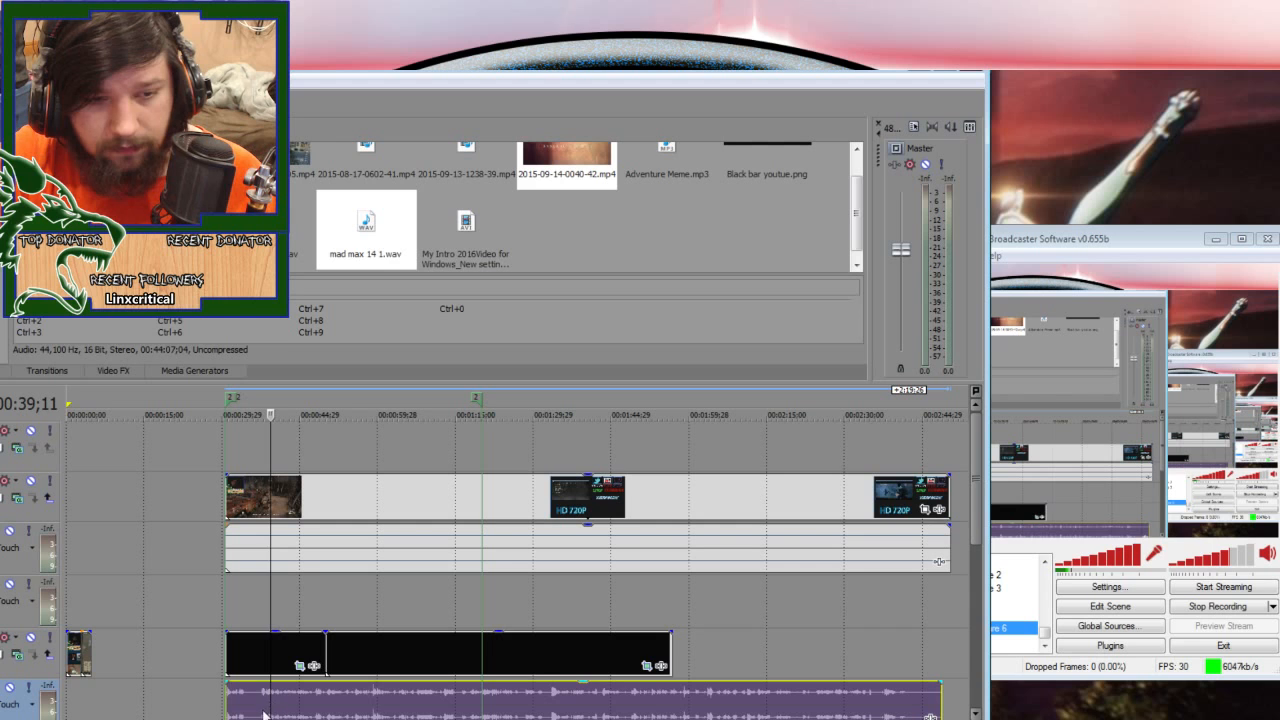
left_click_drag(254, 597, 263, 592)
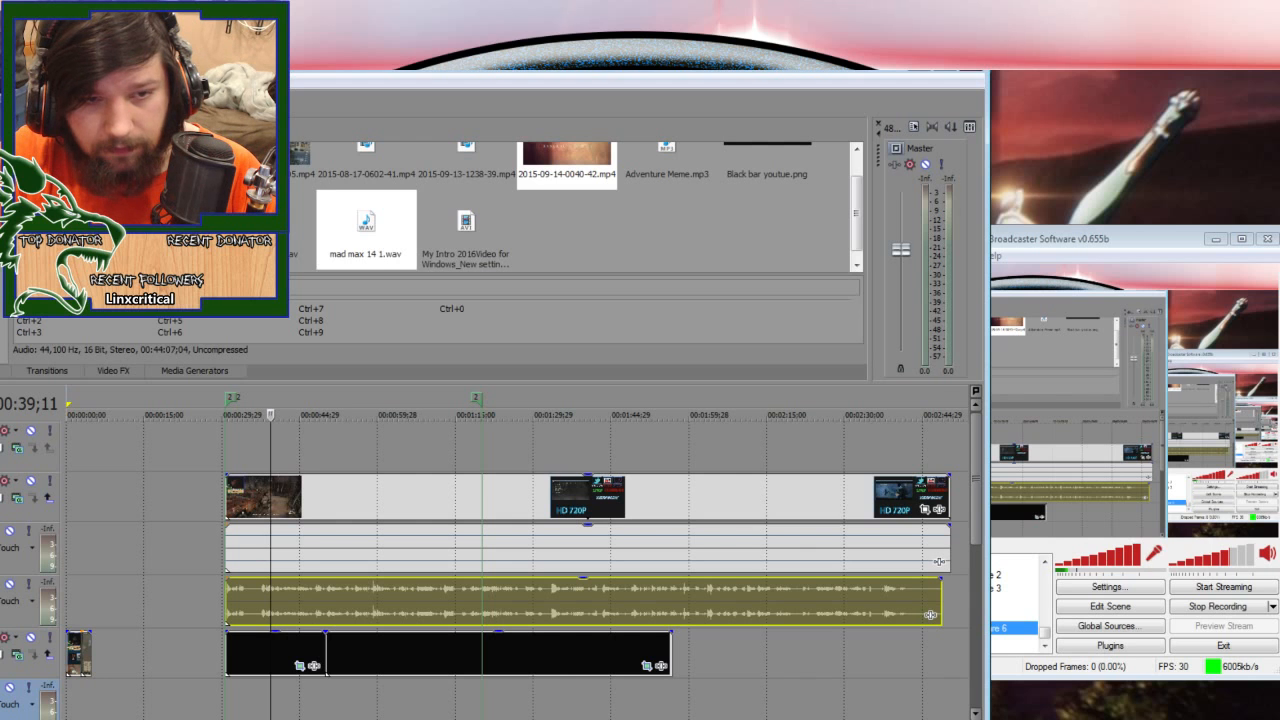
key("Delete")
key("ctrl+z")
- Delete the empty audio track left below the black bar video track
left_click(110, 713)
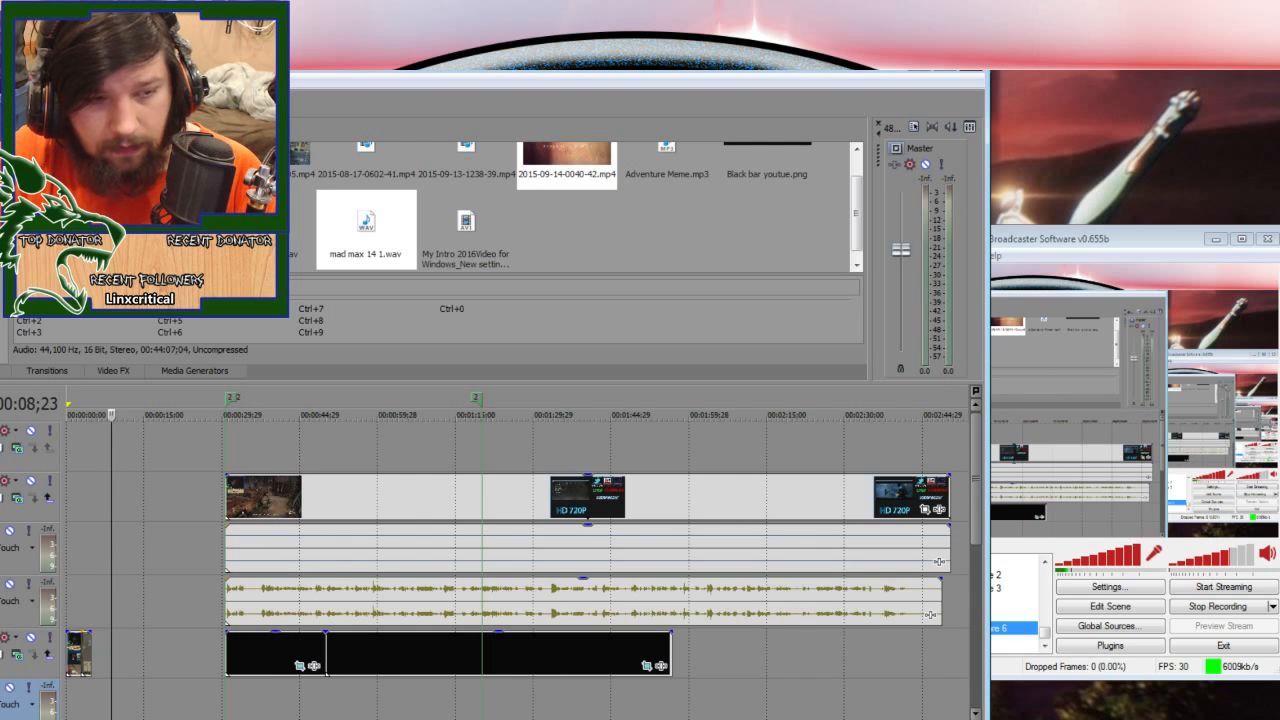
left_click(166, 697)
right_click(2, 712)
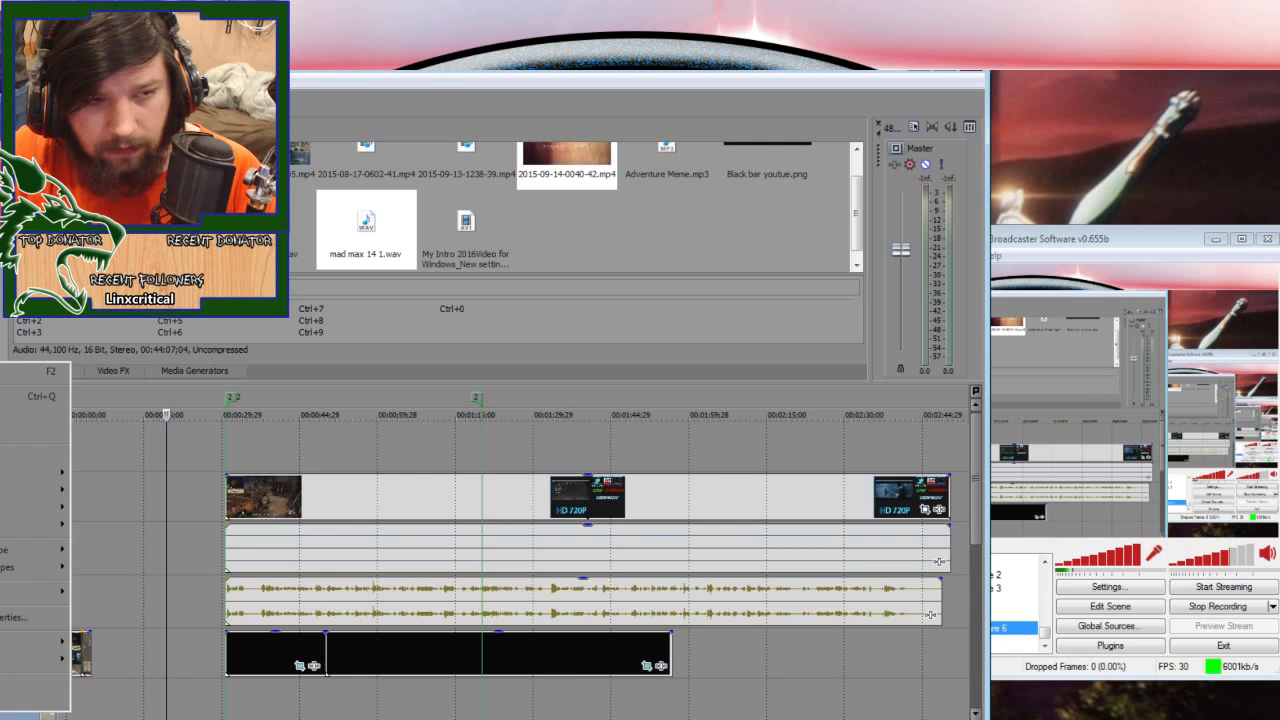
left_click(4, 425)
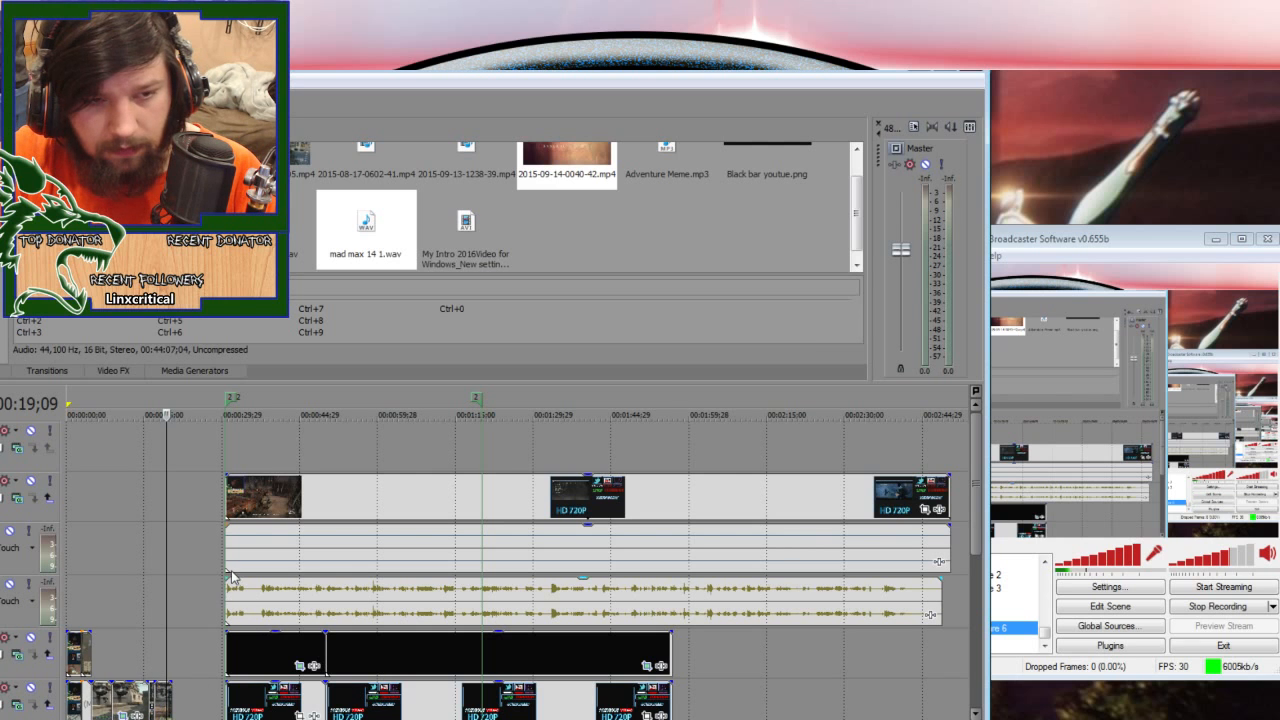
- Play the pasted events from near their start at 00:00:30 to check the game and commentary audio
left_click(230, 393)
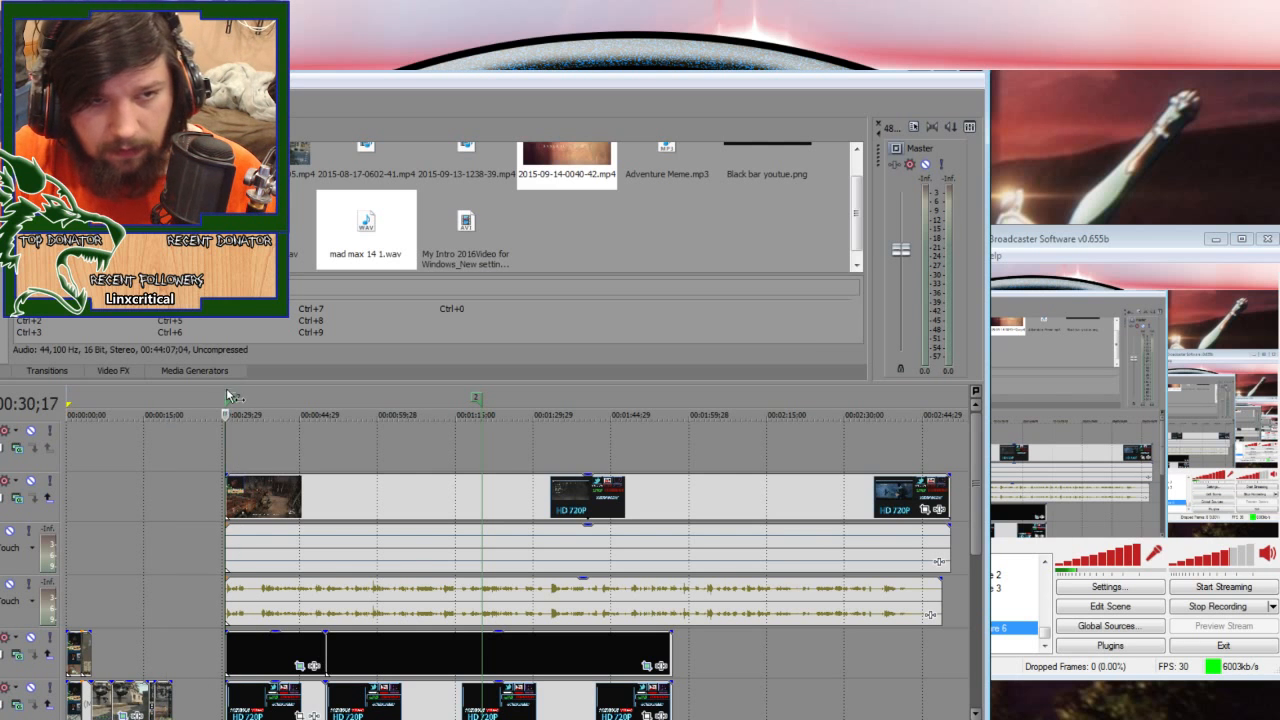
scroll(517, 588, "up", 4)
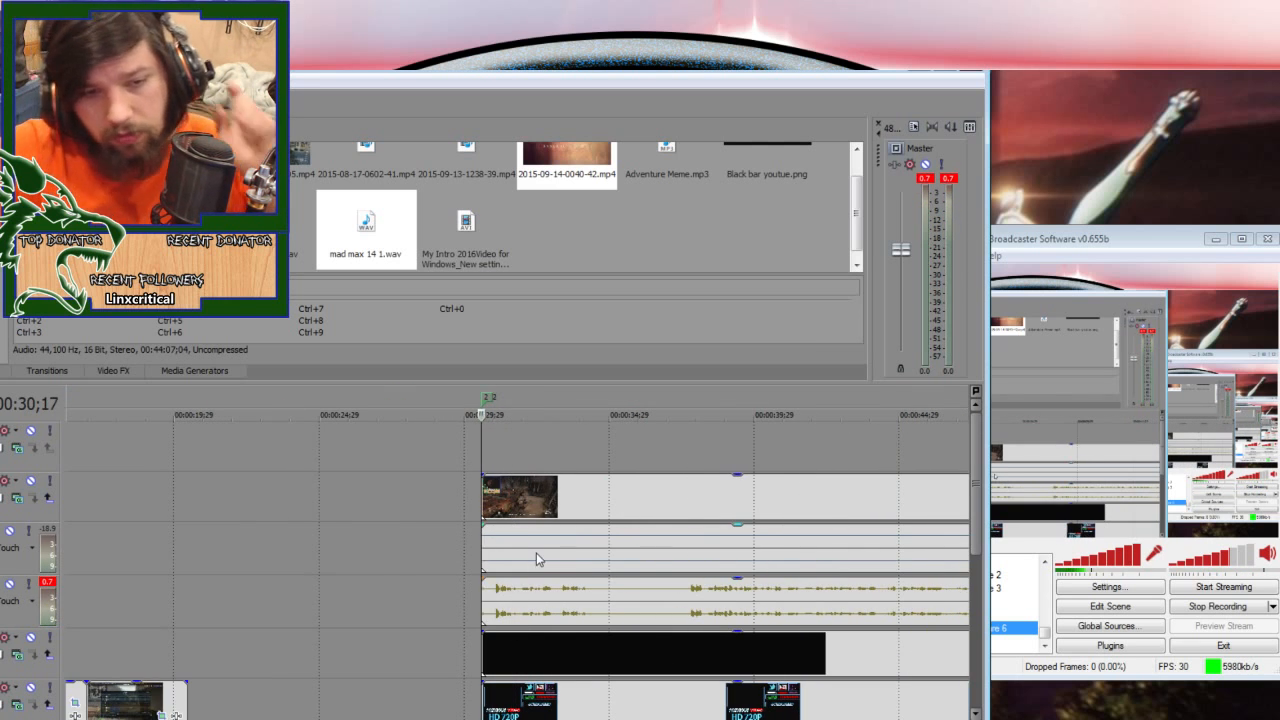
scroll(561, 494, "down", 4)
scroll(561, 494, "down", 2)
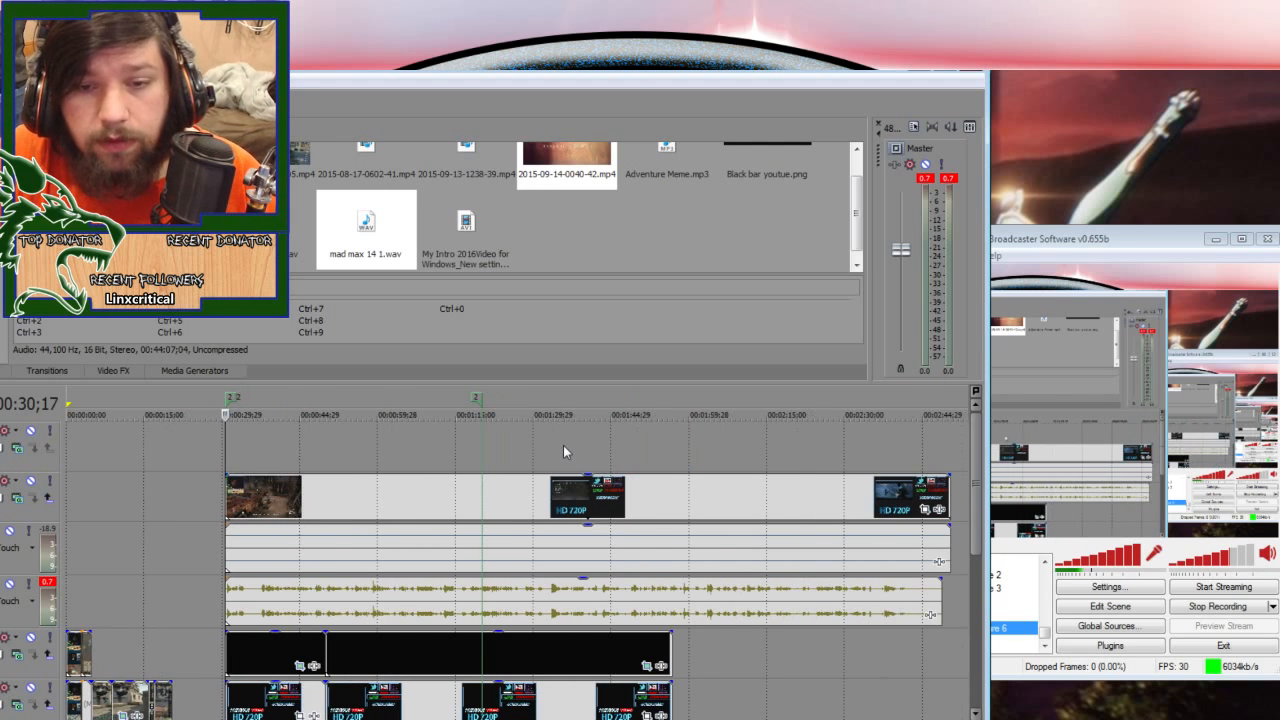
scroll(391, 603, "up", 6)
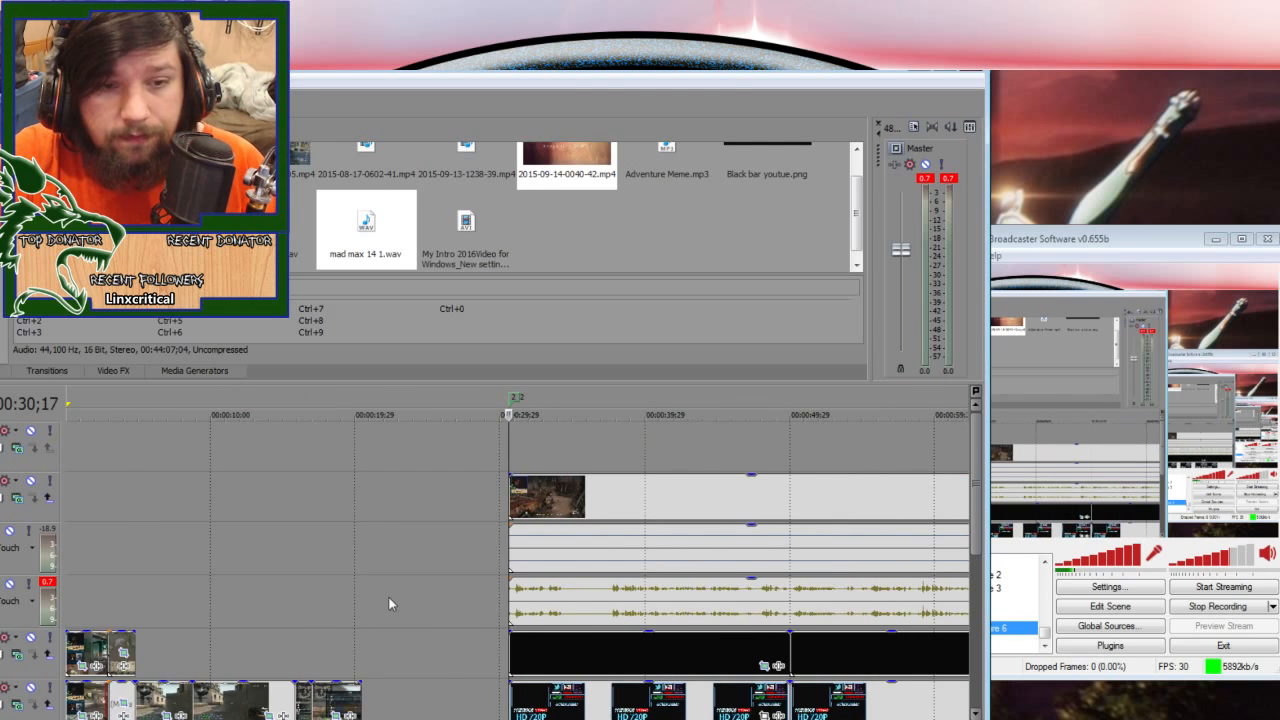
left_click(530, 413)
key("space")
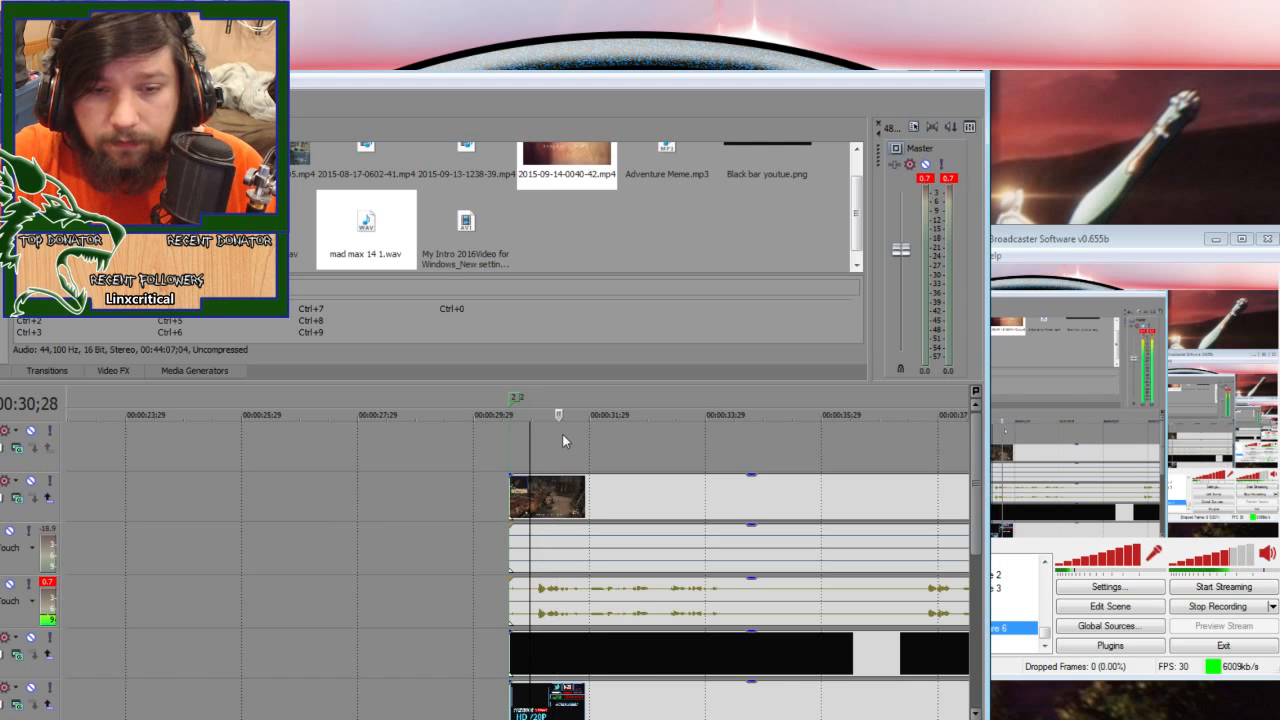
scroll(573, 458, "down", 4)
scroll(573, 458, "down", 3)
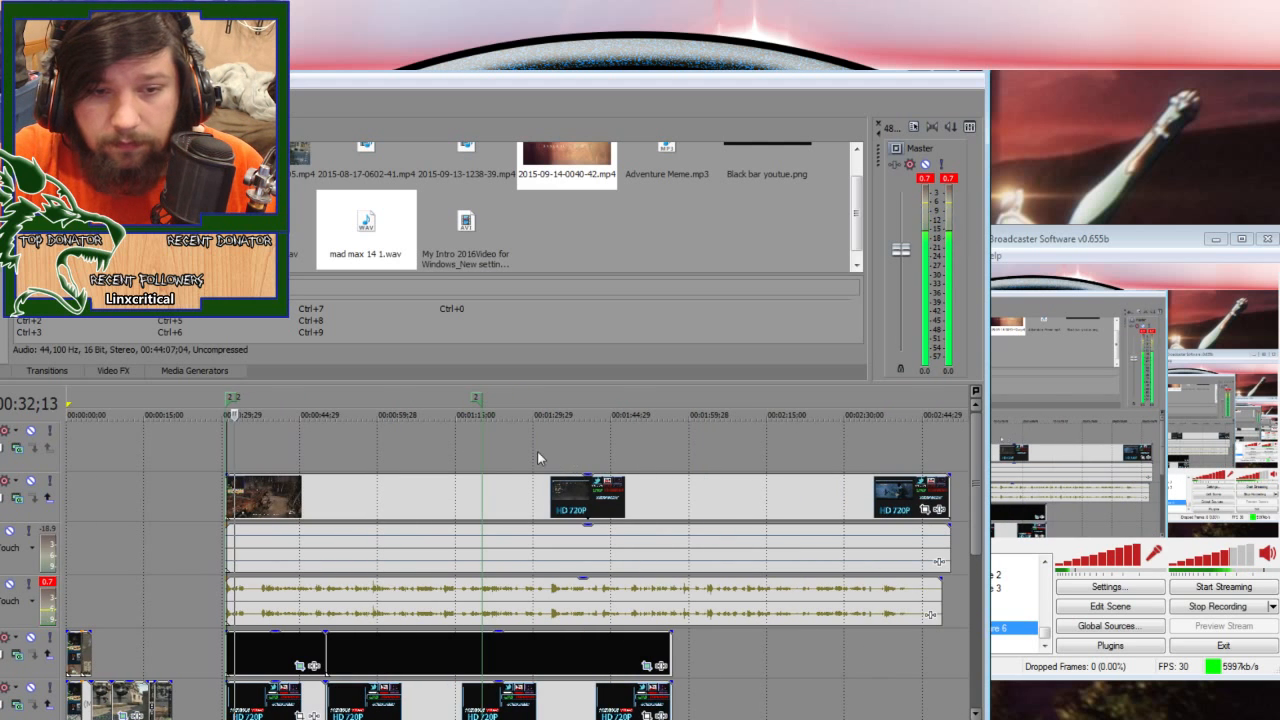
- Listen to the mix around 00:01:36 and 00:01:49 in the pasted section
left_click(561, 413)
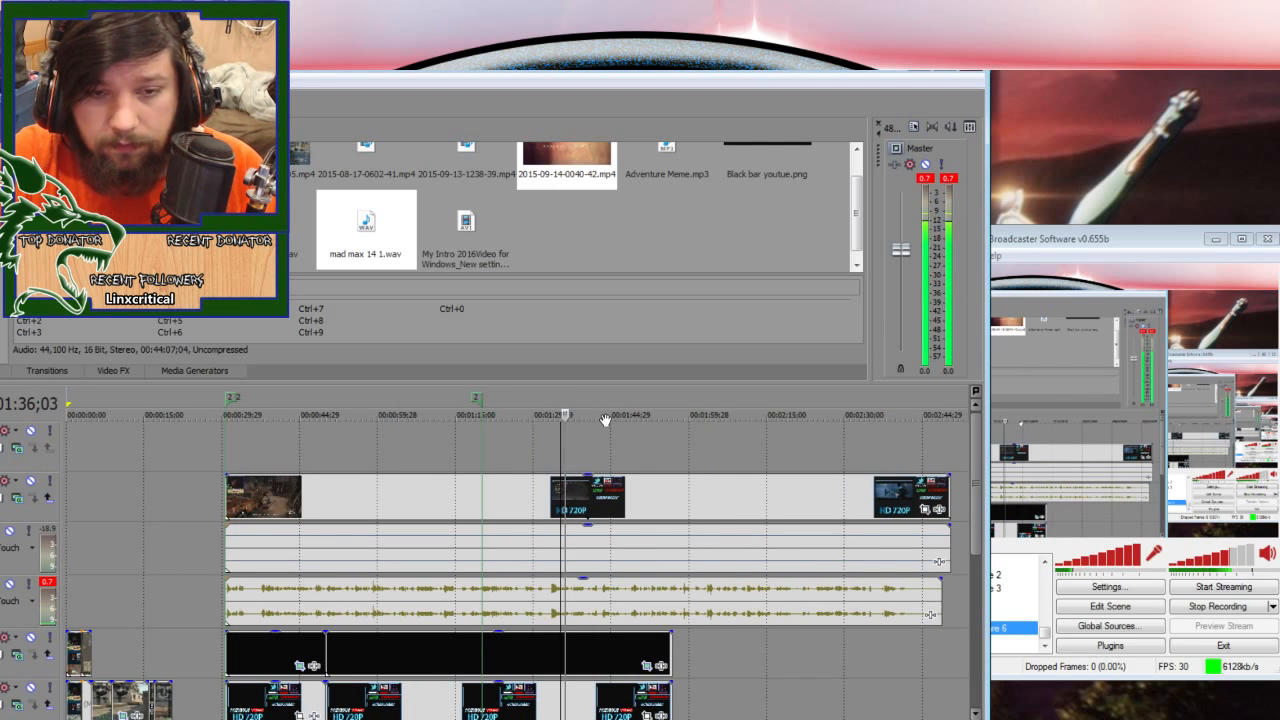
key("space")
left_click(634, 412)
key("space")
key("space")
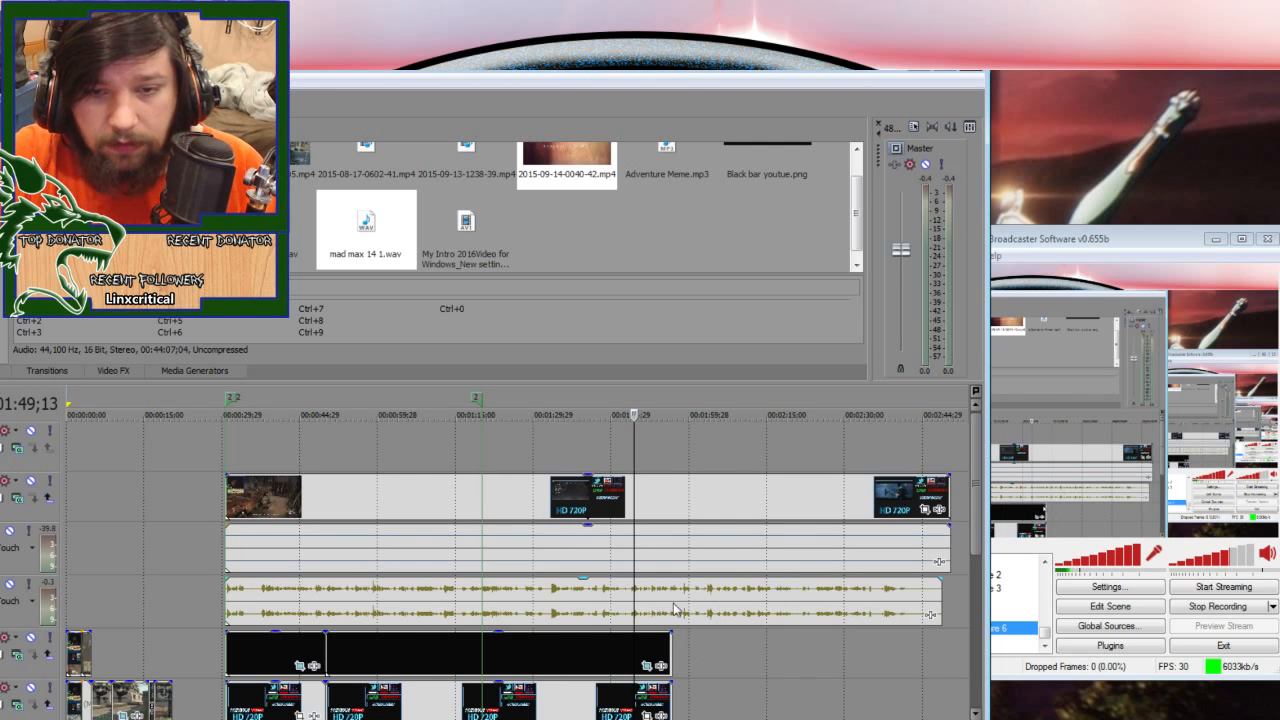
left_click(672, 410)
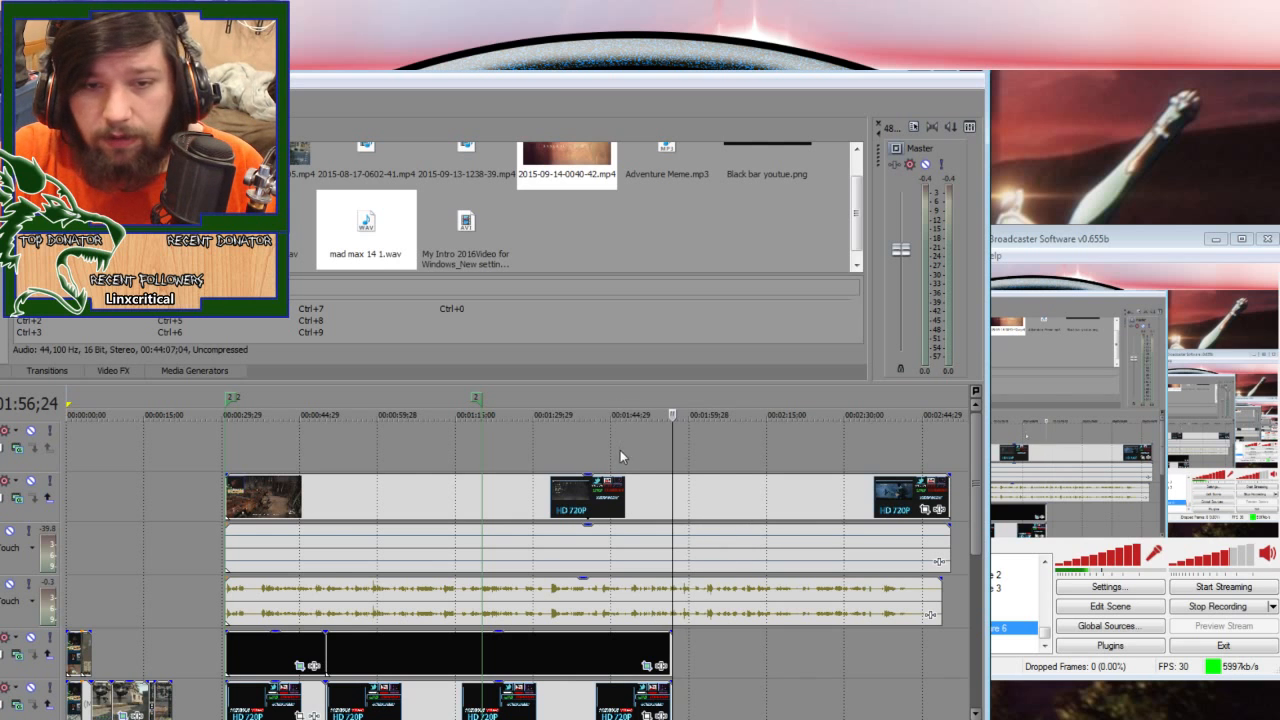
- Place the timeline cursor at 00:00:36;20 and split the events on all tracks there
left_click_drag(670, 448, 247, 496)
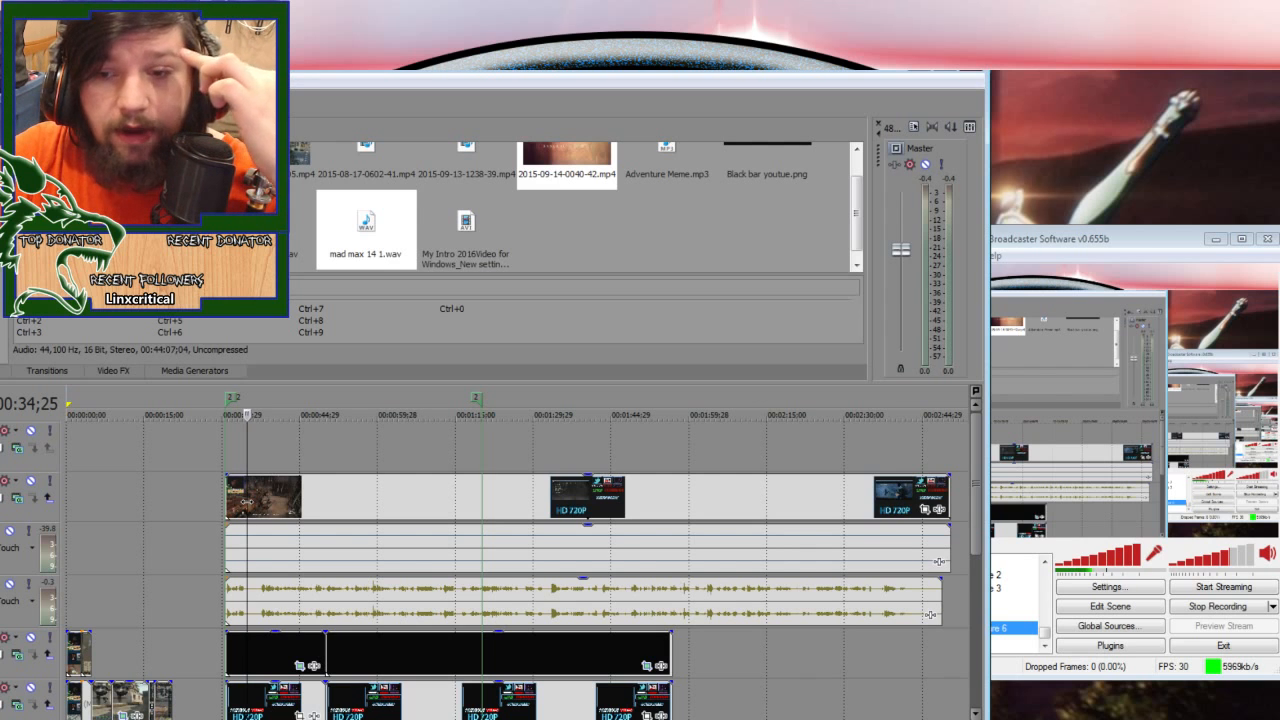
left_click_drag(247, 500, 258, 528)
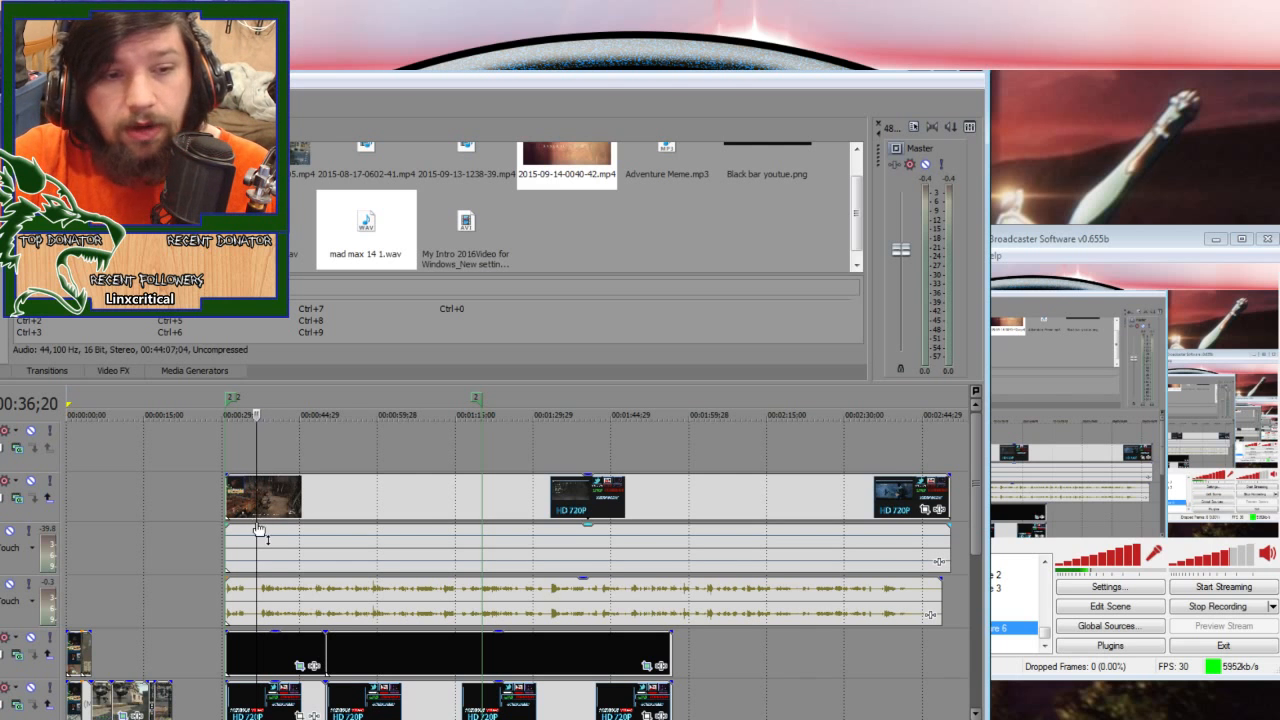
scroll(651, 601, "up", 6)
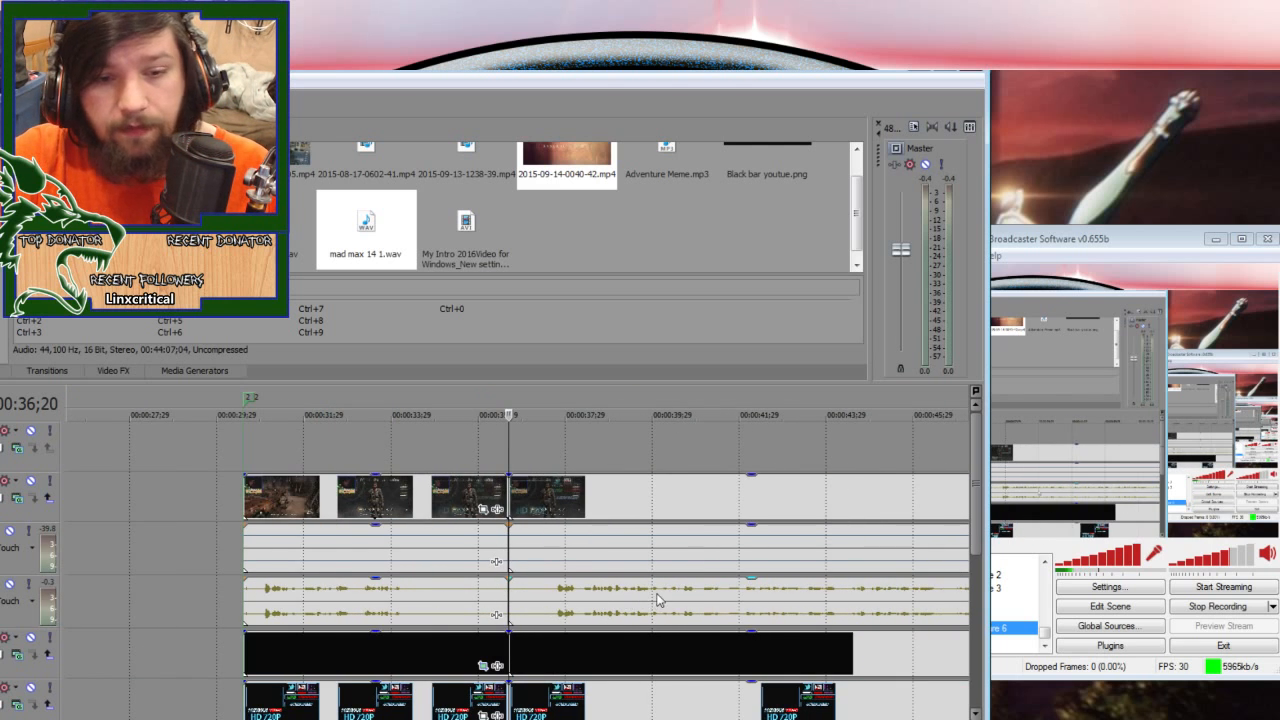
- Shrink the Pan/Crop frame of the gameplay event before the split toward the picture's upper-left corner
left_click(485, 511)
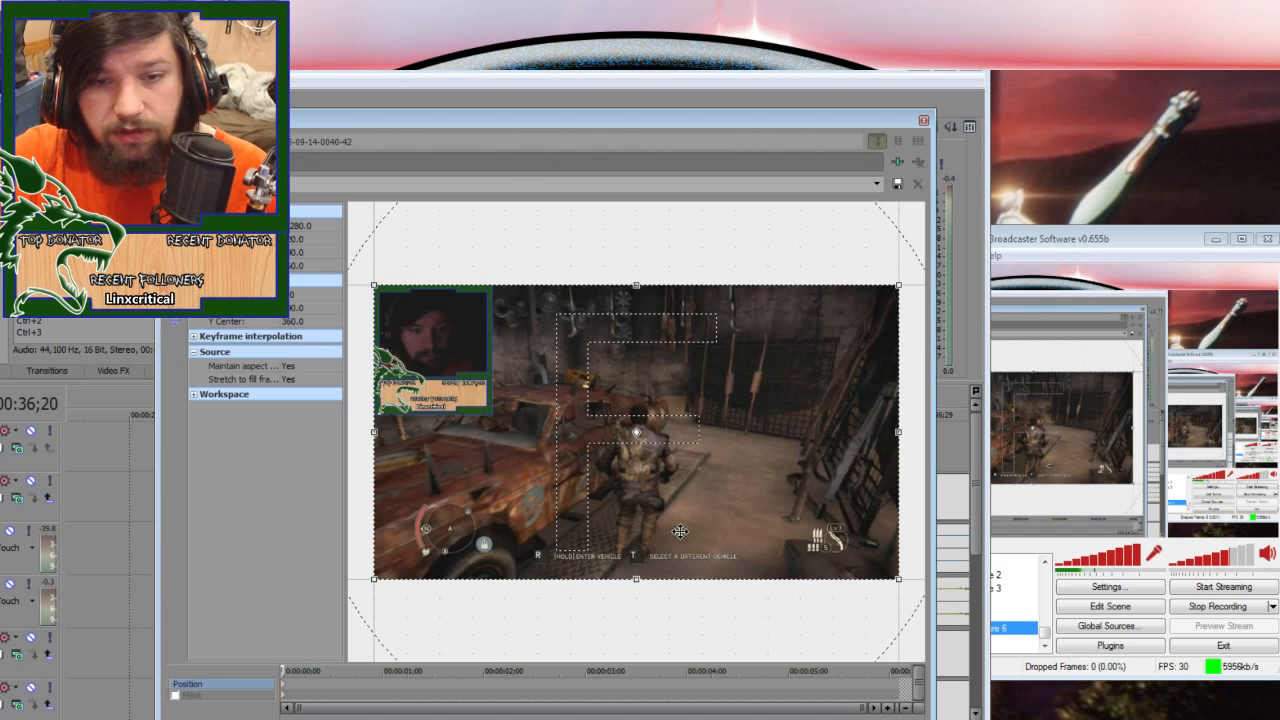
scroll(651, 614, "down", 3)
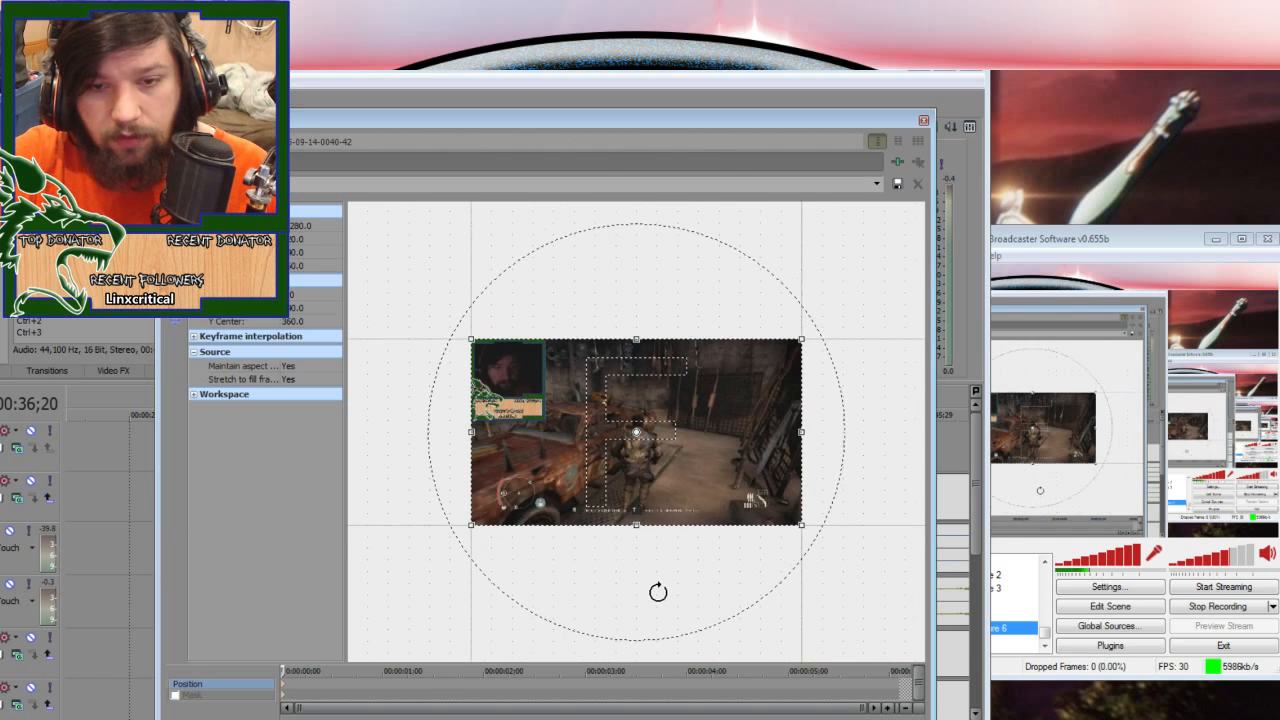
left_click_drag(771, 509, 664, 464)
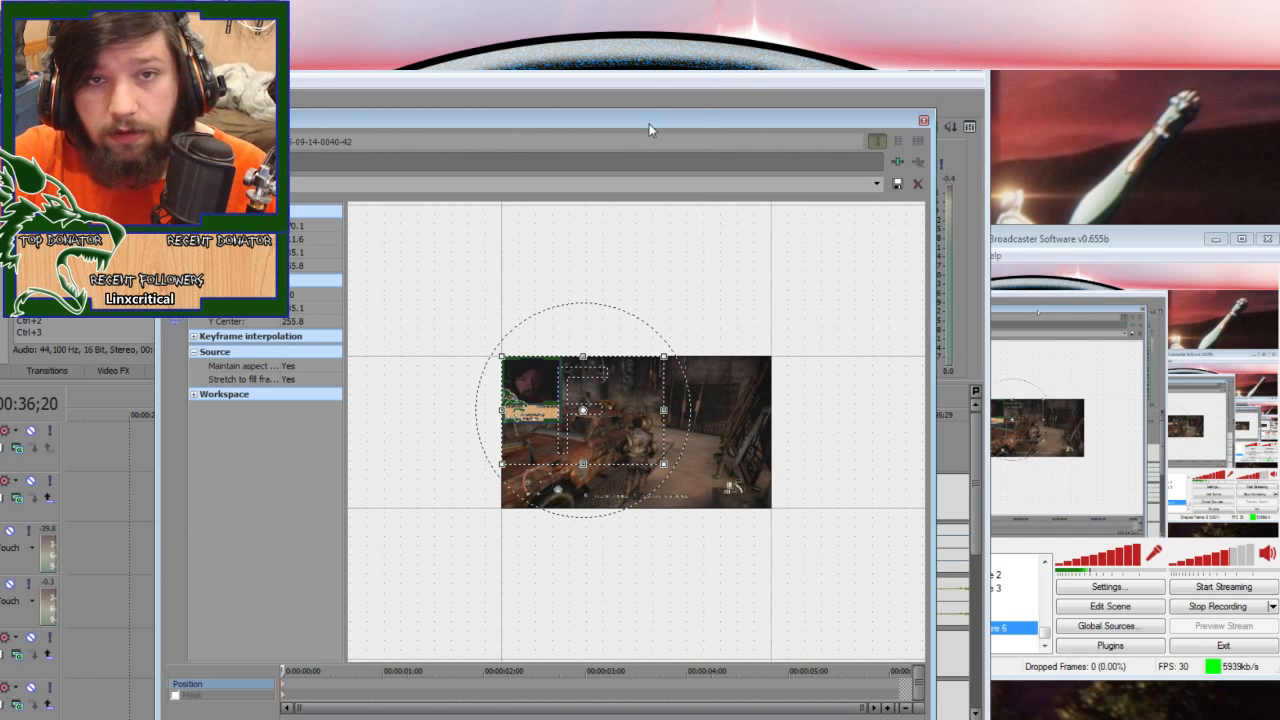
left_click(923, 121)
- At 00:00:35;07, enlarge the gameplay event's Pan/Crop frame well beyond the picture and shift it toward the upper left
left_click(447, 414)
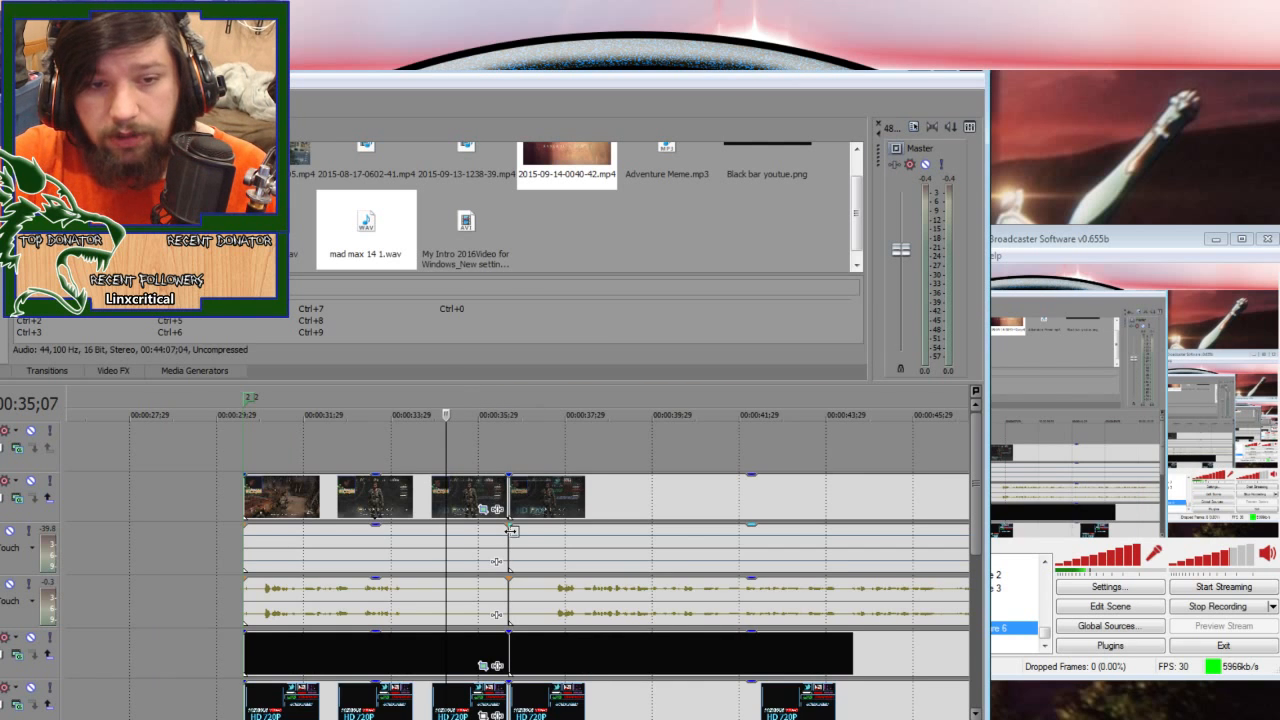
left_click(484, 511)
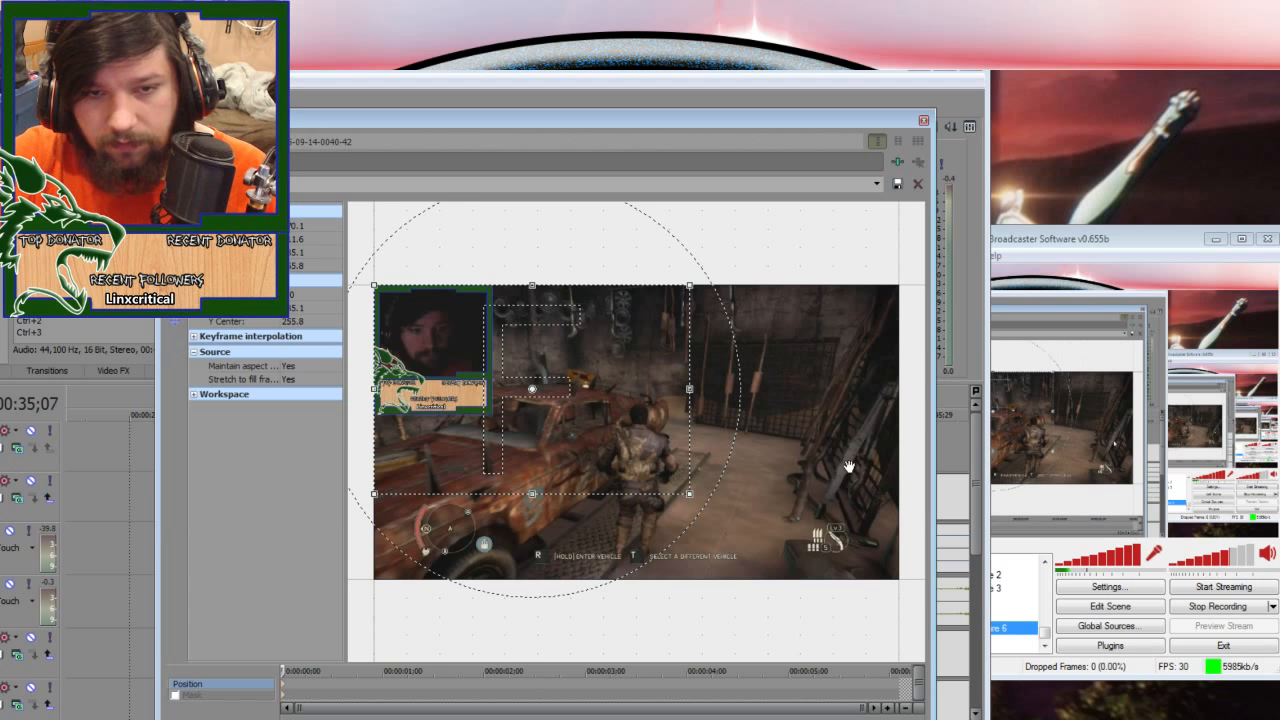
scroll(776, 483, "down", 3)
scroll(776, 483, "down", 2)
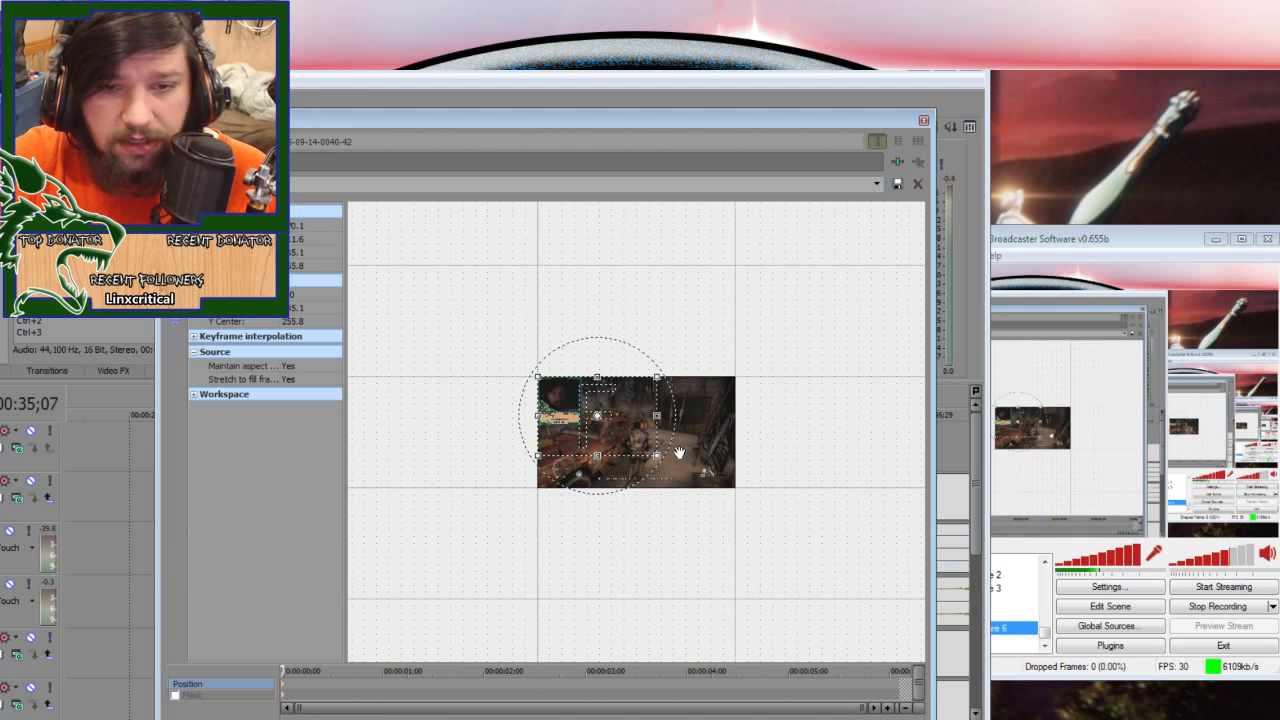
left_click_drag(653, 457, 852, 619)
scroll(721, 509, "down", 2)
left_click_drag(721, 509, 686, 425)
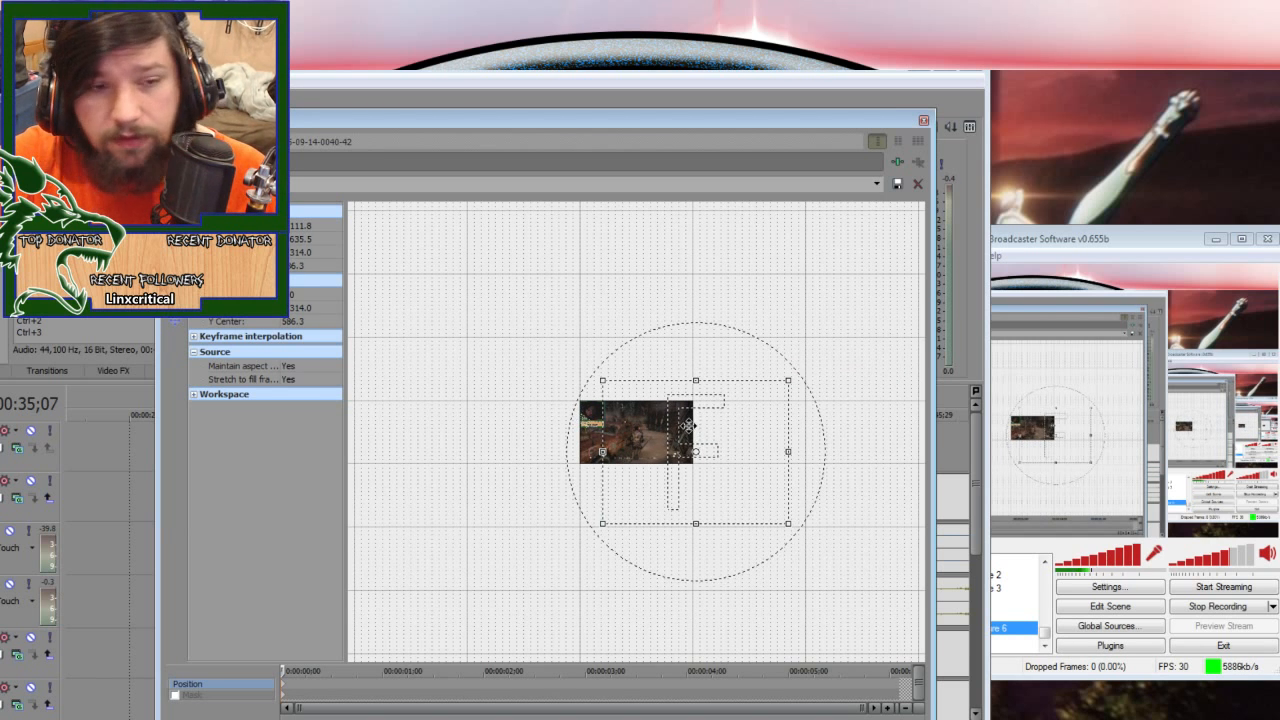
- Set Maintain aspect ratio to No and widen the gameplay event's crop frame, keeping its left edge just outside the picture
left_click(279, 369)
left_click(291, 369)
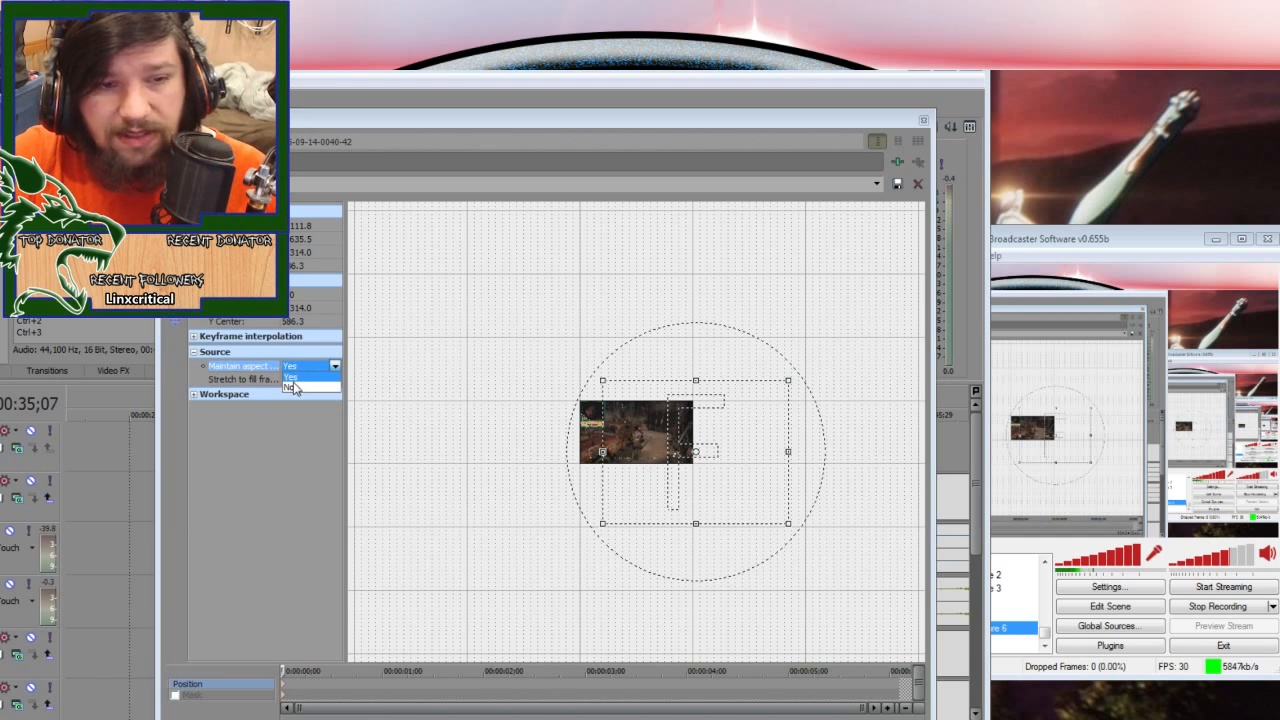
left_click(320, 387)
left_click_drag(661, 443, 636, 445)
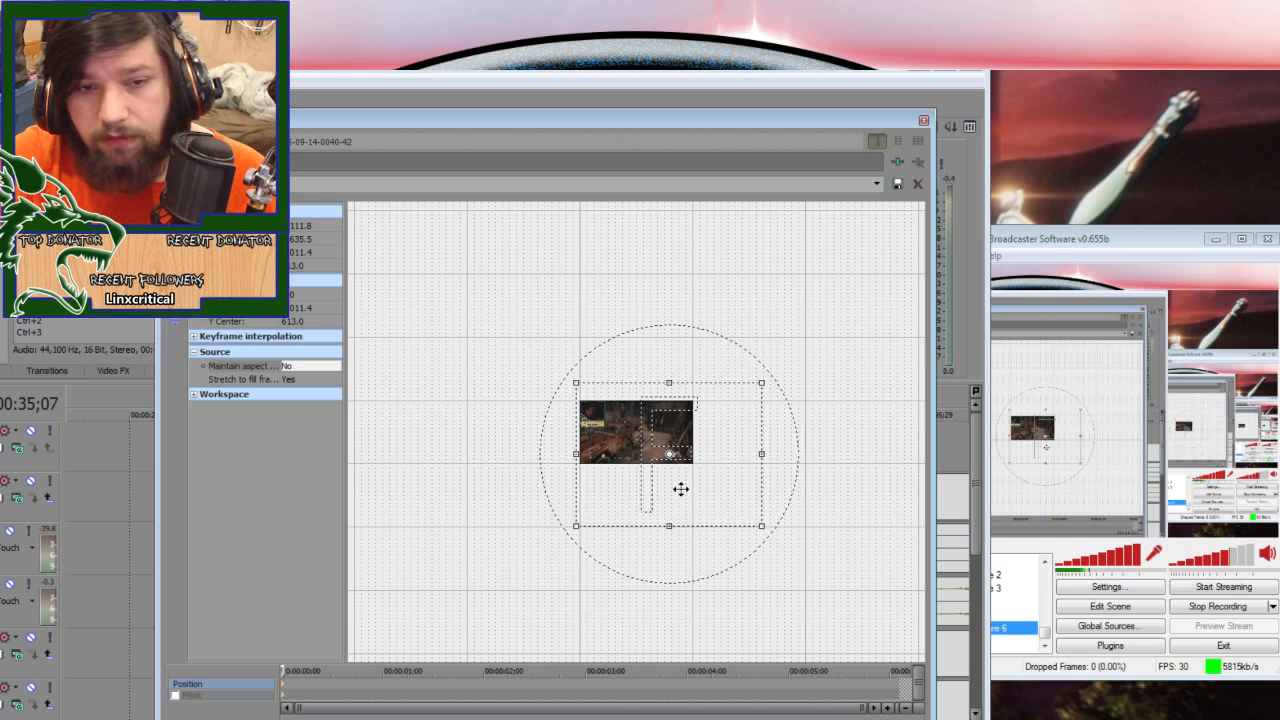
left_click_drag(759, 522, 761, 525)
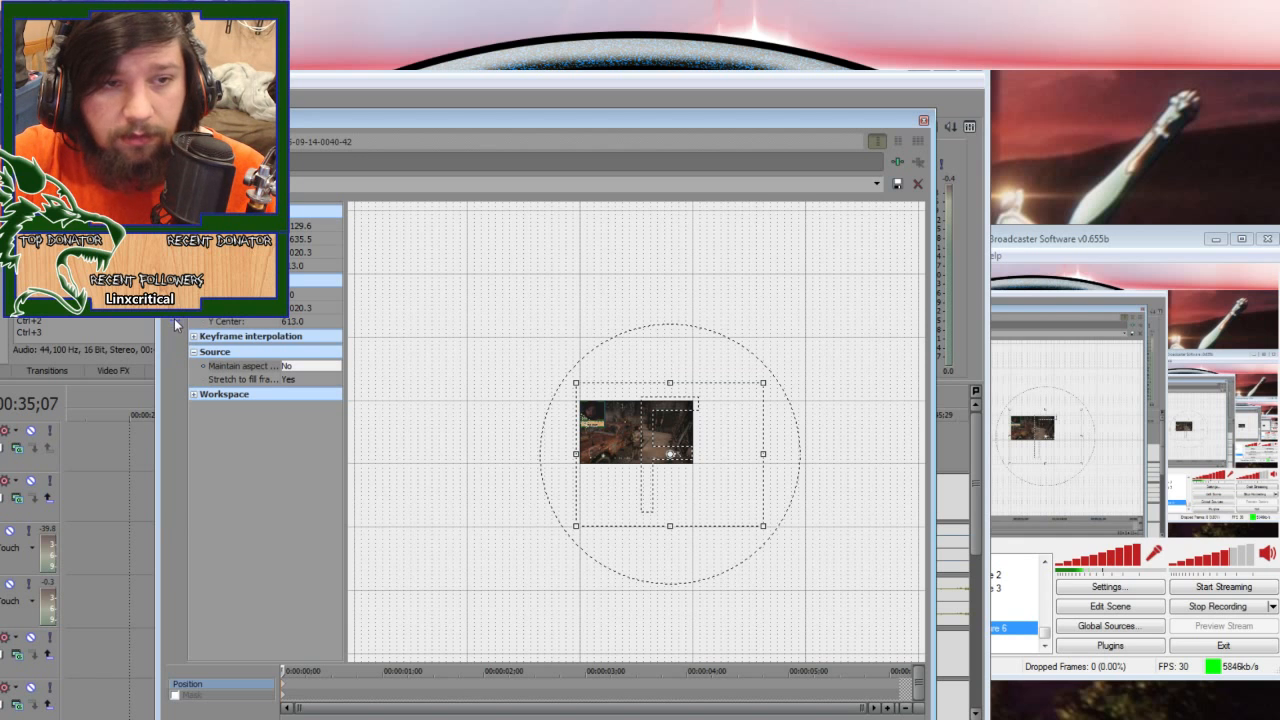
left_click_drag(762, 453, 803, 456)
left_click_drag(580, 455, 573, 456)
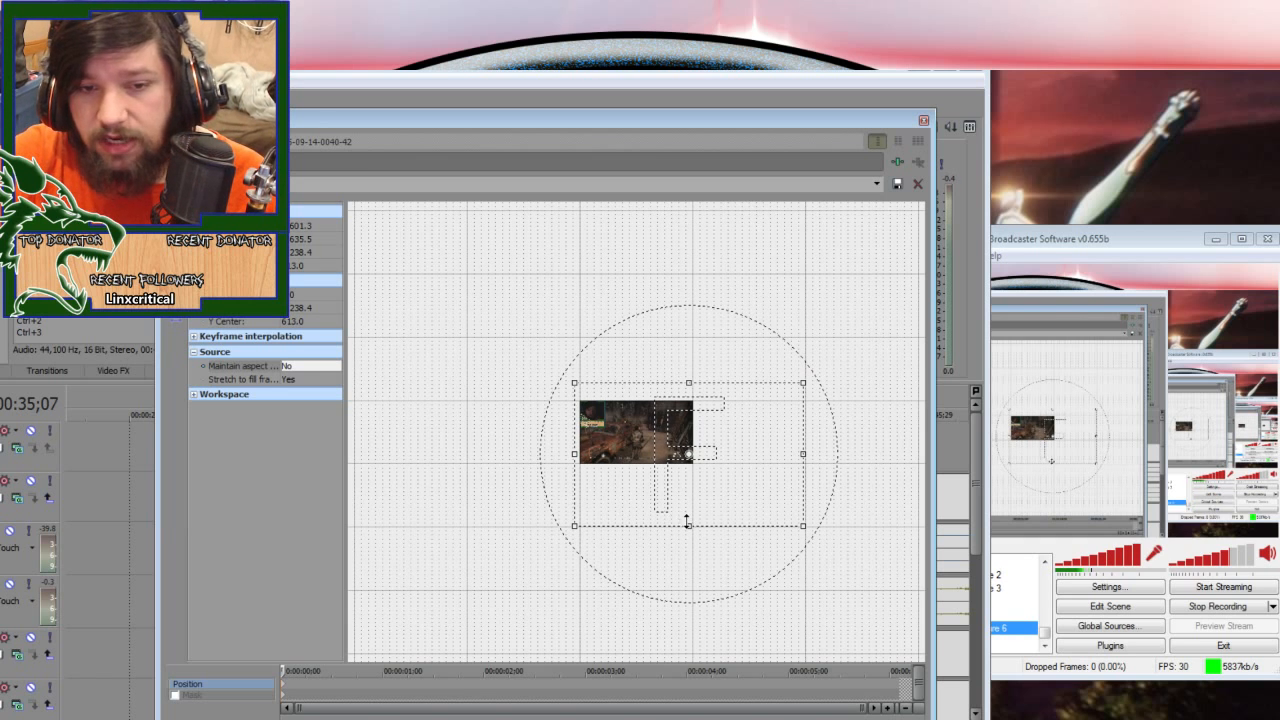
- Fine-tune the crop frame's height, width and vertical position so the gameplay fits the box in the ending overlay
left_click_drag(688, 526, 690, 521)
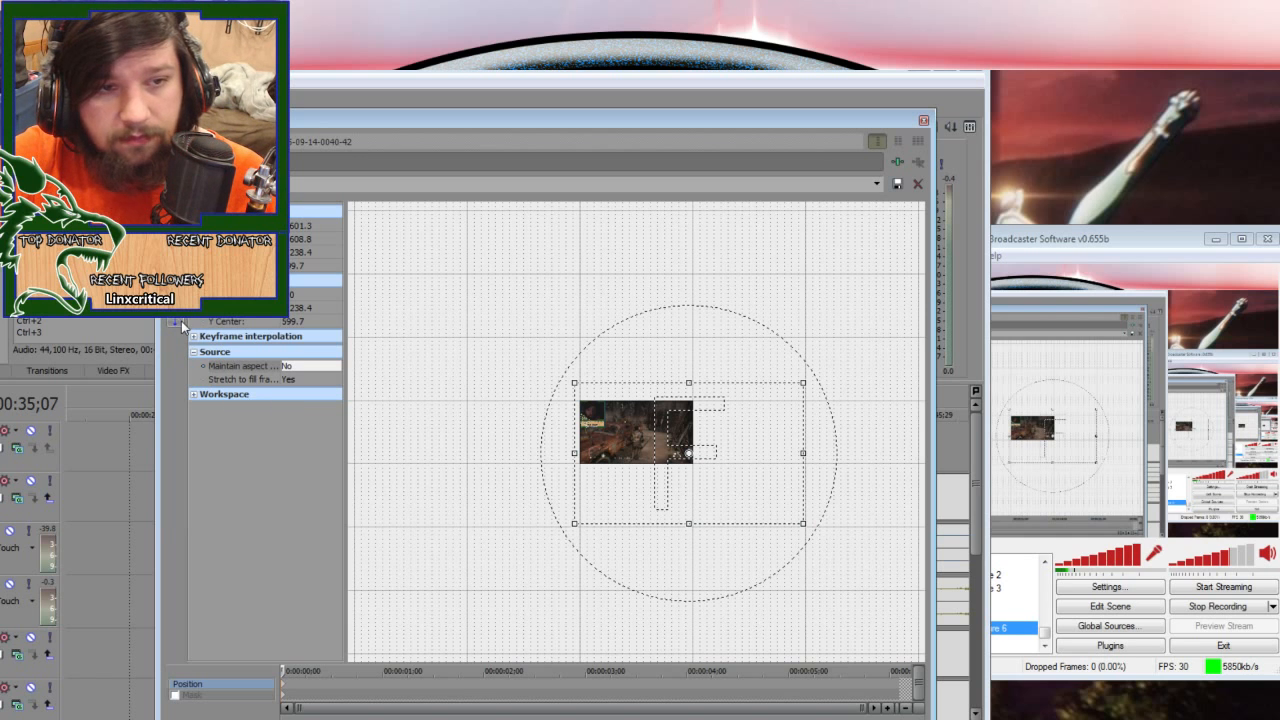
mouse_move(684, 387)
left_mouse_down()
mouse_move(686, 374)
mouse_move(678, 384)
left_mouse_up()
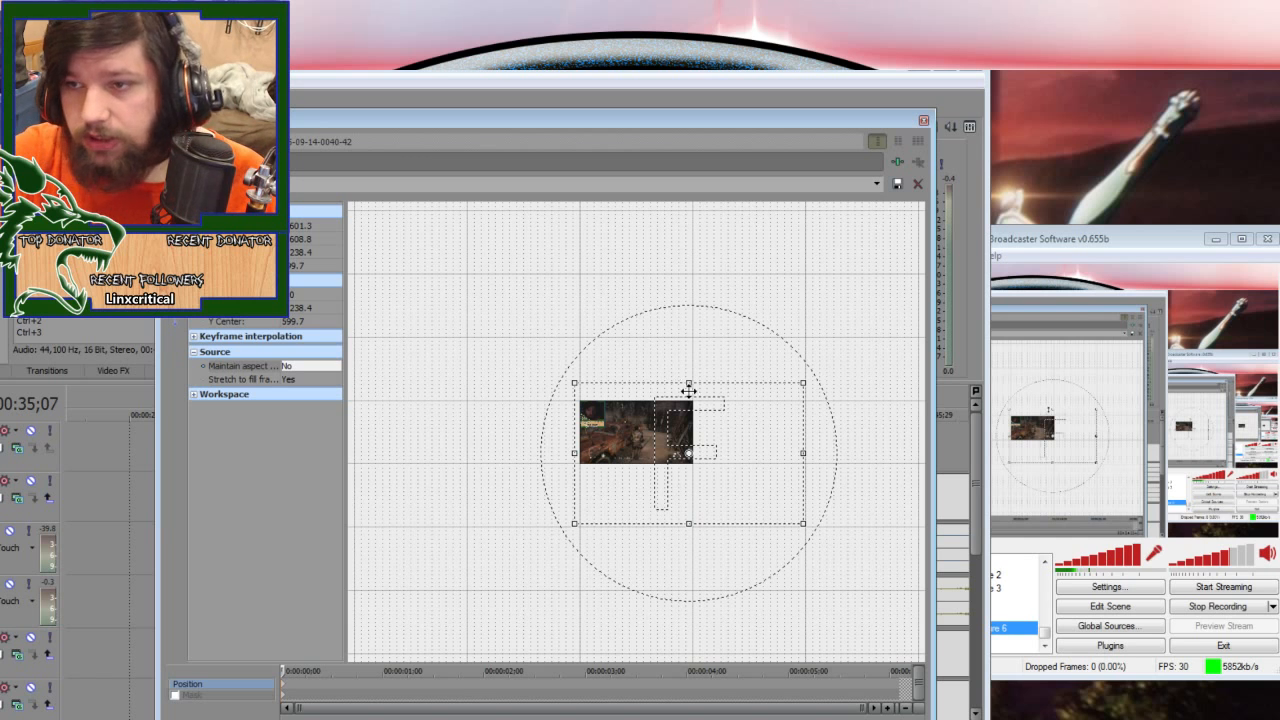
left_click_drag(689, 523, 690, 520)
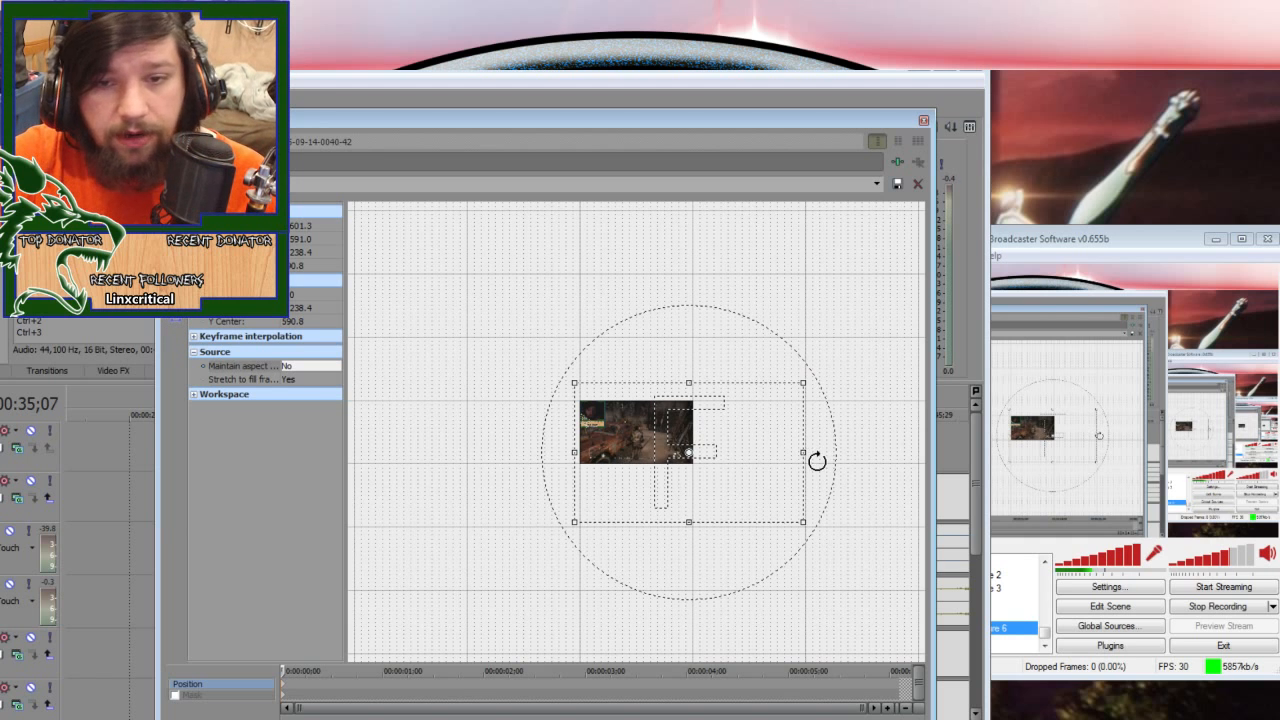
mouse_move(803, 453)
left_mouse_down()
mouse_move(780, 451)
mouse_move(807, 452)
left_mouse_up()
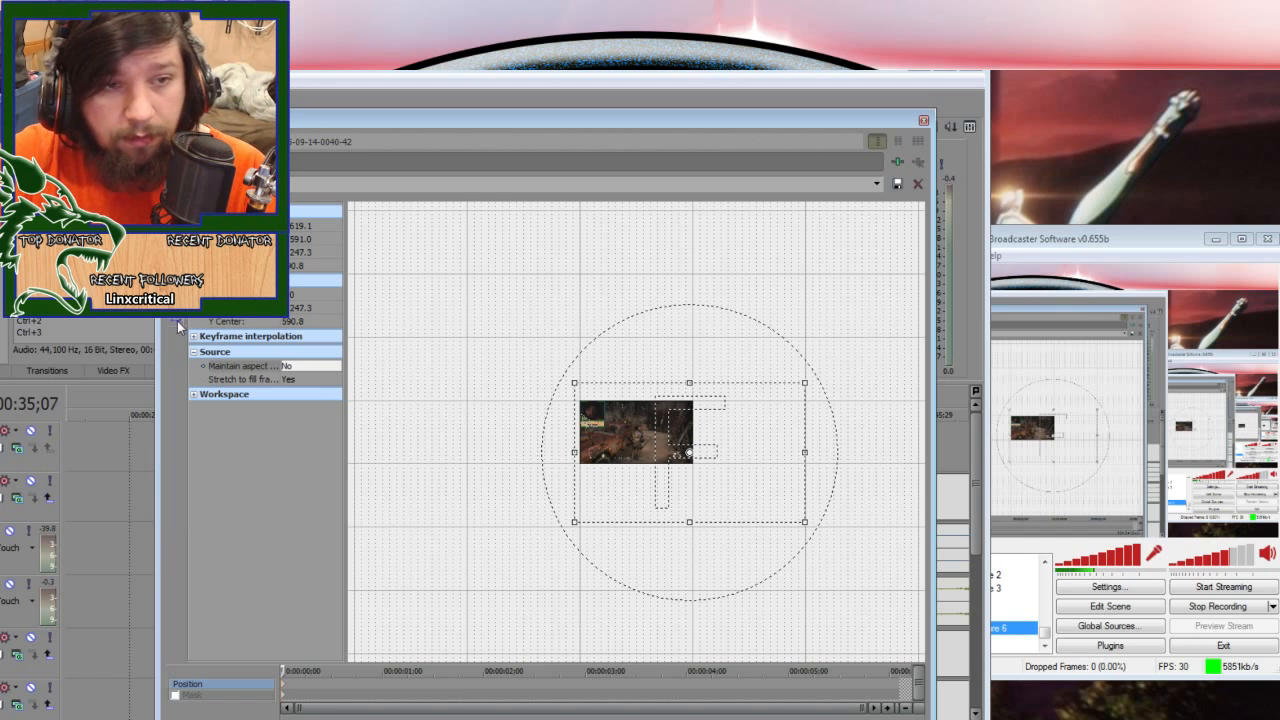
left_click_drag(674, 469, 672, 469)
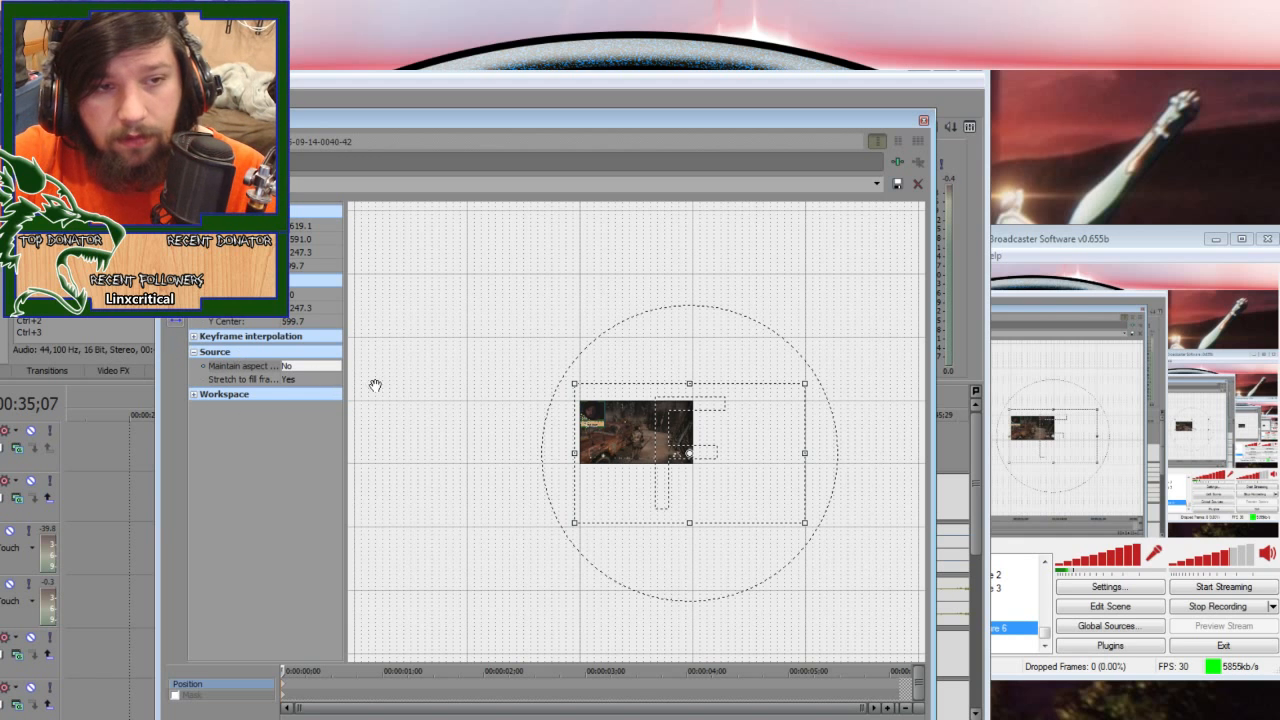
left_click_drag(823, 457, 823, 458)
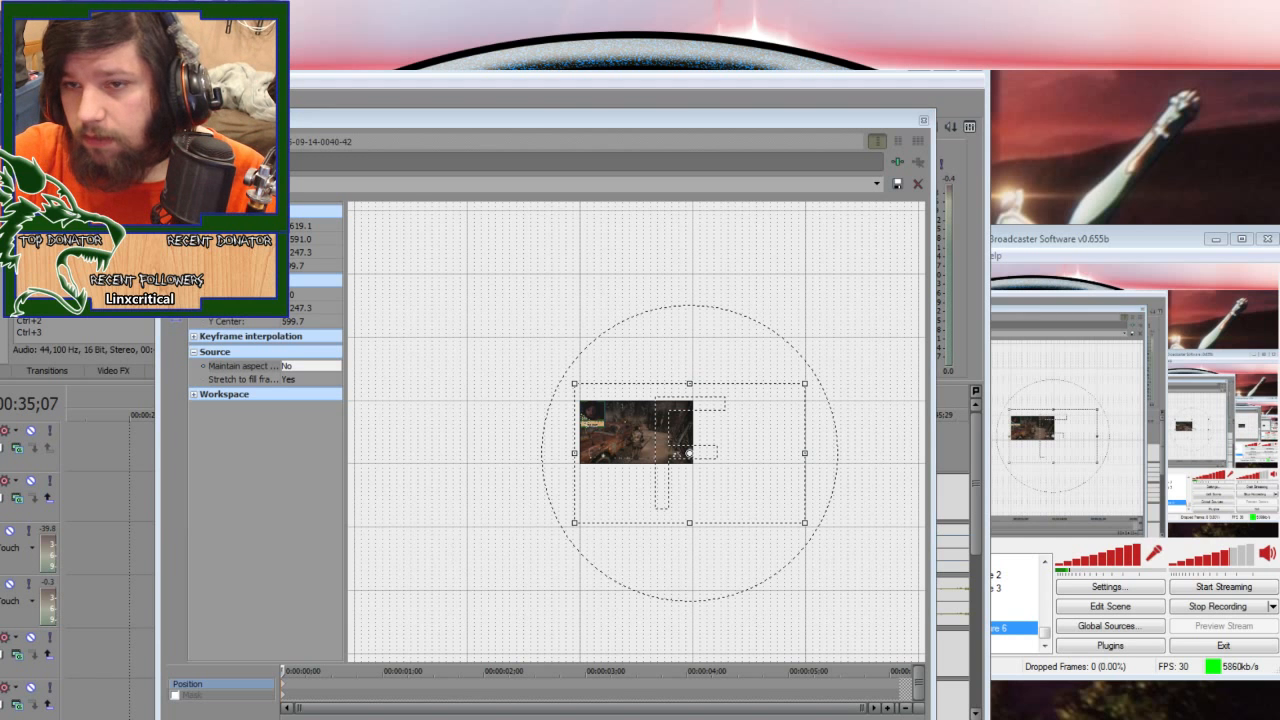
- Check the gameplay's fit inside the ending overlay in the video preview, then close the preview and Pan/Crop windows
key("alt+4")
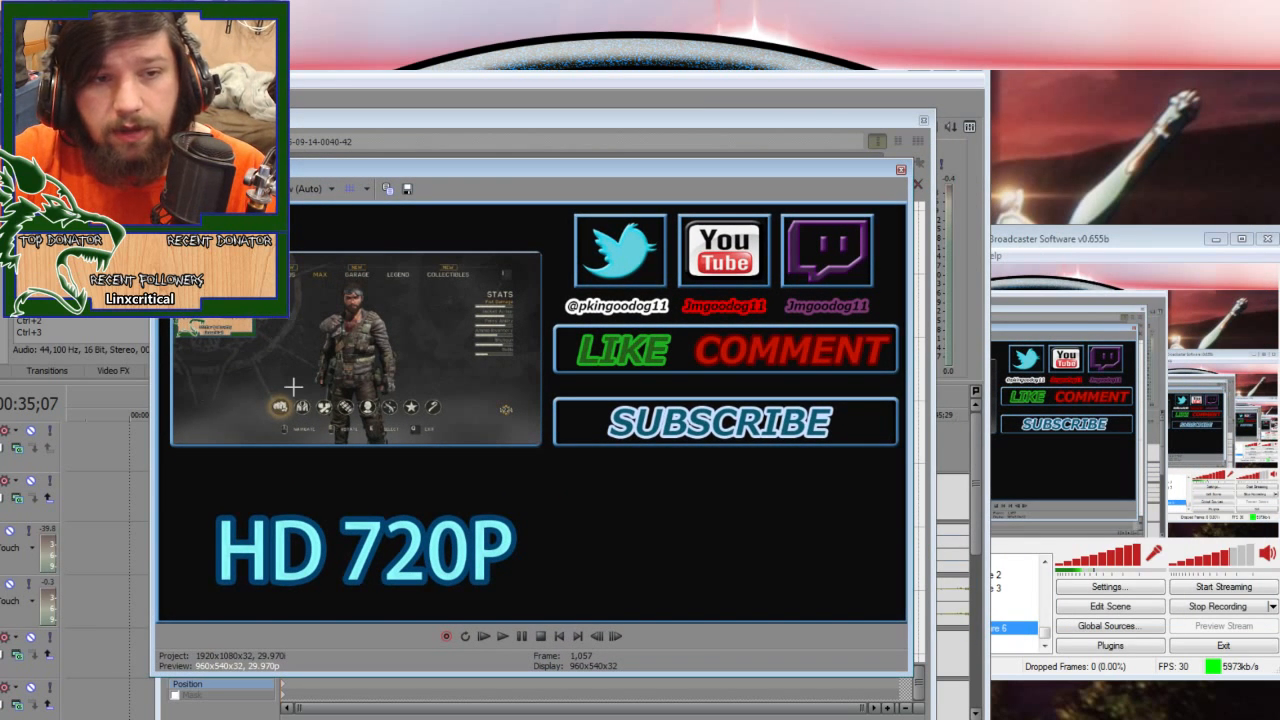
left_click_drag(508, 173, 610, 198)
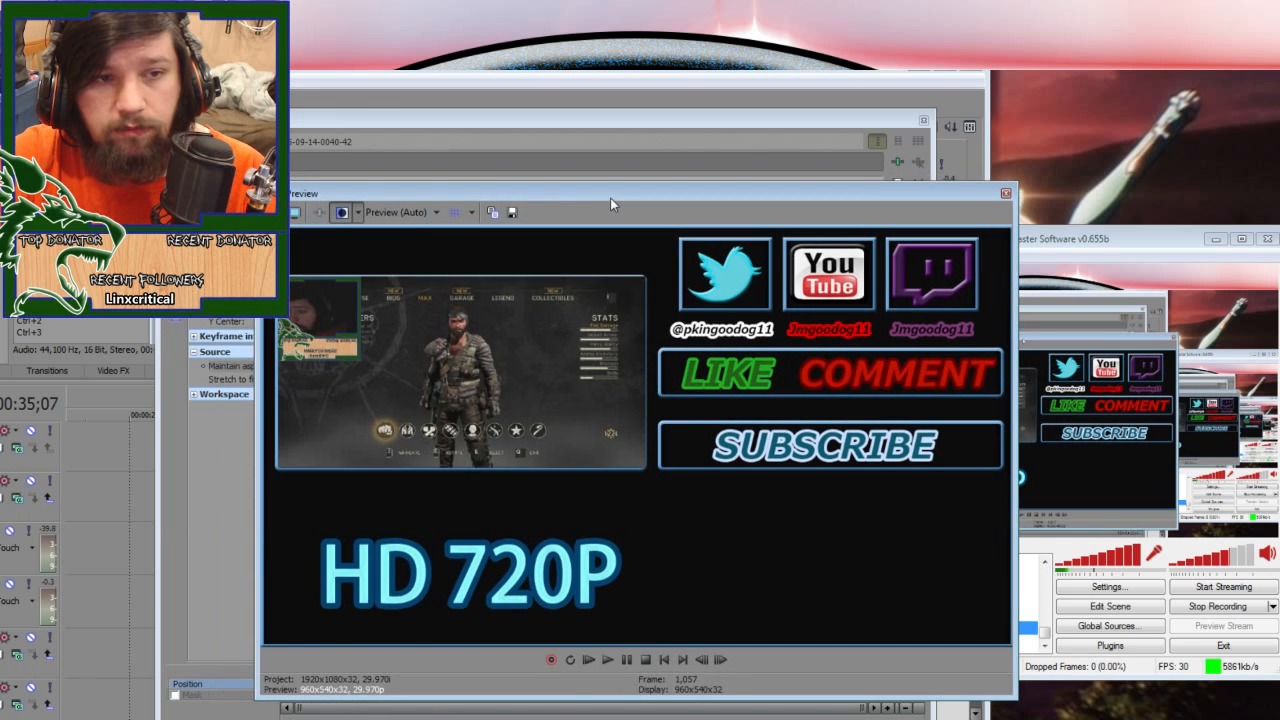
left_click(1005, 195)
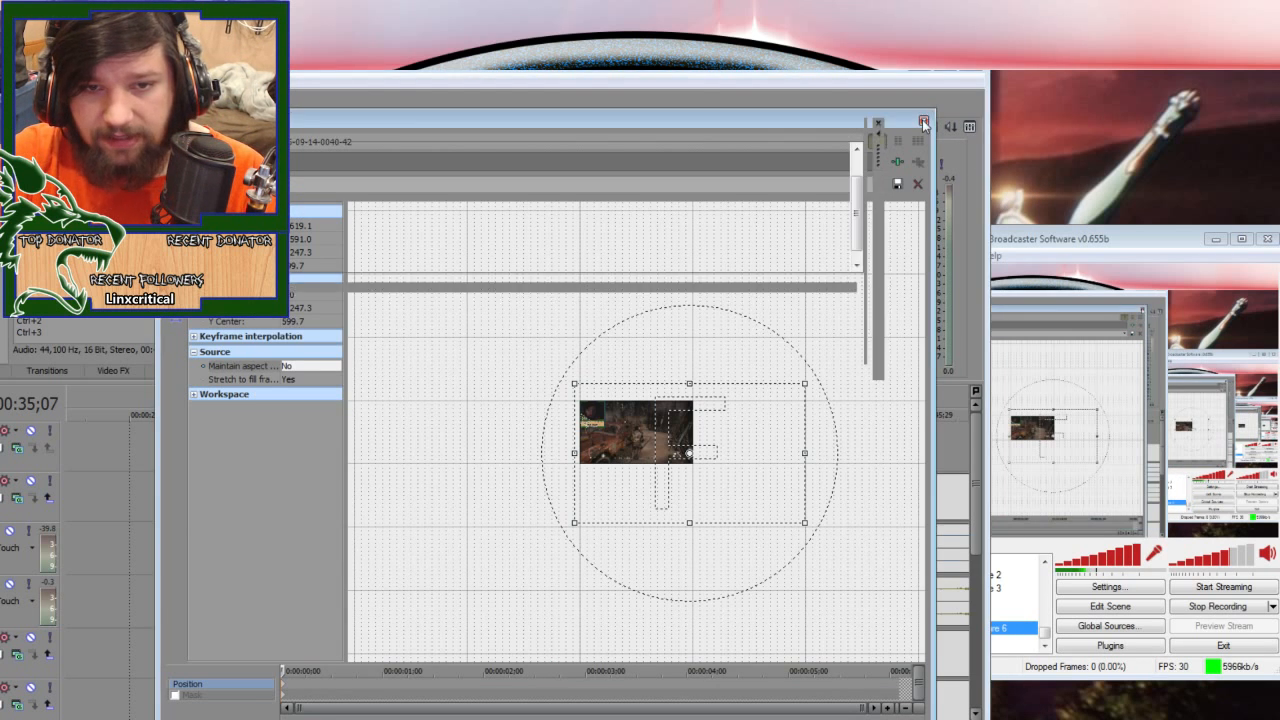
left_click(923, 121)
- Show the other gameplay project's video preview, move it aside, and zoom out on that project's timeline
left_click(431, 397)
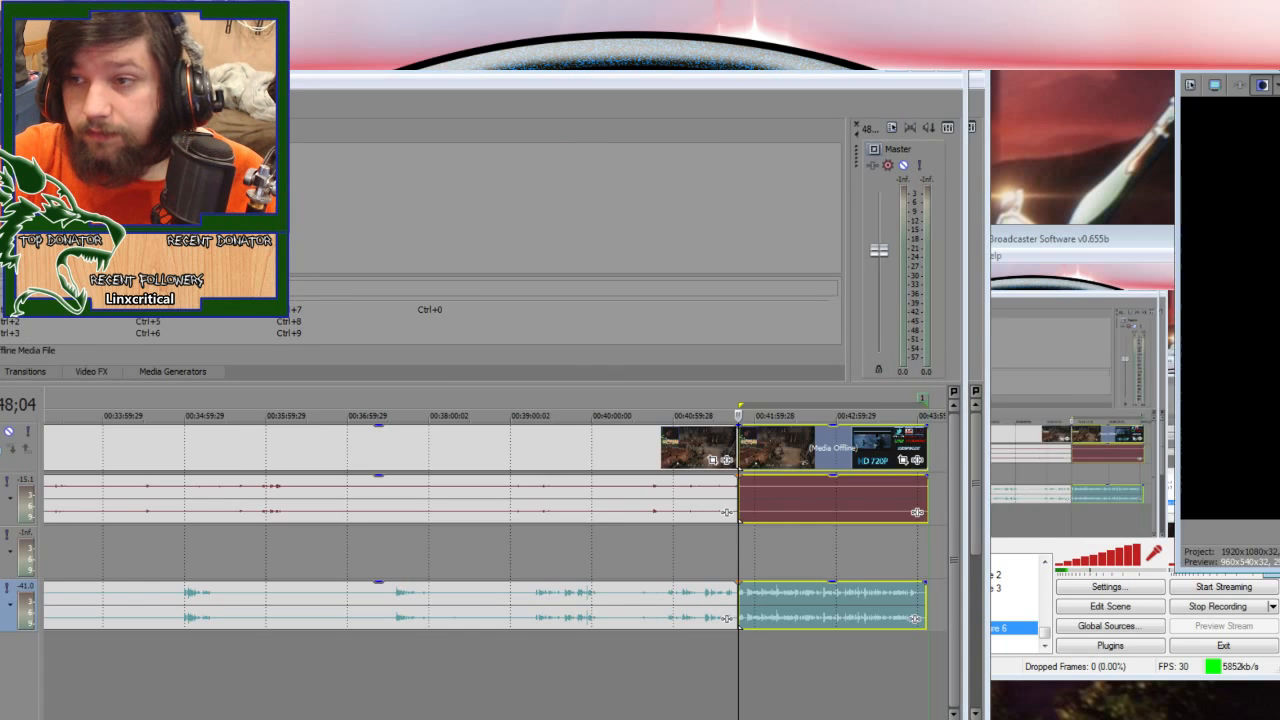
key("alt+4")
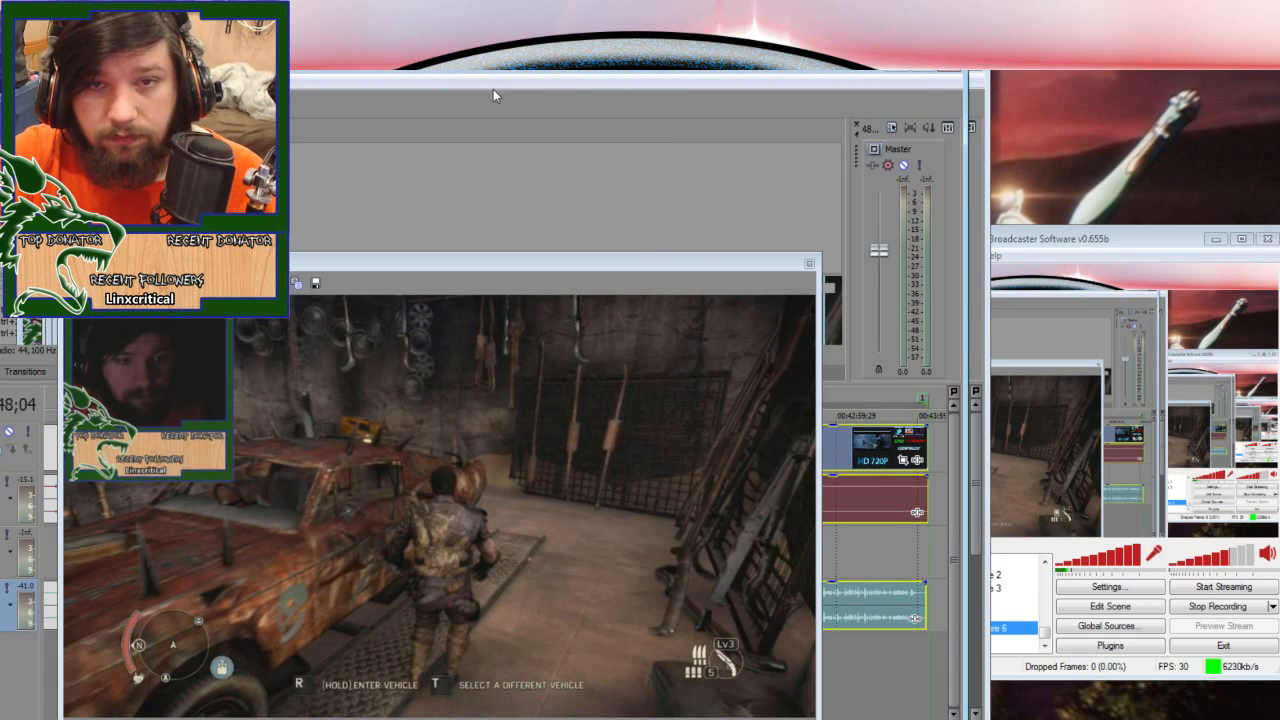
left_click_drag(622, 262, 1005, 296)
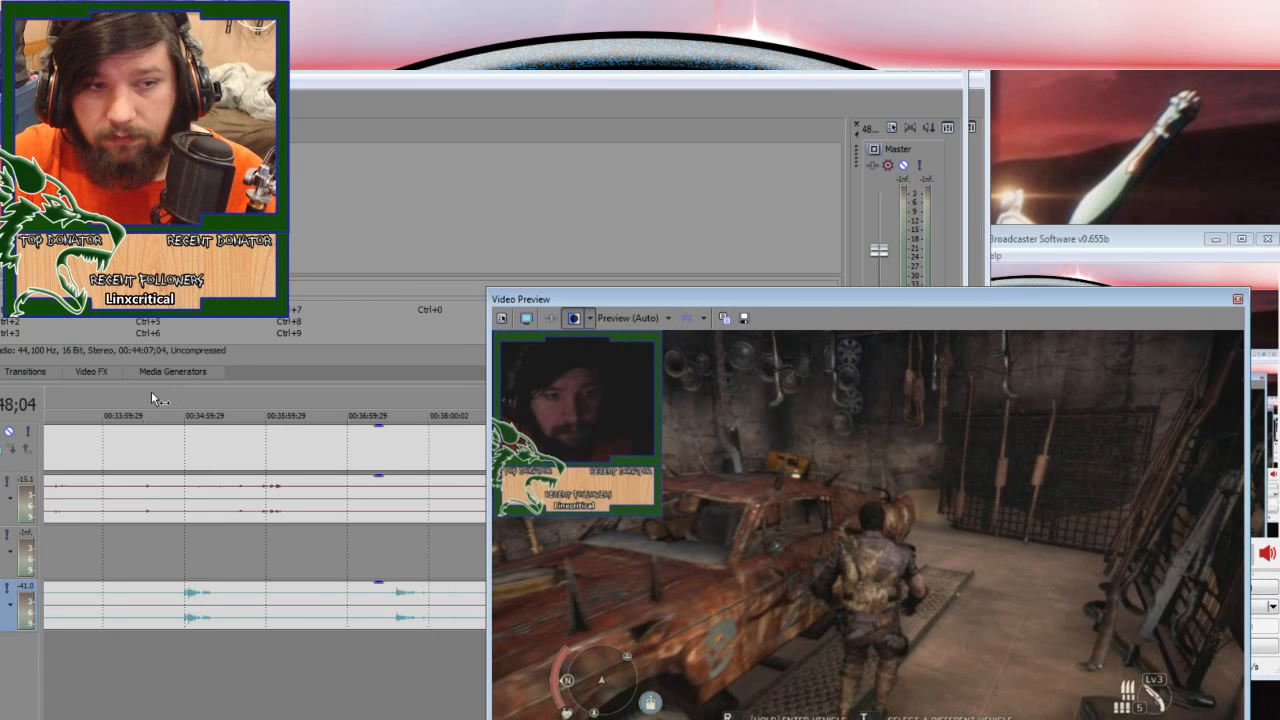
left_click(160, 398)
scroll(220, 400, "down", 10)
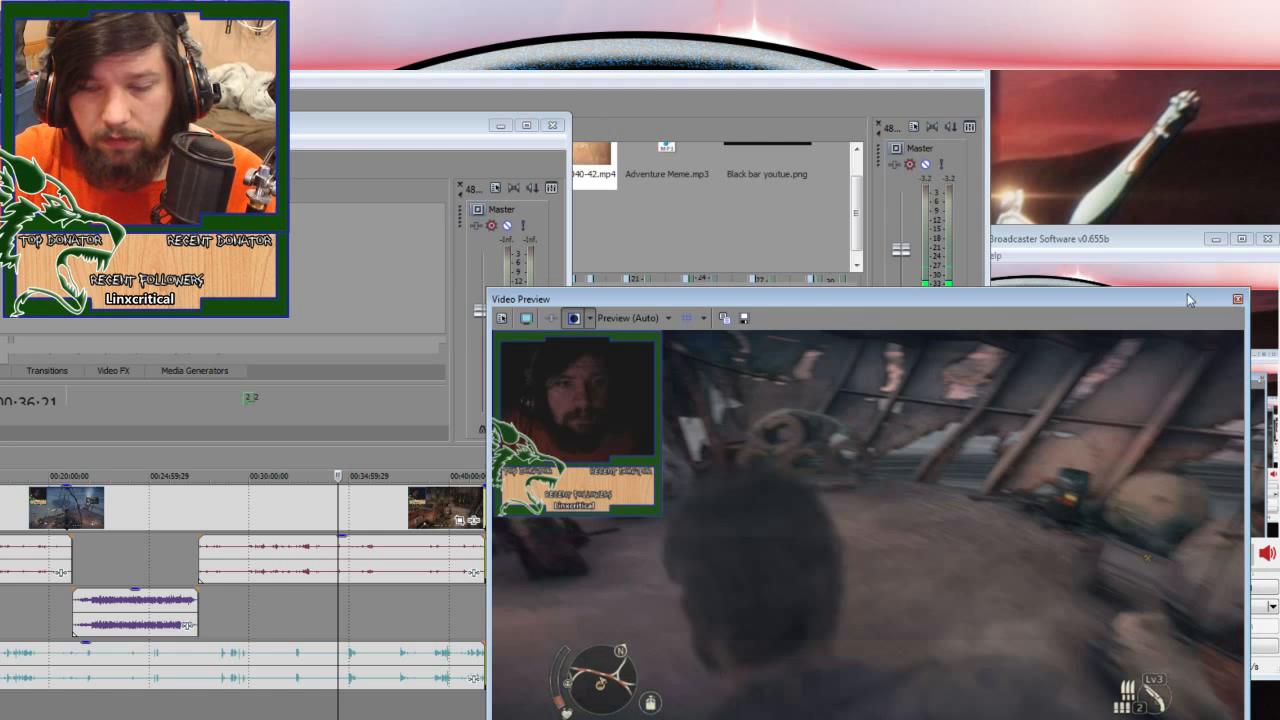
- Bring the ending overlay project back to the front and stop its playback
key("alt+Tab")
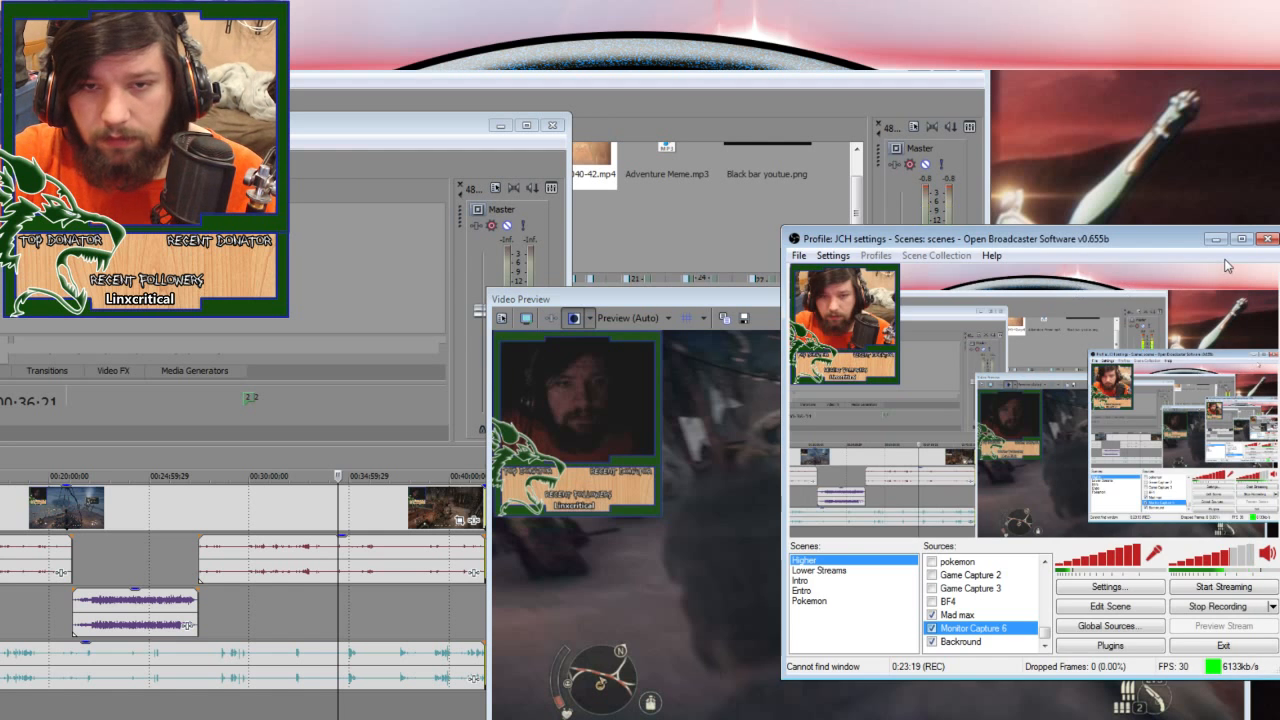
left_click(604, 300)
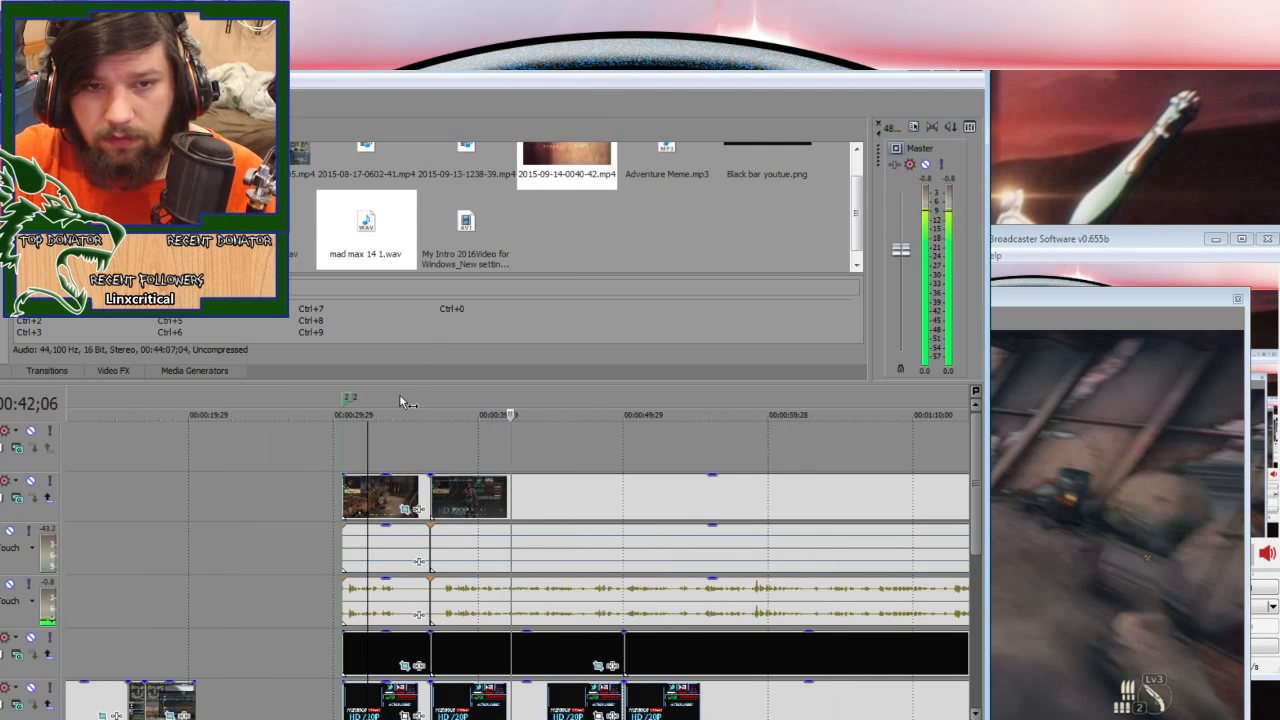
key("space")
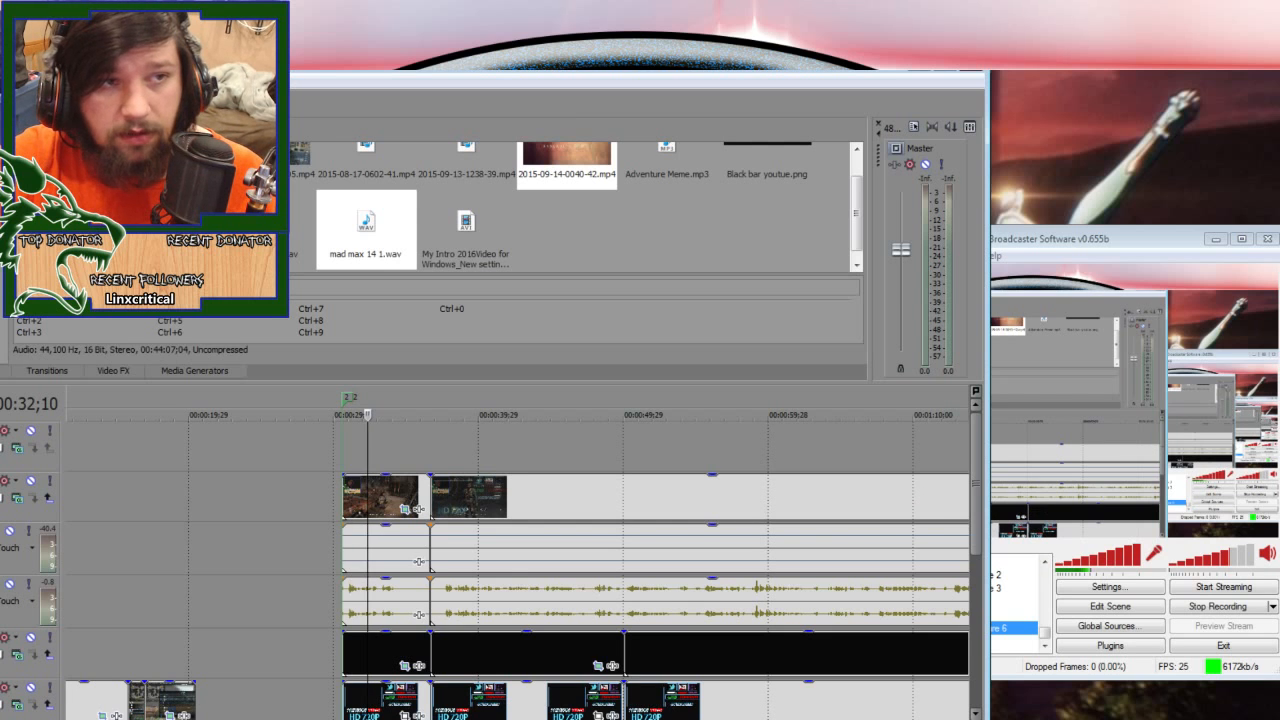
- Review the Render As output file and format template settings for the project, then leave without rendering
key("alt+v")
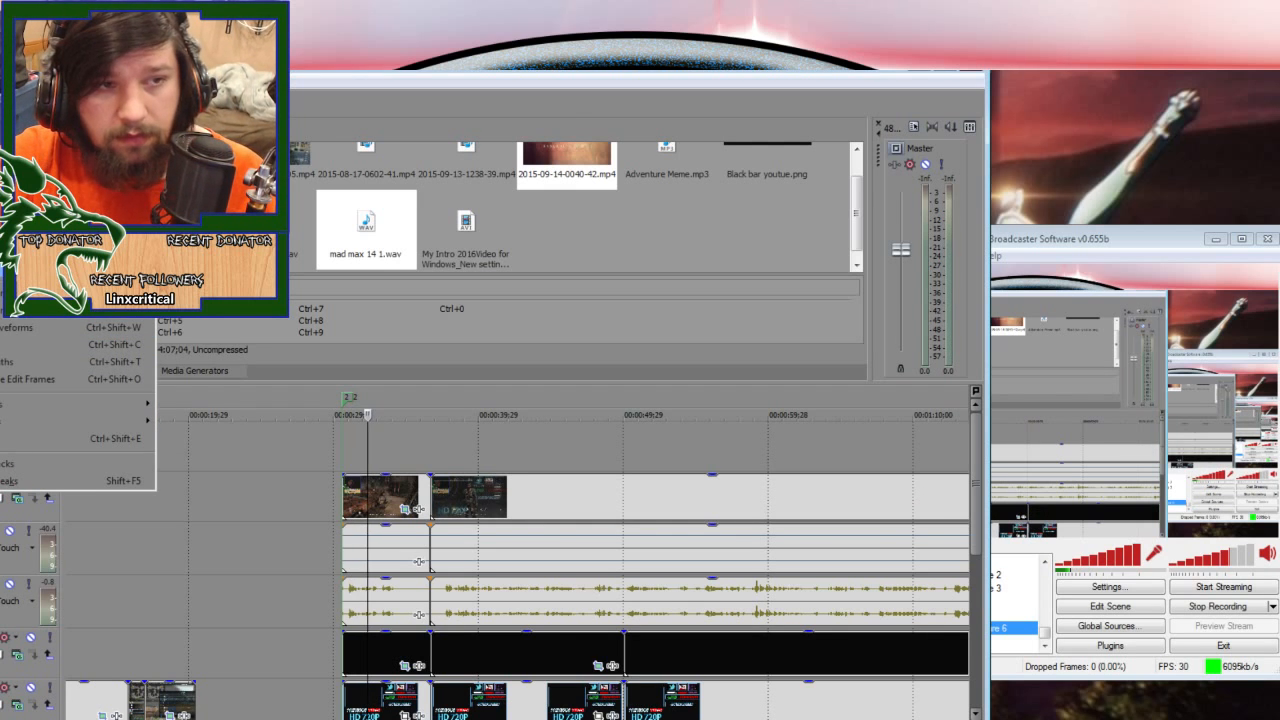
mouse_move(3, 97)
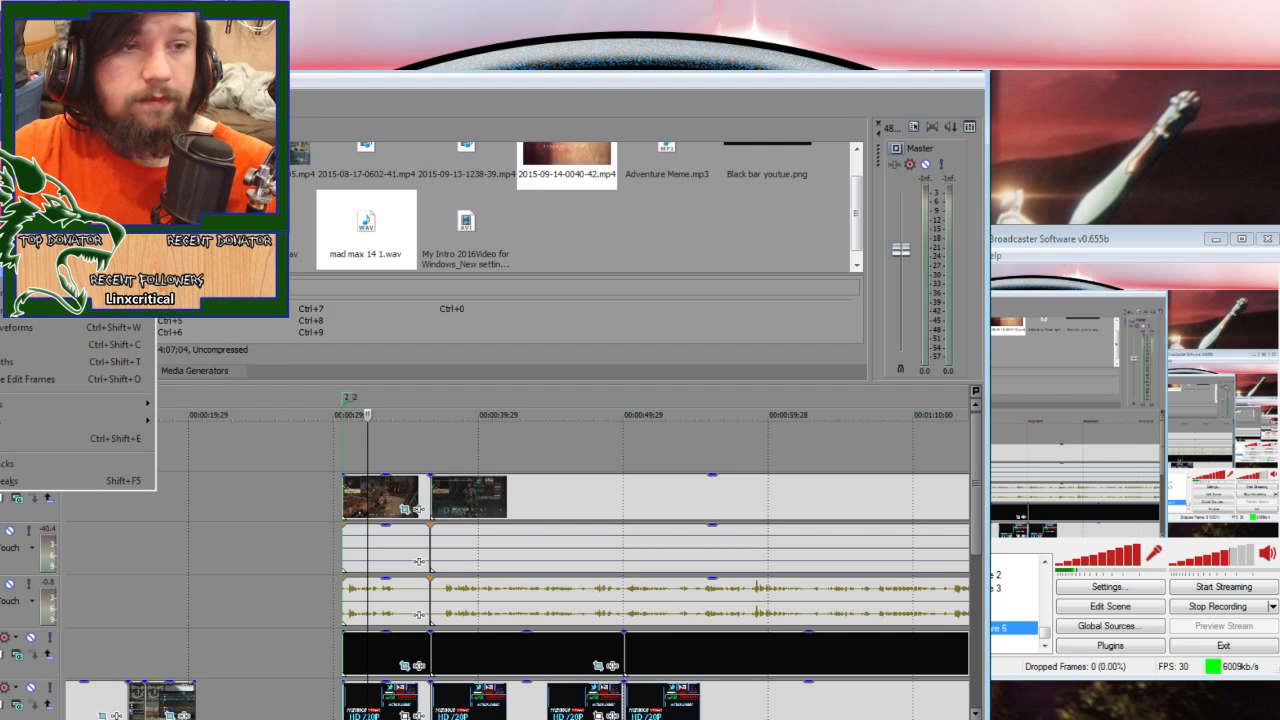
left_click(60, 268)
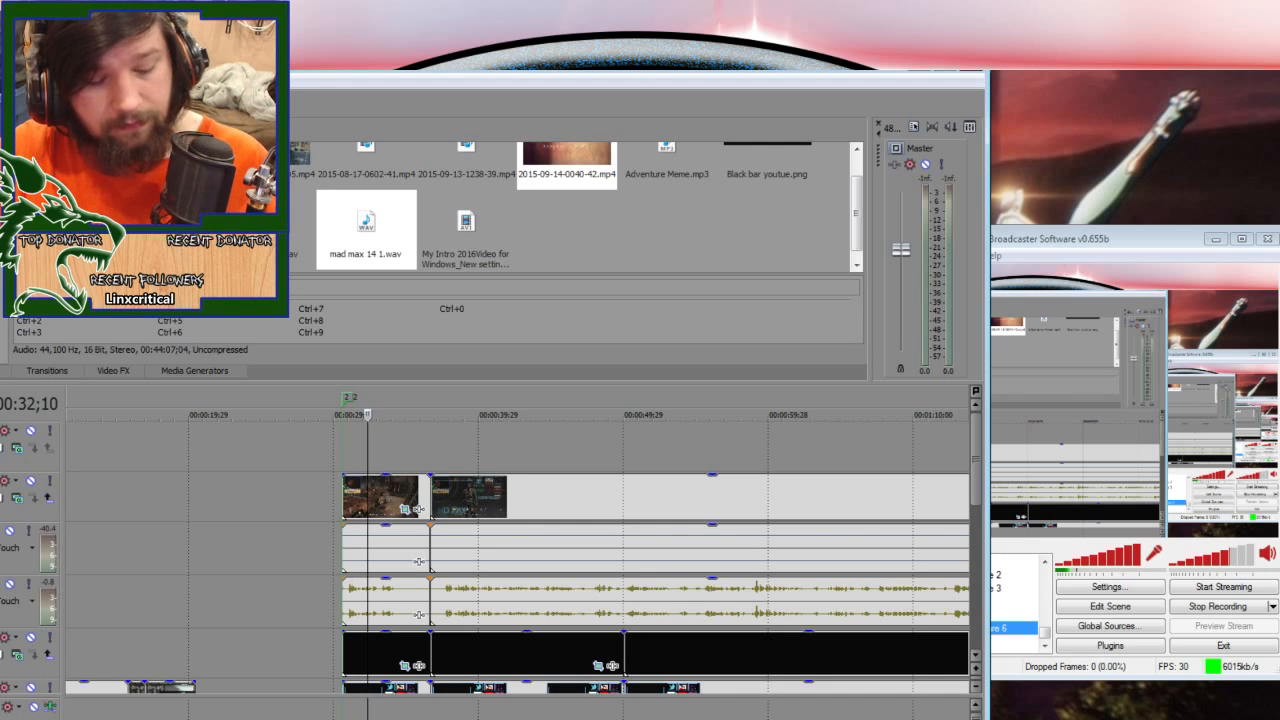
key("alt+i")
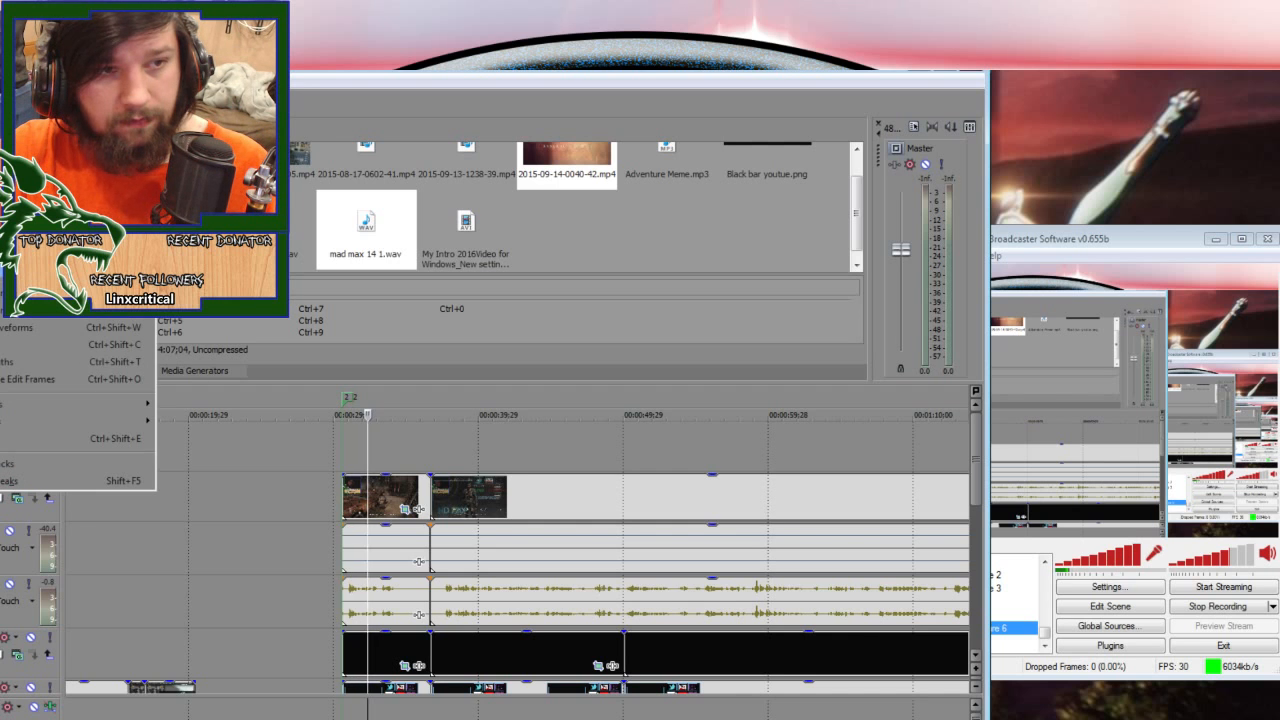
left_click(60, 268)
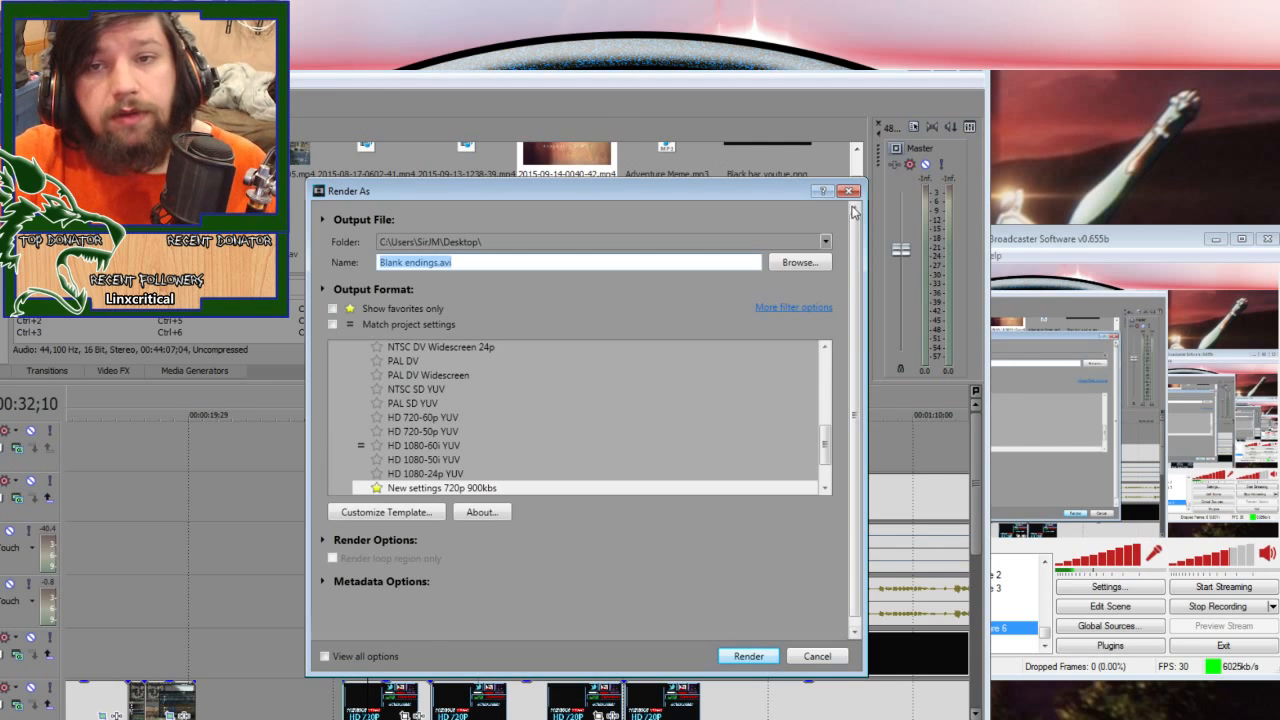
left_click(854, 190)
left_click(3, 98)
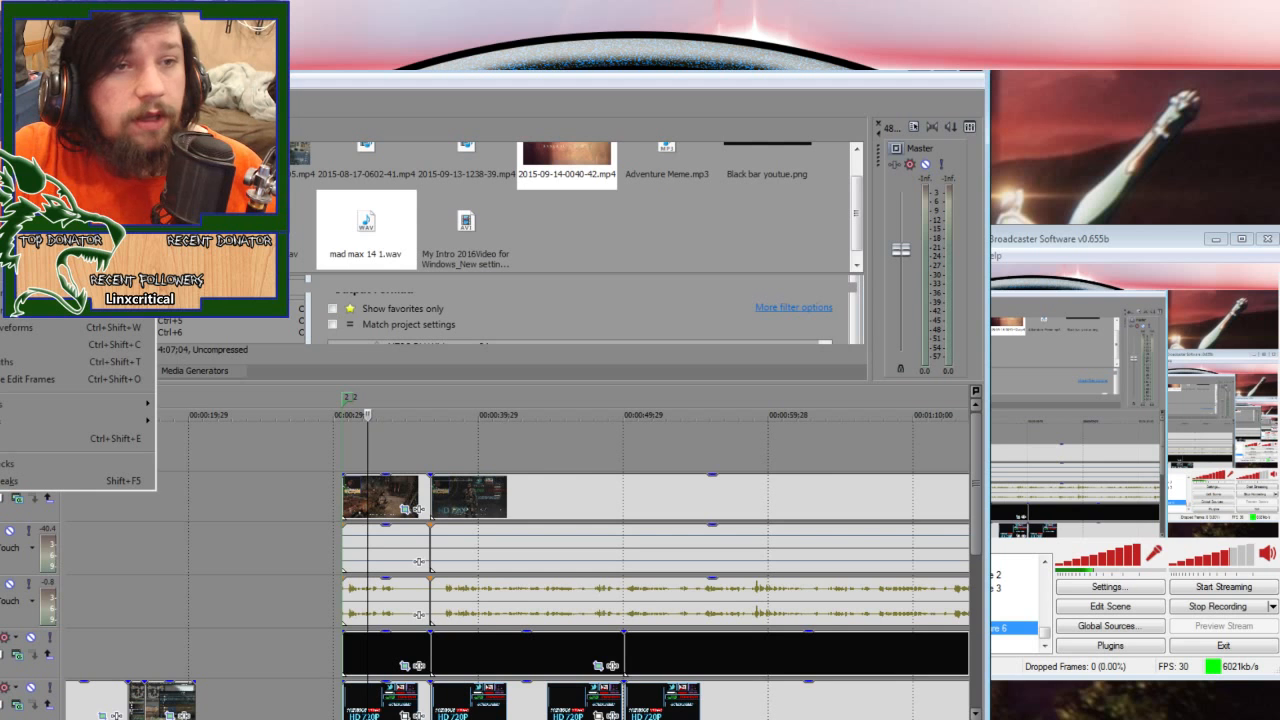
mouse_move(60, 141)
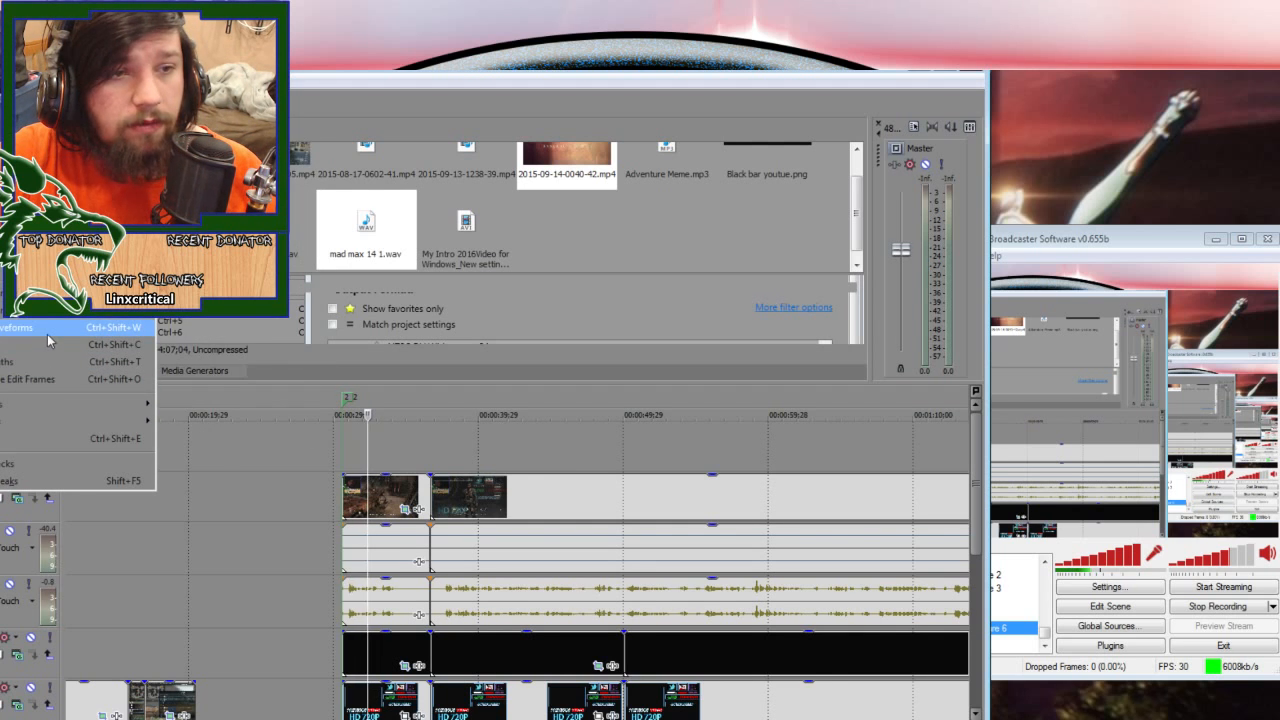
mouse_move(3, 98)
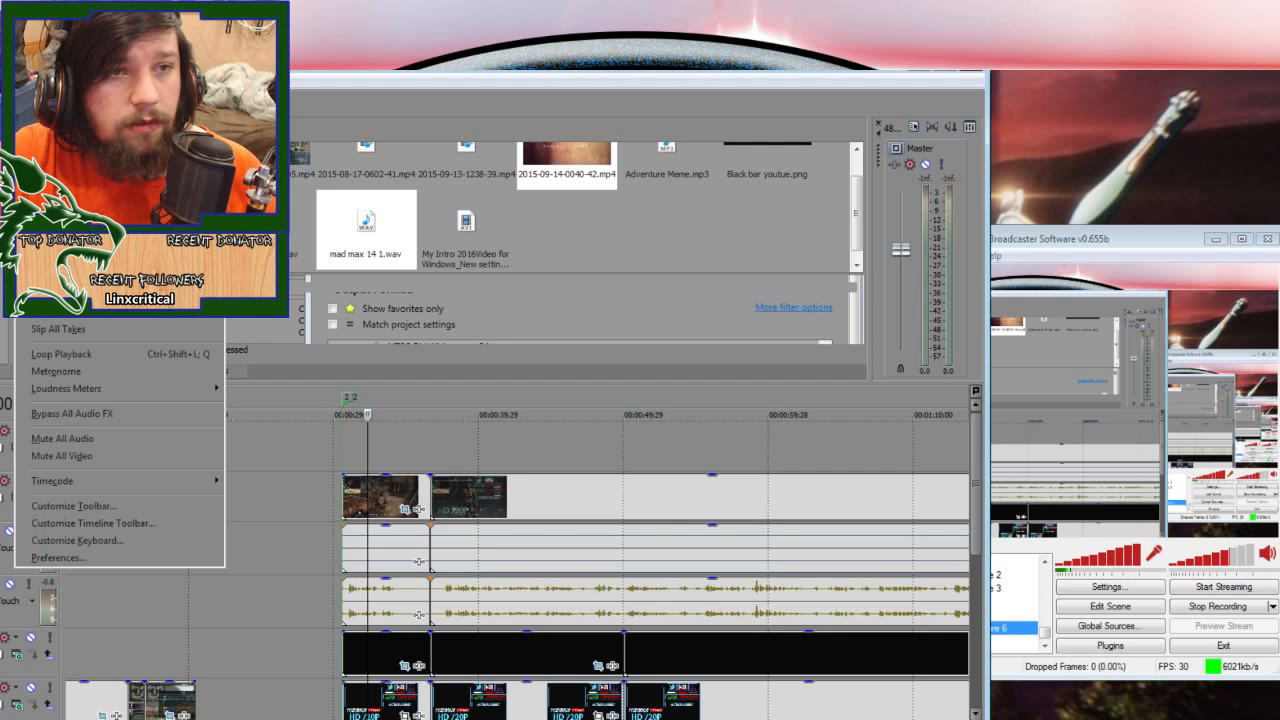
- Select the short gameplay clip at the start of the ending section and mark its time range as a region
mouse_move(60, 115)
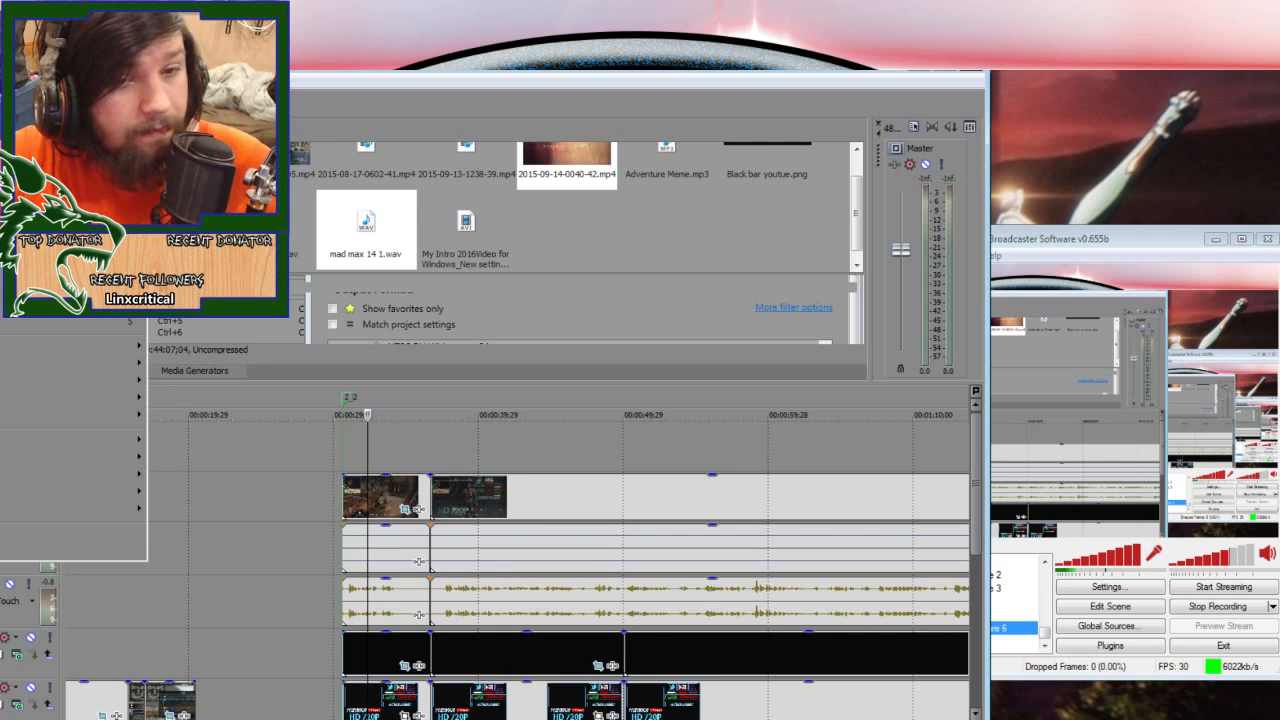
left_click(399, 390)
left_click(431, 441)
left_click_drag(431, 441, 684, 562)
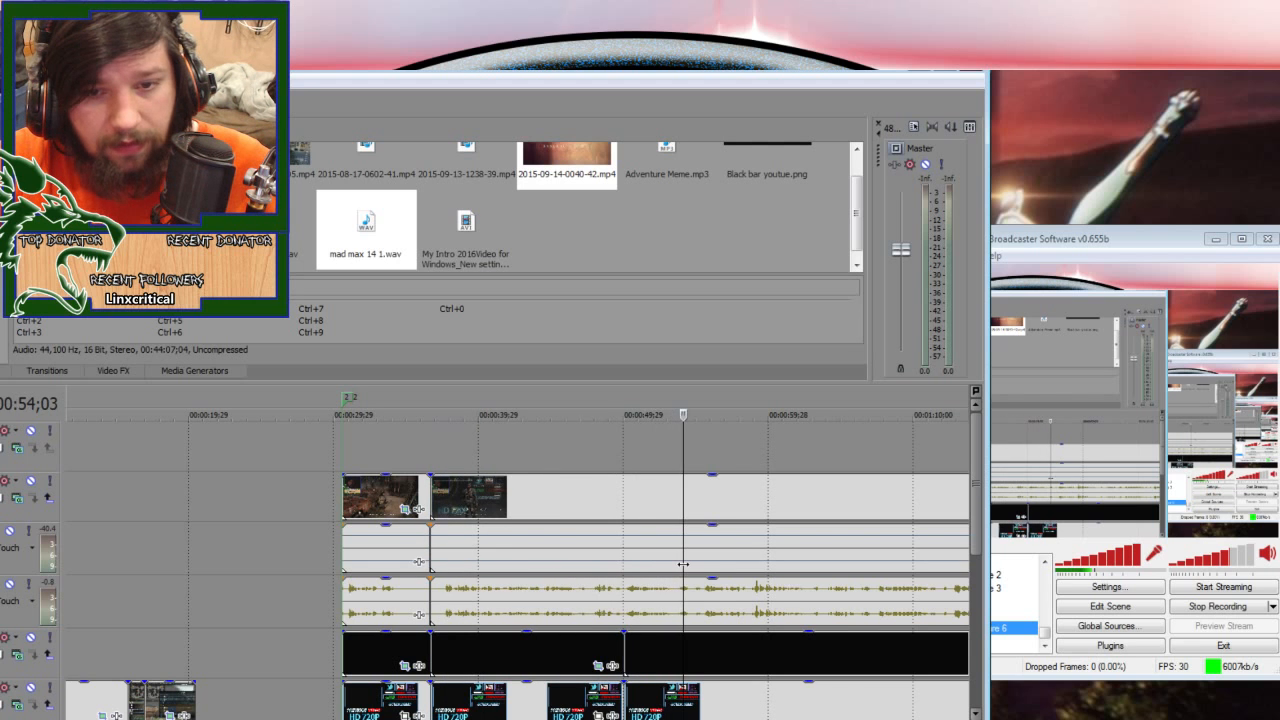
scroll(673, 563, "down", 4)
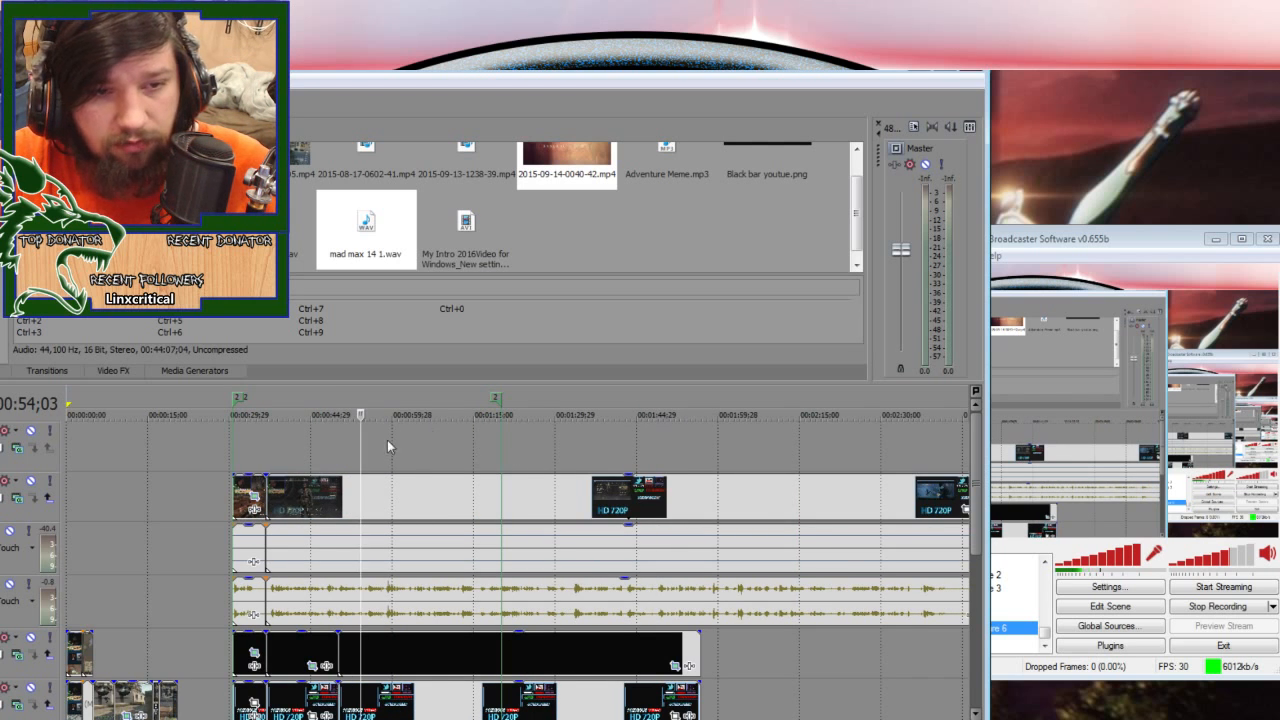
left_click_drag(356, 450, 240, 478)
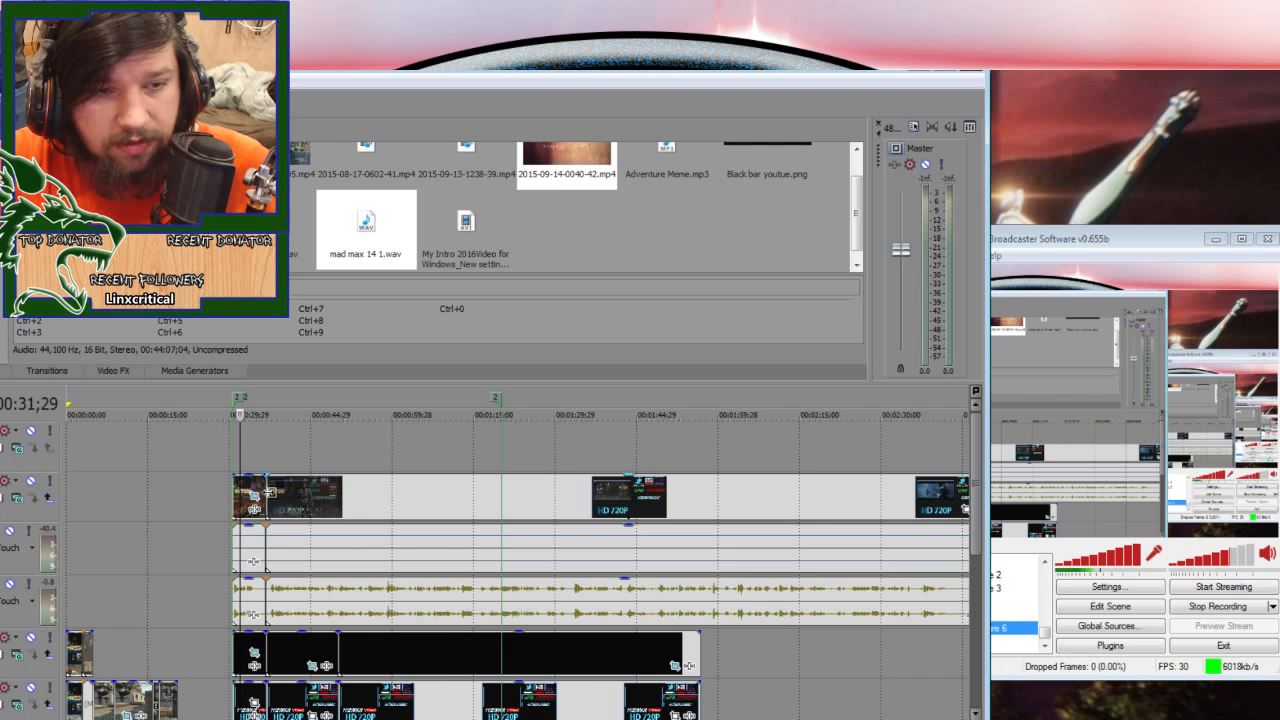
double_click(258, 490)
scroll(258, 490, "down", 1)
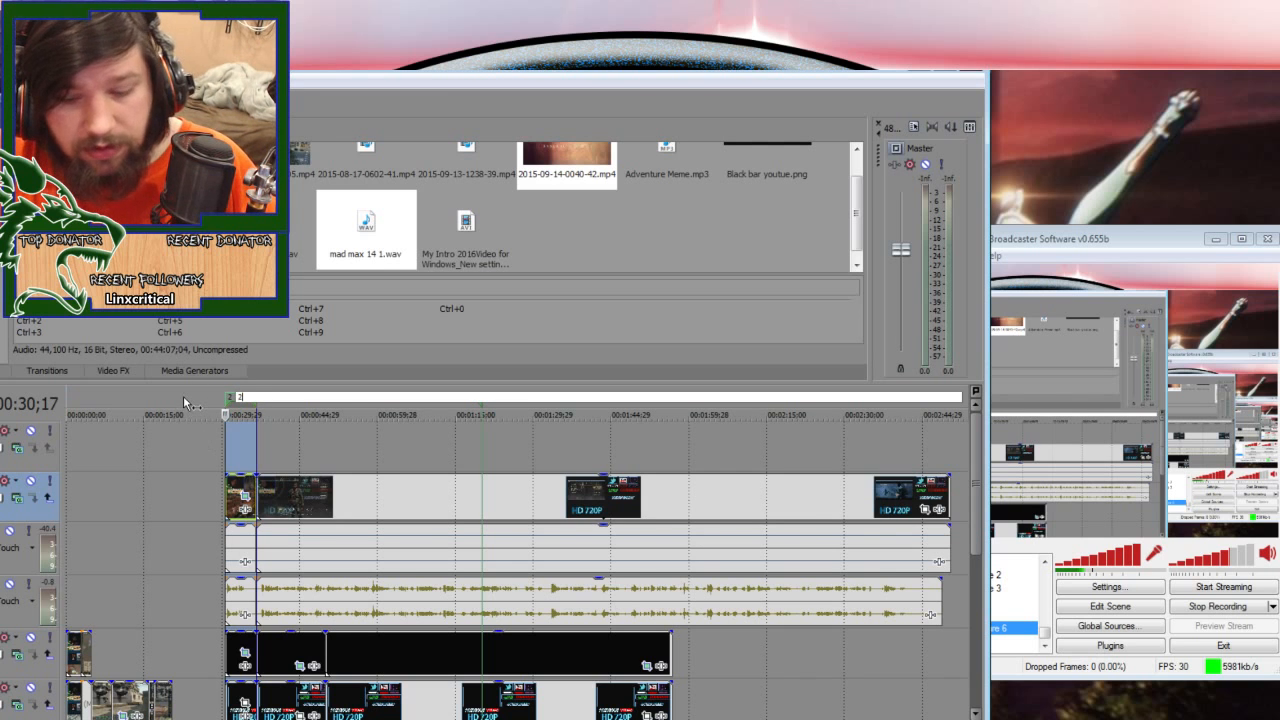
double_click(250, 398)
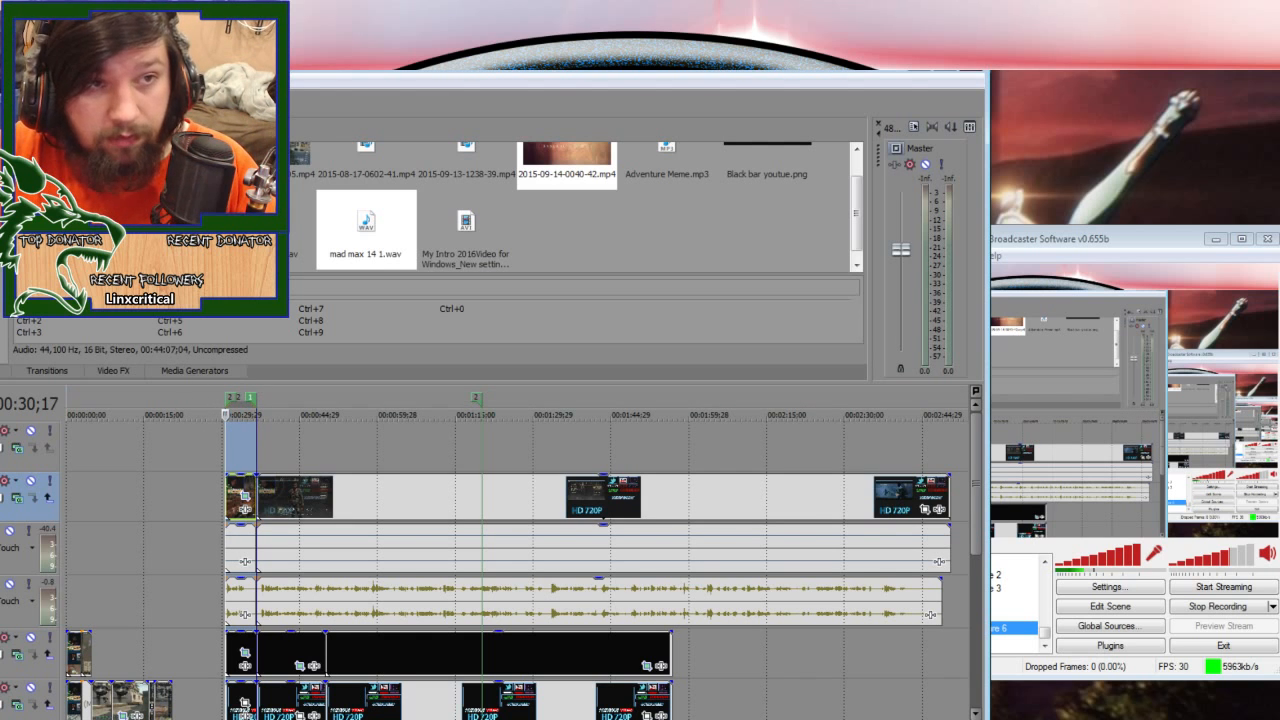
left_click(37, 97)
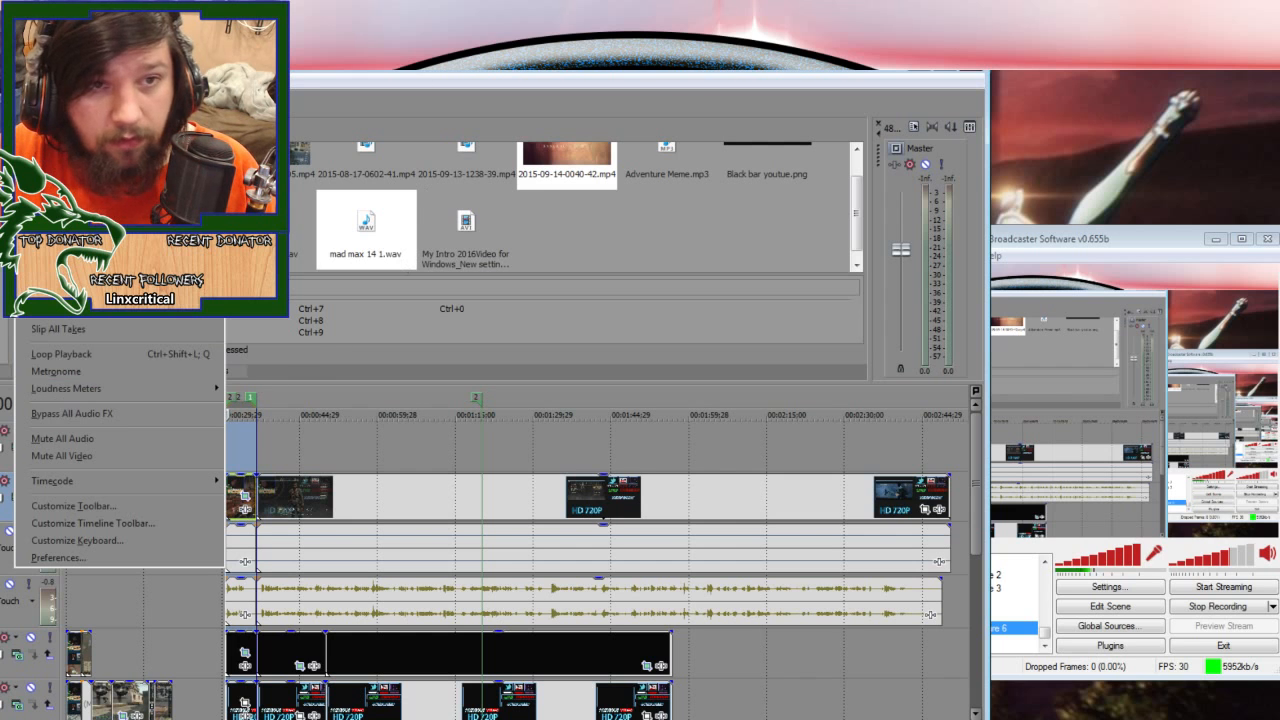
left_click(385, 335)
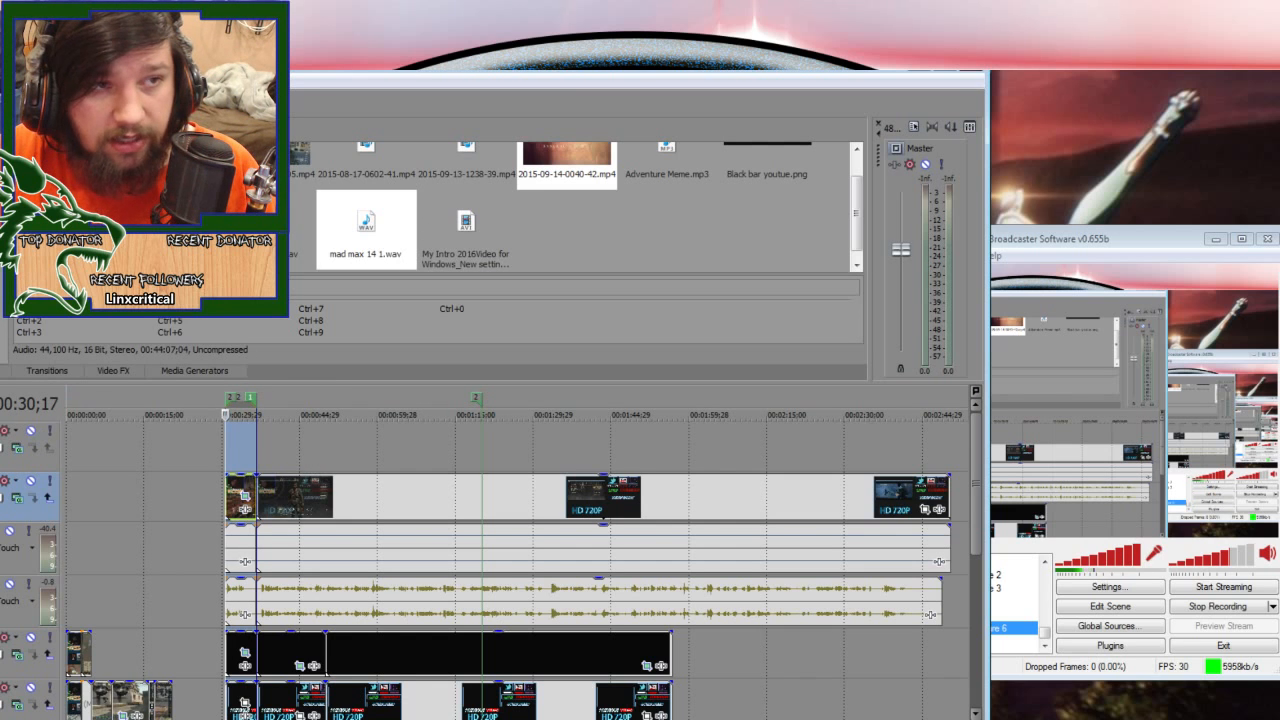
left_click(2, 97)
mouse_move(2, 97)
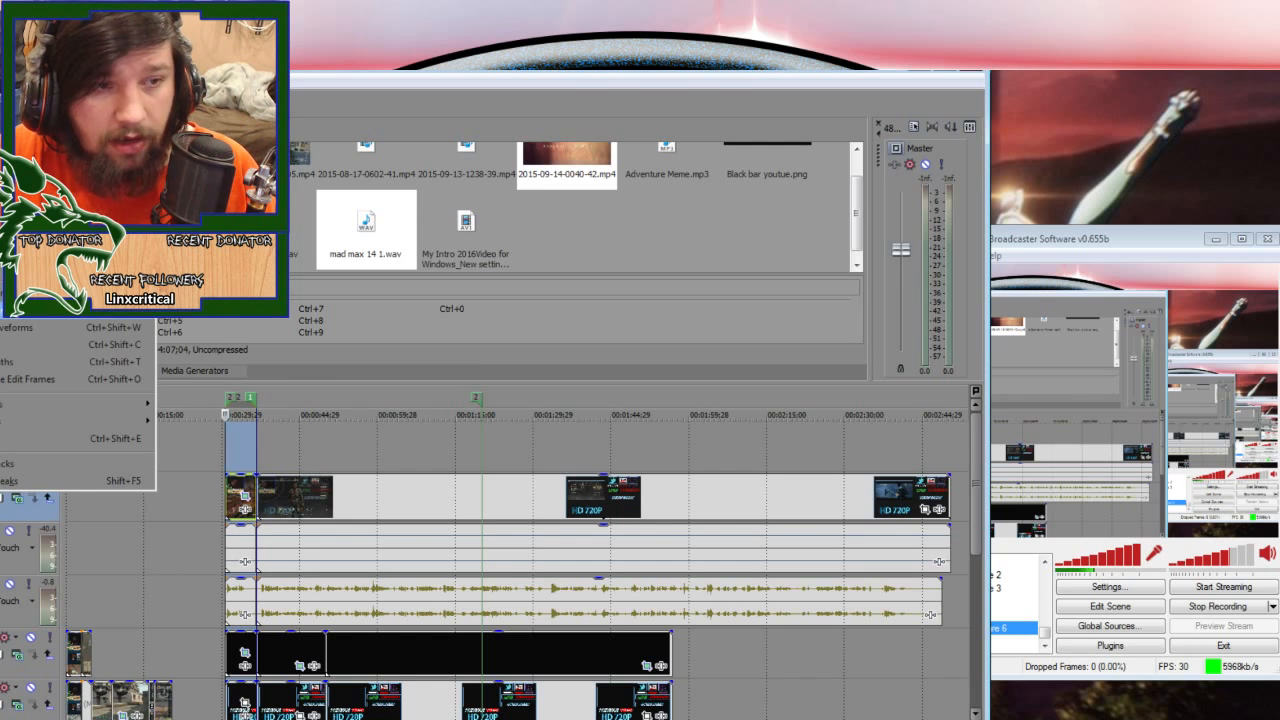
key("Escape")
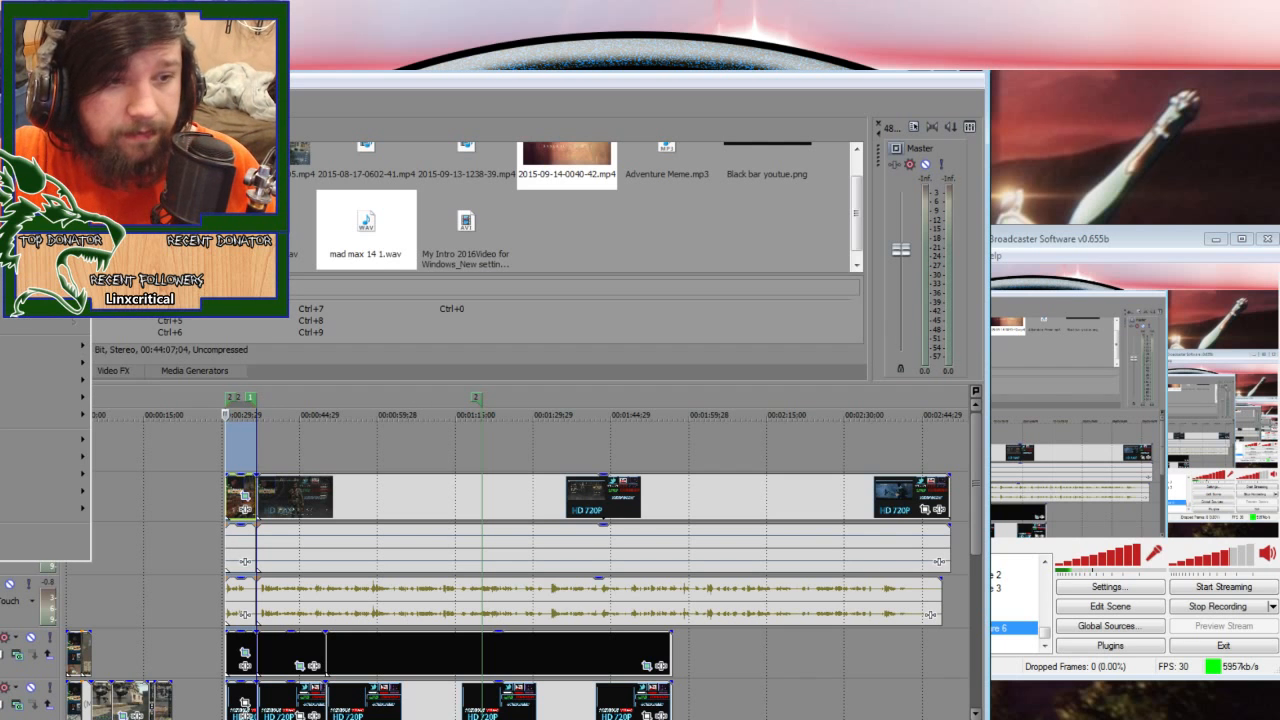
key("alt+f")
key("Right")
key("Right")
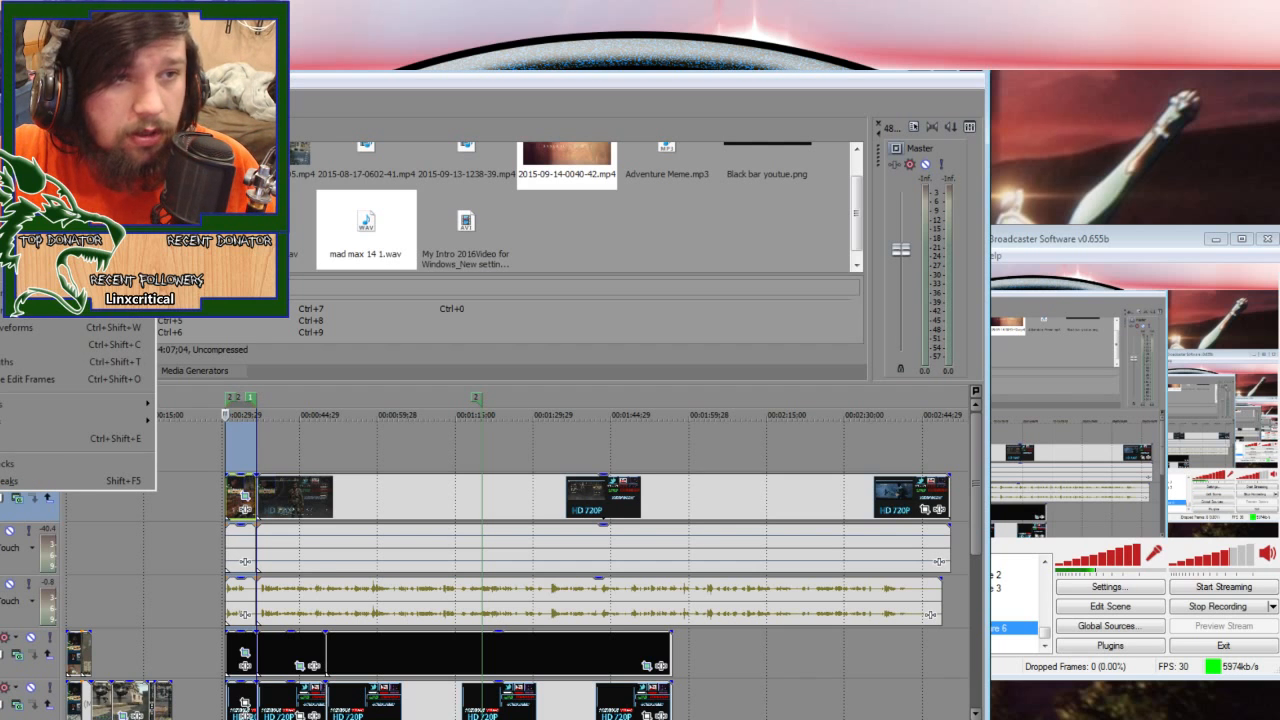
key("Escape")
- Choose the "New settings 720p 900kbs" template in Render As and open its custom settings
key("alt+f")
key("r")
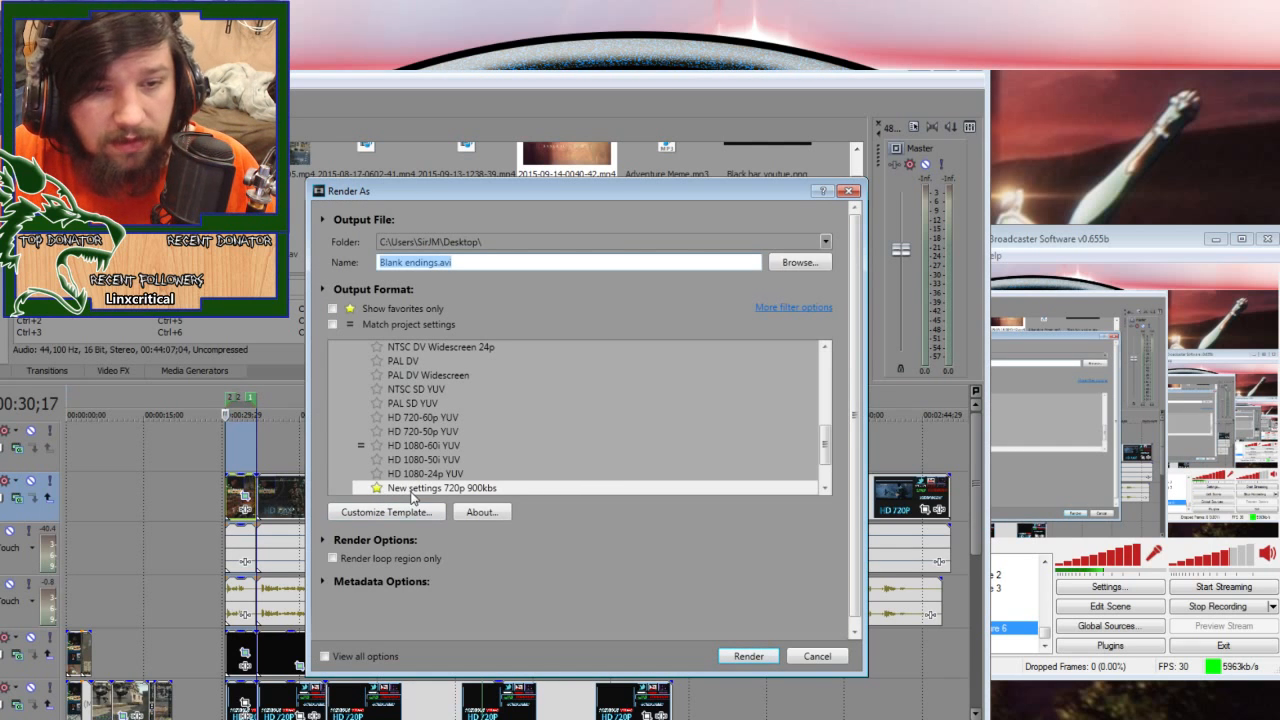
left_click(418, 489)
left_click(391, 489)
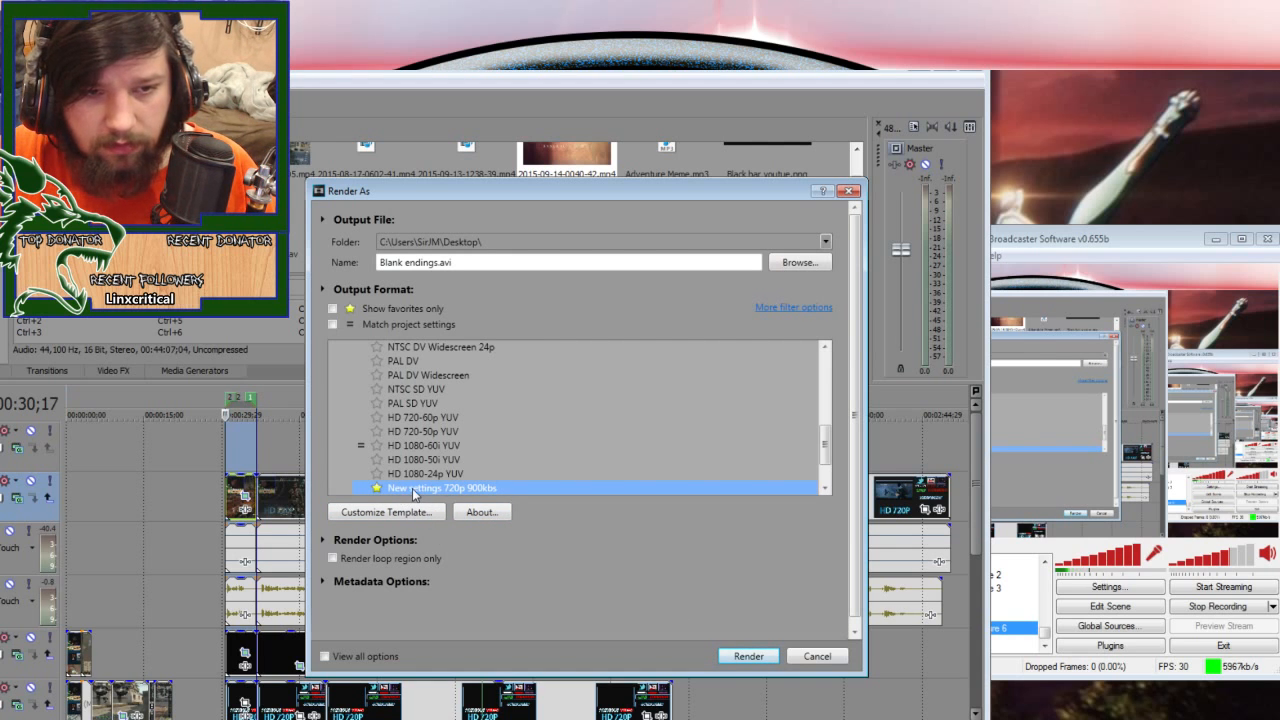
left_click(388, 515)
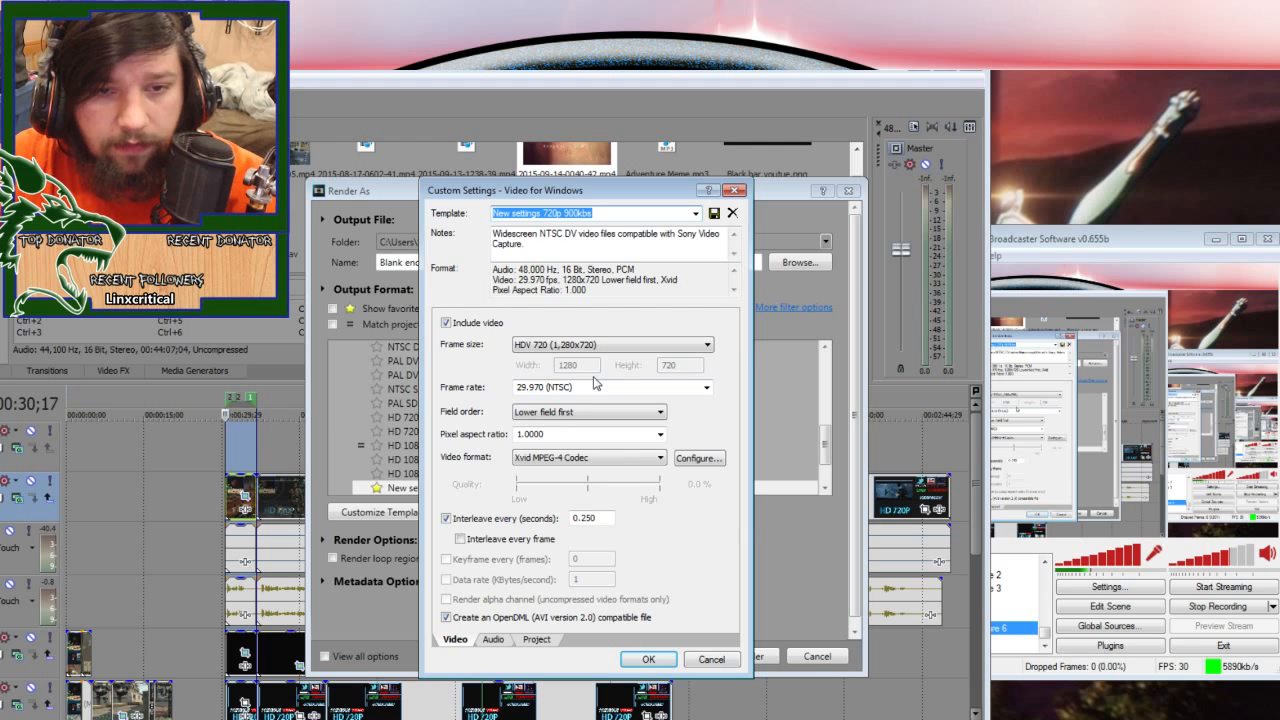
- Review the template's pixel aspect ratio and available video format codecs, keeping Xvid MPEG-4 Codec
left_click(520, 433)
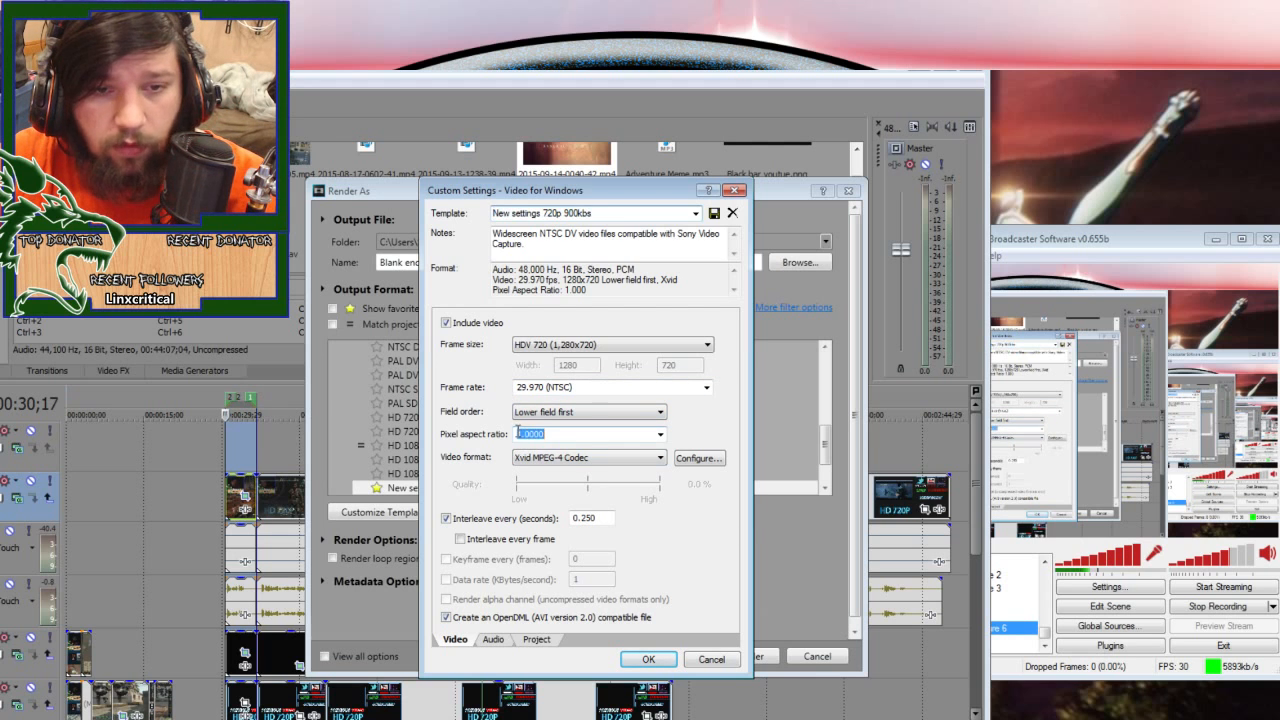
left_click(577, 459)
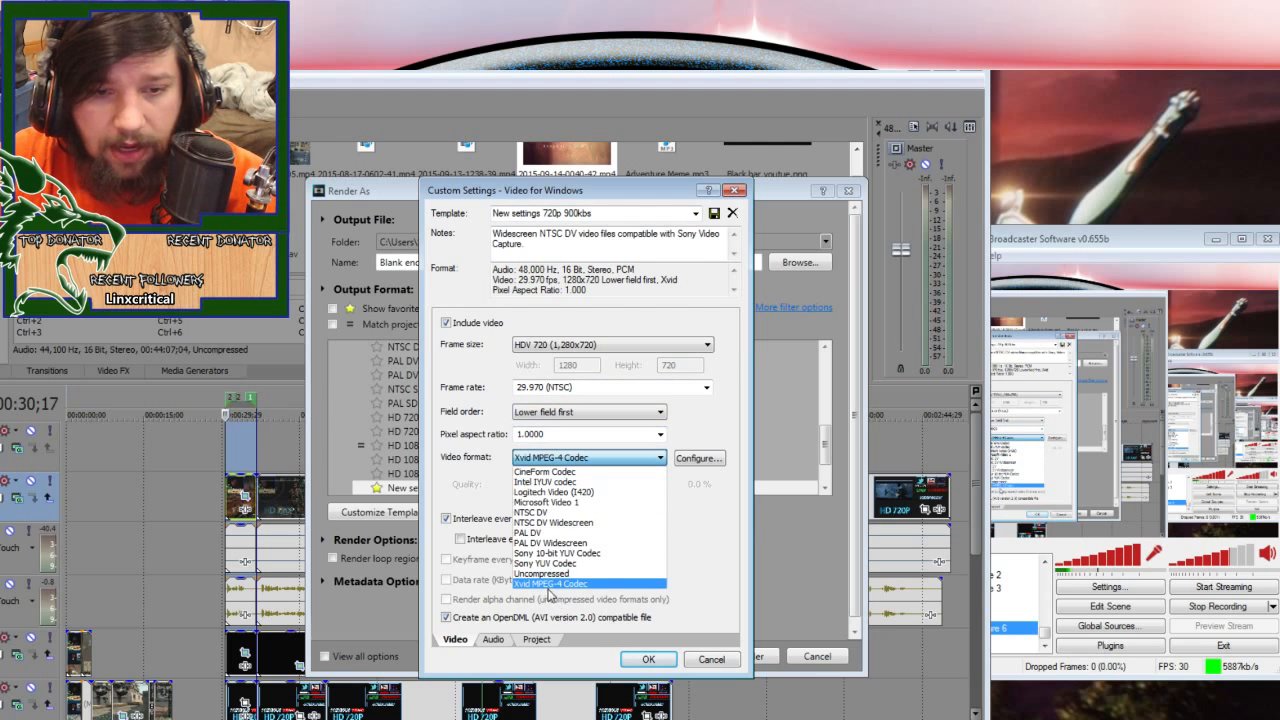
left_click(706, 423)
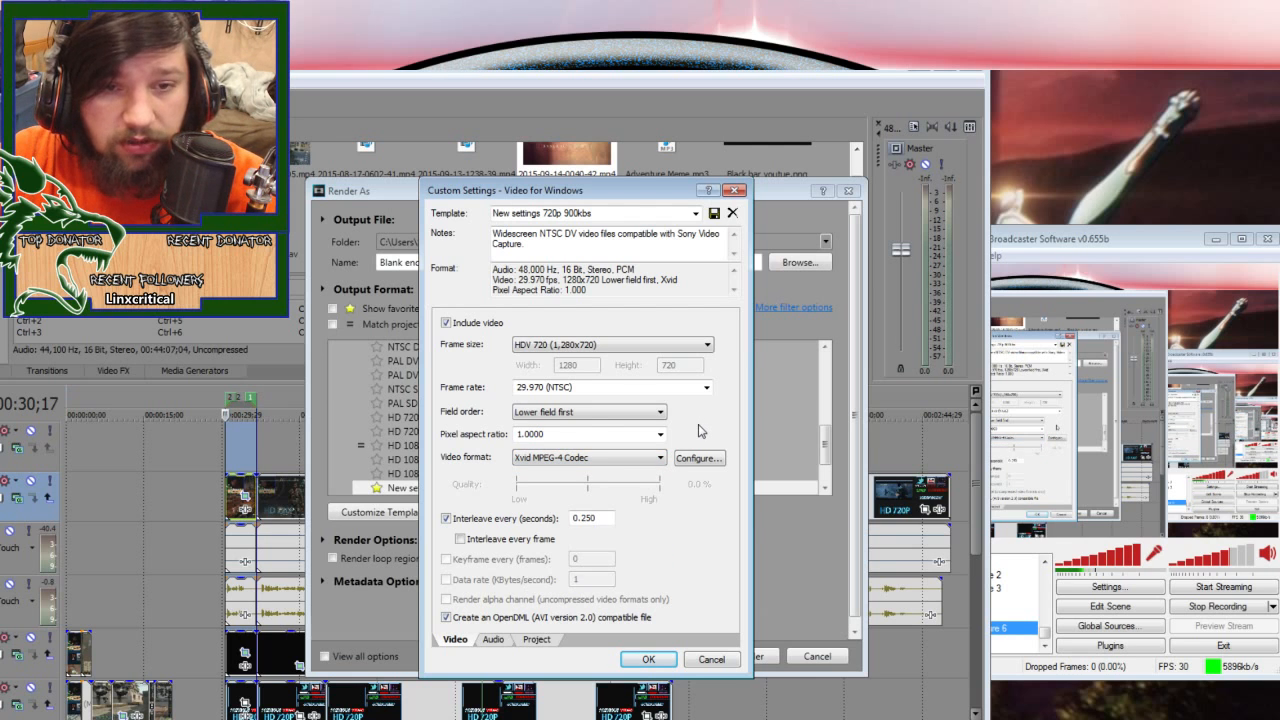
left_click(598, 459)
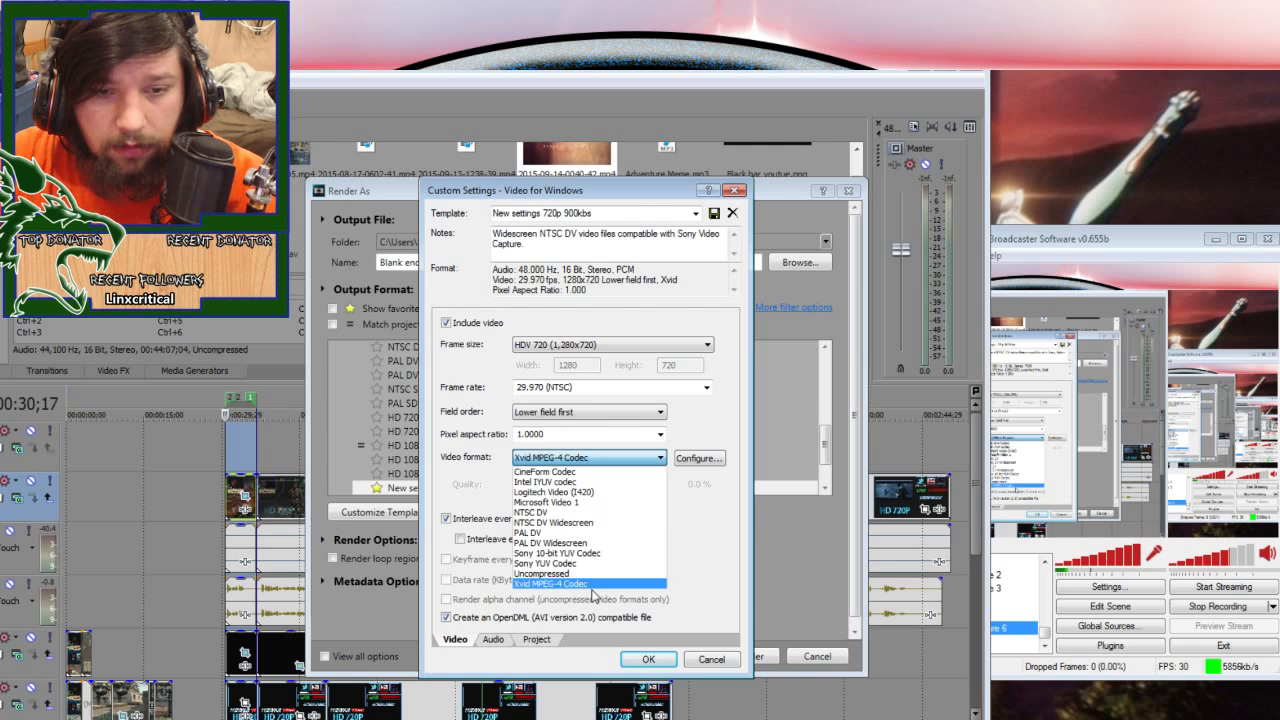
left_click(690, 462)
- Open the Xvid codec configuration, move its window beside the custom settings, and highlight the target bitrate
left_click(691, 460)
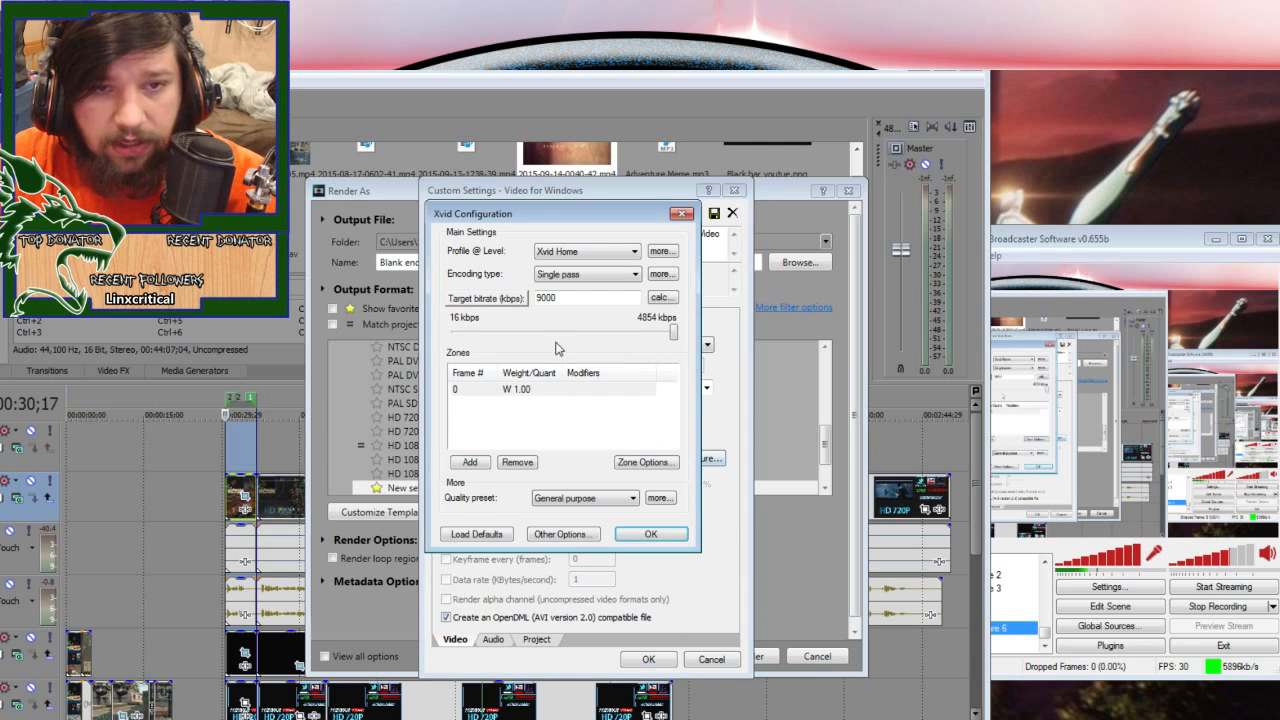
left_click_drag(547, 221, 267, 350)
double_click(321, 427)
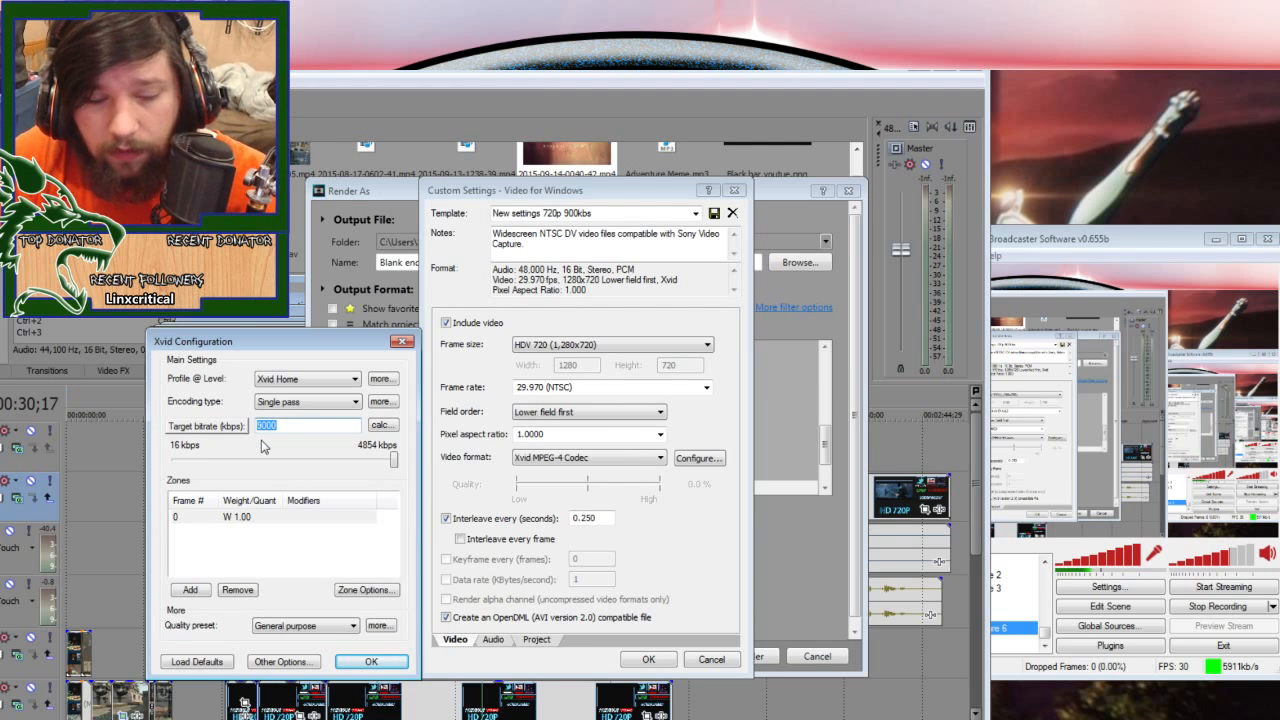
- Examine the Xvid Home profile, level and aspect ratio settings, then close the profile details without changes
left_click(375, 383)
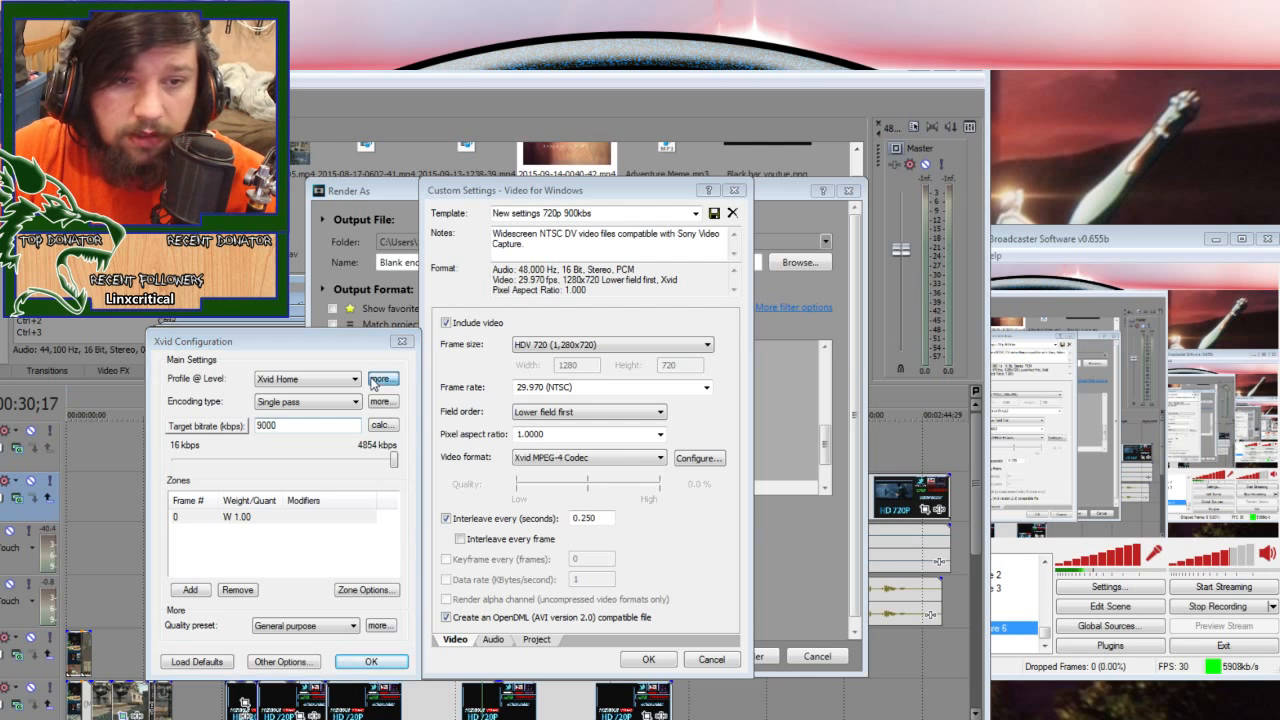
left_click(220, 378)
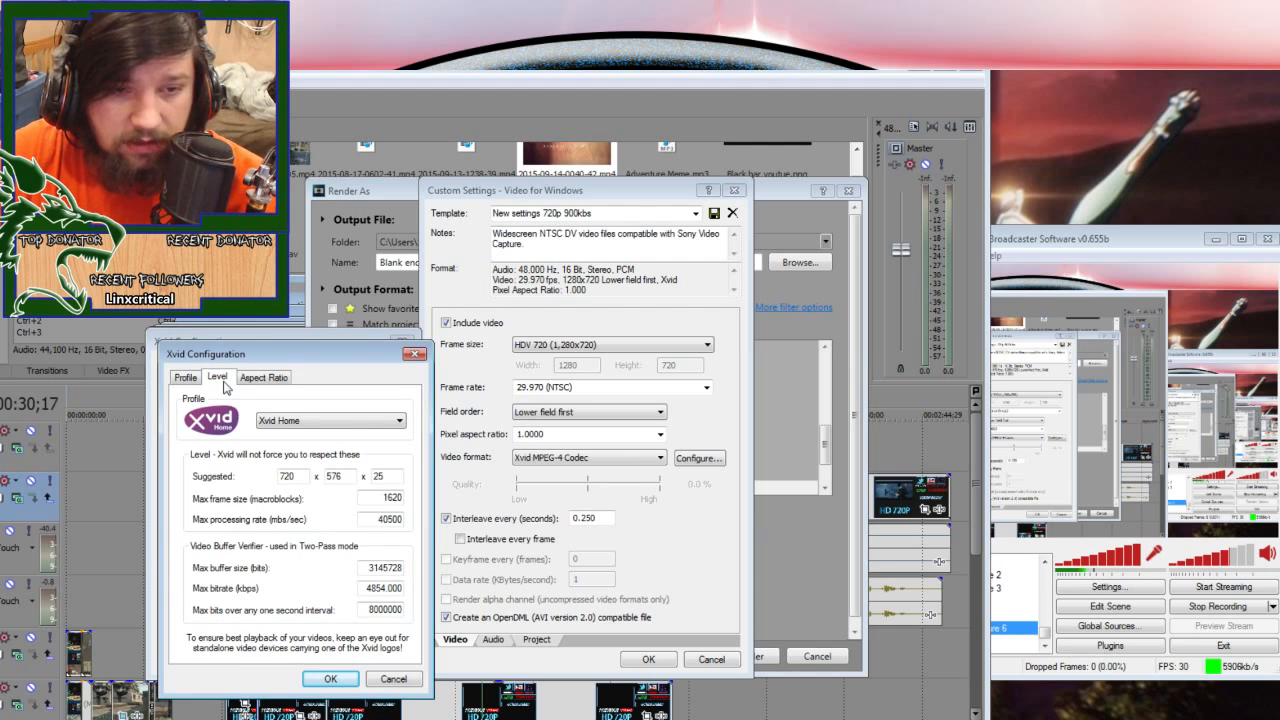
left_click(275, 379)
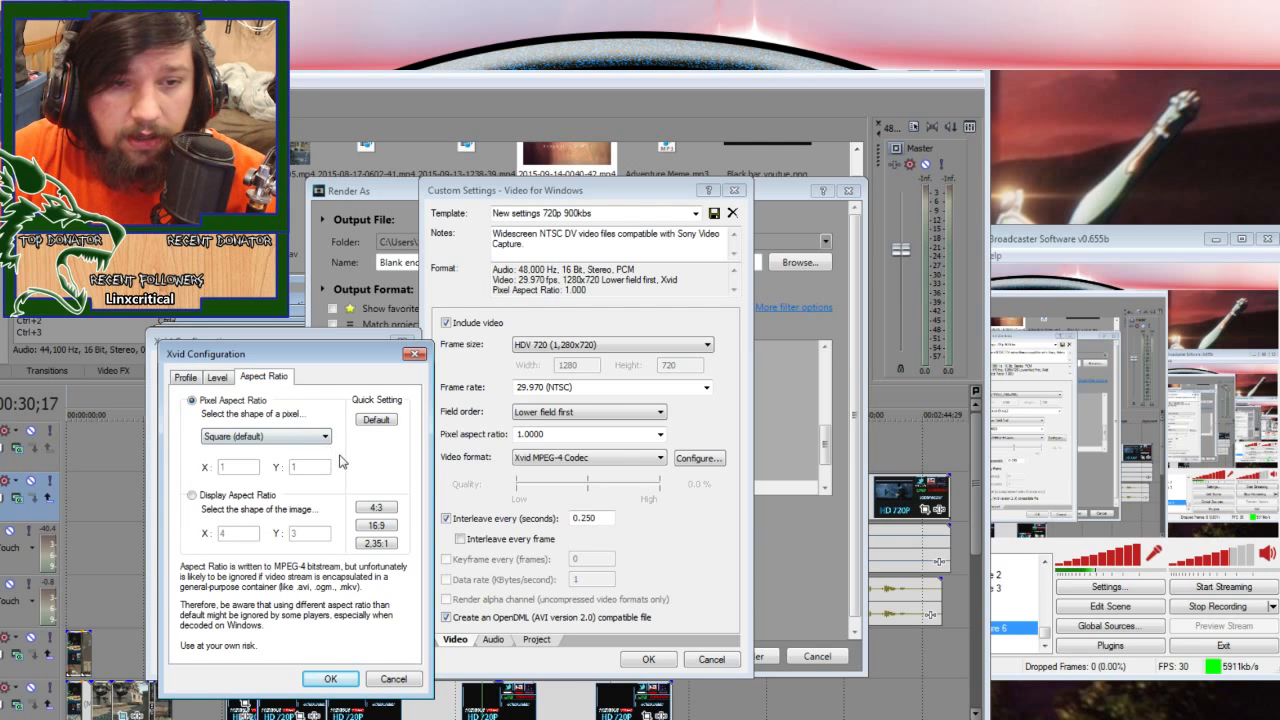
left_click(218, 380)
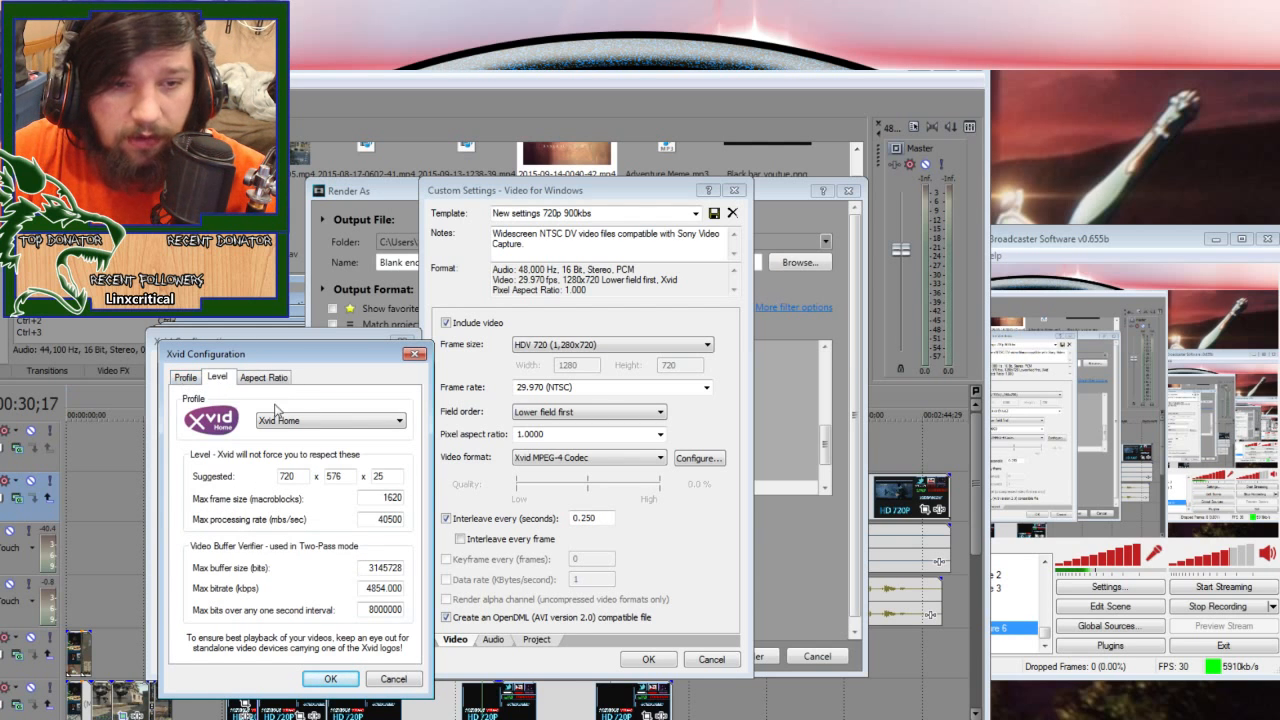
left_click(342, 420)
left_click(230, 342)
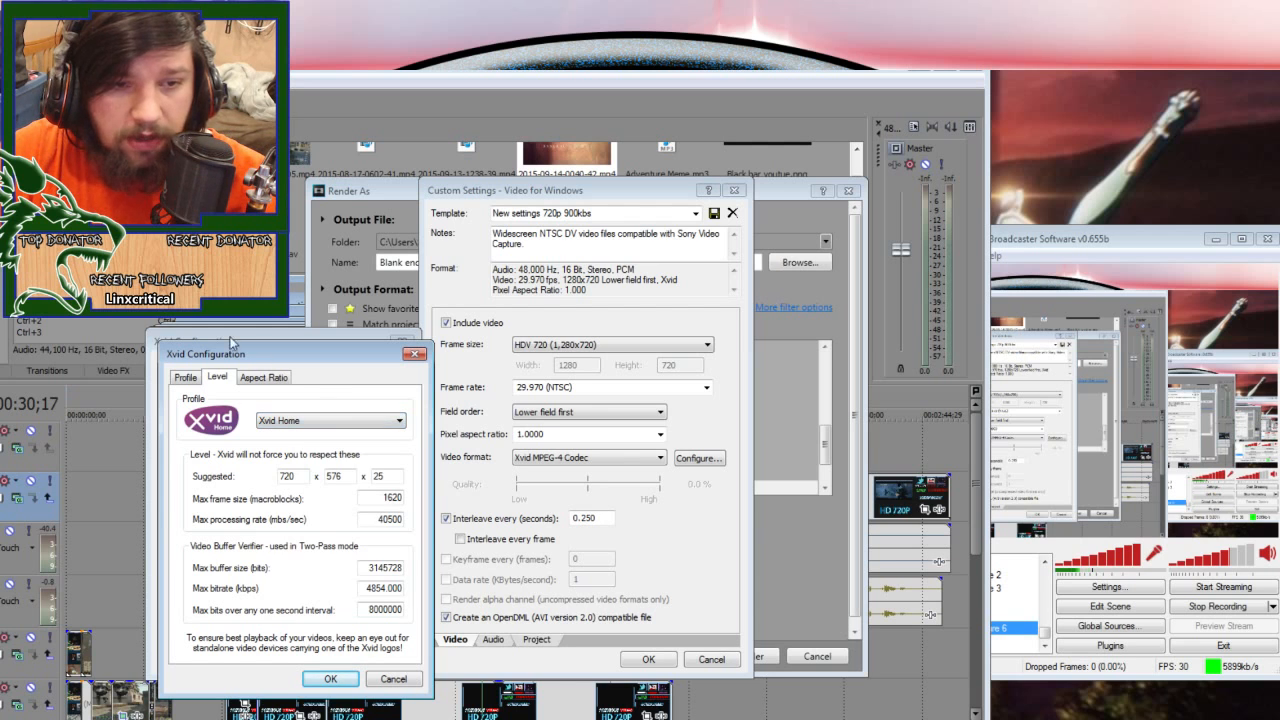
left_click(186, 378)
left_click(218, 378)
left_click(186, 378)
left_click(216, 378)
left_click(190, 378)
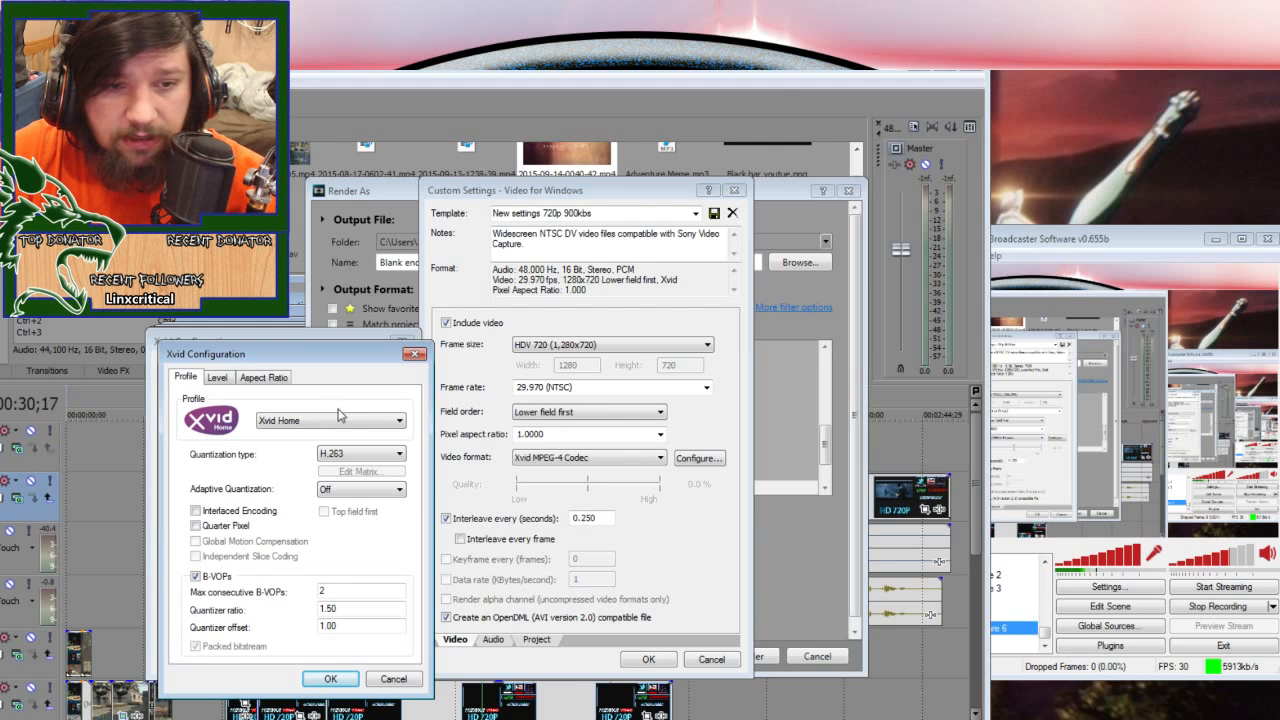
left_click(414, 355)
- Check the target bitrate and zone options in the Xvid configuration, then close it without changes
double_click(297, 427)
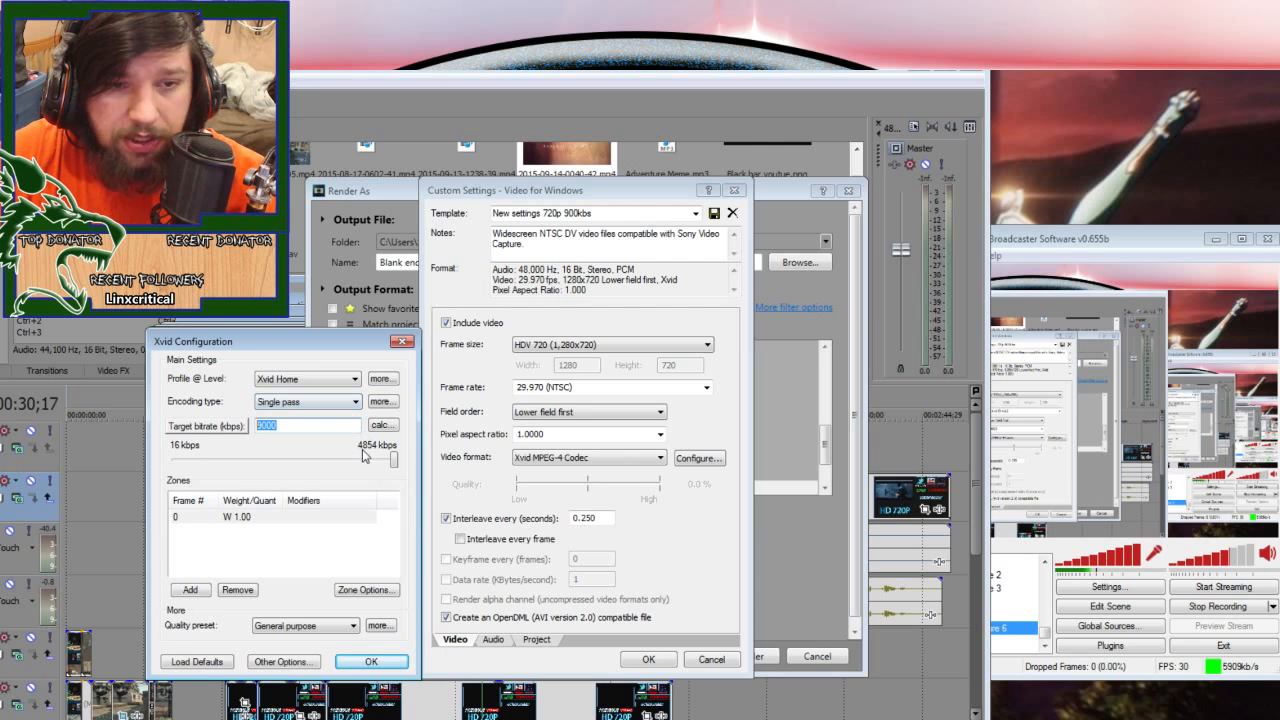
left_click(202, 428)
left_click(200, 432)
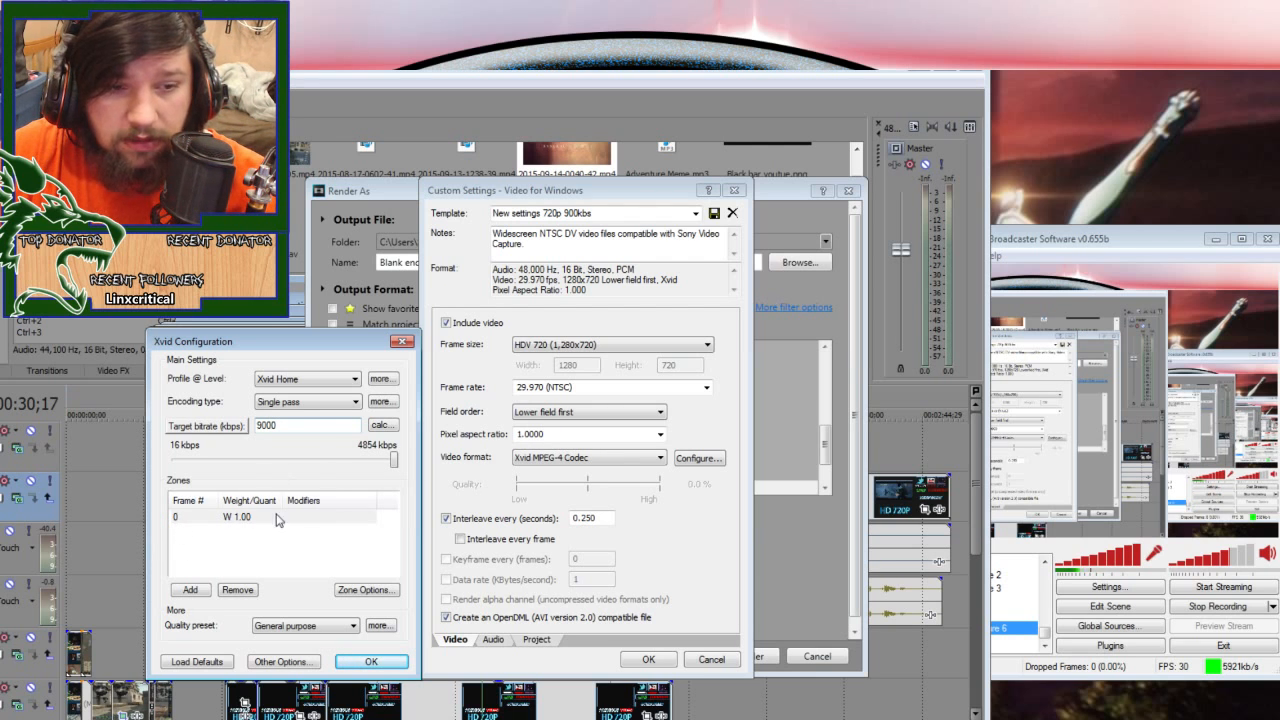
left_click(337, 625)
left_click(345, 590)
left_click(350, 589)
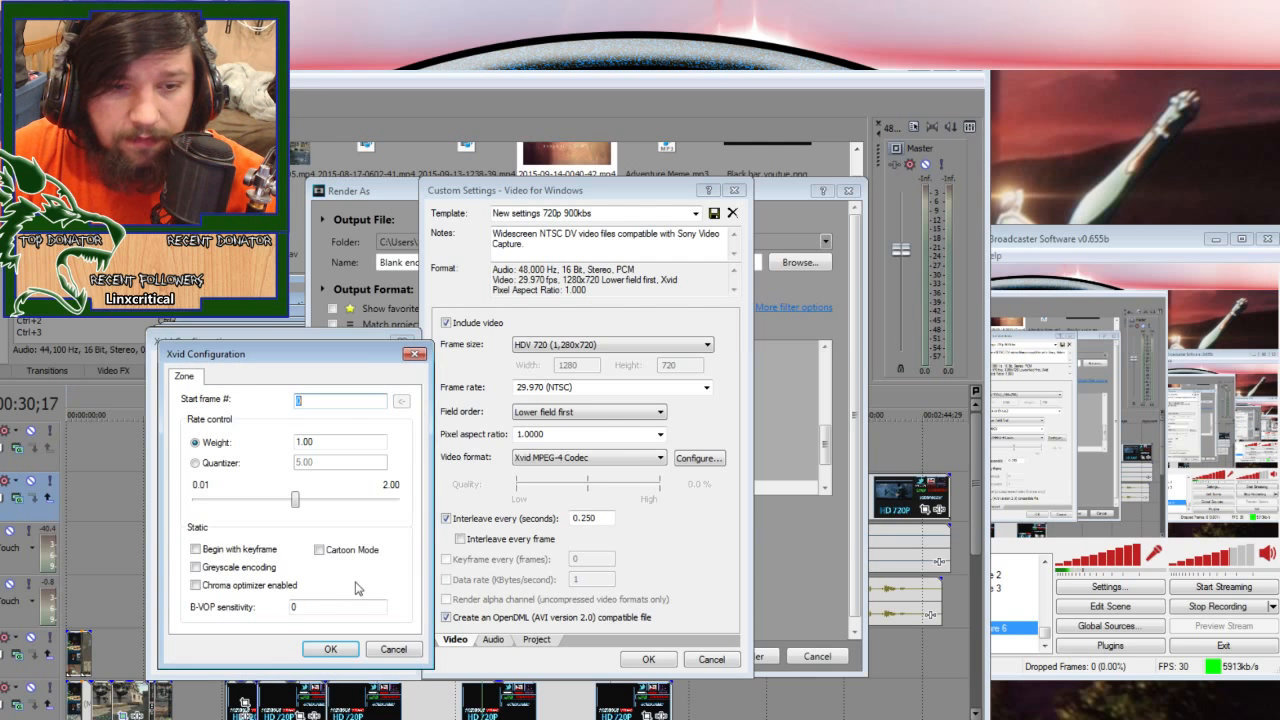
left_click(412, 355)
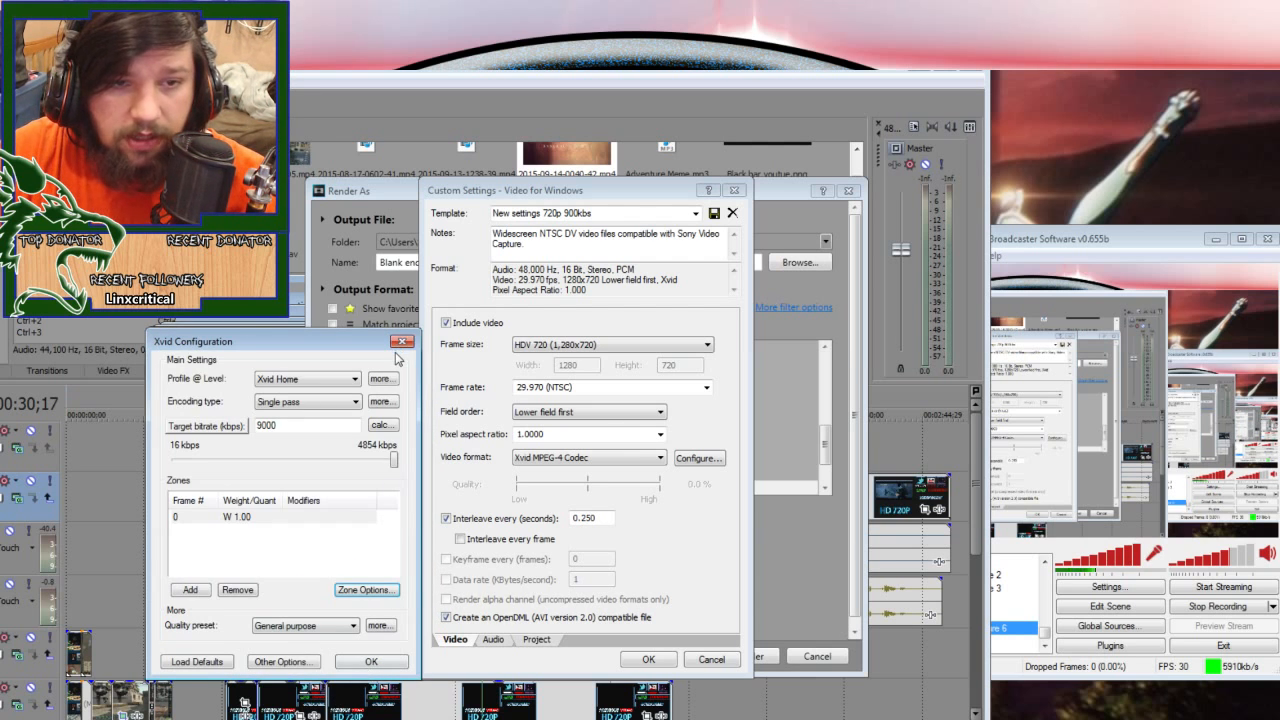
left_click(401, 342)
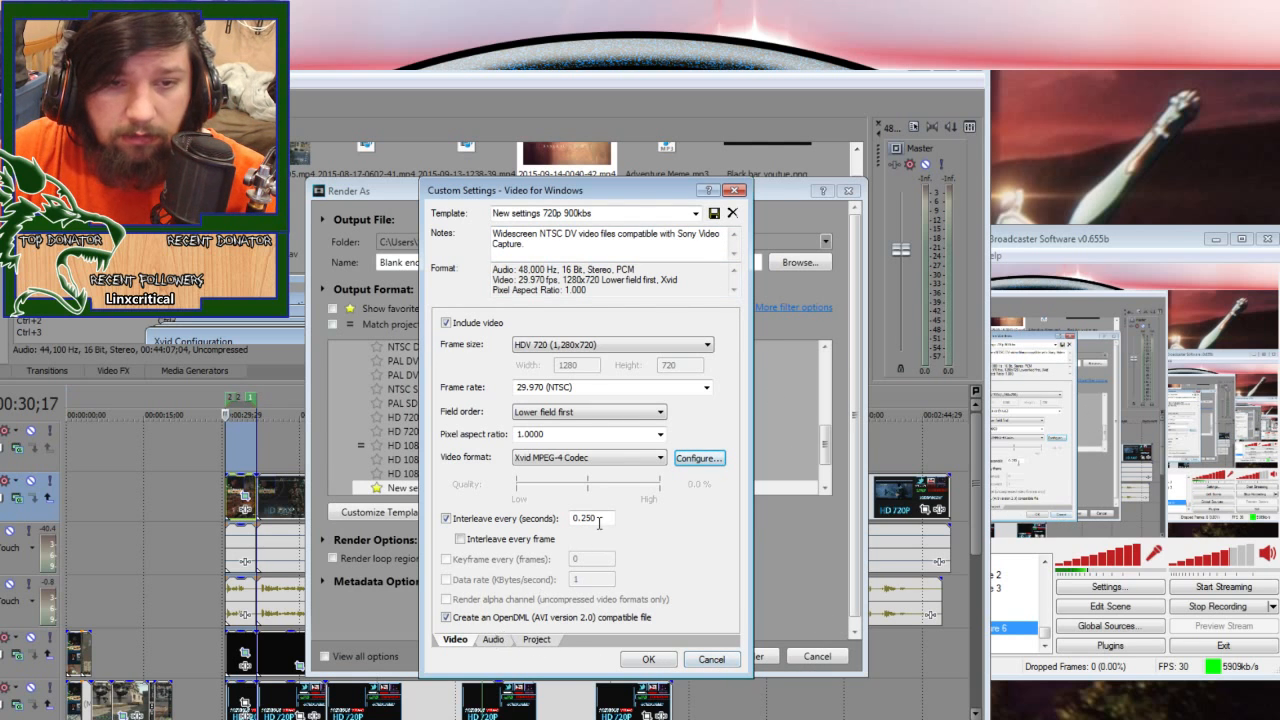
- Review the template's audio settings, including the sample rate choices, and show its project rendering settings
left_click(492, 639)
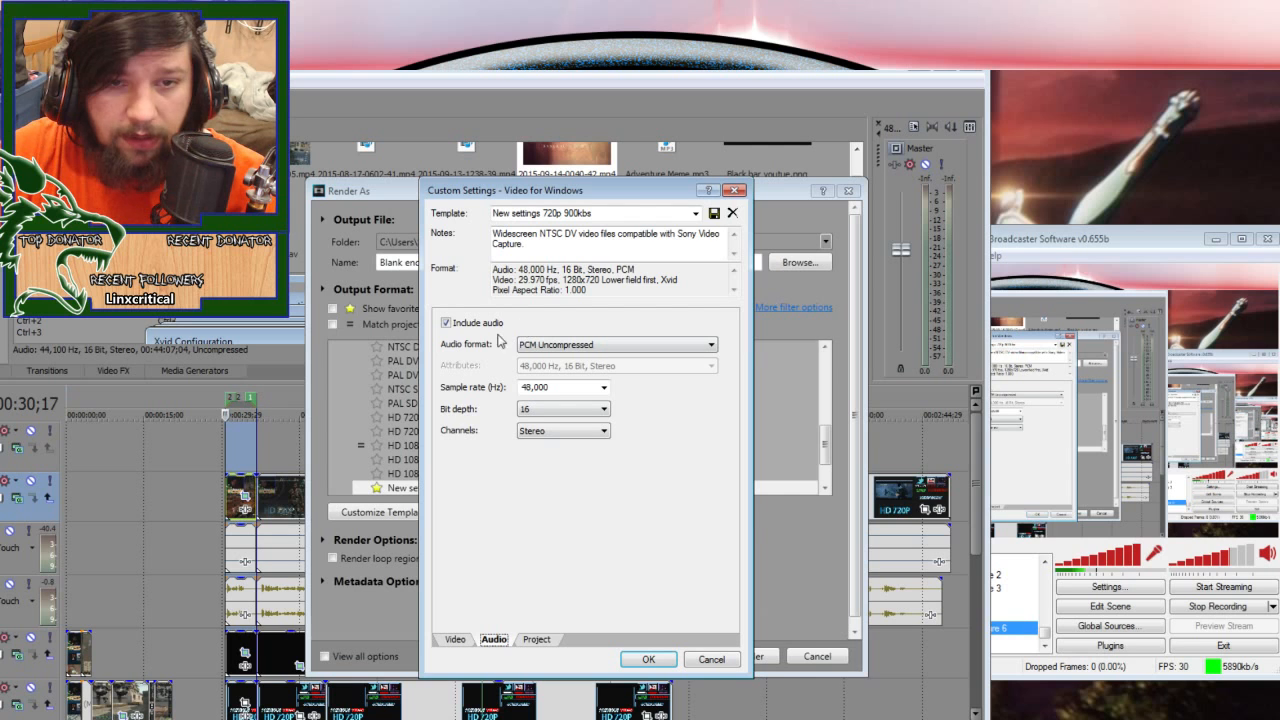
left_click(602, 388)
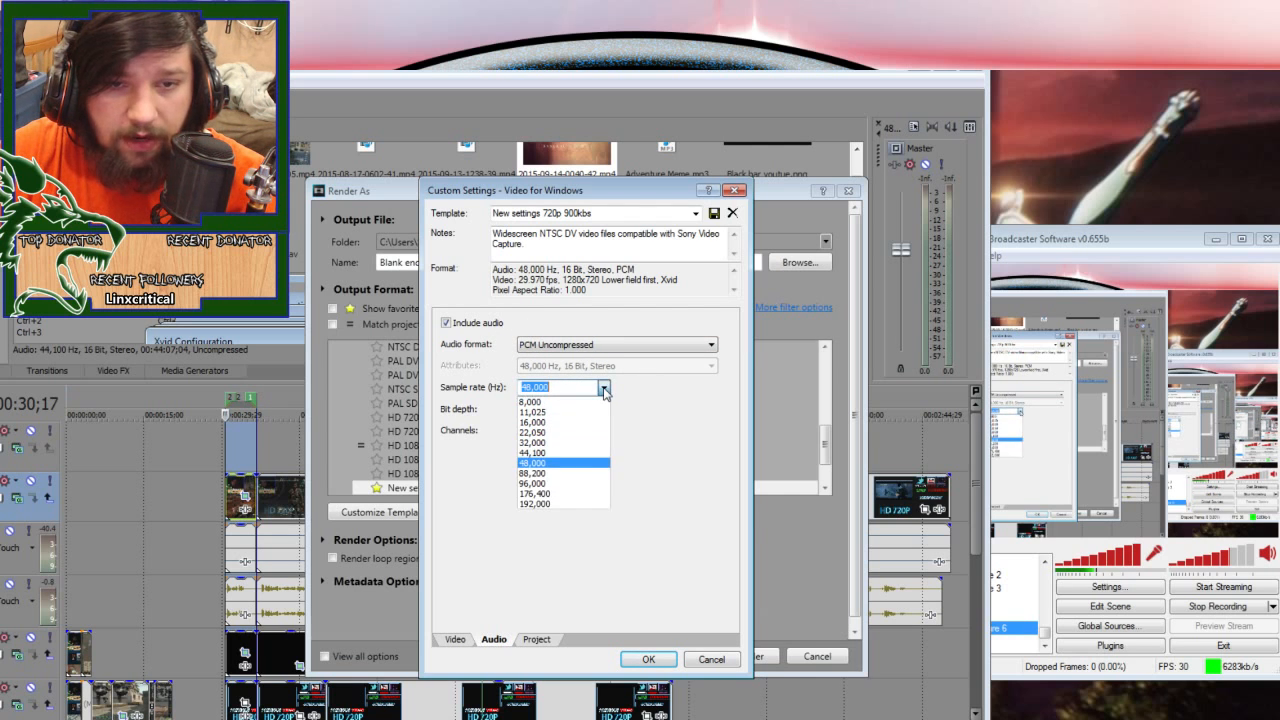
left_click(449, 515)
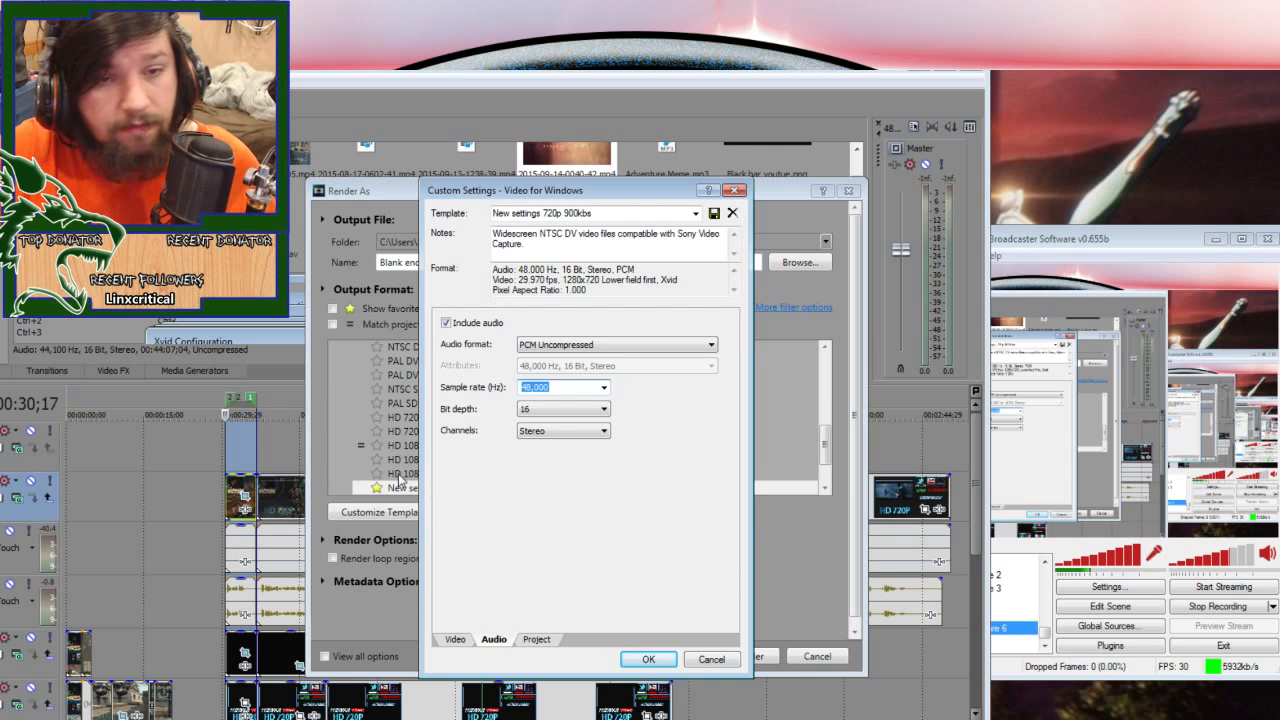
left_click(533, 640)
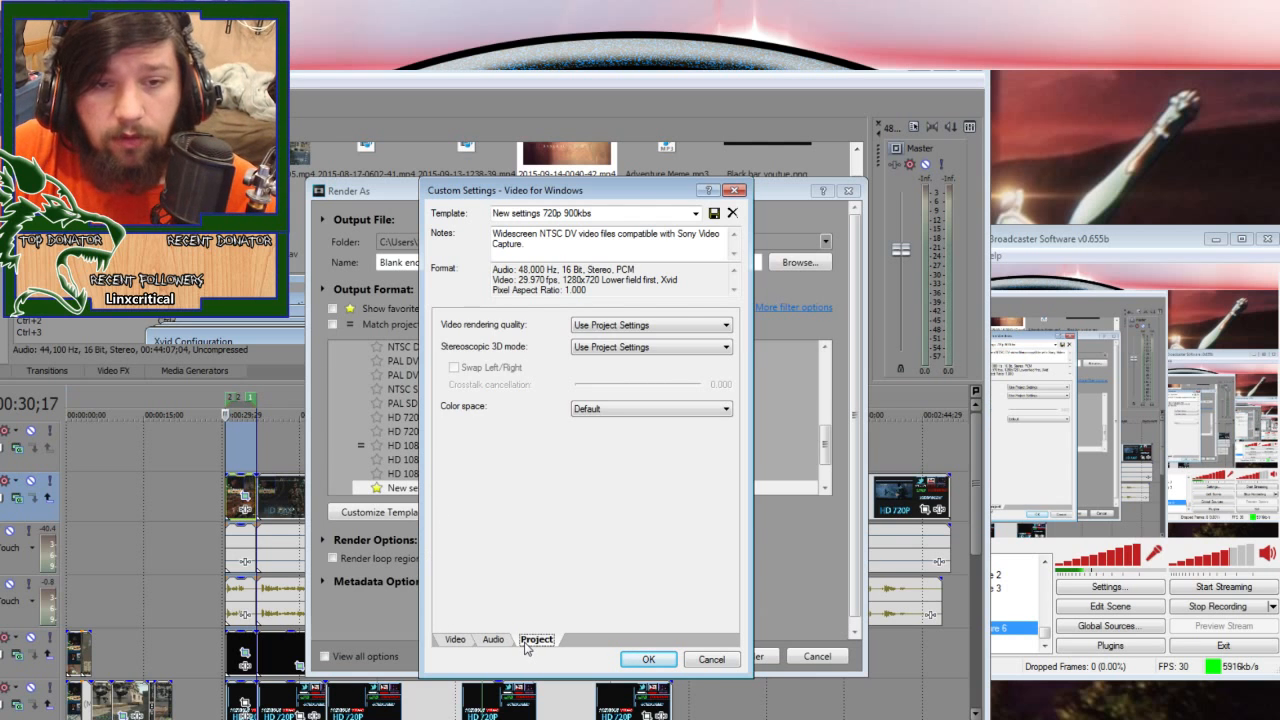
- Review the 720p template's video, audio and project settings, then close the custom settings without changes
left_click(455, 640)
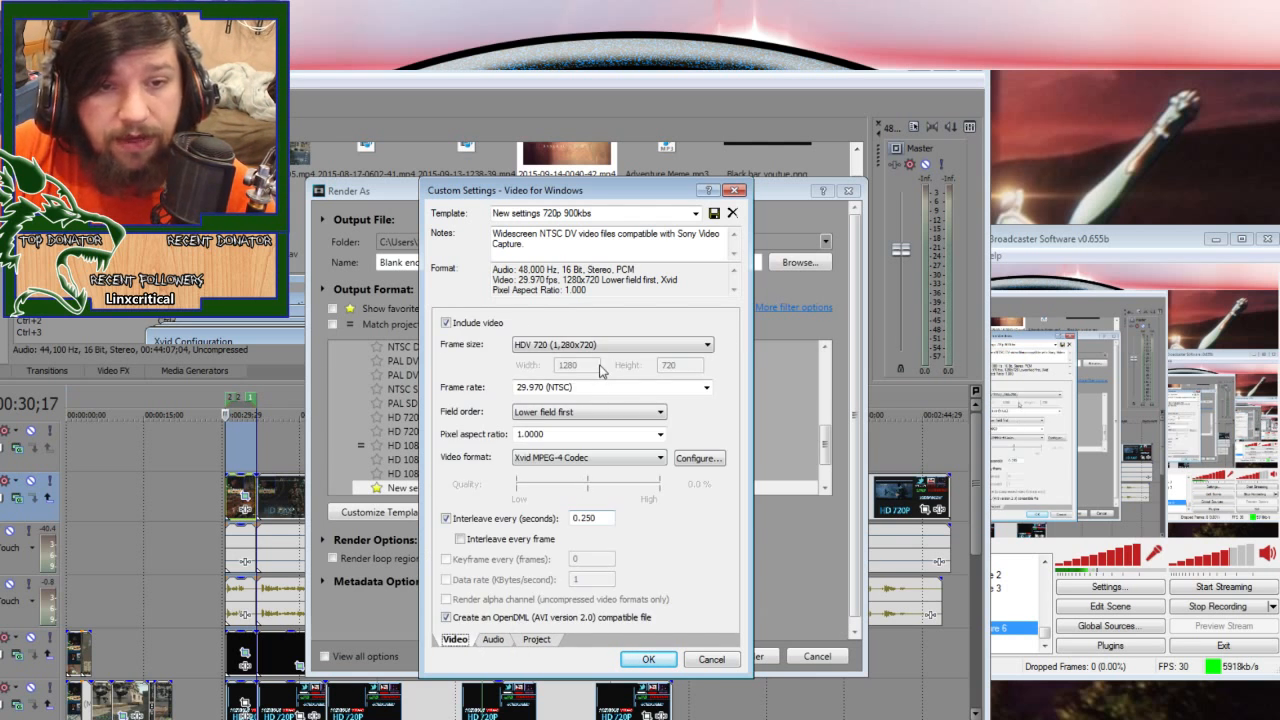
left_click(492, 640)
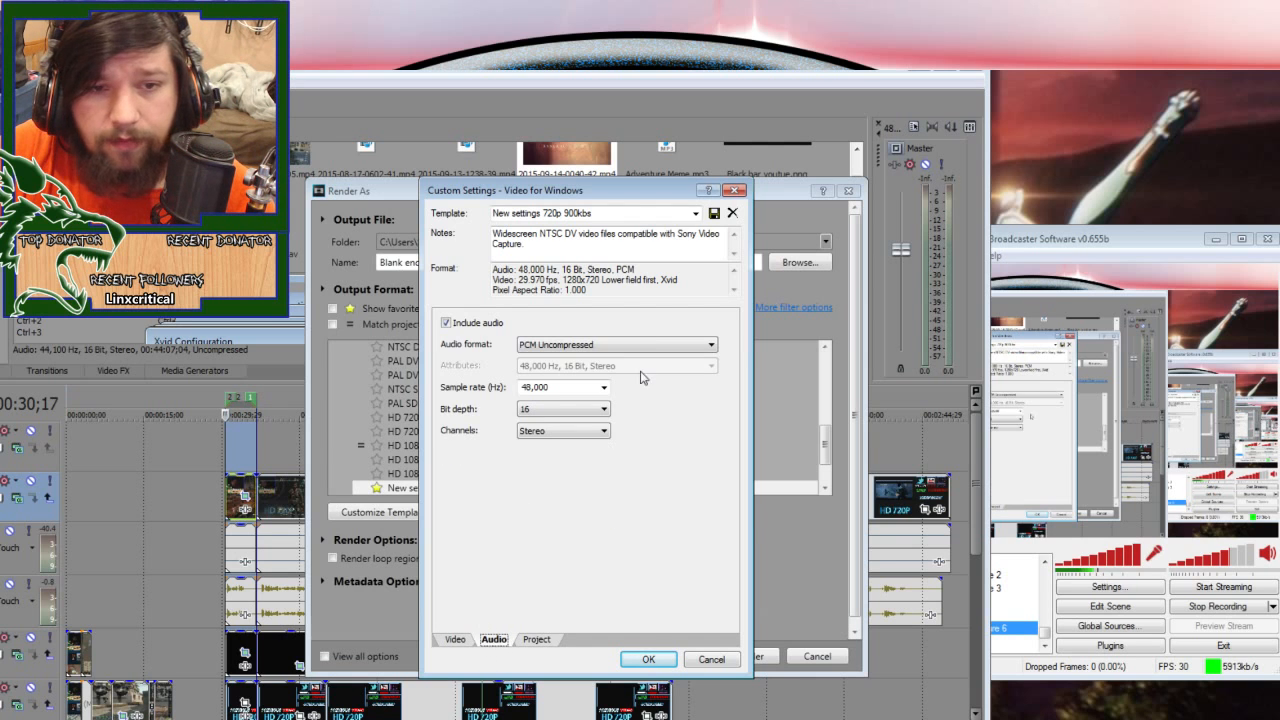
left_click(560, 344)
left_click(555, 430)
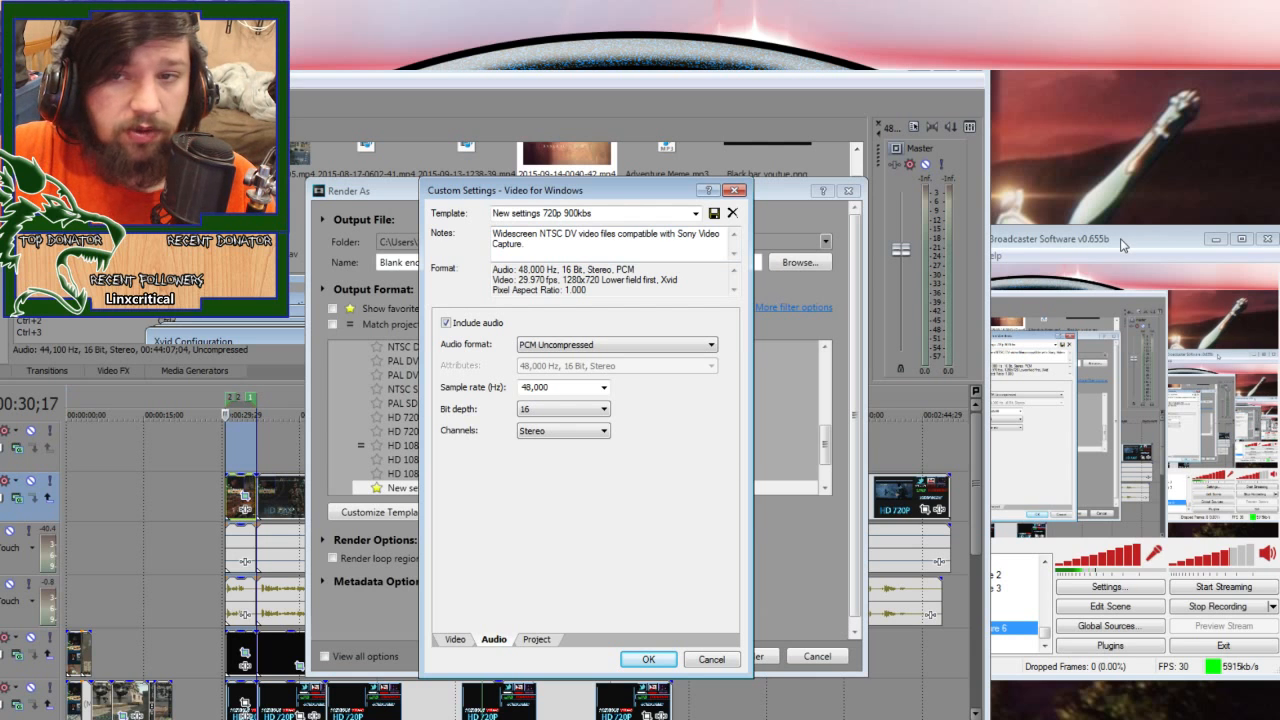
left_click(540, 643)
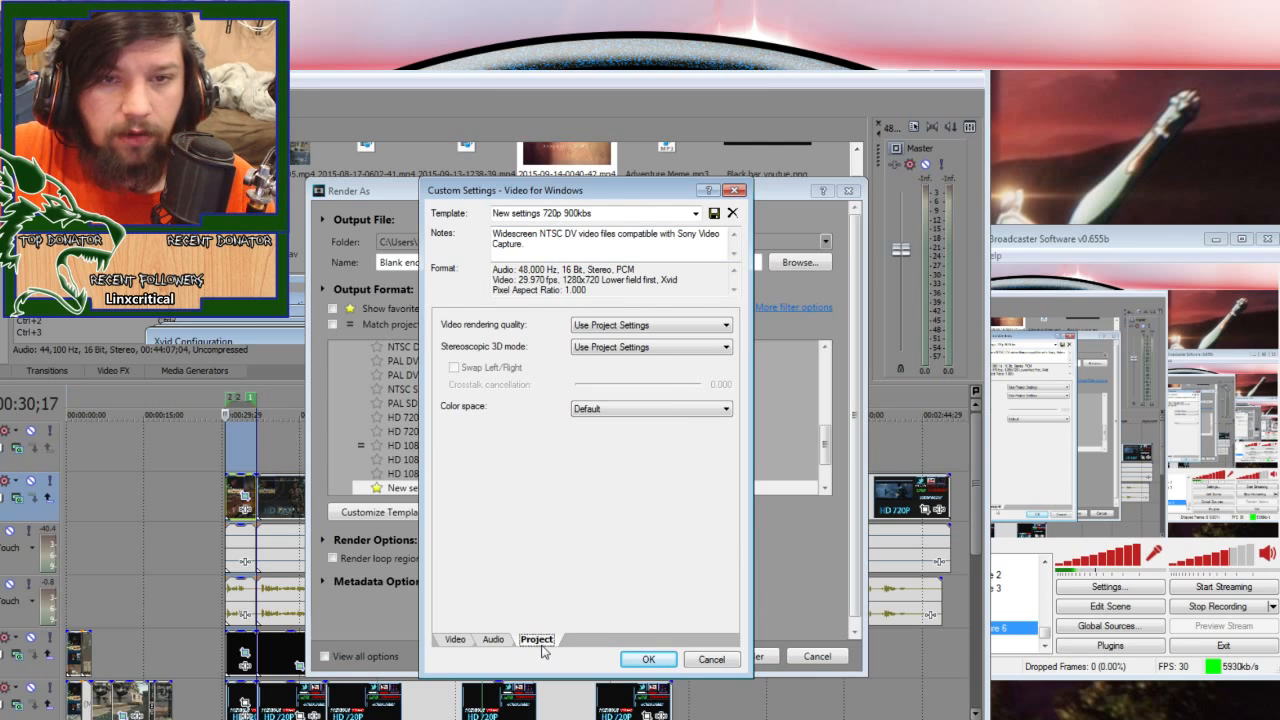
left_click(711, 659)
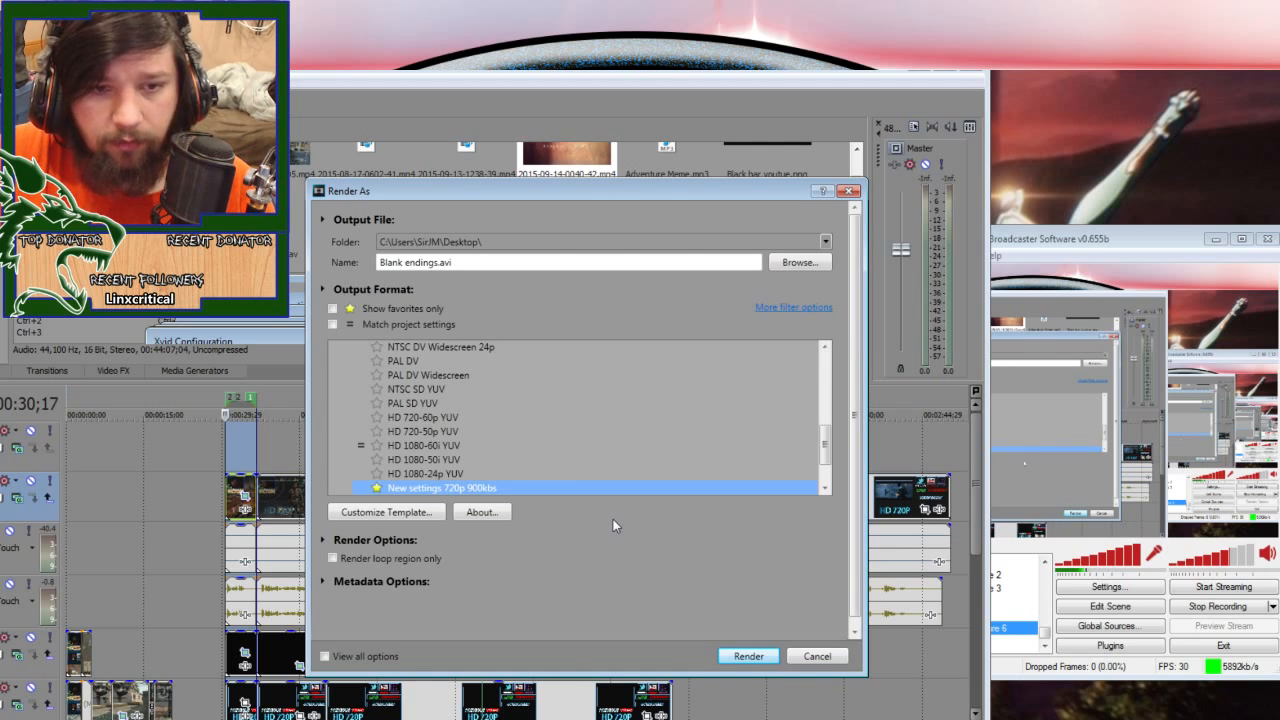
- Collapse the Video for Windows formats and select the custom Wav template under Wave (Microsoft)
scroll(636, 457, "down", 2)
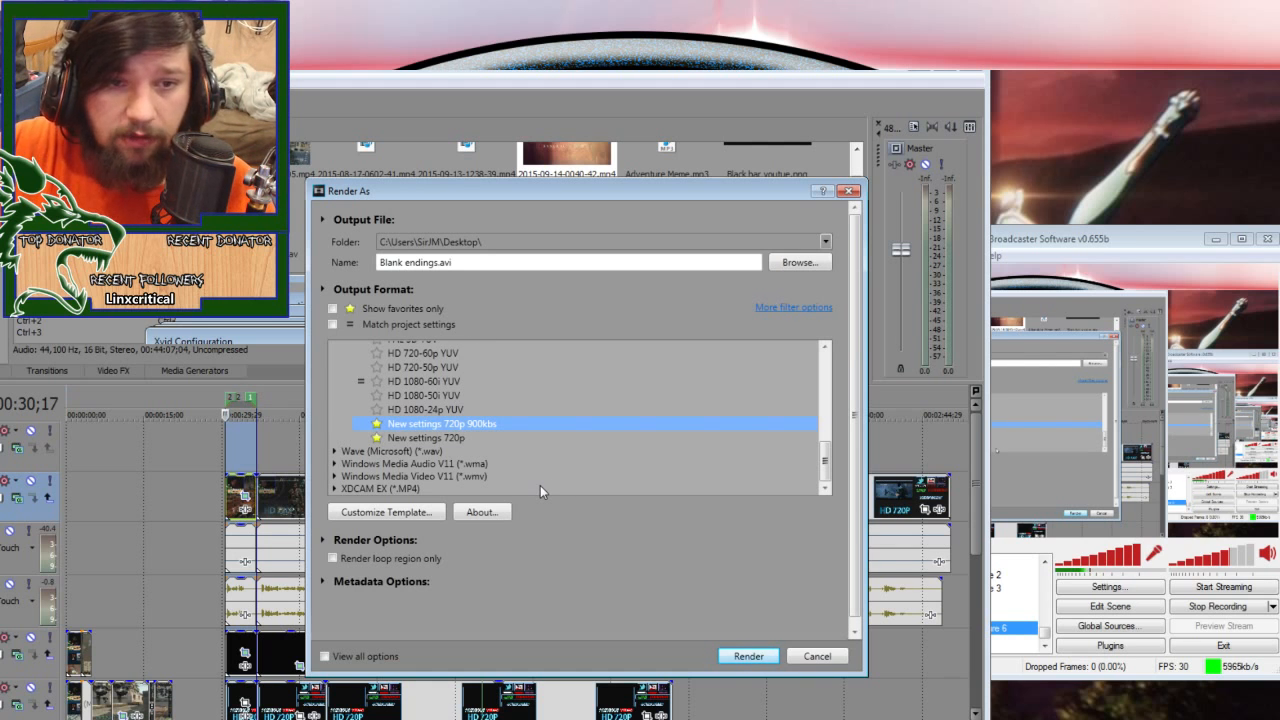
scroll(551, 441, "up", 8)
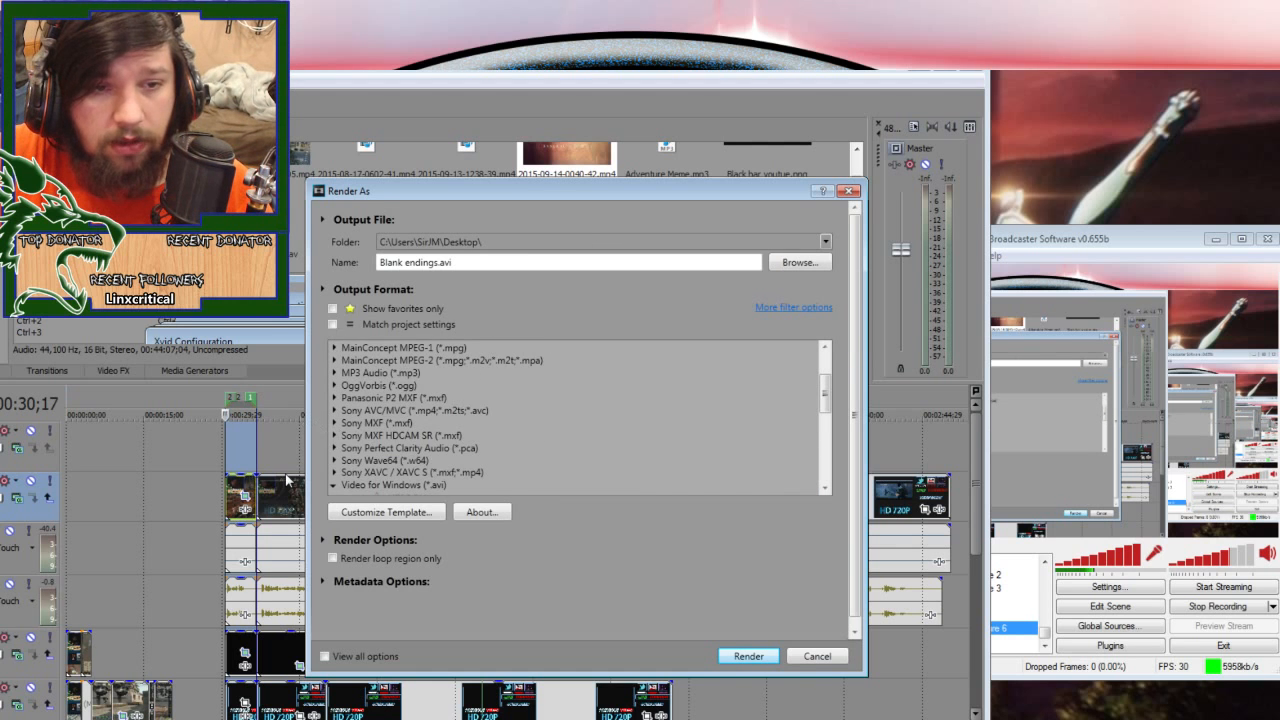
scroll(342, 460, "down", 2)
left_click(336, 400)
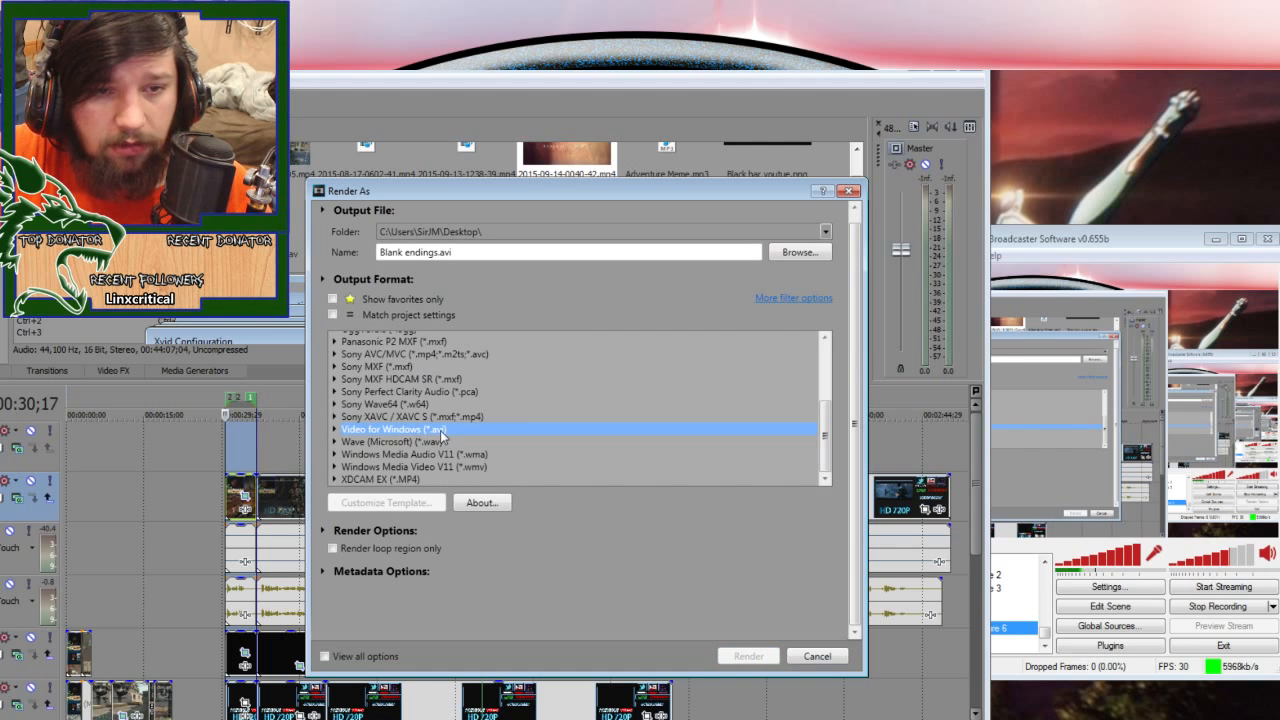
left_click(334, 445)
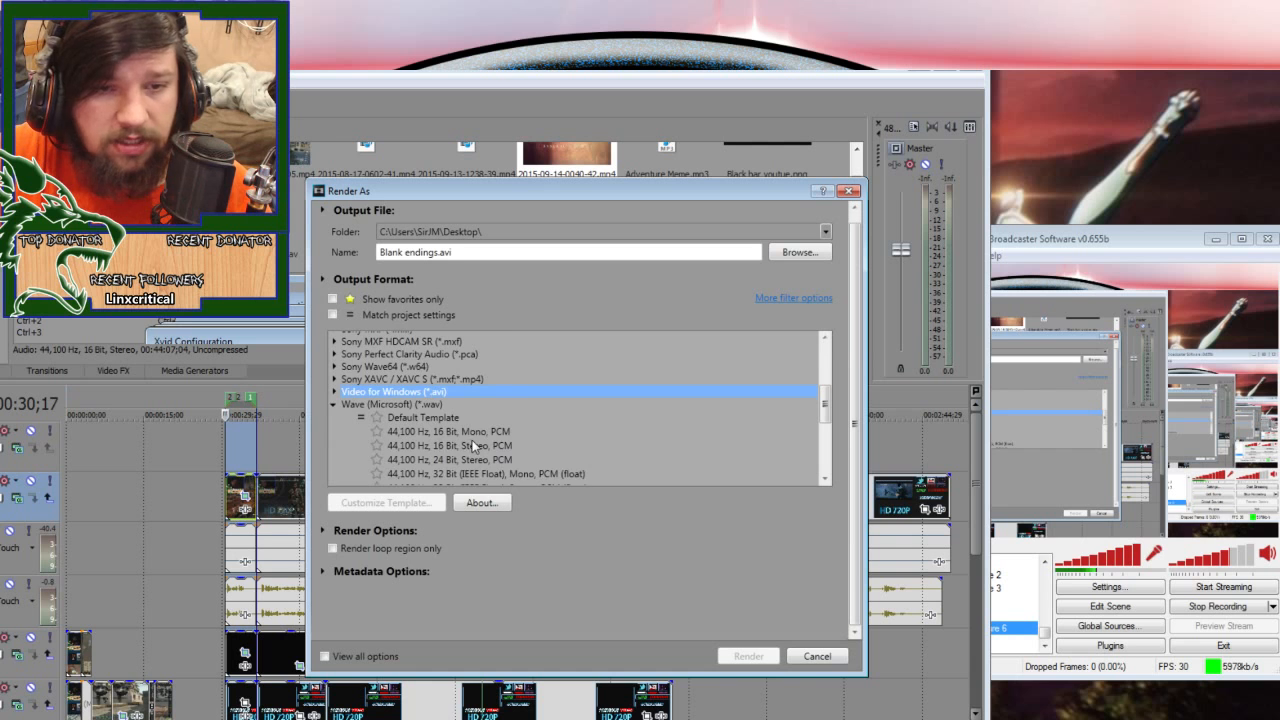
scroll(472, 446, "down", 4)
left_click(400, 479)
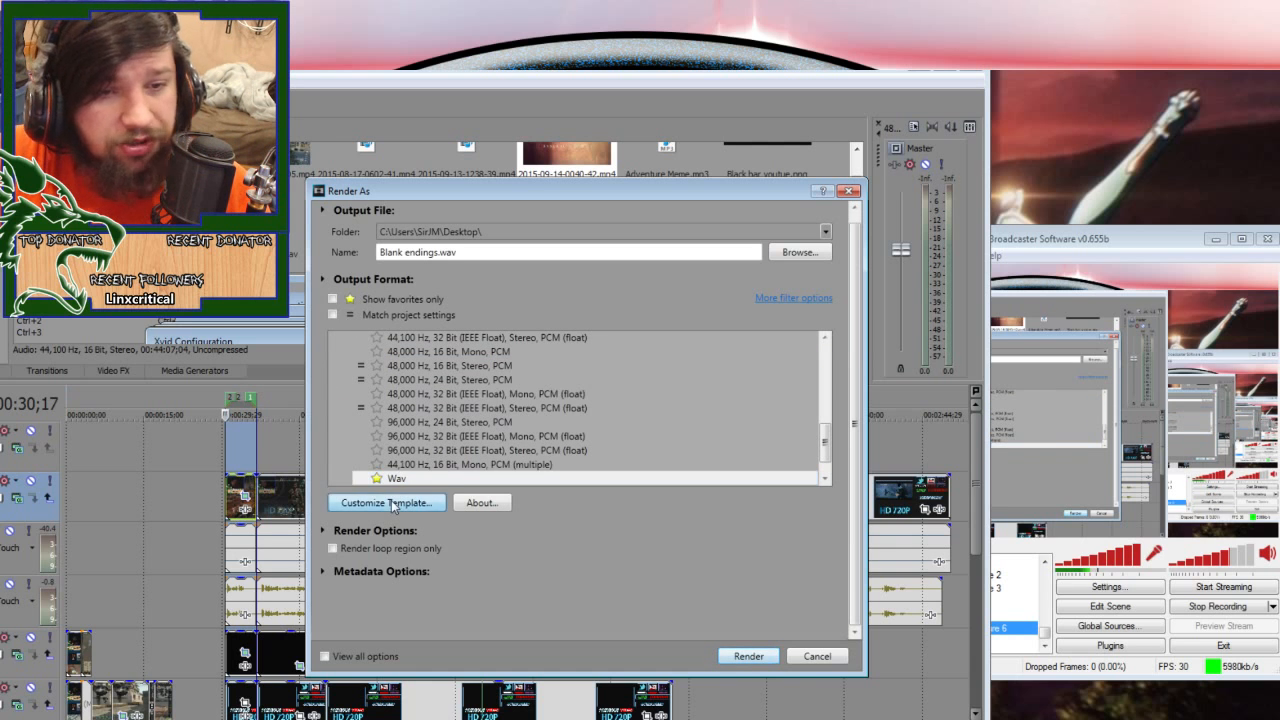
- Examine the Wav template's custom settings beside the render window, then close both dialogs without rendering
left_click(388, 502)
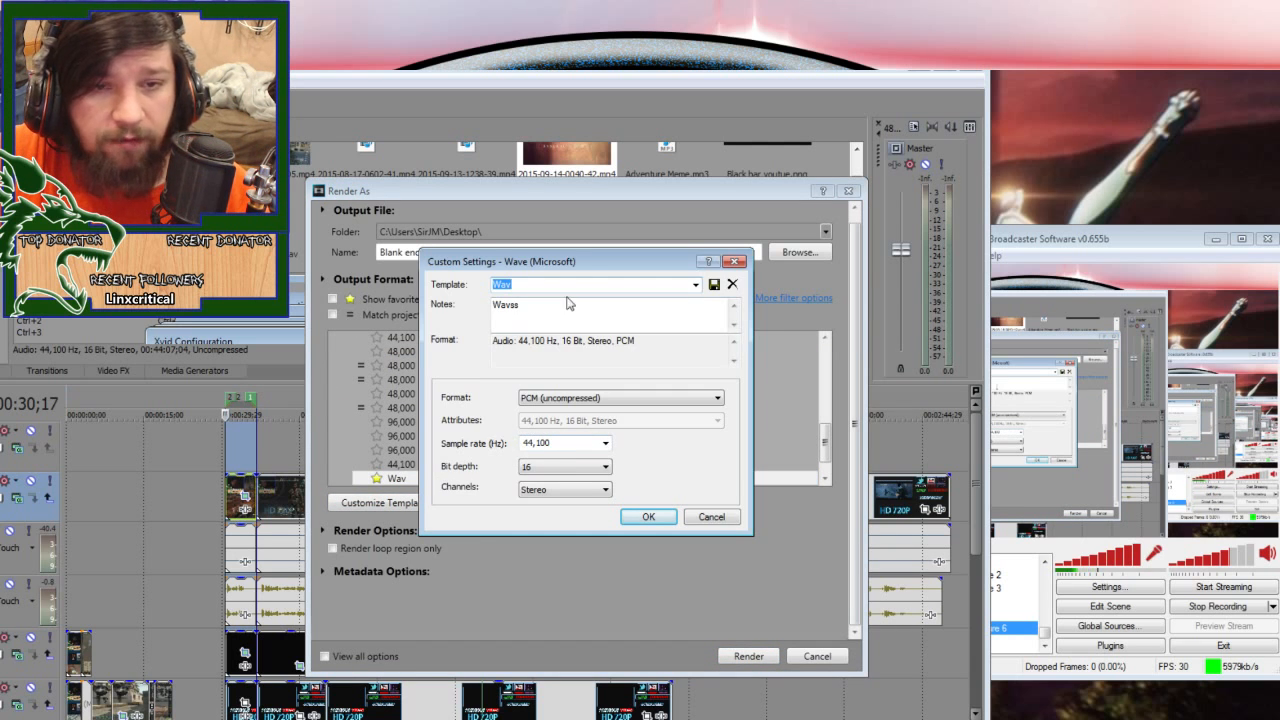
left_click_drag(568, 272, 765, 286)
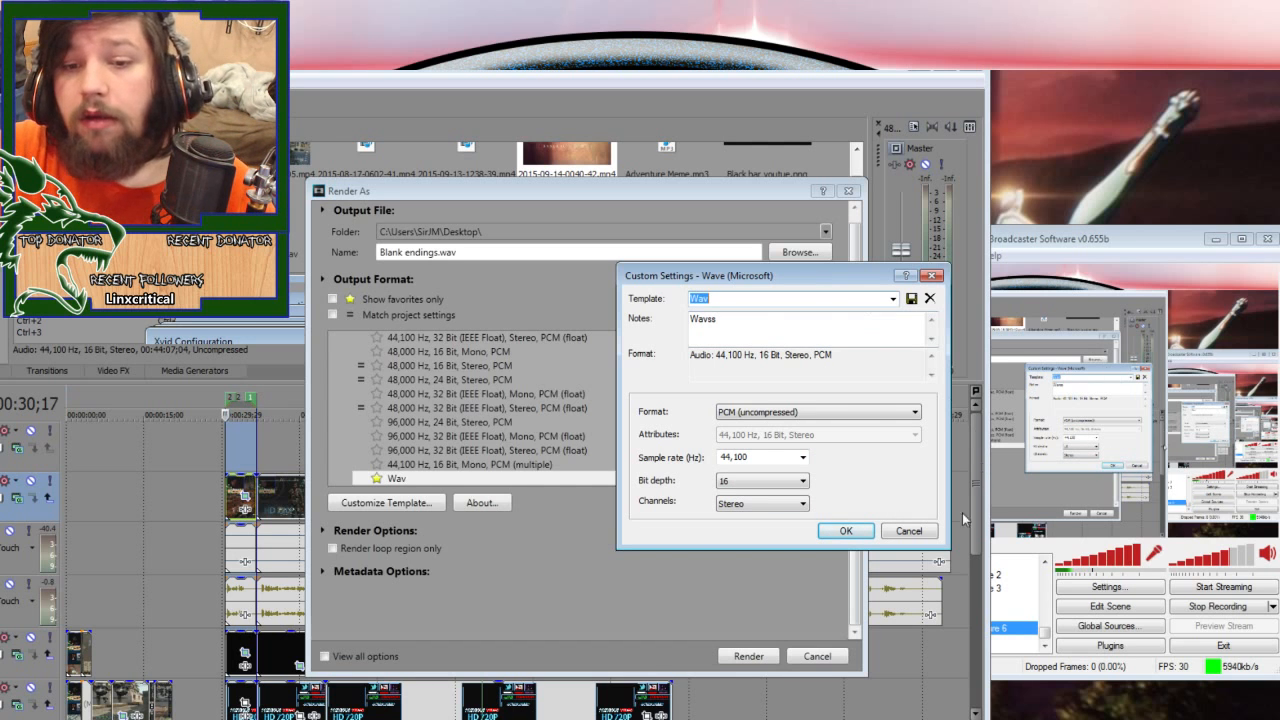
left_click(909, 534)
key("Escape")
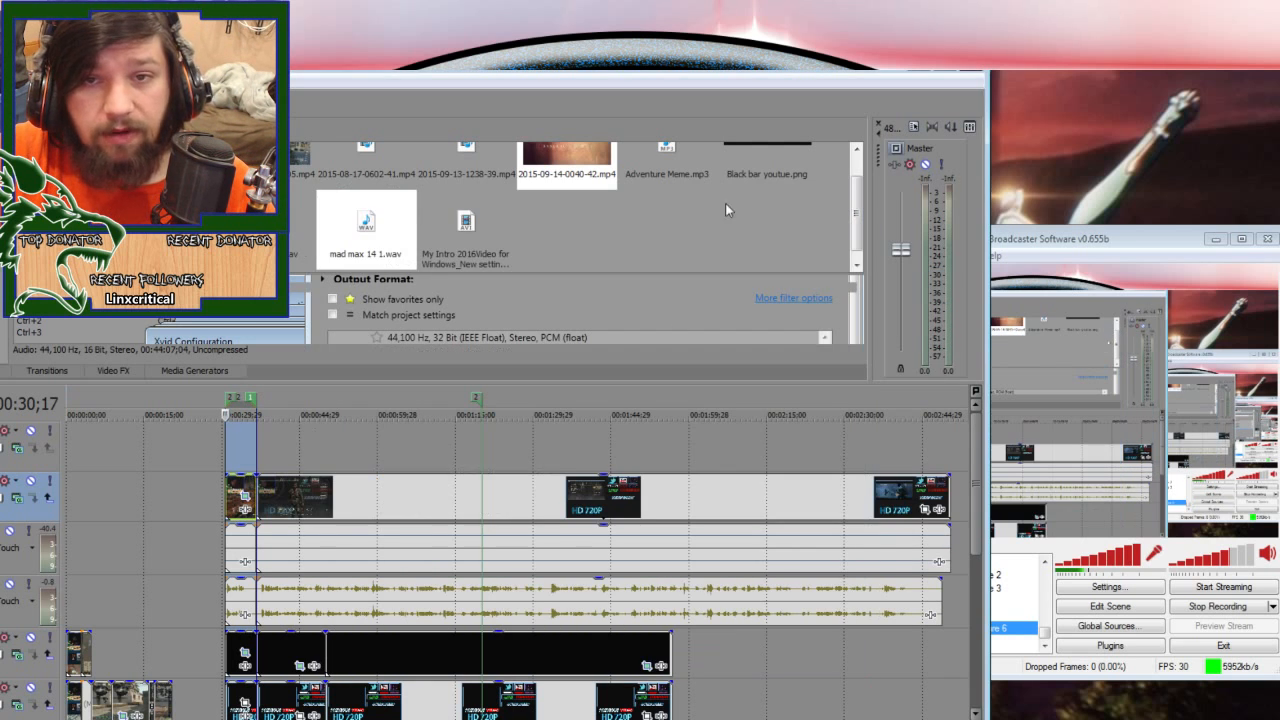
left_click(920, 75)
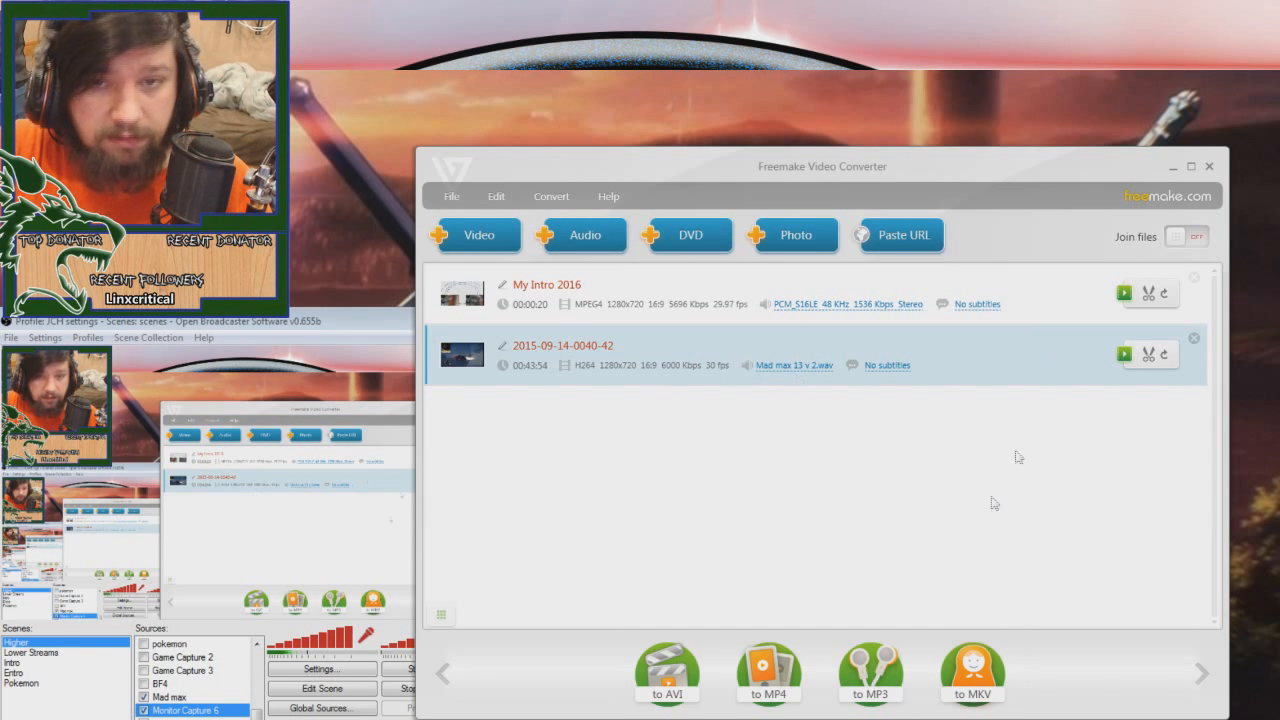
left_click(790, 365)
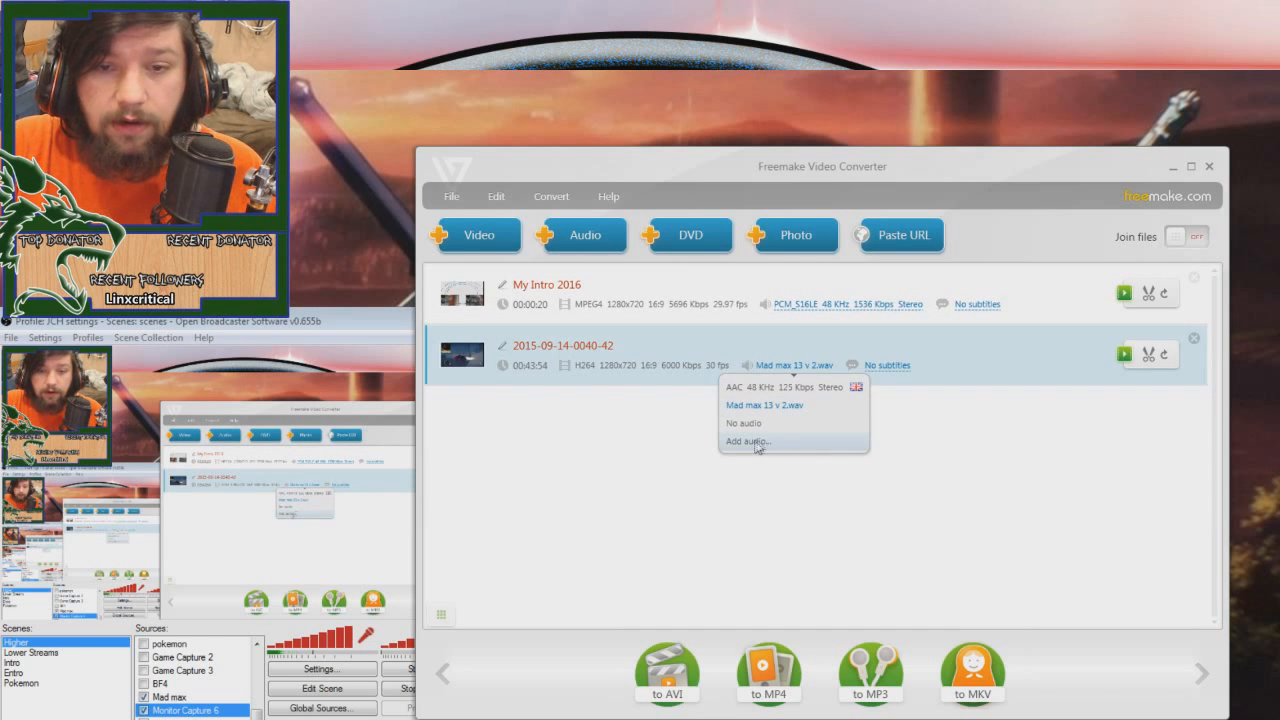
left_click(775, 369)
left_click(752, 392)
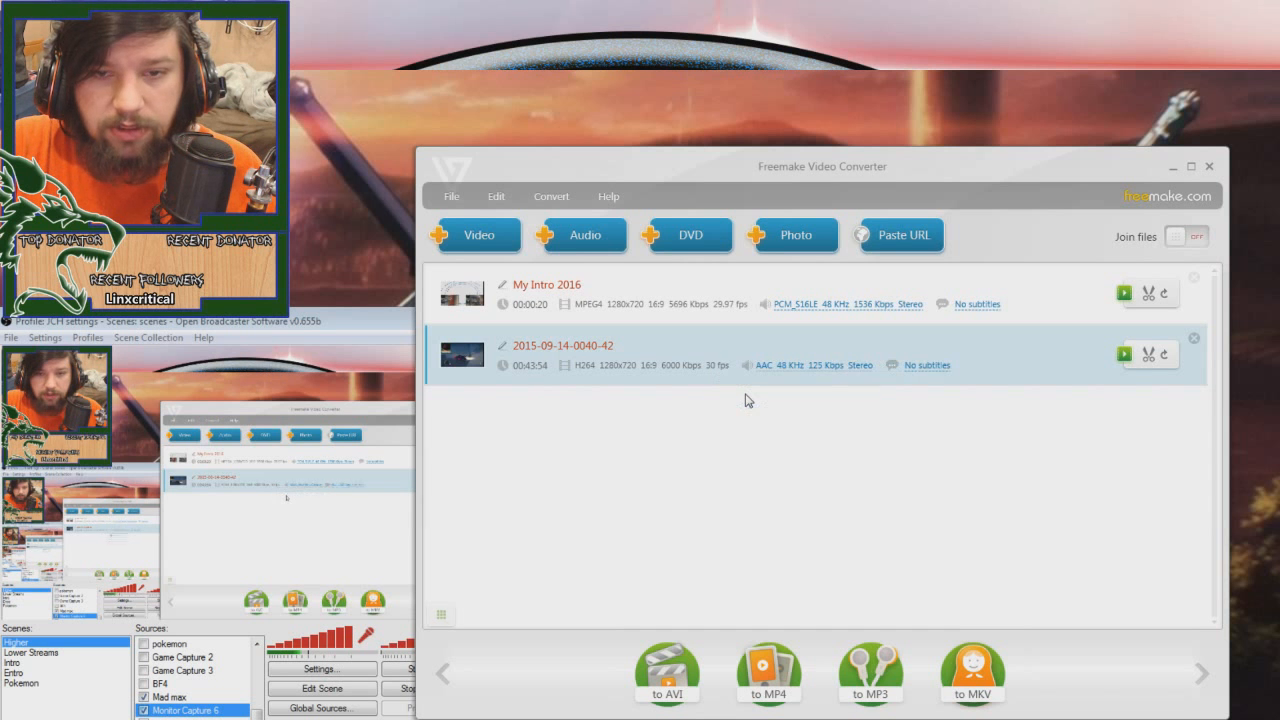
left_click(1124, 354)
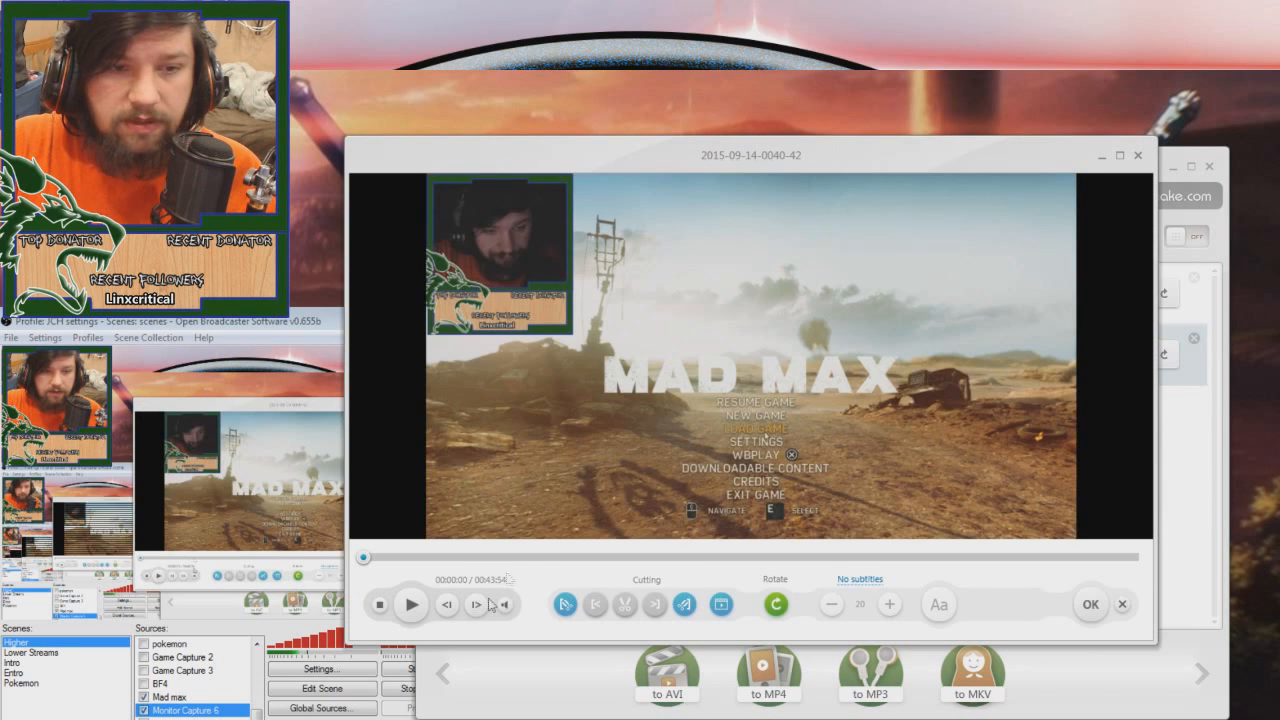
left_click(409, 608)
left_click(380, 557)
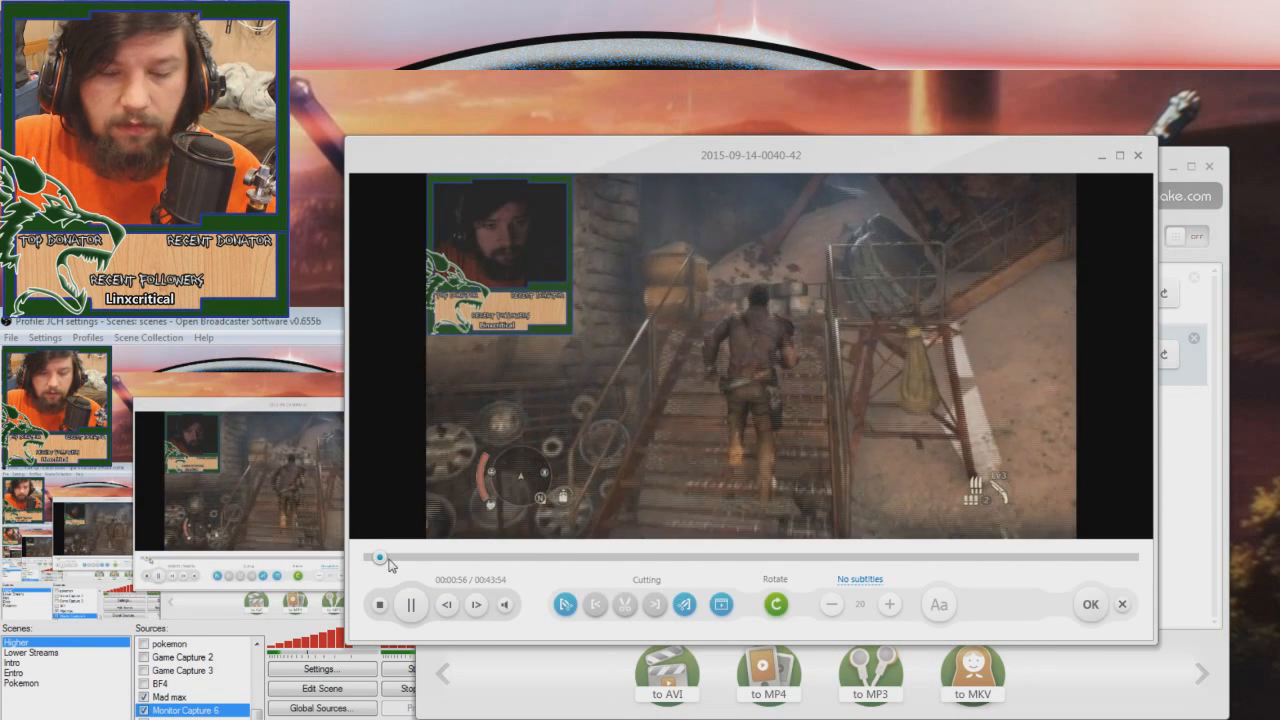
left_click_drag(390, 560, 537, 557)
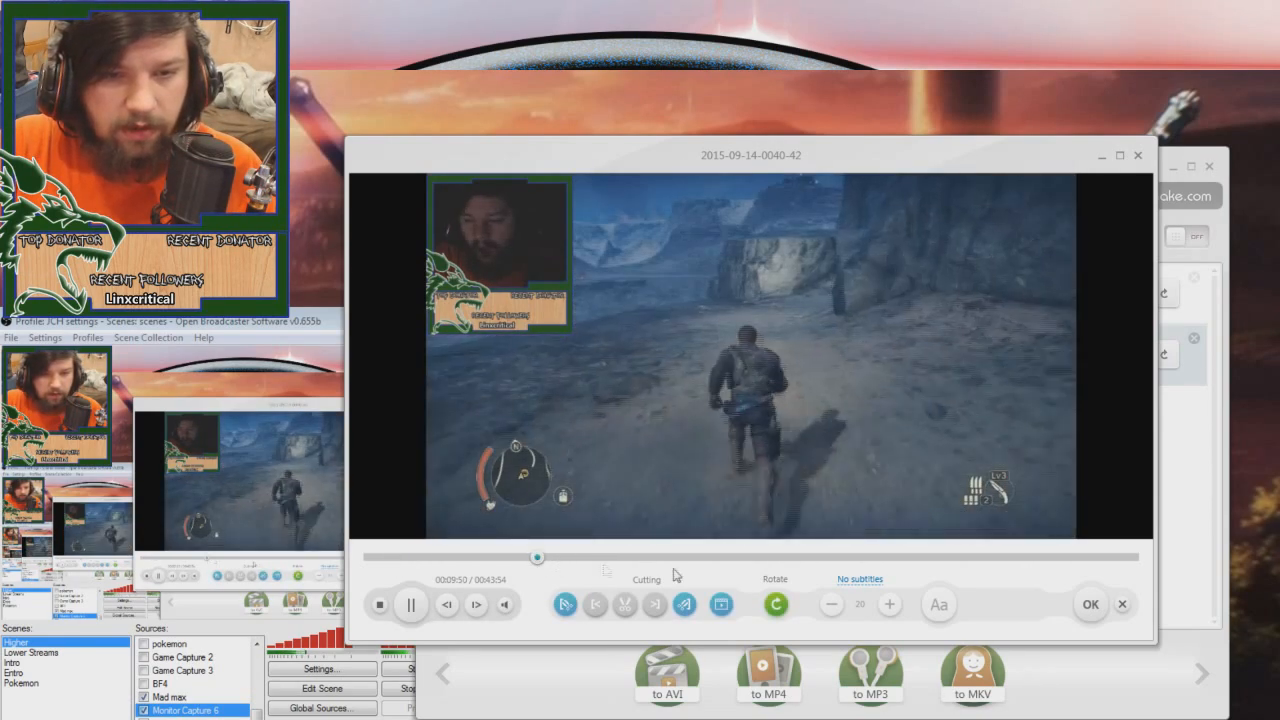
left_click(802, 557)
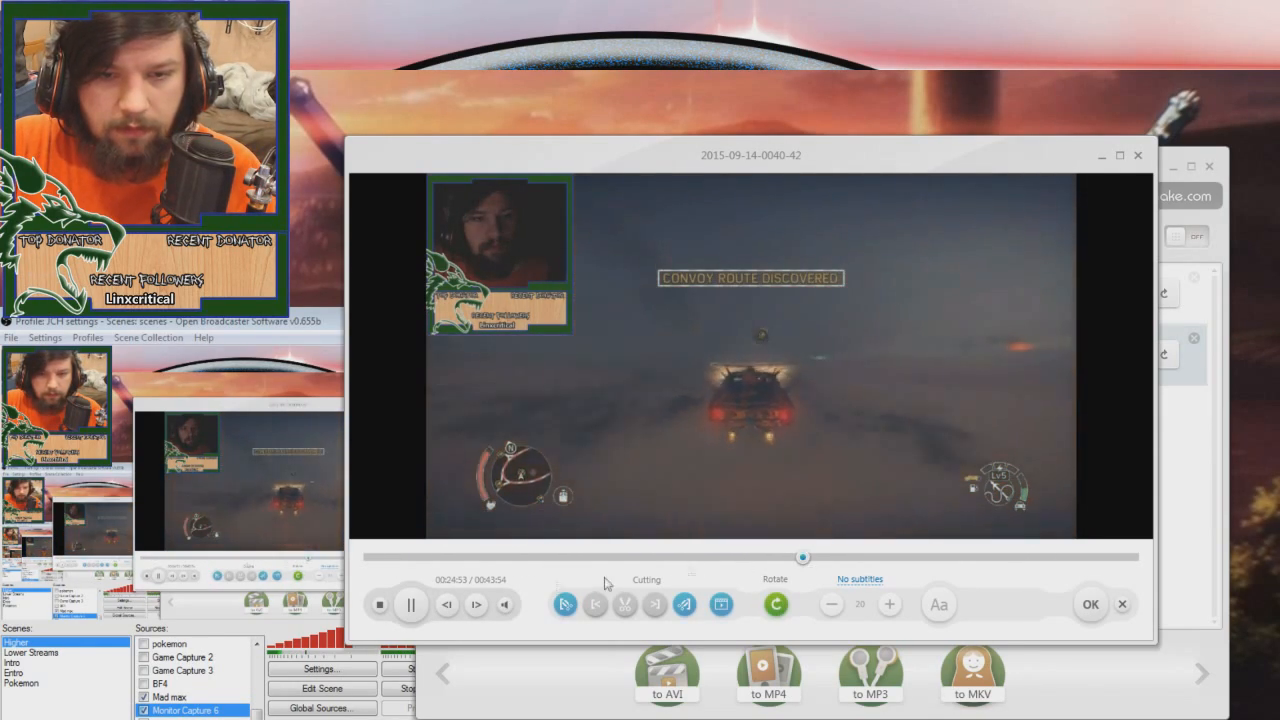
left_click(407, 606)
left_click(1090, 604)
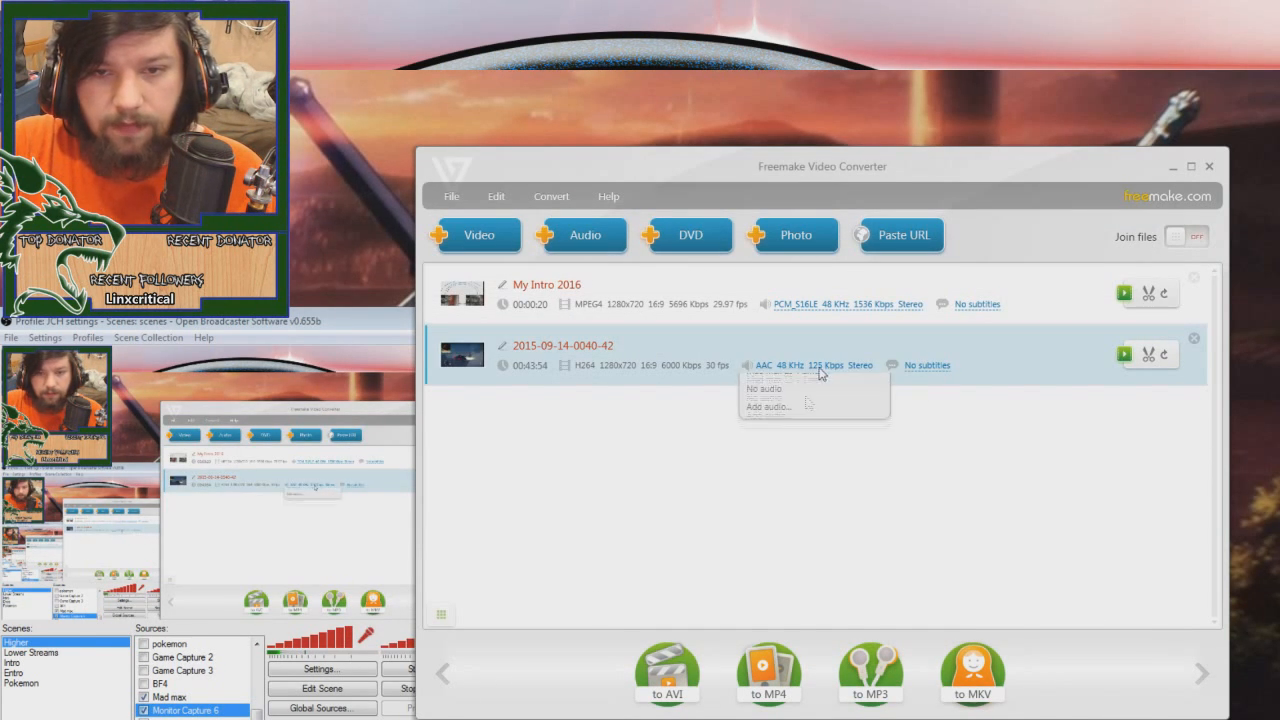
left_click(772, 436)
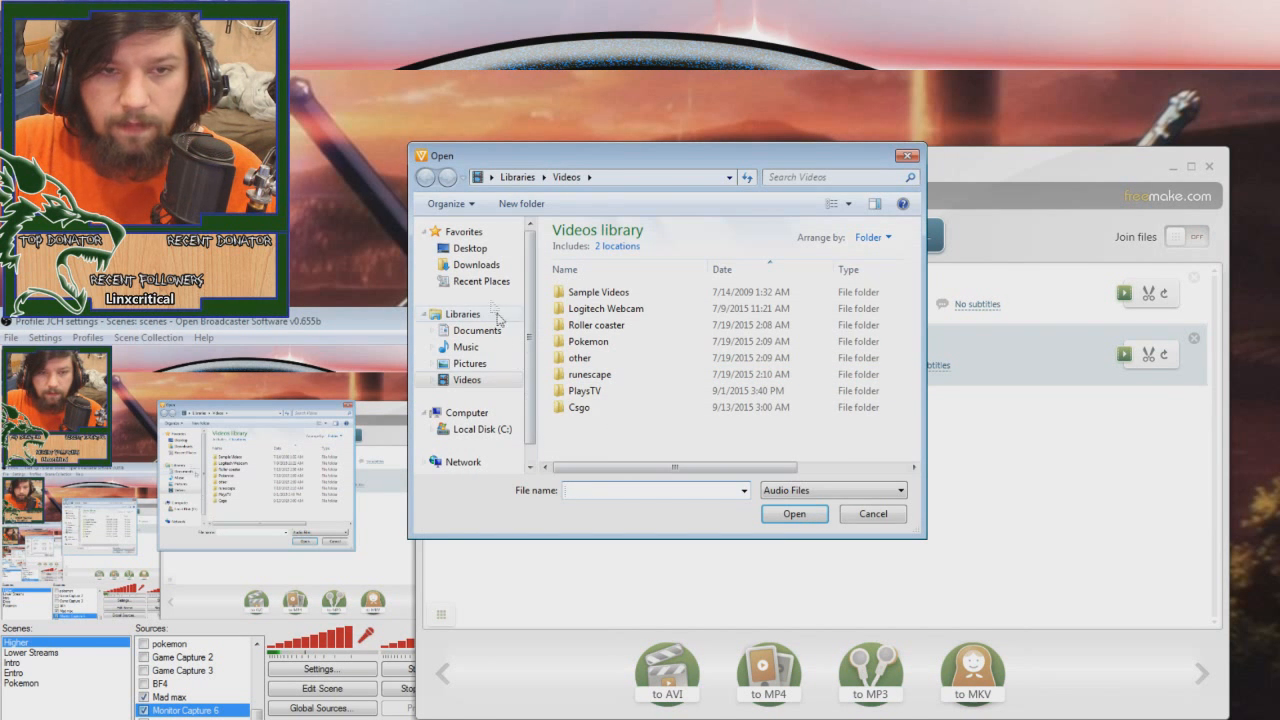
left_click(470, 248)
scroll(898, 470, "down", 10)
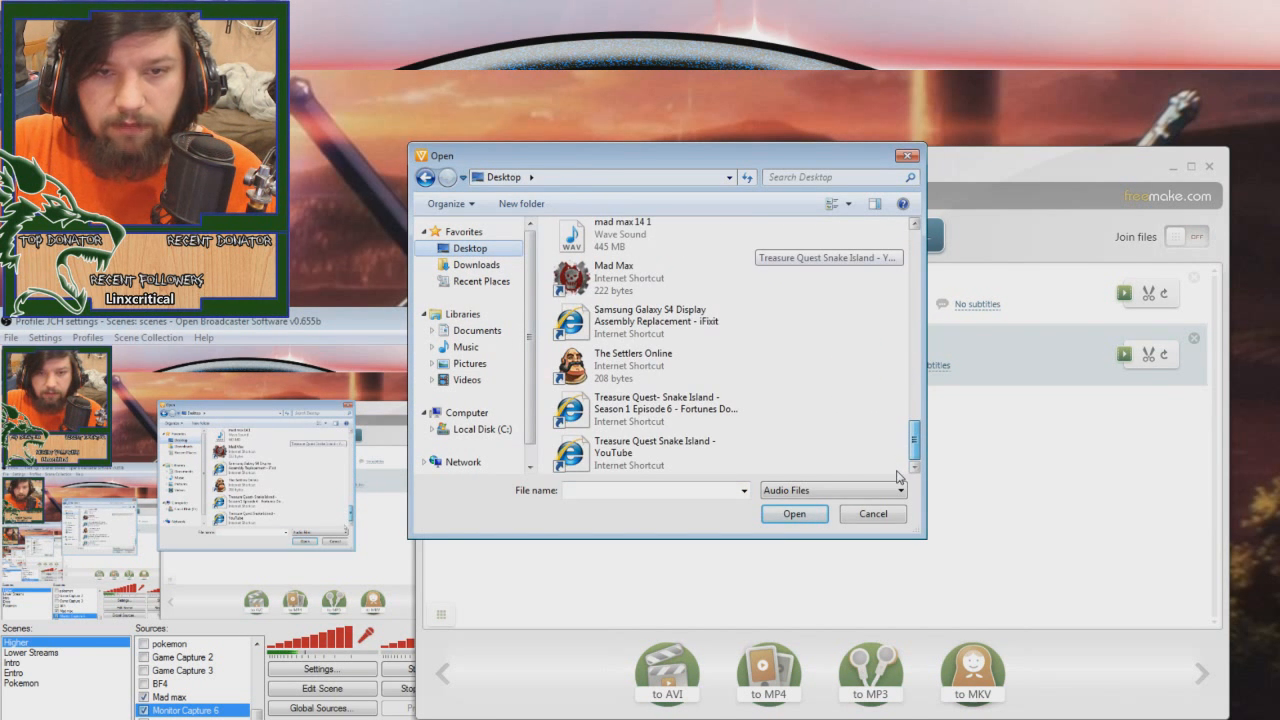
left_click_drag(912, 448, 869, 432)
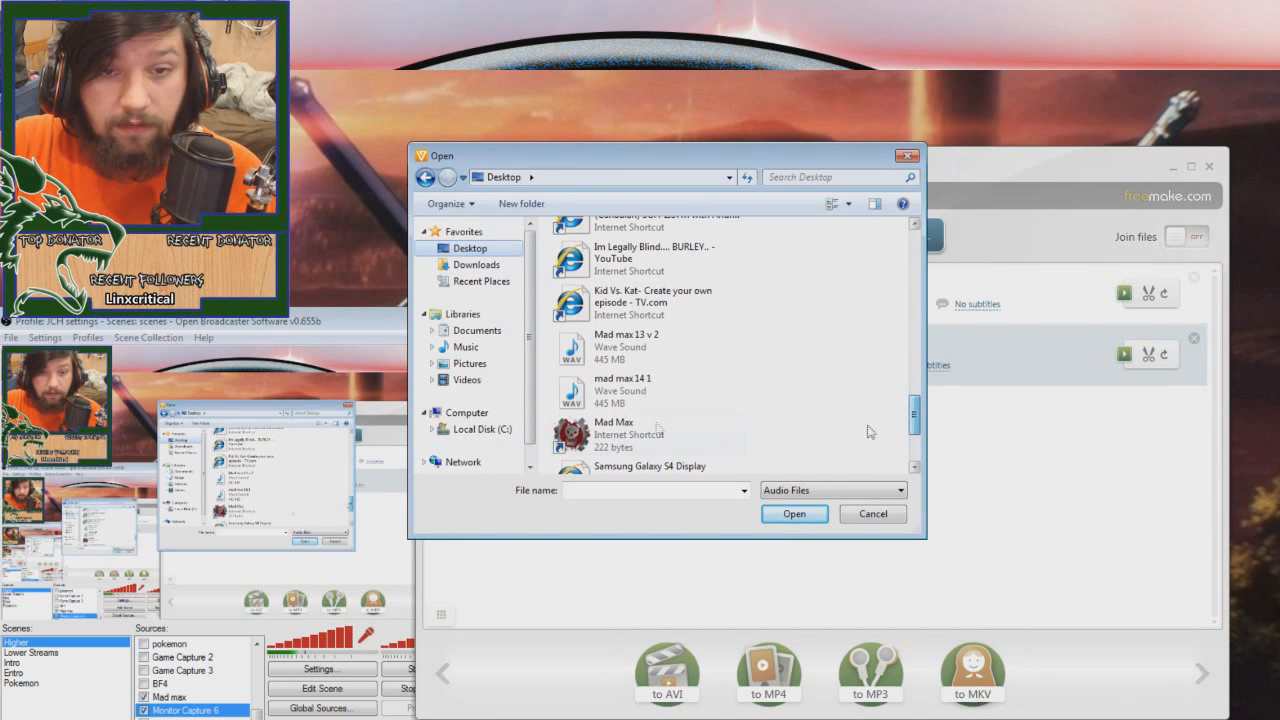
left_click(590, 348)
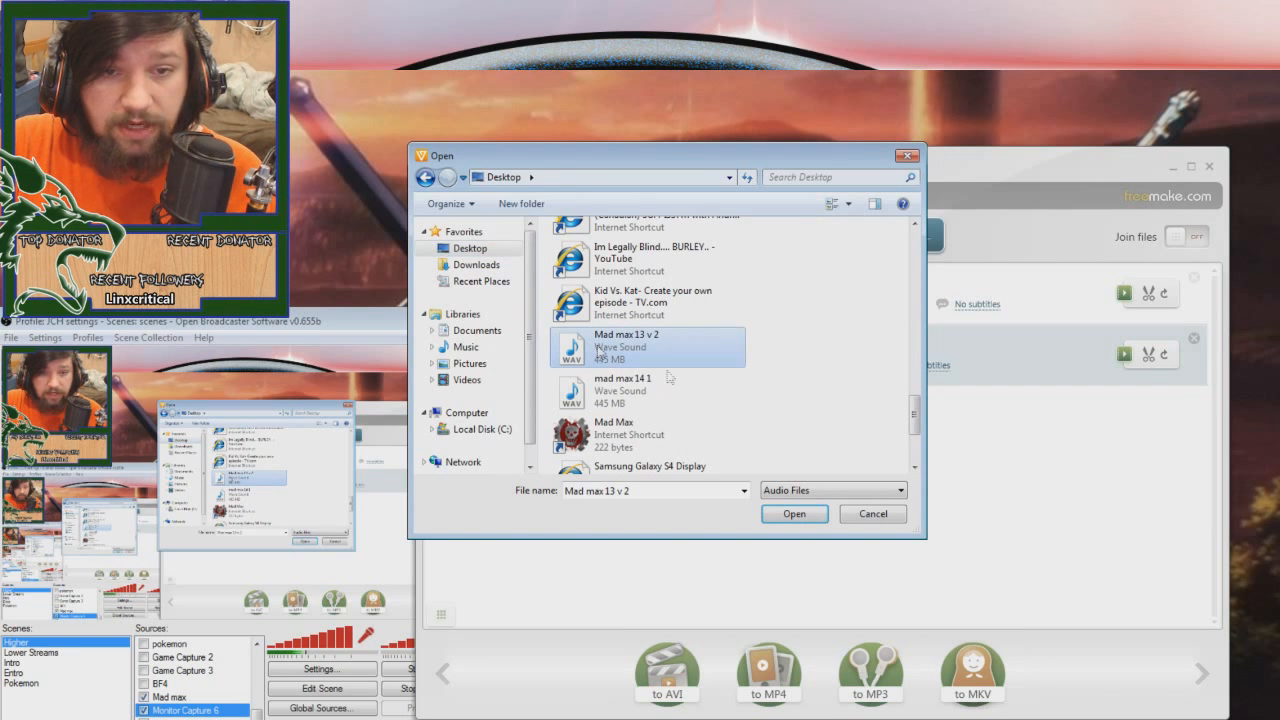
double_click(608, 357)
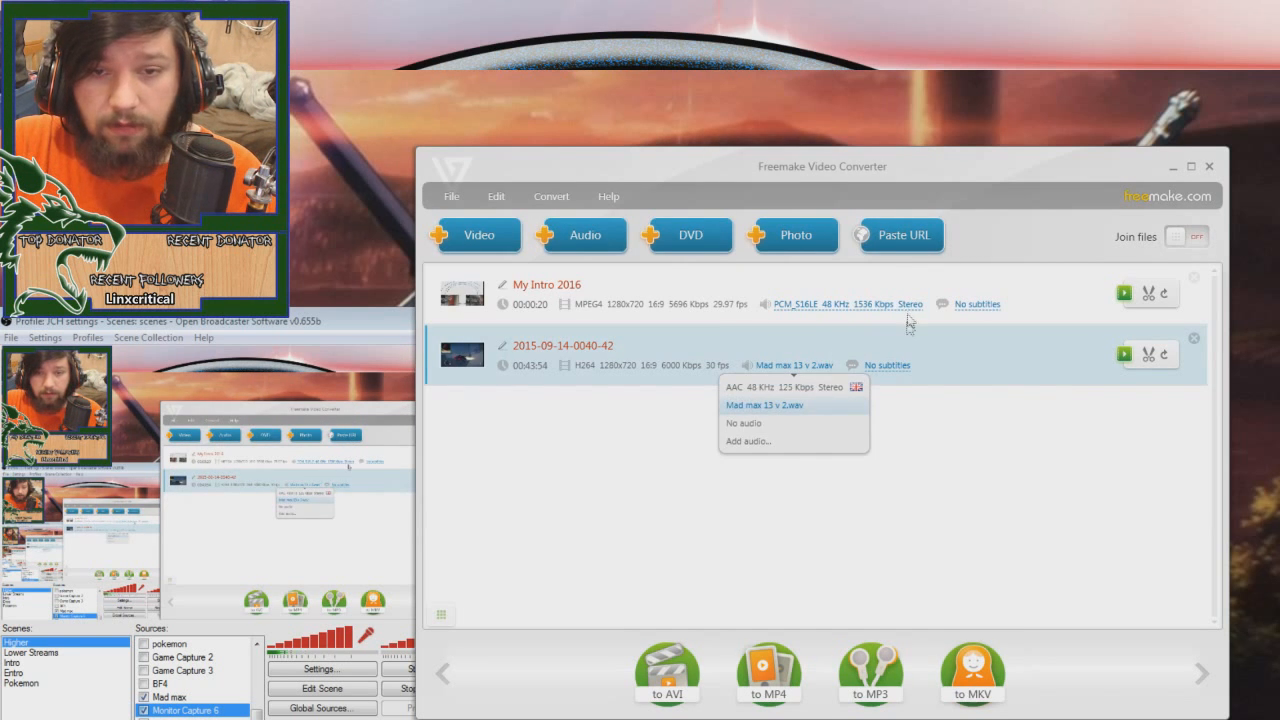
left_click(1148, 354)
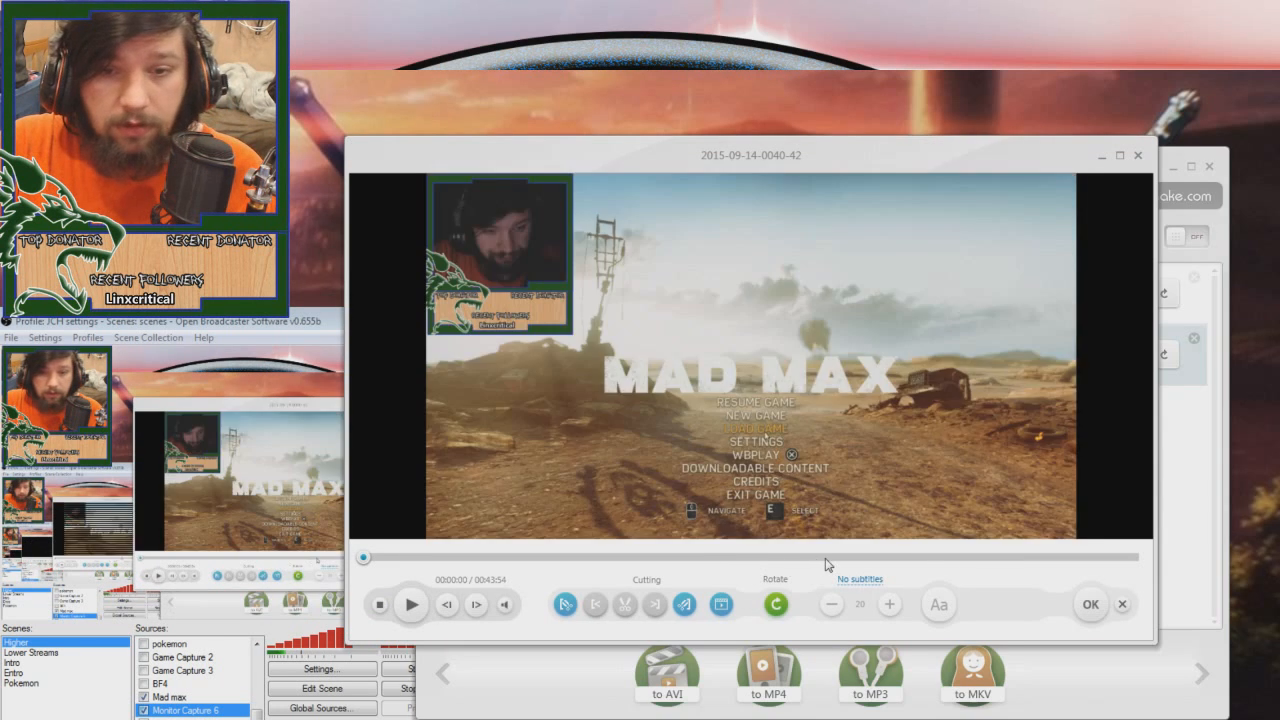
left_click(411, 604)
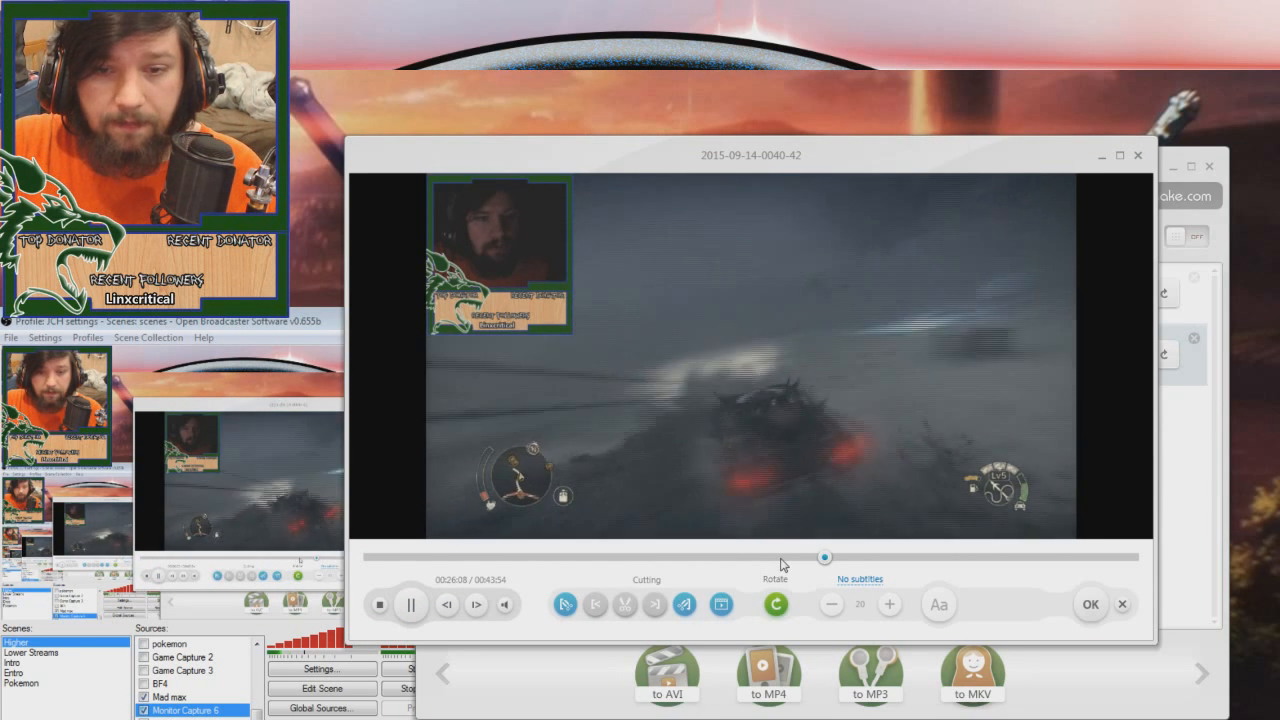
left_click(785, 558)
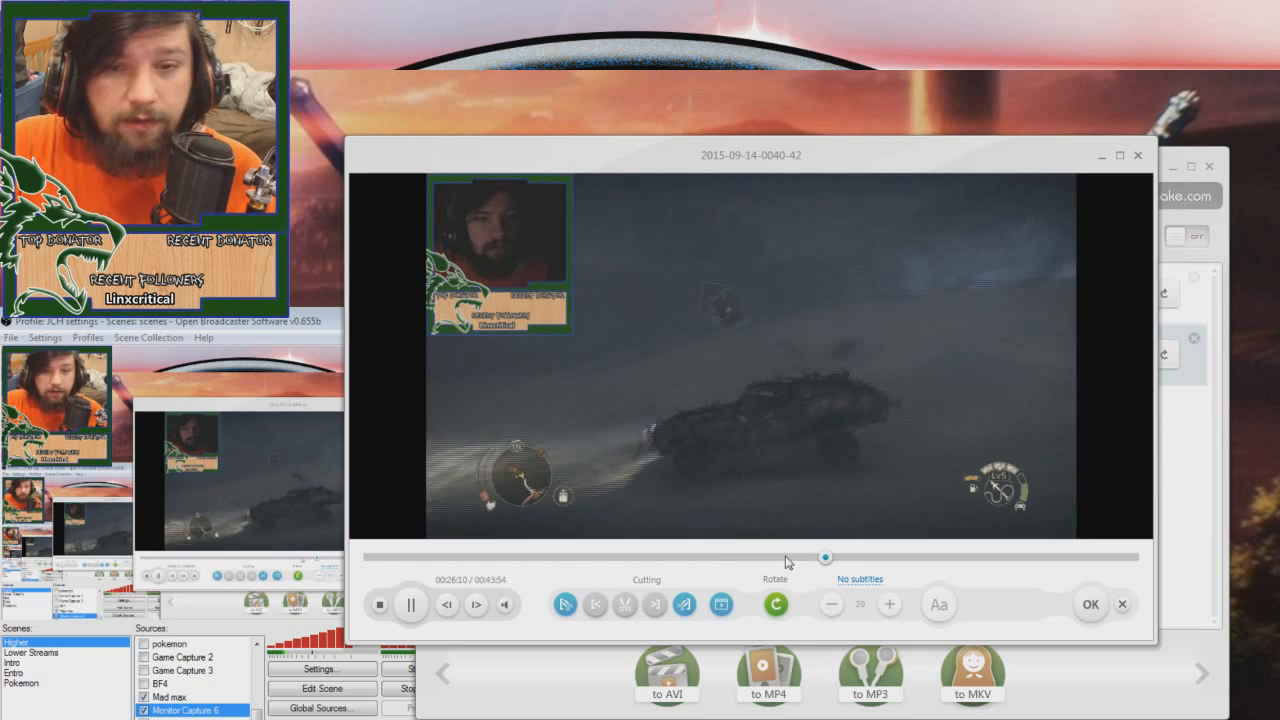
left_click(732, 558)
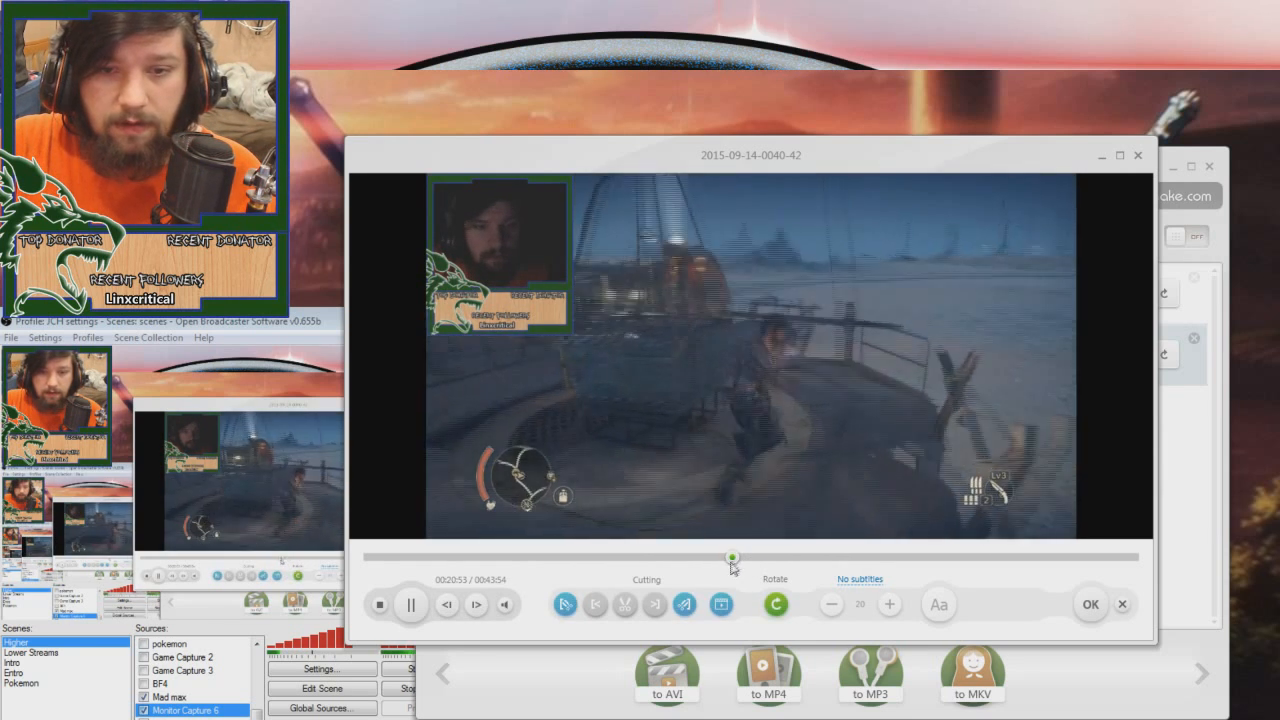
left_click(626, 558)
left_click(563, 558)
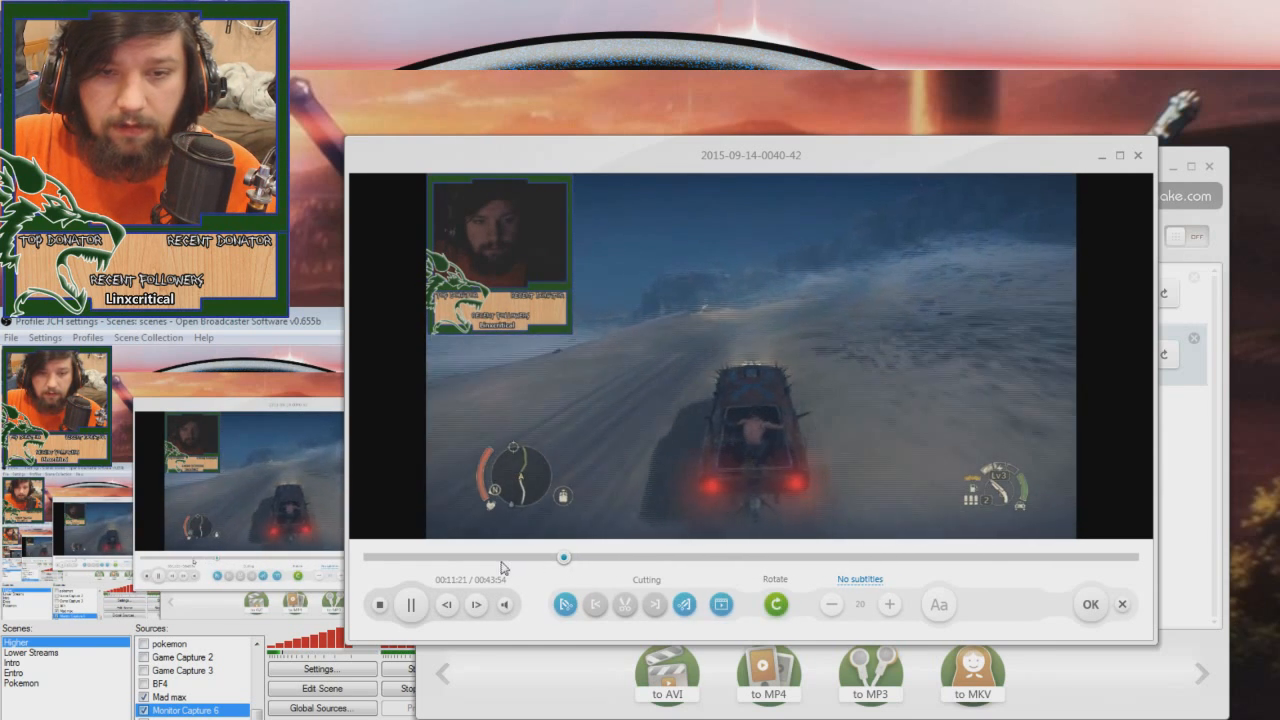
left_click(492, 558)
left_click(440, 558)
left_click(417, 558)
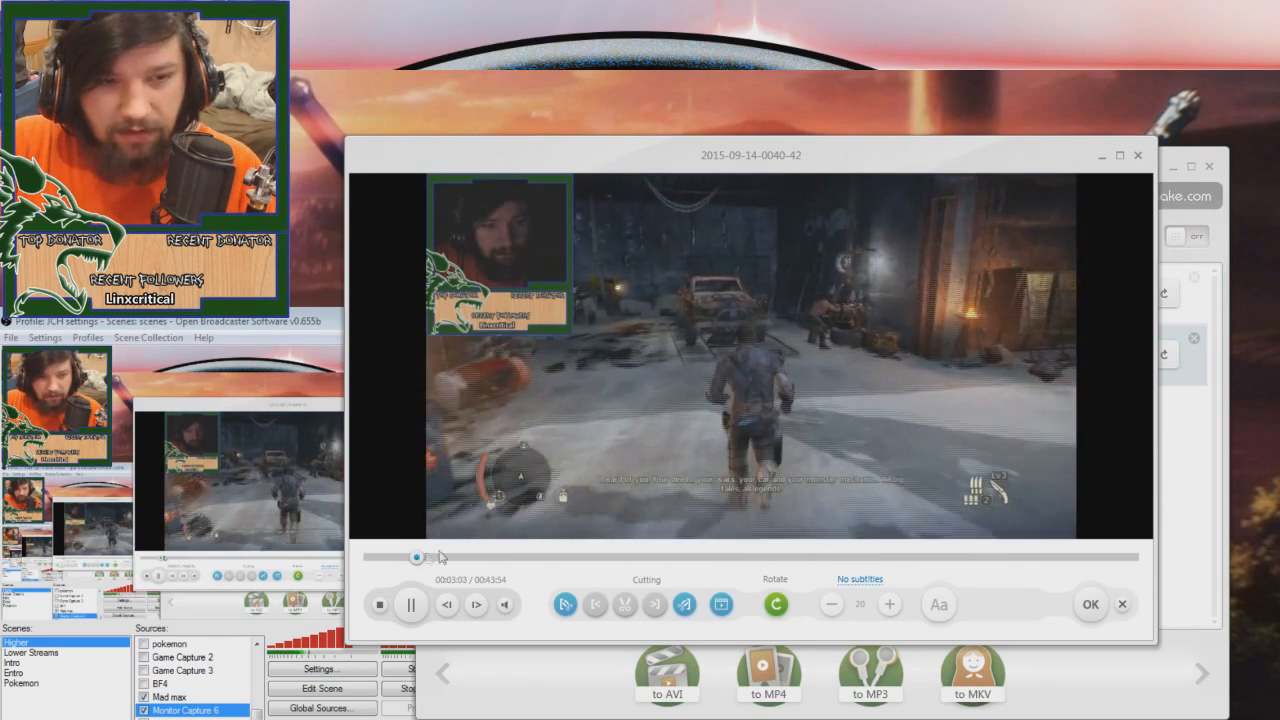
left_click(971, 558)
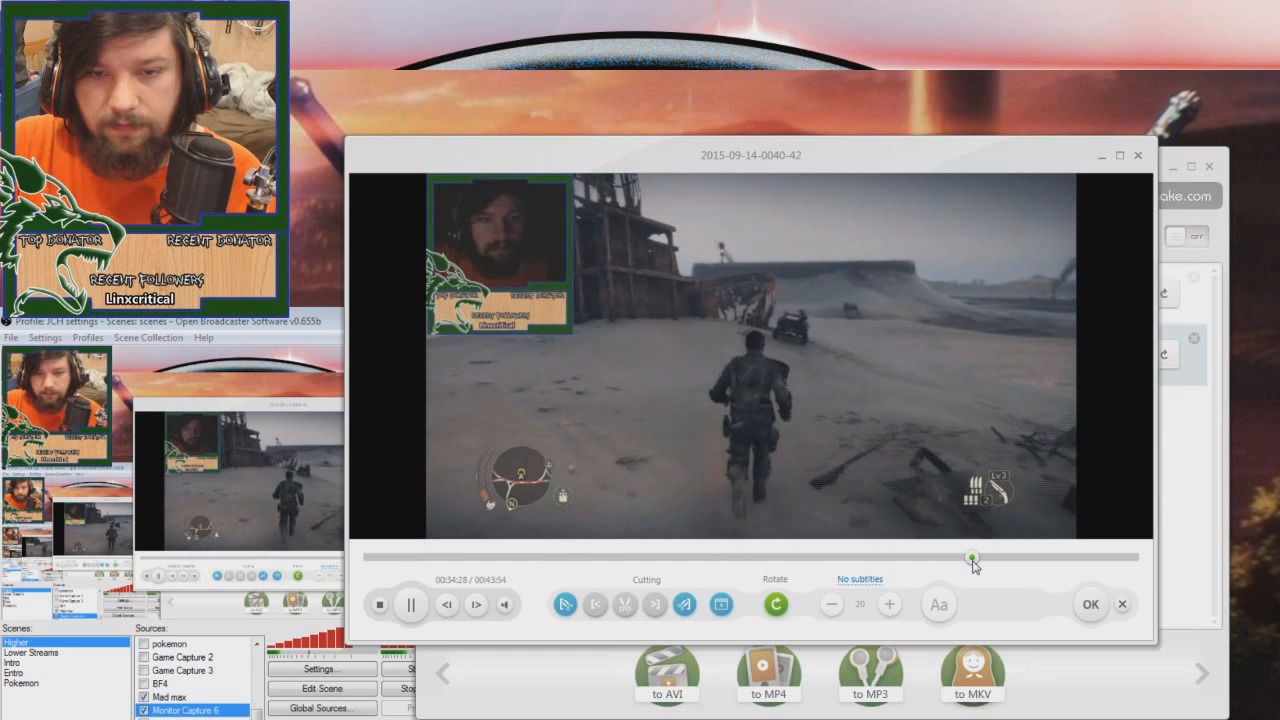
left_click(1054, 558)
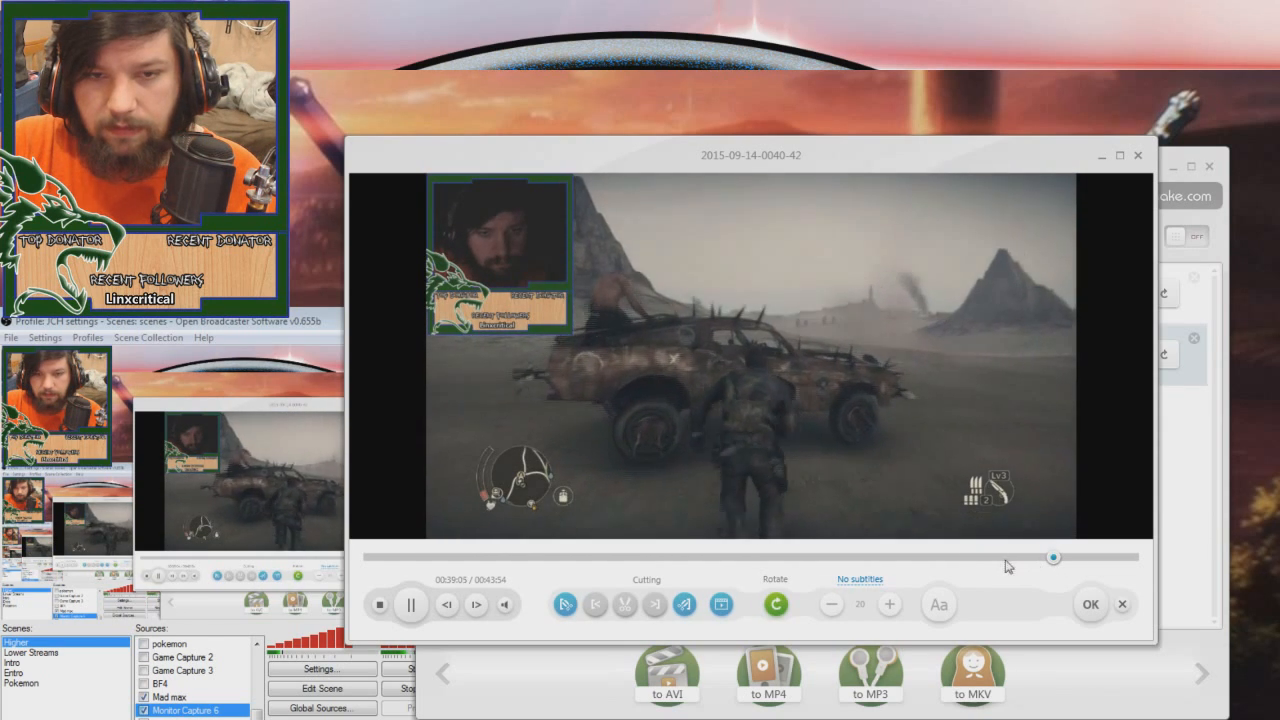
left_click_drag(979, 558, 861, 560)
left_click(920, 561)
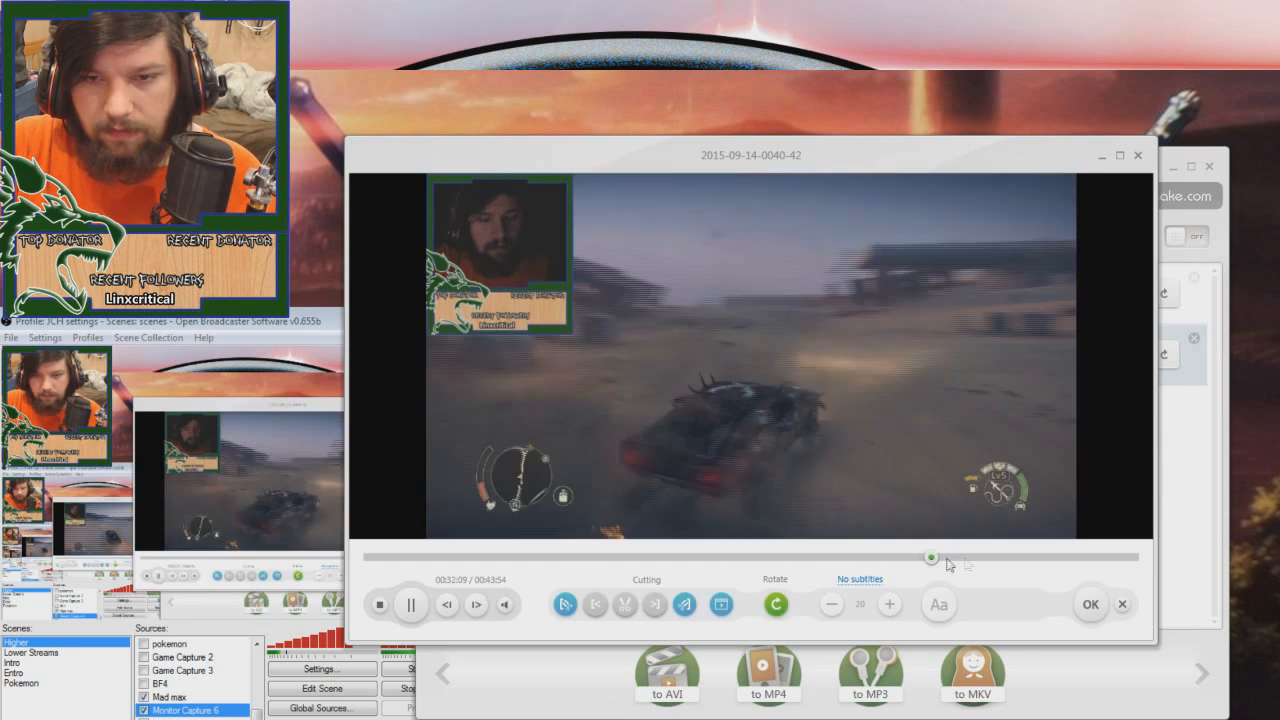
left_click_drag(980, 560, 1058, 563)
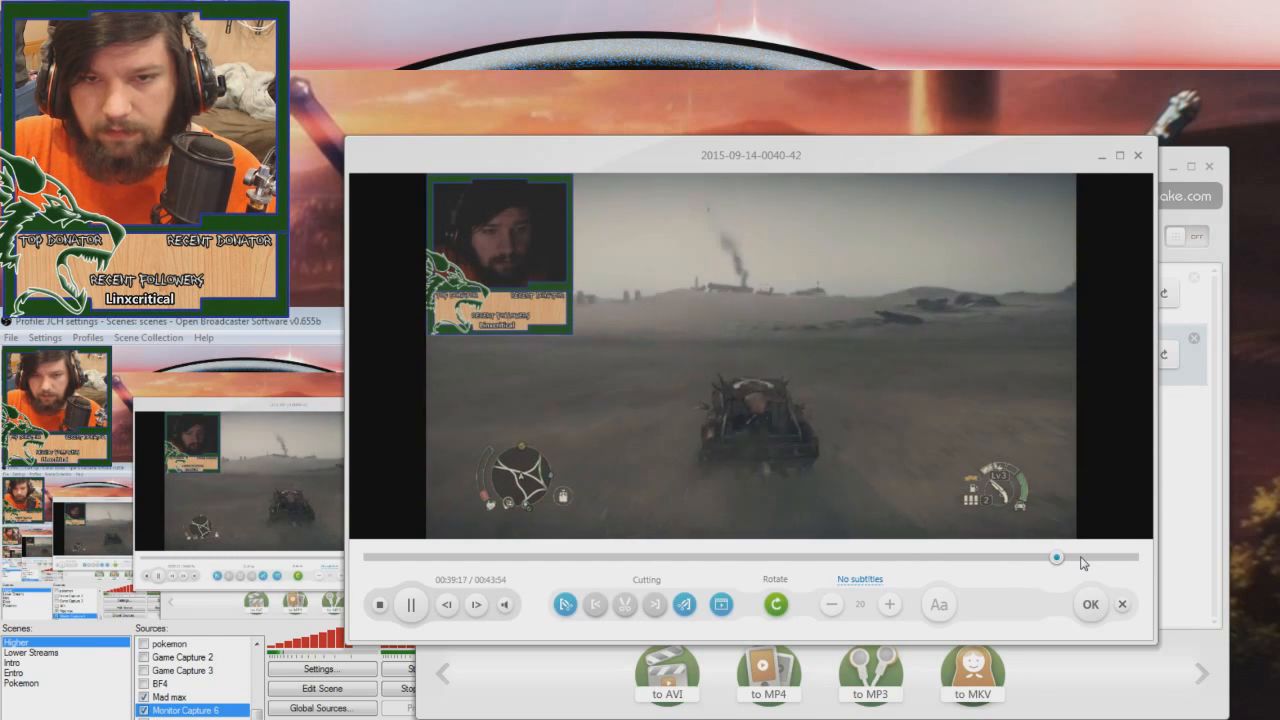
left_click(1073, 558)
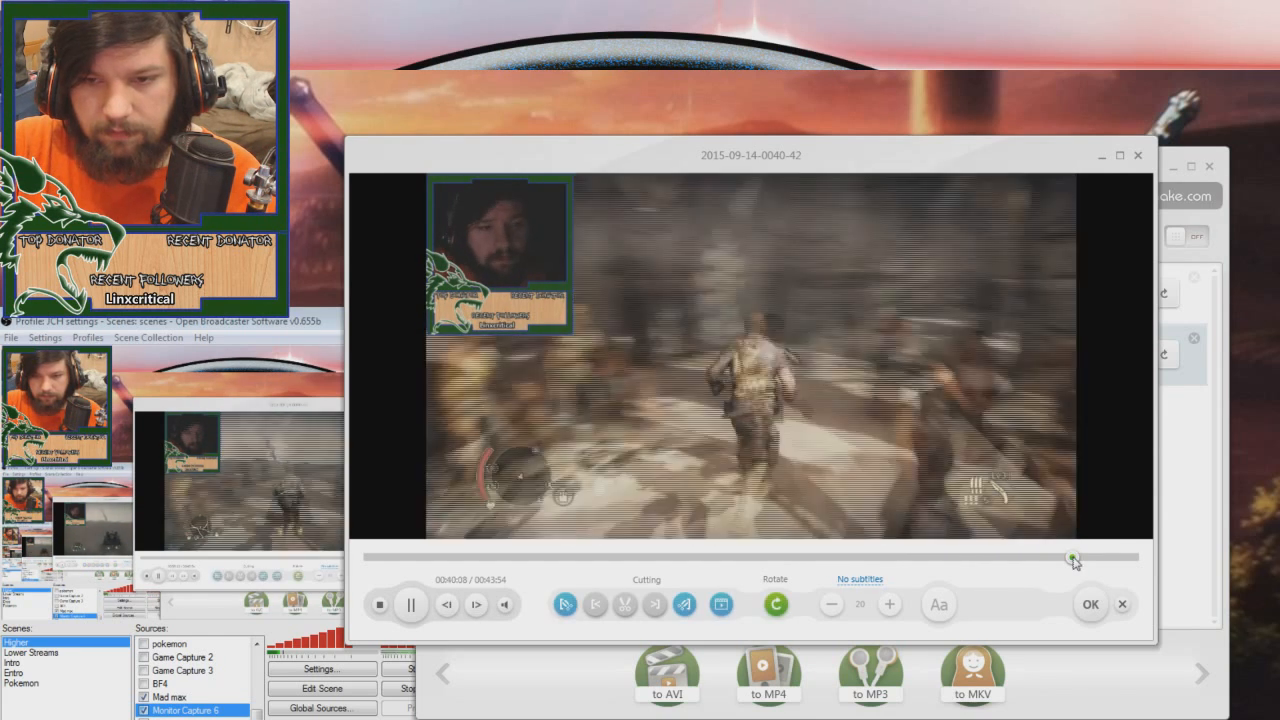
left_click(412, 612)
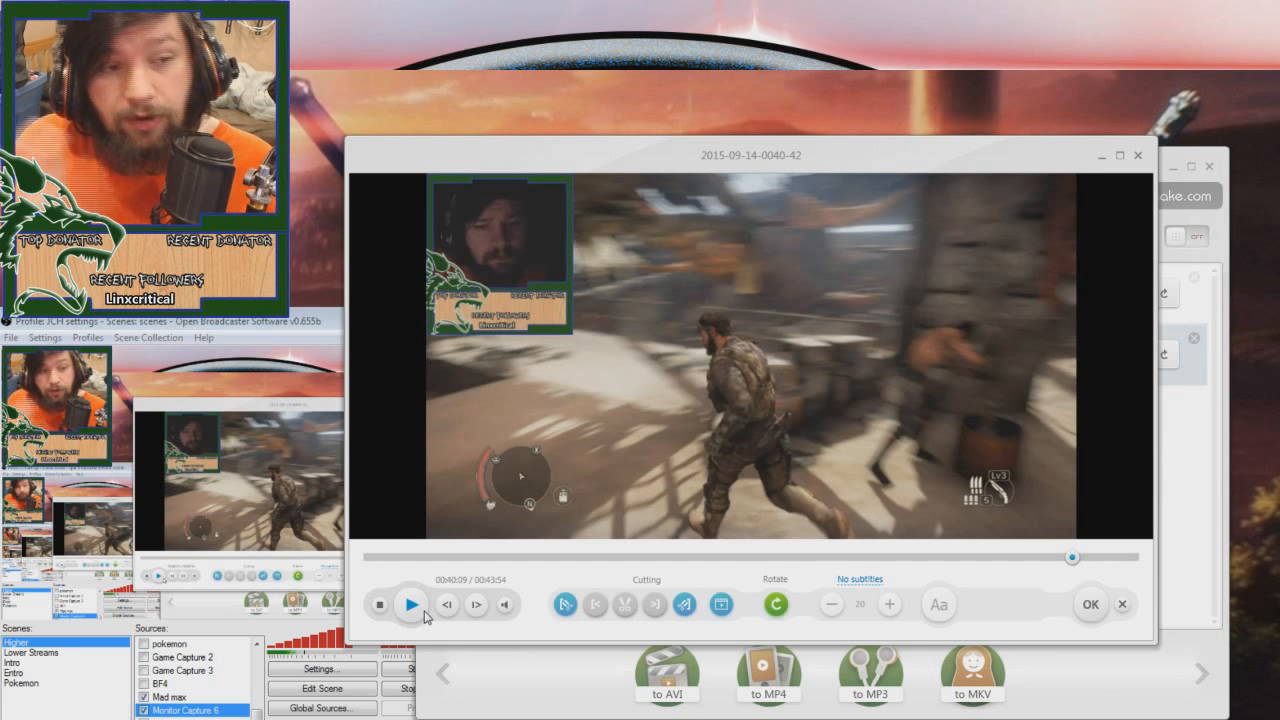
left_click(1088, 606)
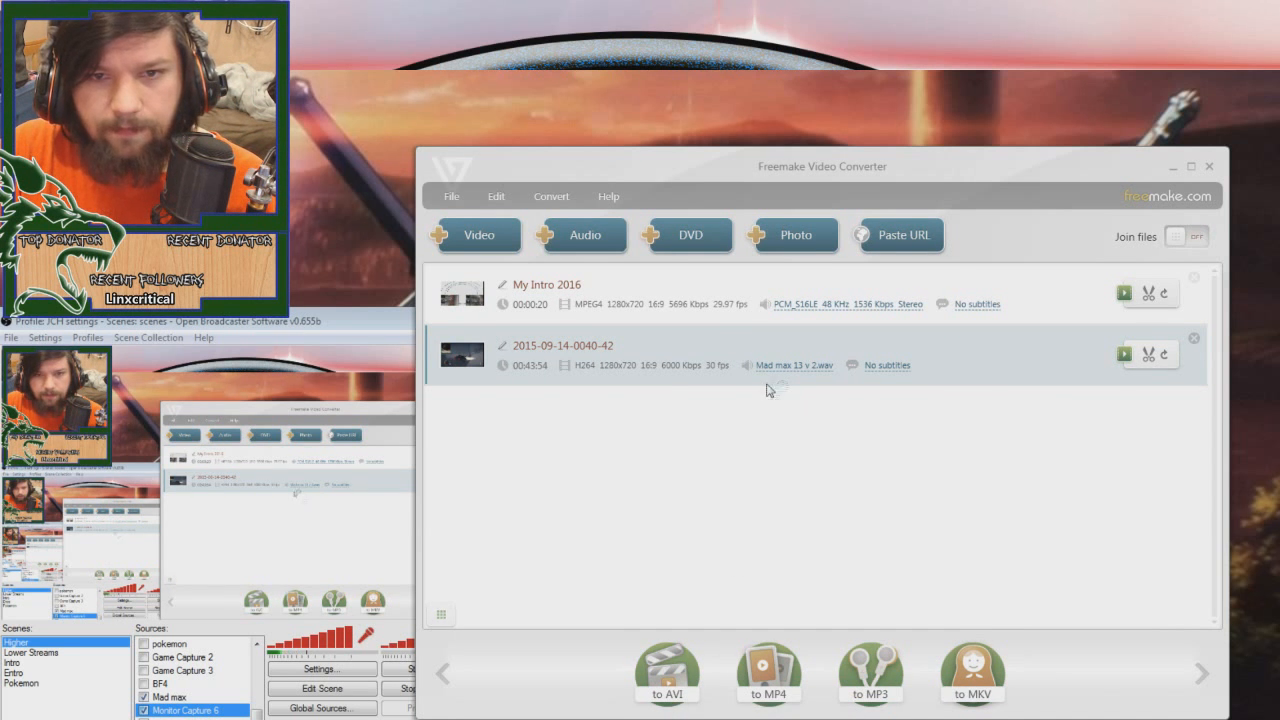
- In Windows Task Manager, restrict the FreemakeVC.exe process's processor affinity to CPU 0 through CPU 4
key("ctrl+shift+Escape")
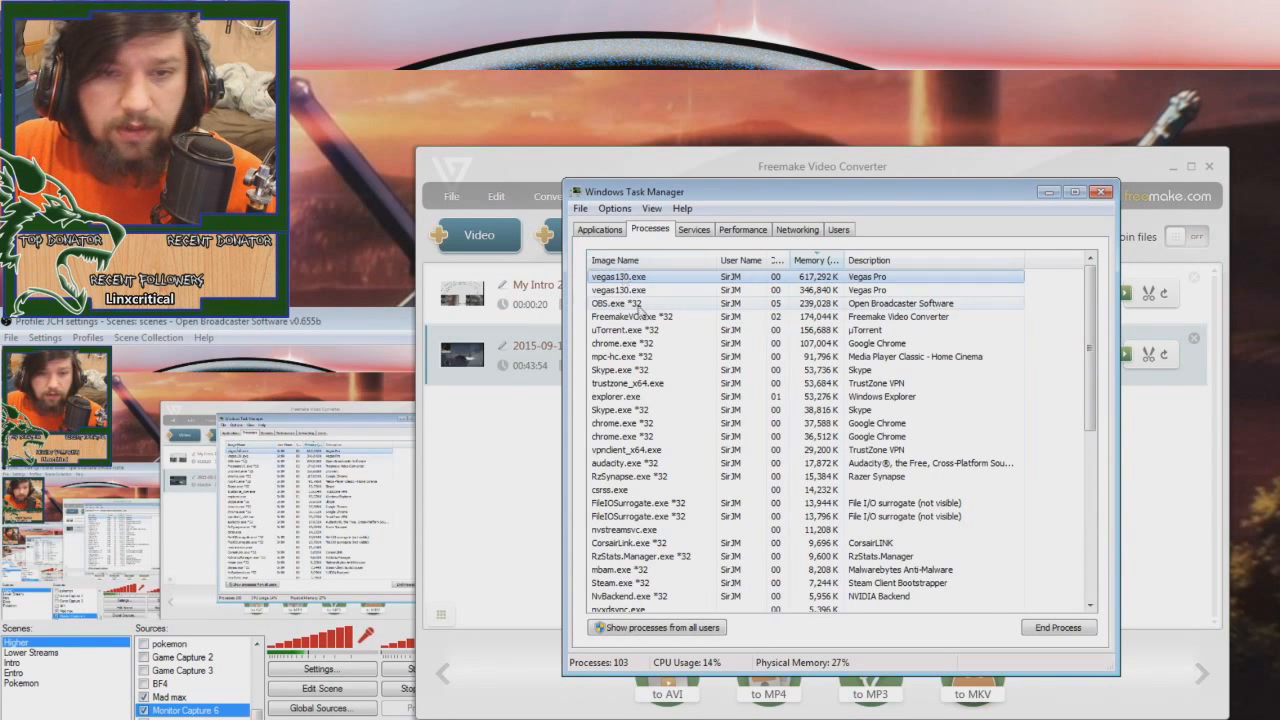
left_click(642, 317)
right_click(650, 320)
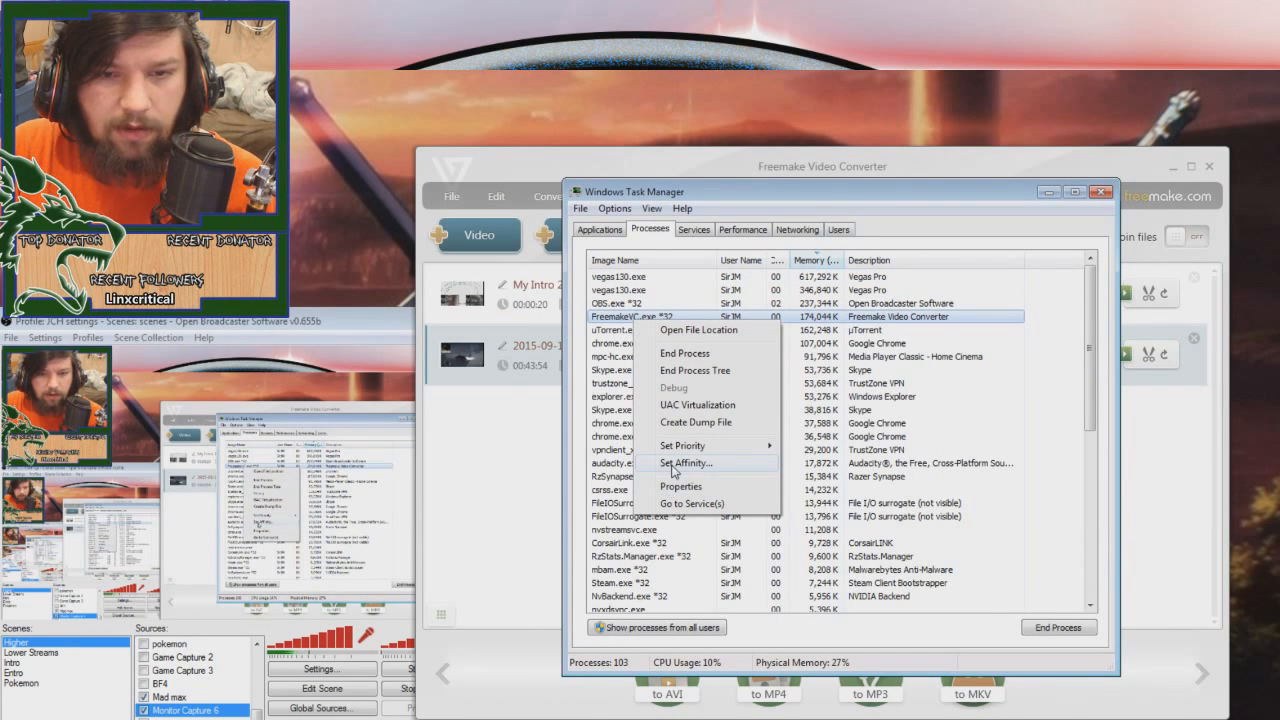
left_click(673, 464)
left_click(594, 378)
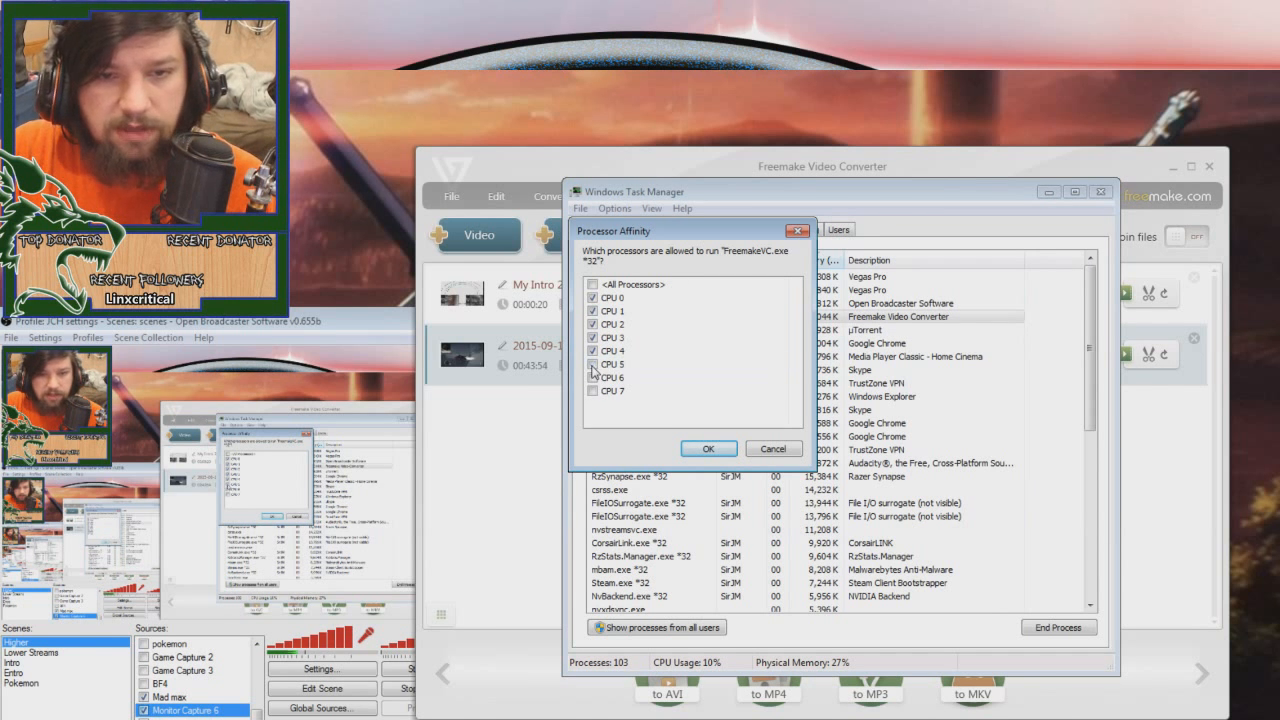
left_click(692, 450)
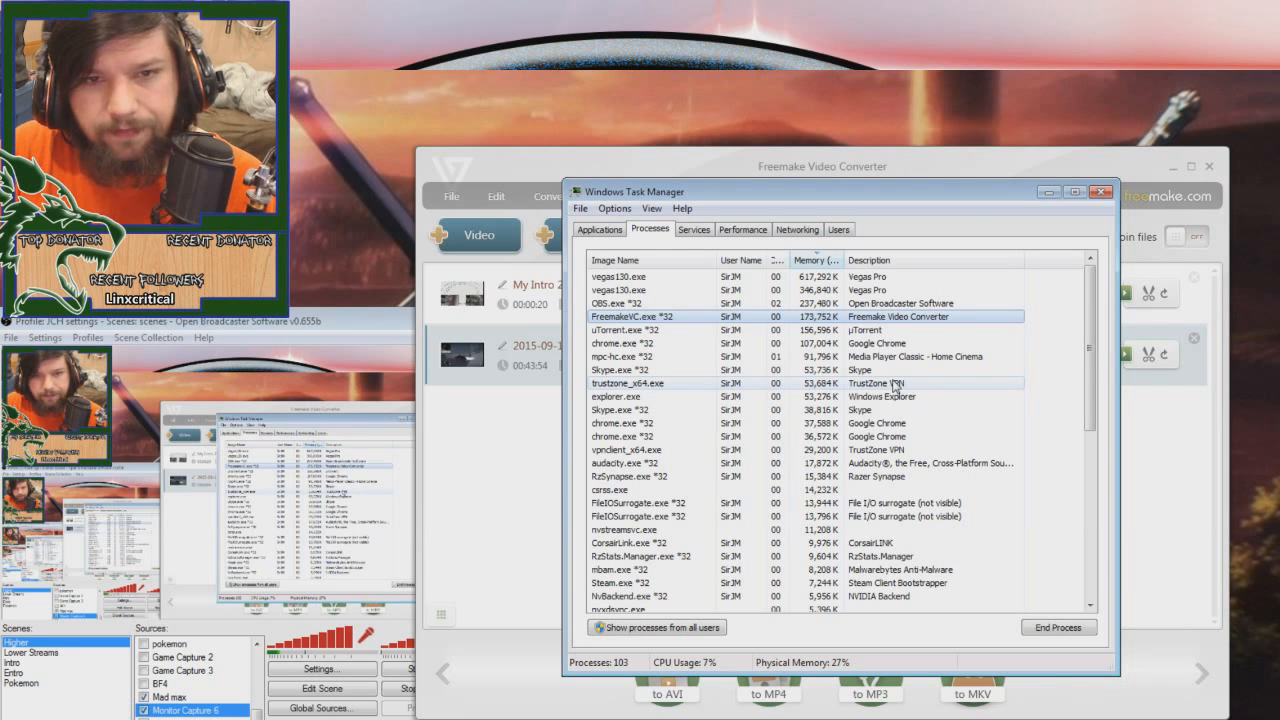
- Review the processor affinity selection for FreemakeVC.exe once more, then confirm it and minimize Task Manager
left_click(698, 463)
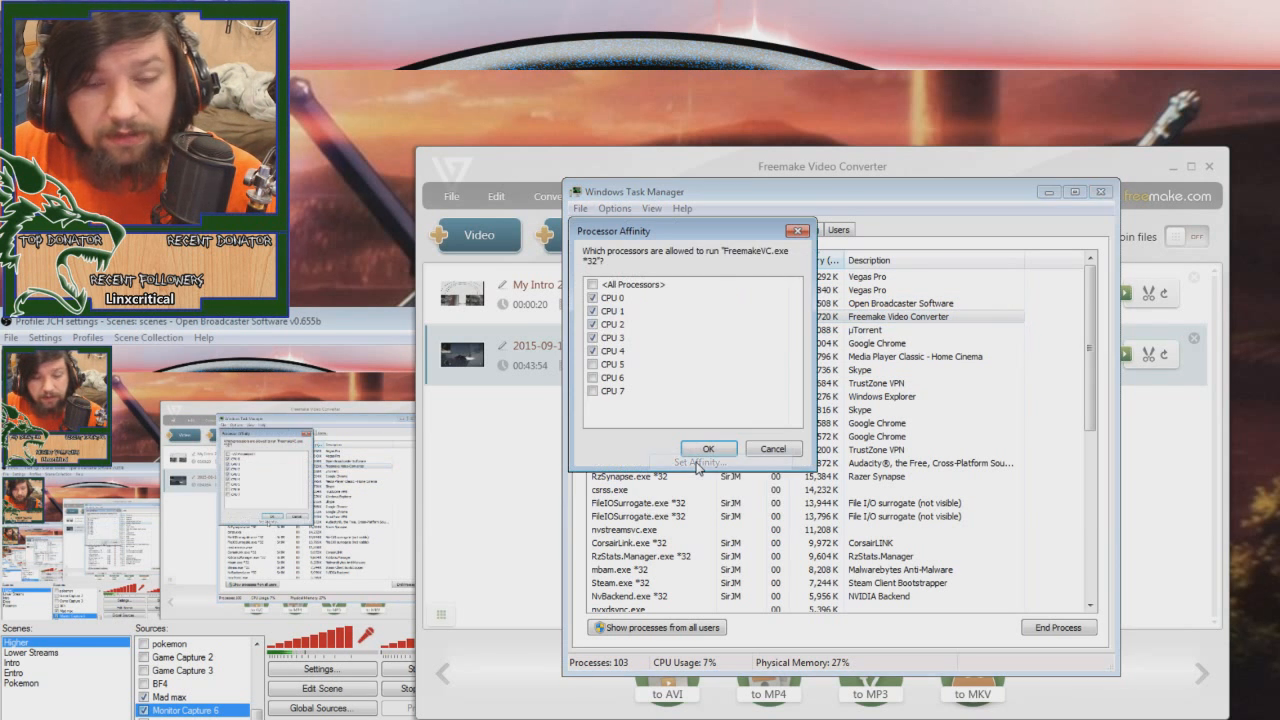
left_click_drag(631, 229, 668, 260)
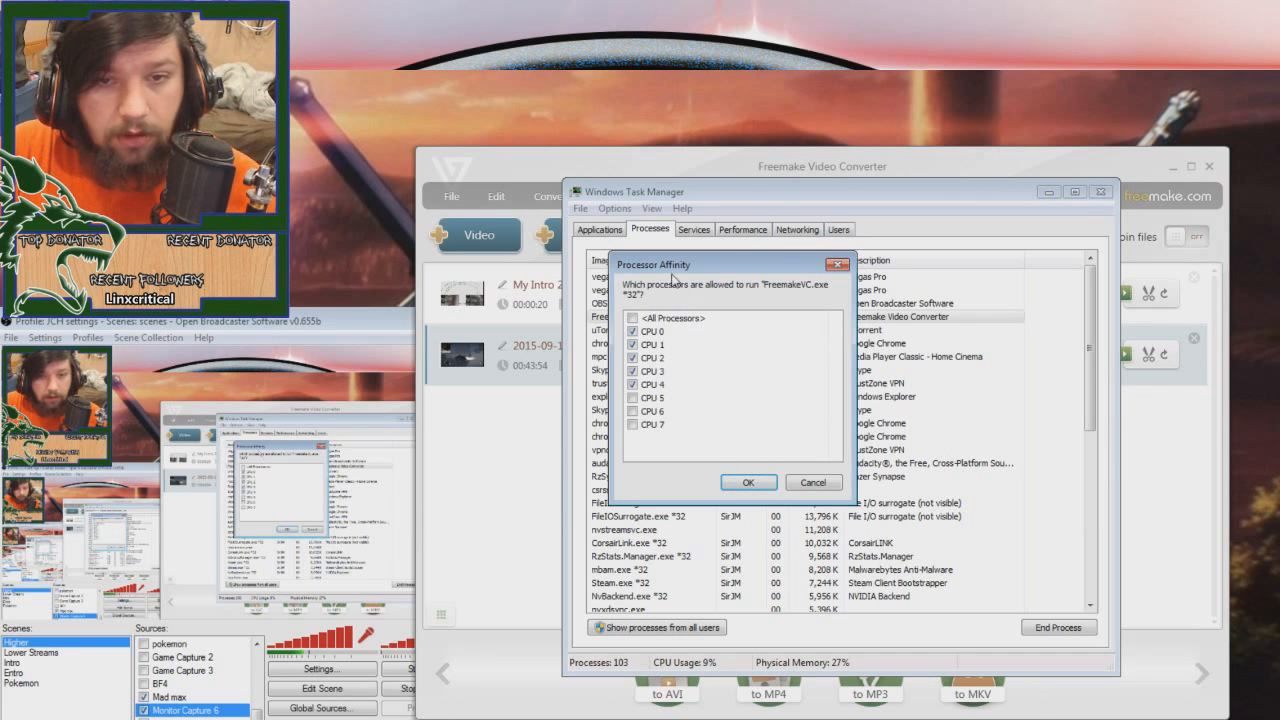
left_click_drag(652, 272, 782, 307)
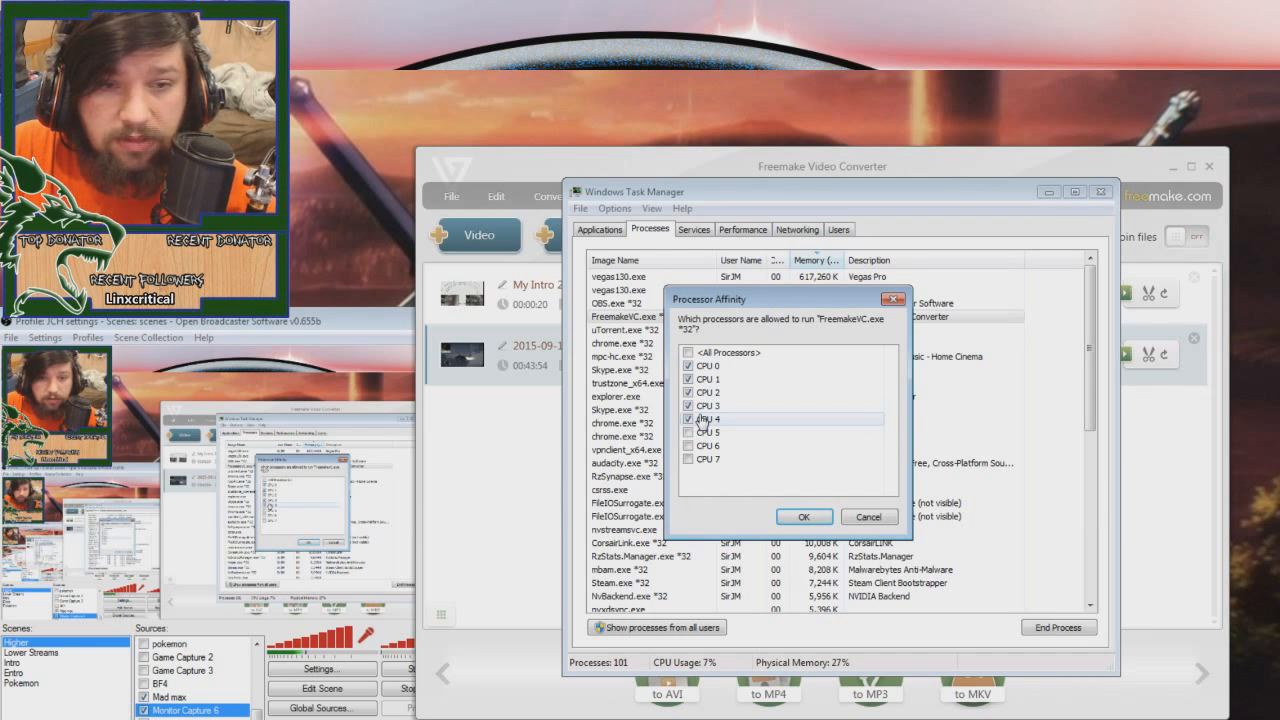
left_click(816, 519)
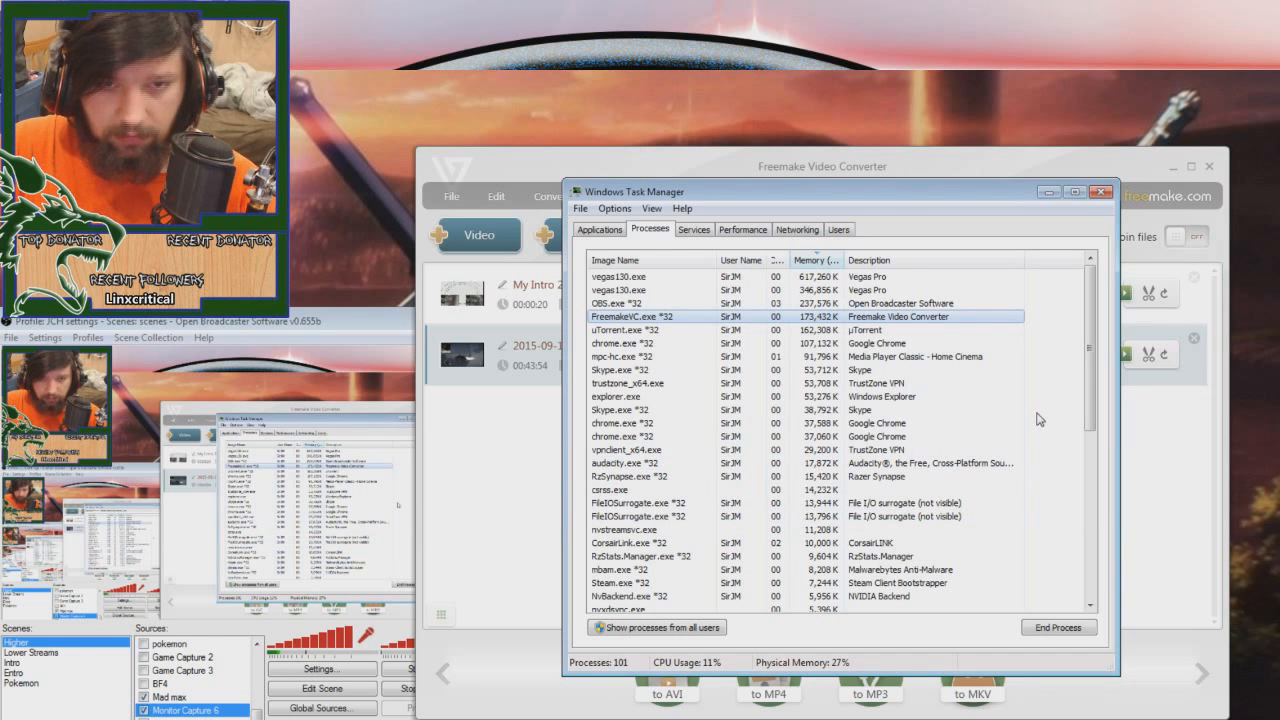
left_click(1047, 193)
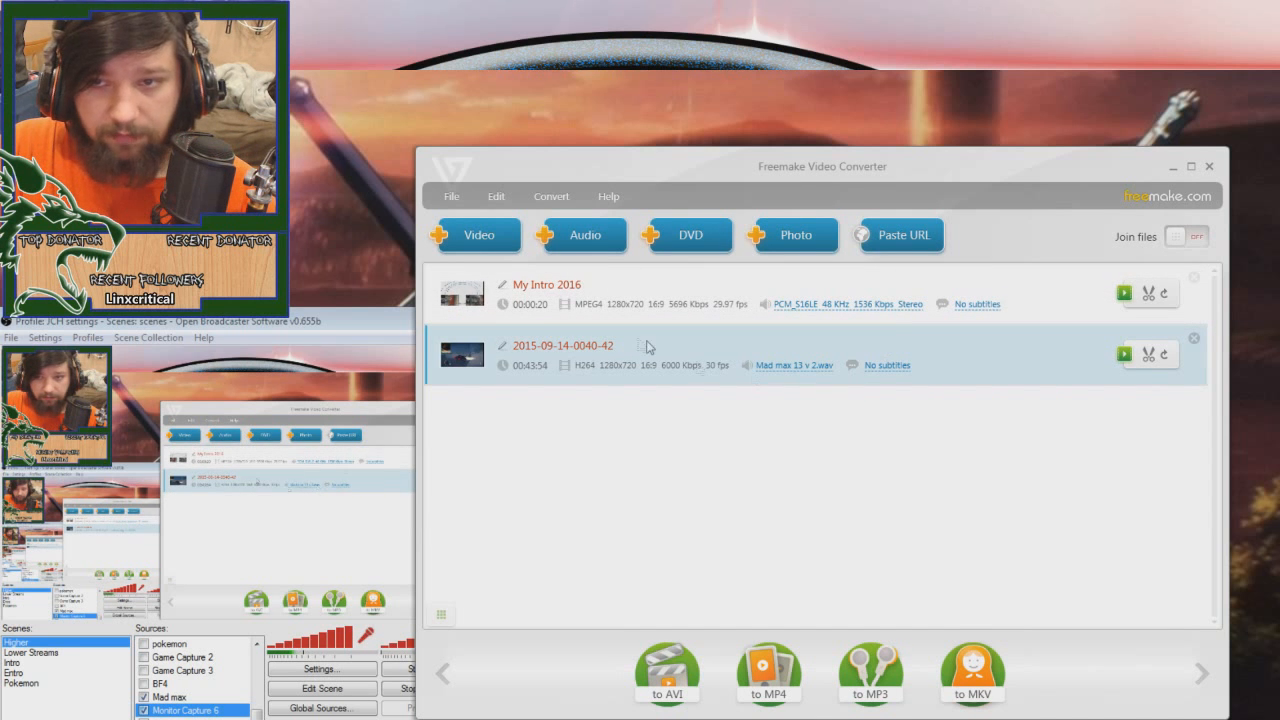
- Turn on joining of the two clips and open the Settings 2 preset of the MKV output for editing
left_click(1182, 242)
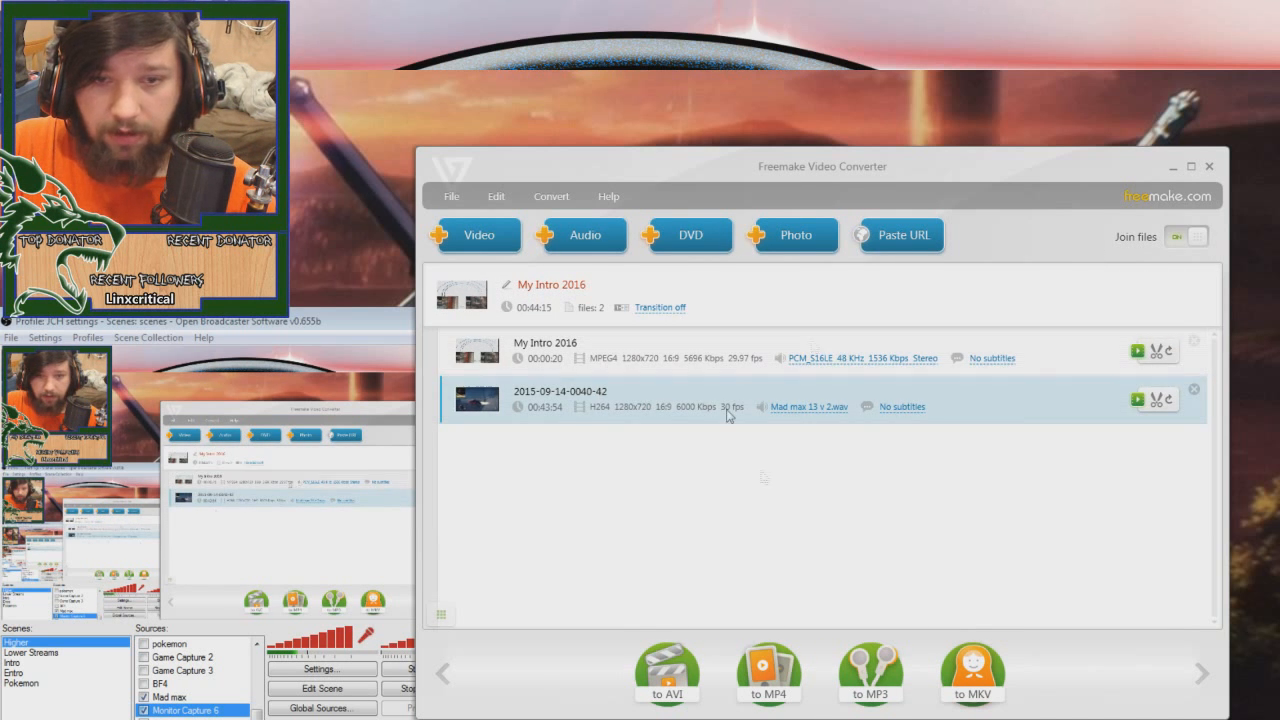
left_click(667, 672)
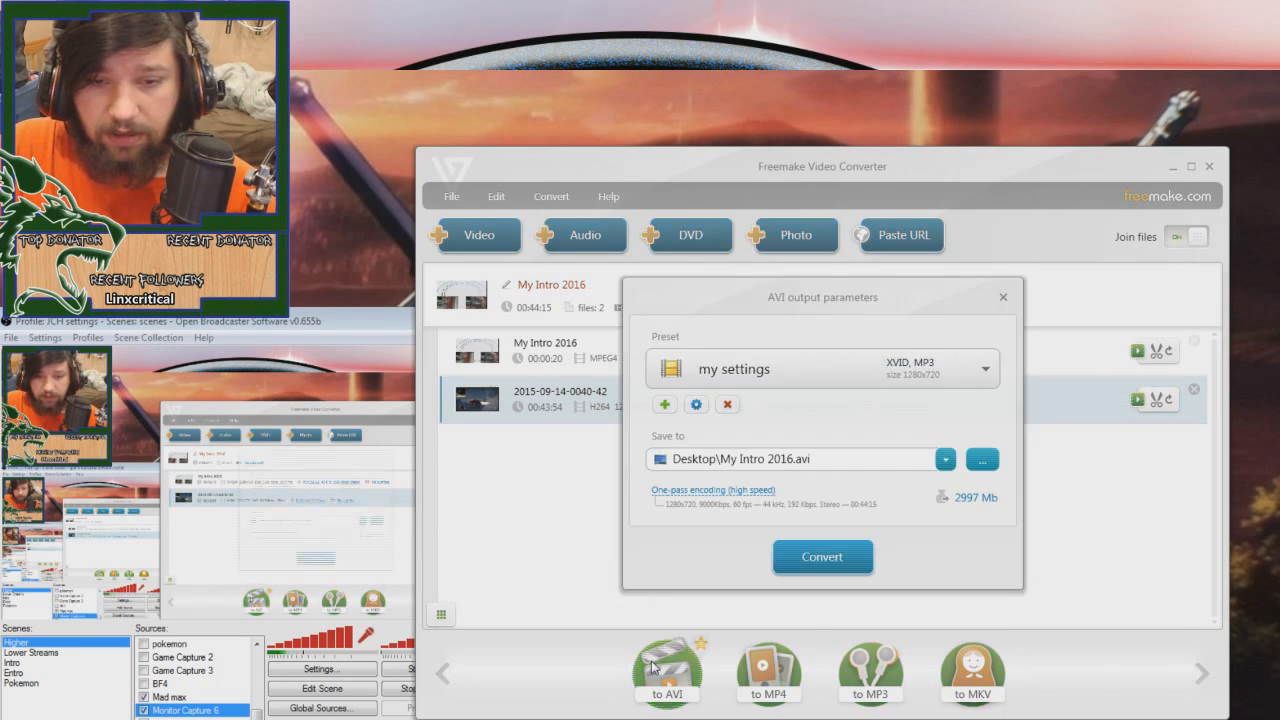
left_click(1003, 297)
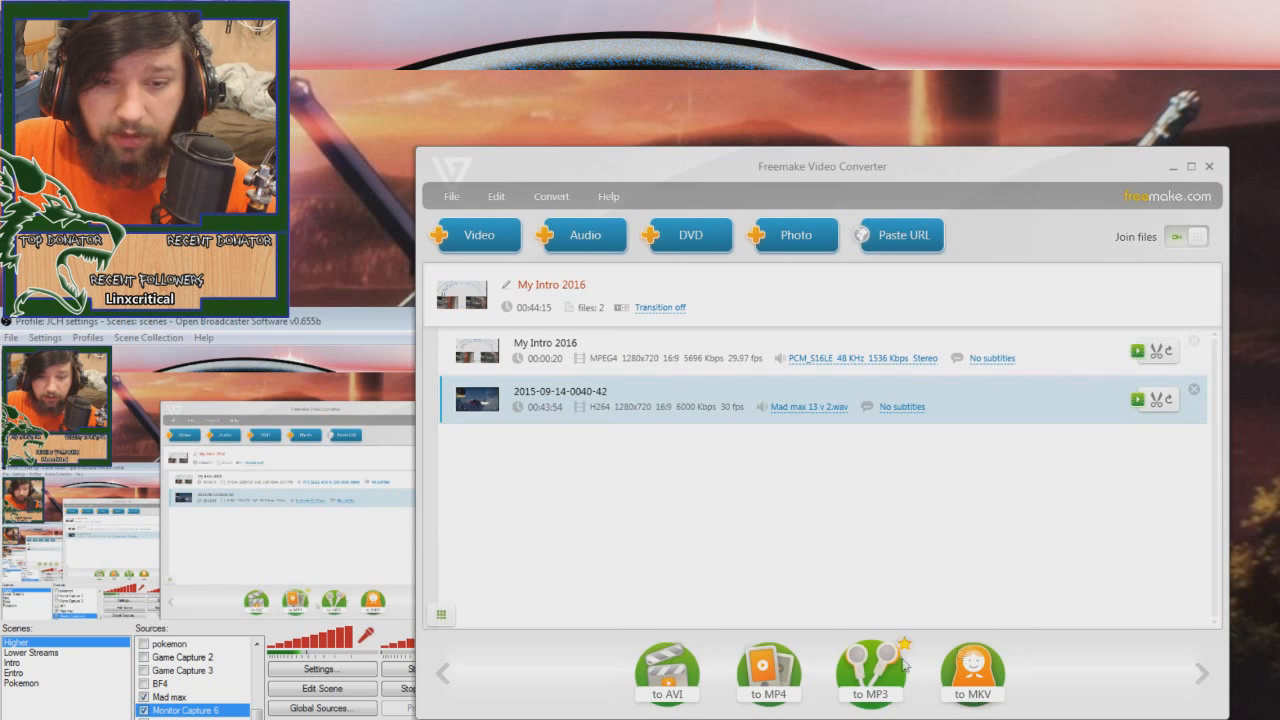
left_click(988, 676)
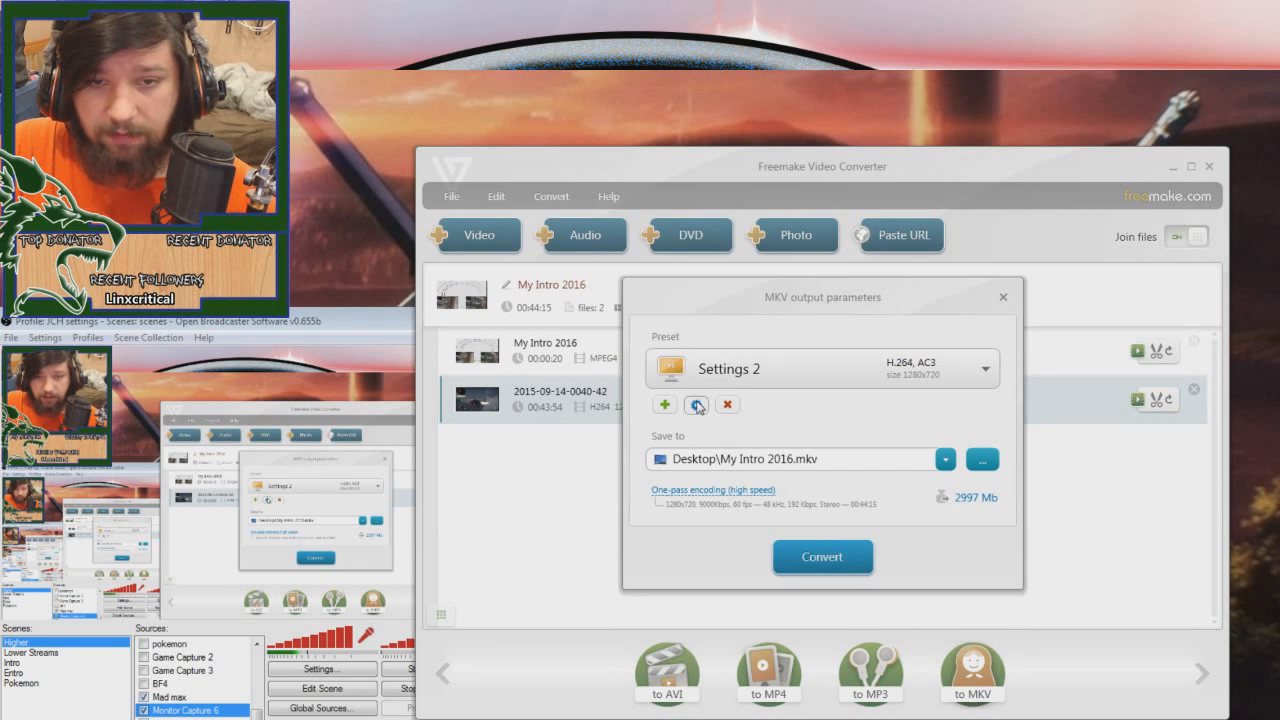
left_click(704, 408)
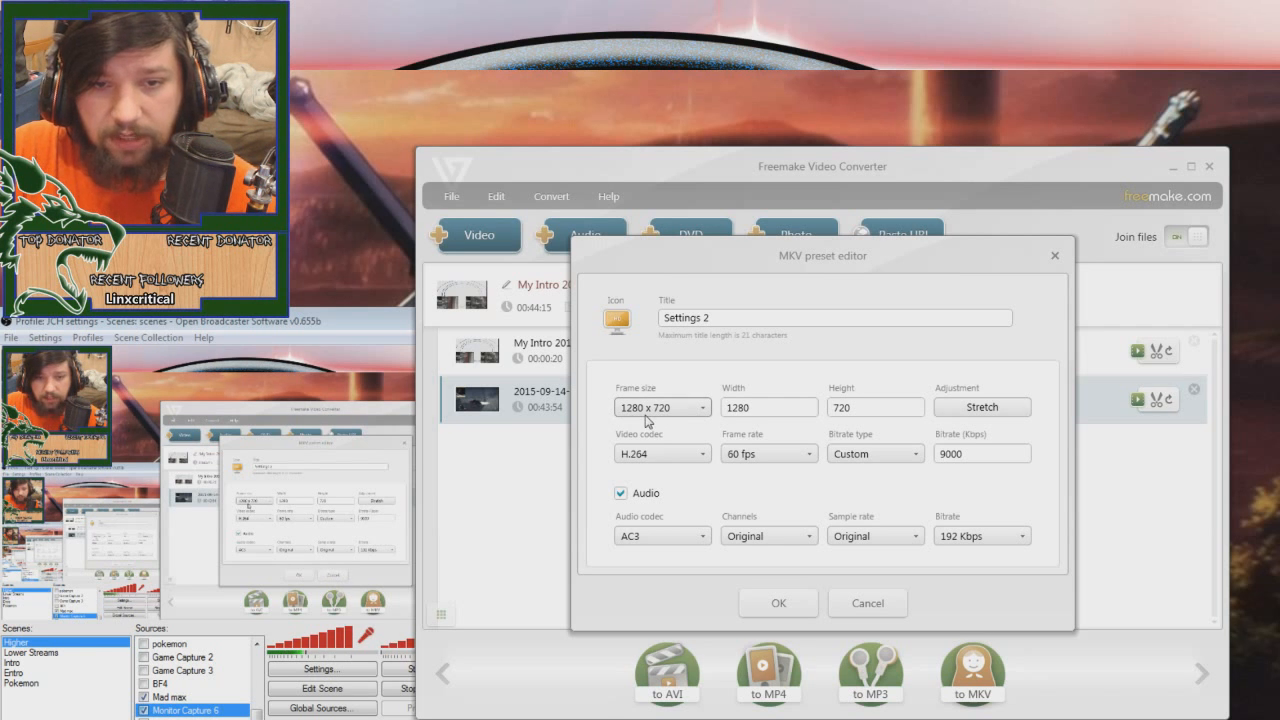
- Examine the MKV preset's frame size, adjustment, video codec, frame rate, bitrate type and video bitrate without changing them
left_click(940, 407)
left_click(322, 345)
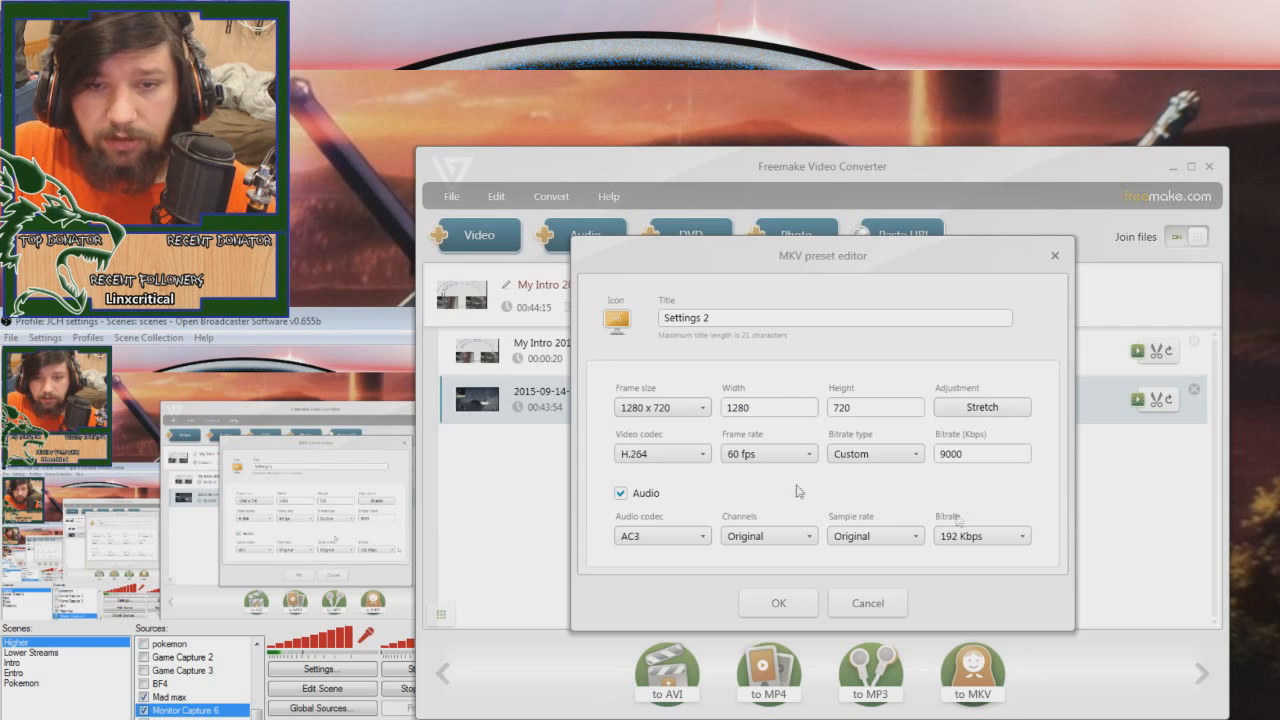
left_click(630, 455)
left_click(632, 472)
left_click(782, 455)
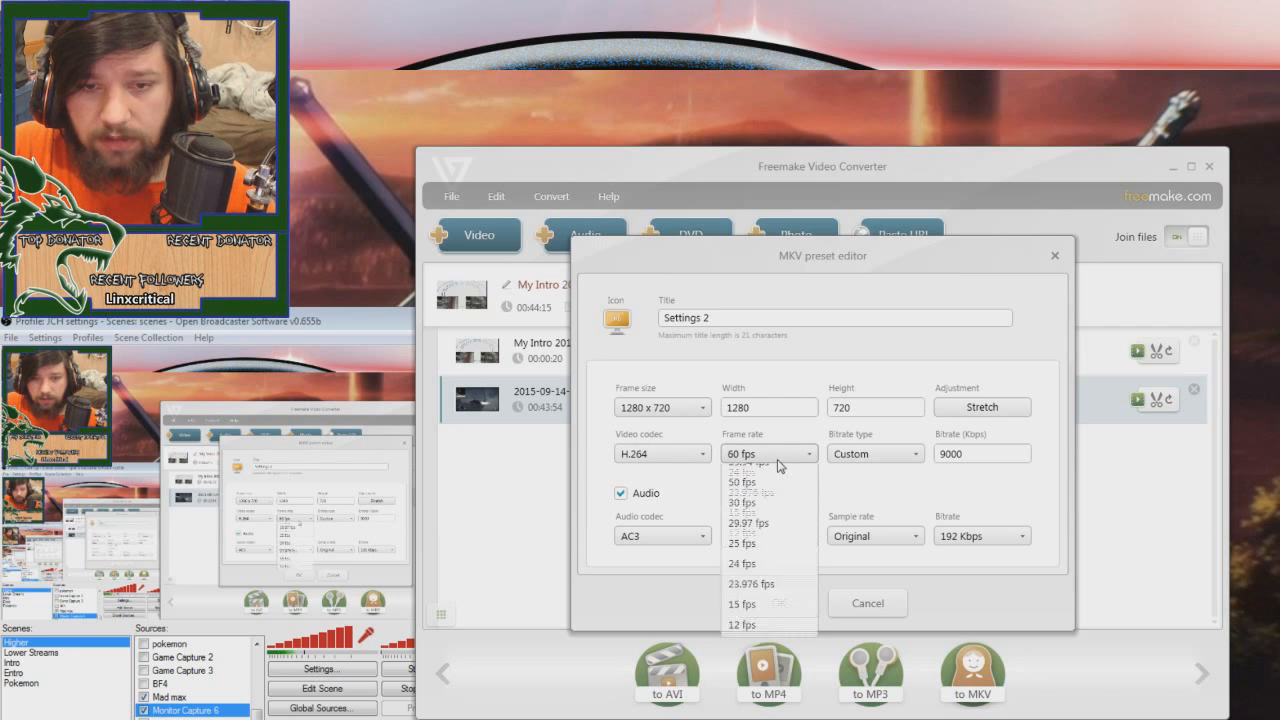
left_click(770, 496)
left_click(875, 454)
left_click(860, 494)
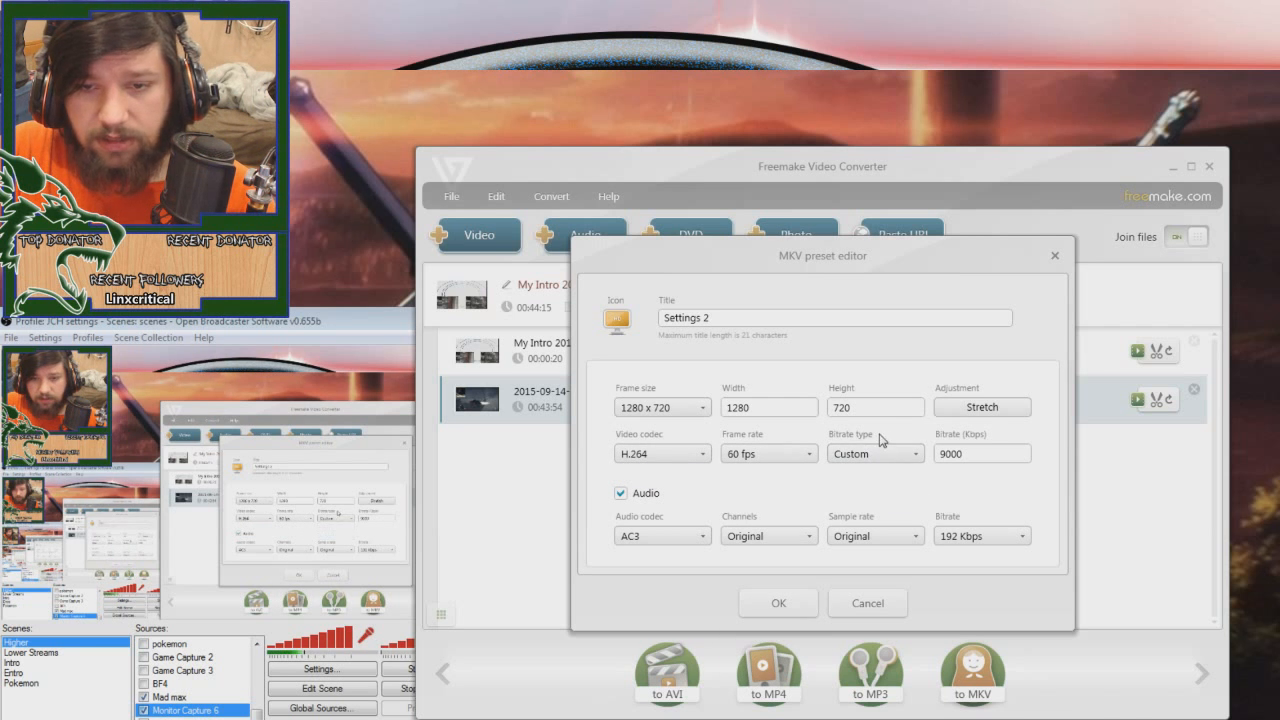
double_click(955, 458)
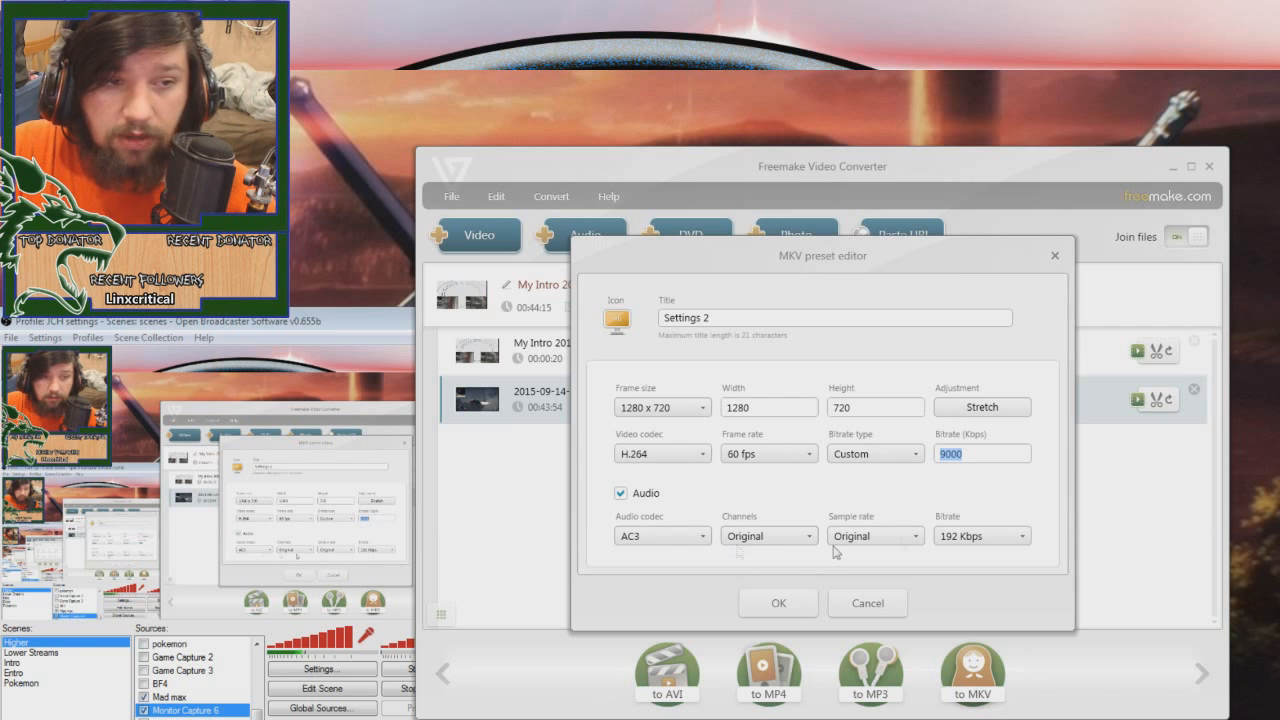
left_click(985, 457)
left_click_drag(985, 457, 870, 452)
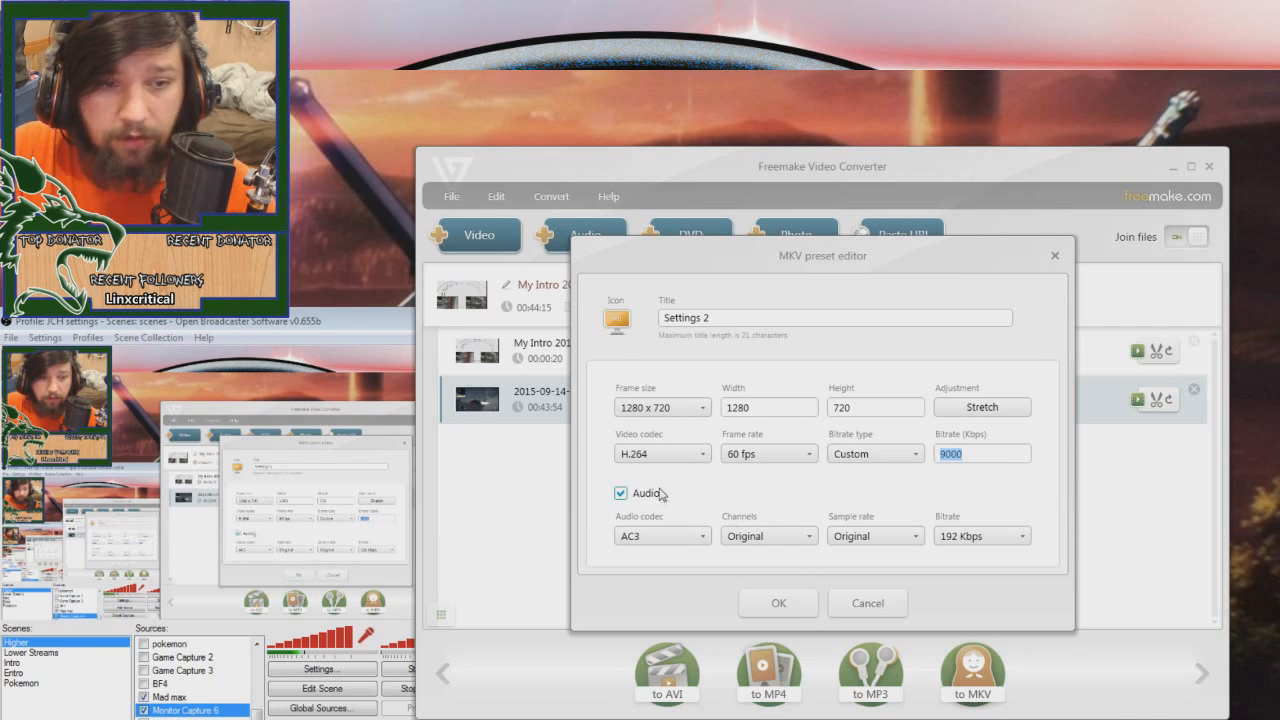
- Examine the MKV preset's audio codec and audio bitrate options, then cancel the preset editor and close the MKV output parameters
left_click(664, 538)
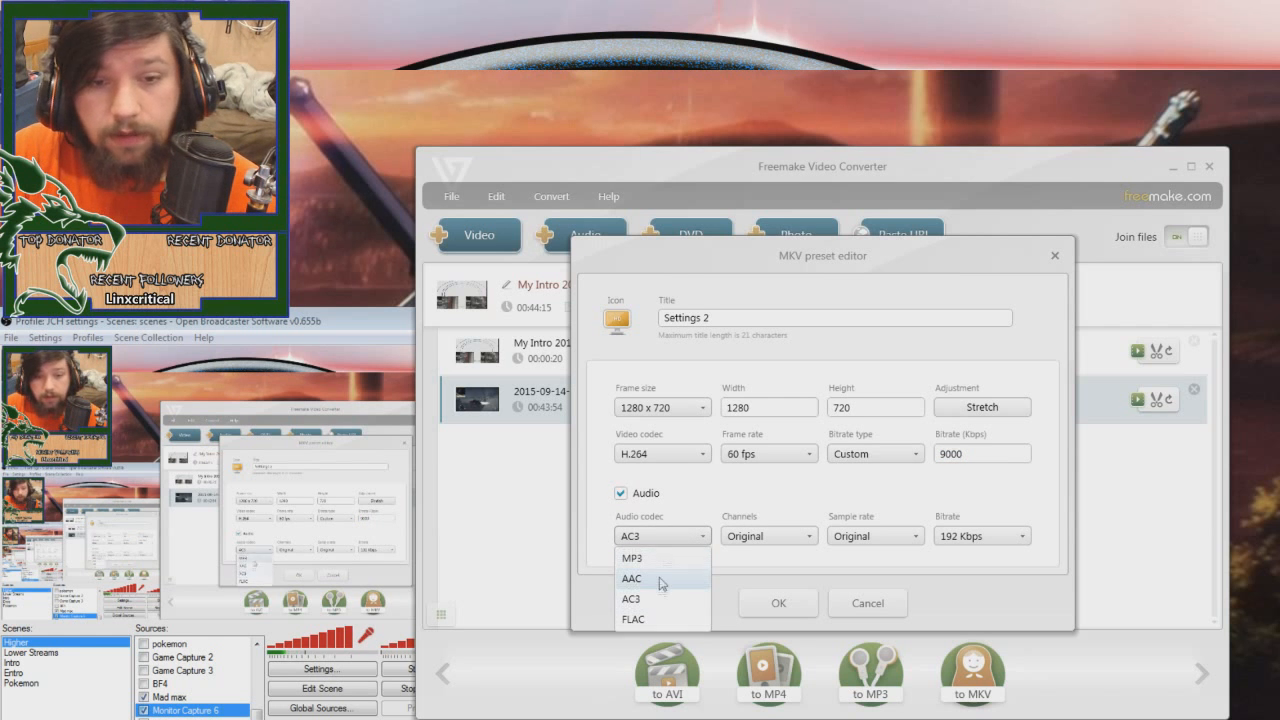
left_click(666, 543)
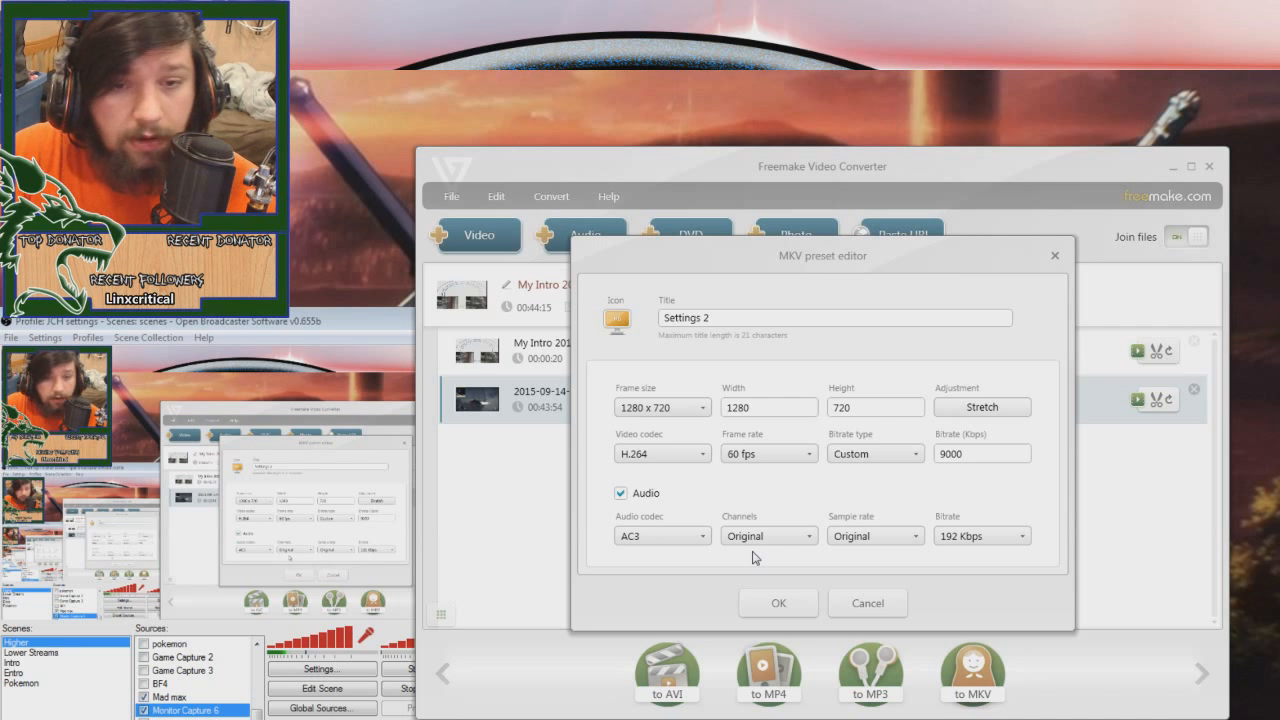
left_click(1001, 542)
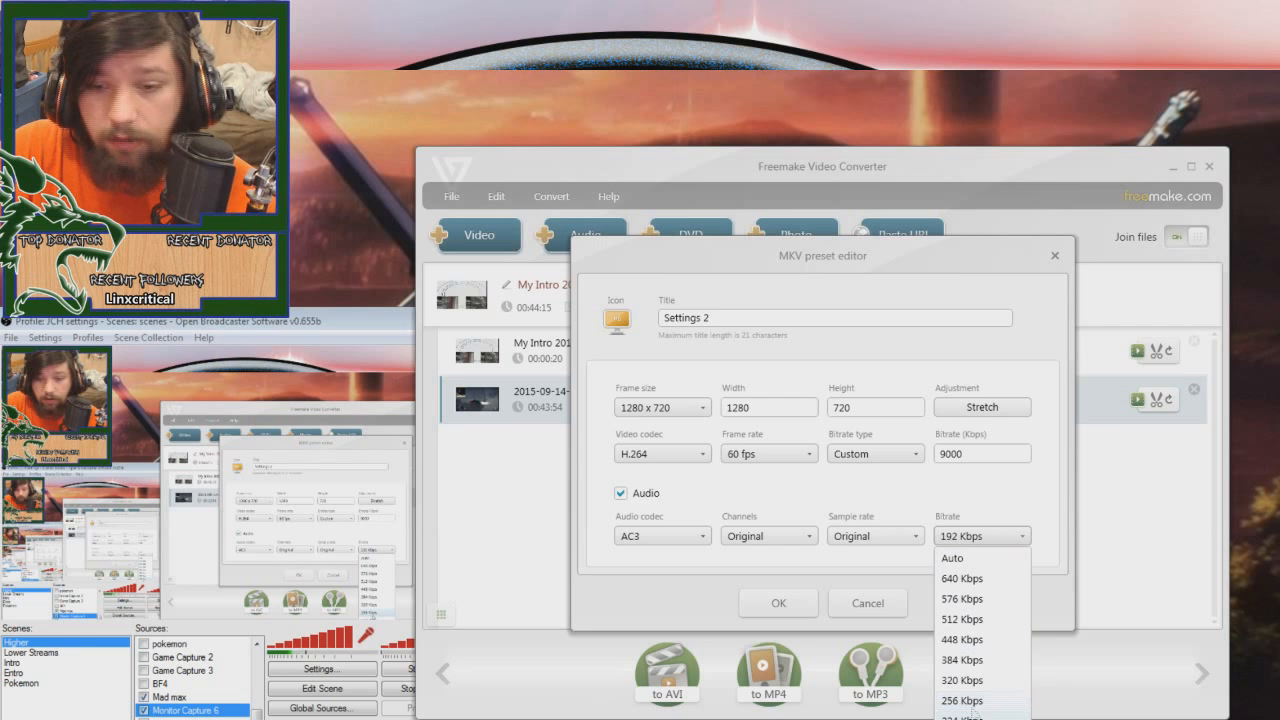
left_click(1005, 512)
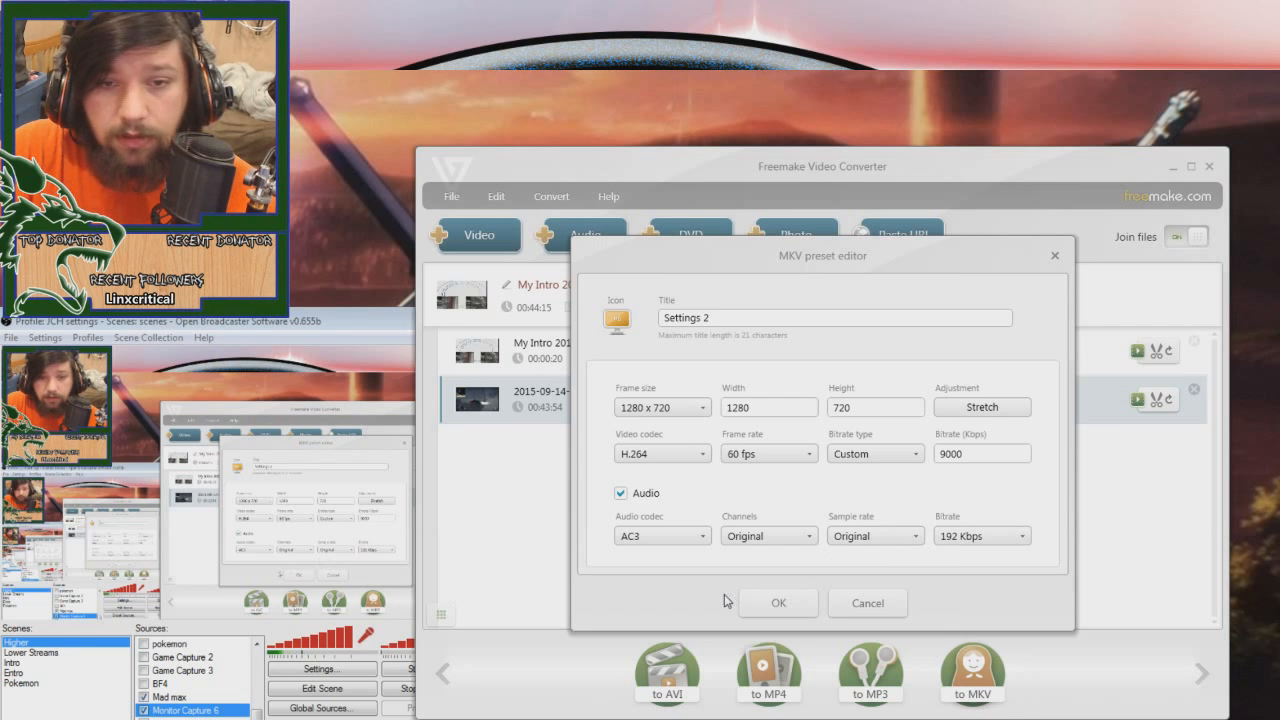
left_click(894, 604)
left_click(1003, 297)
- Examine the video and audio settings of the AVI output's "my settings" preset, then cancel and close the AVI output parameters
left_click(684, 670)
left_click(696, 404)
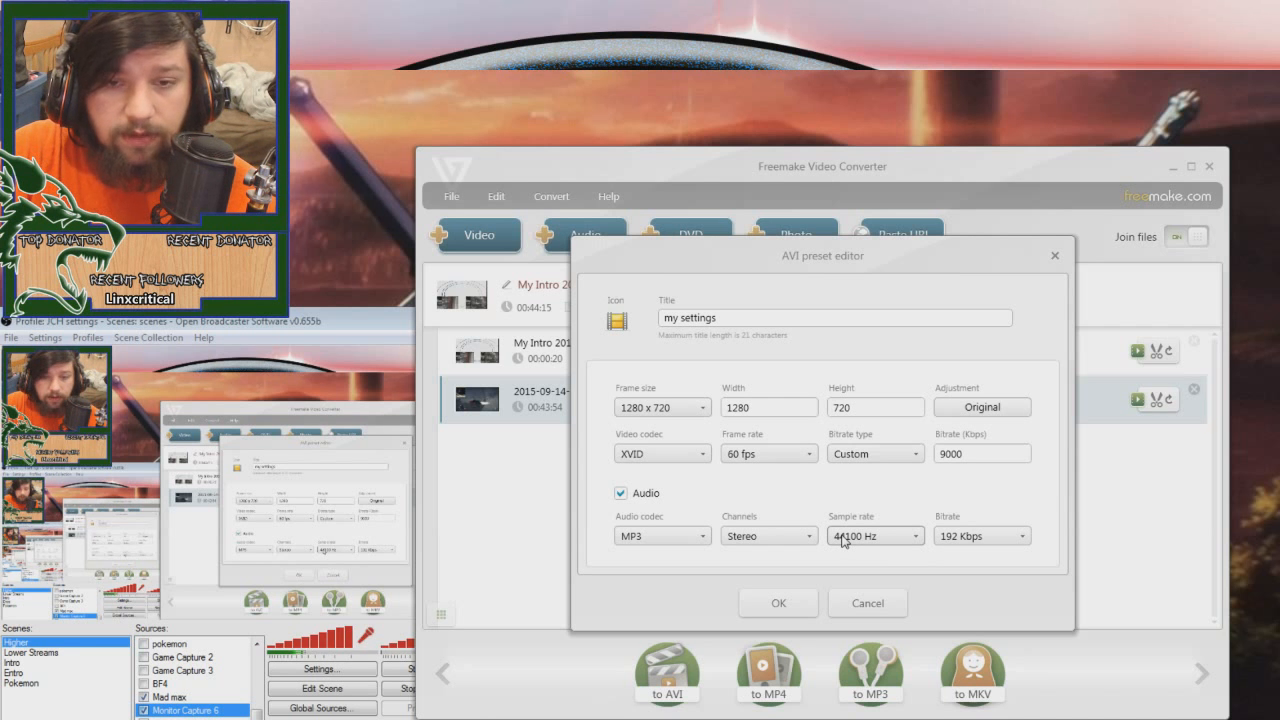
left_click(620, 455)
left_click(615, 466)
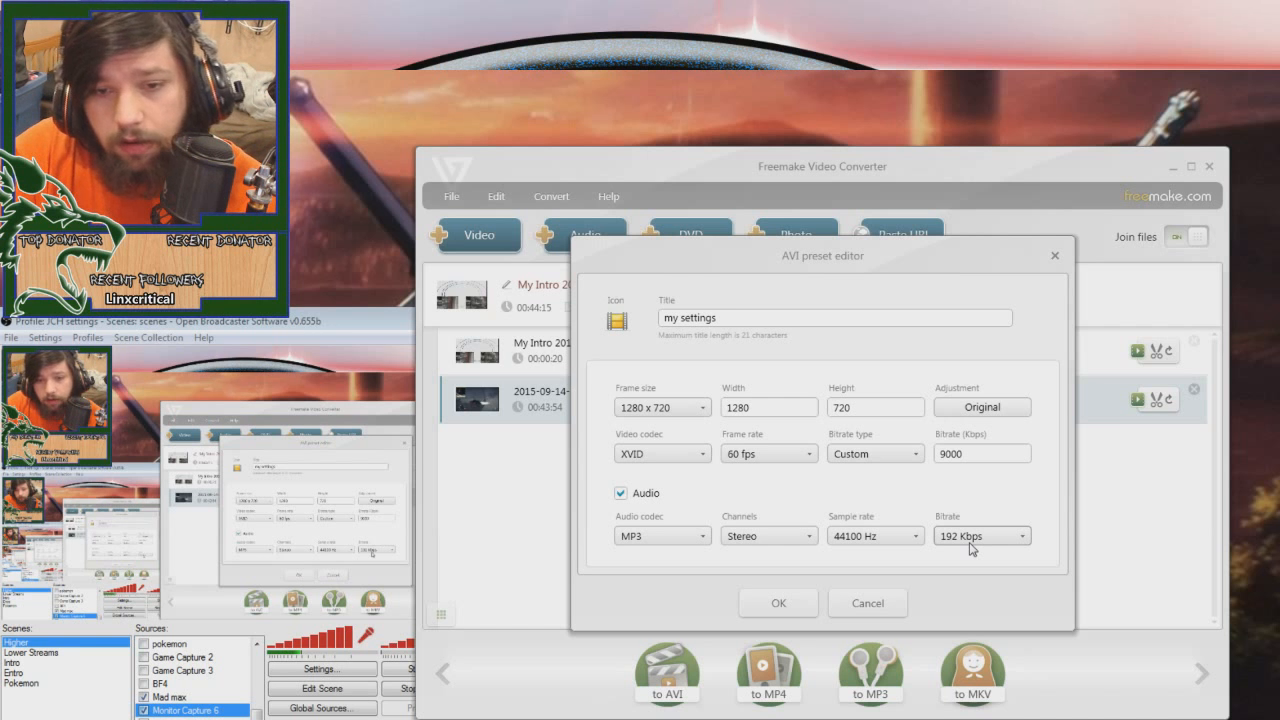
left_click(884, 614)
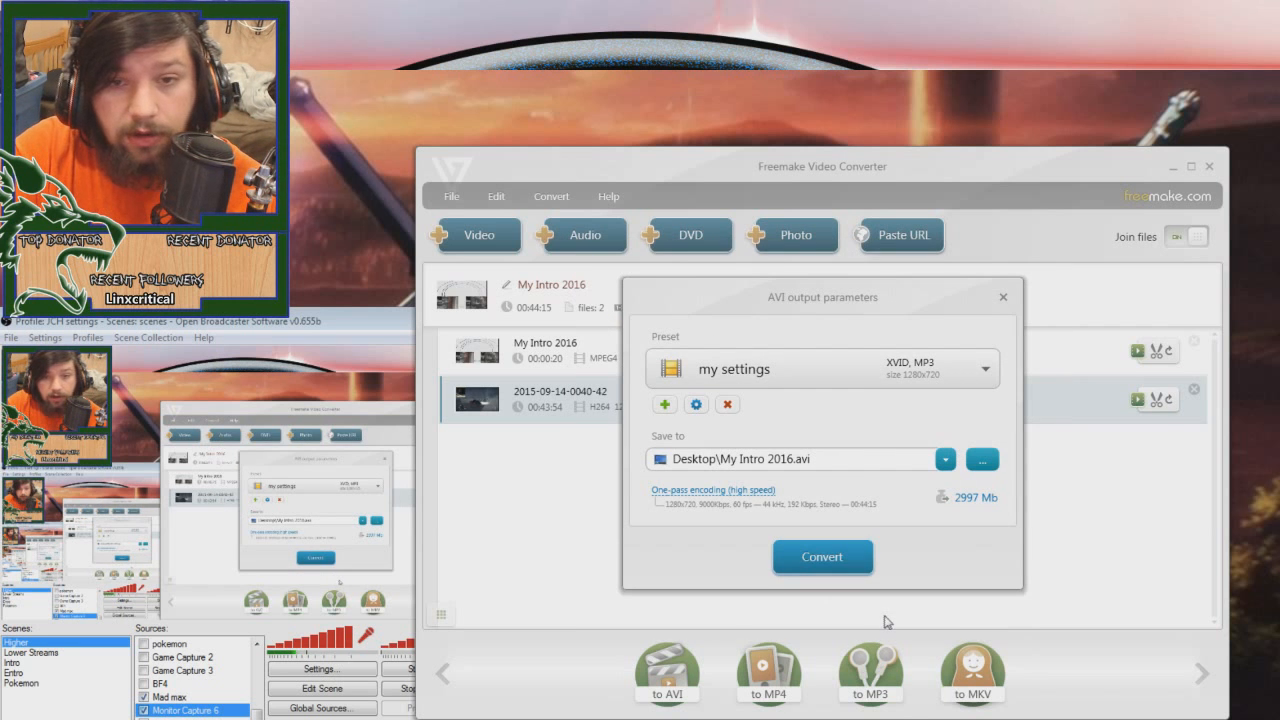
left_click(1003, 297)
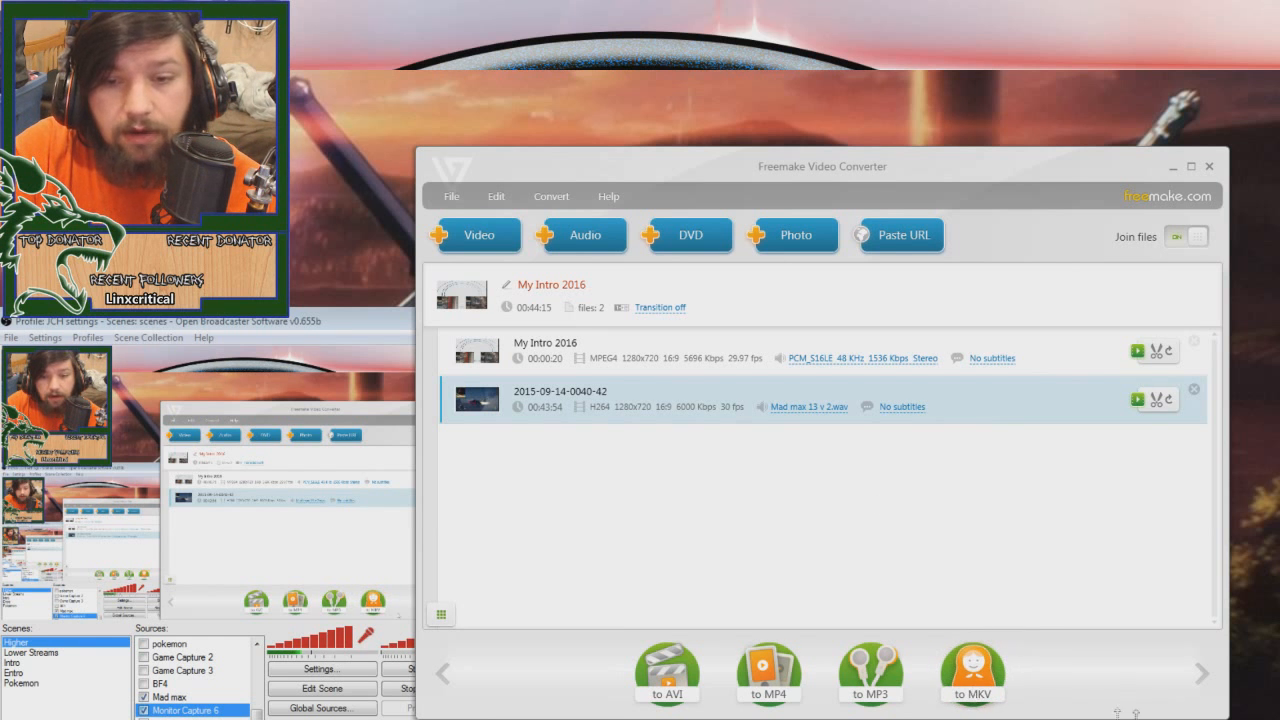
- Set the joined MKV output to be saved on the Desktop under the file name Mad max 13
left_click(977, 684)
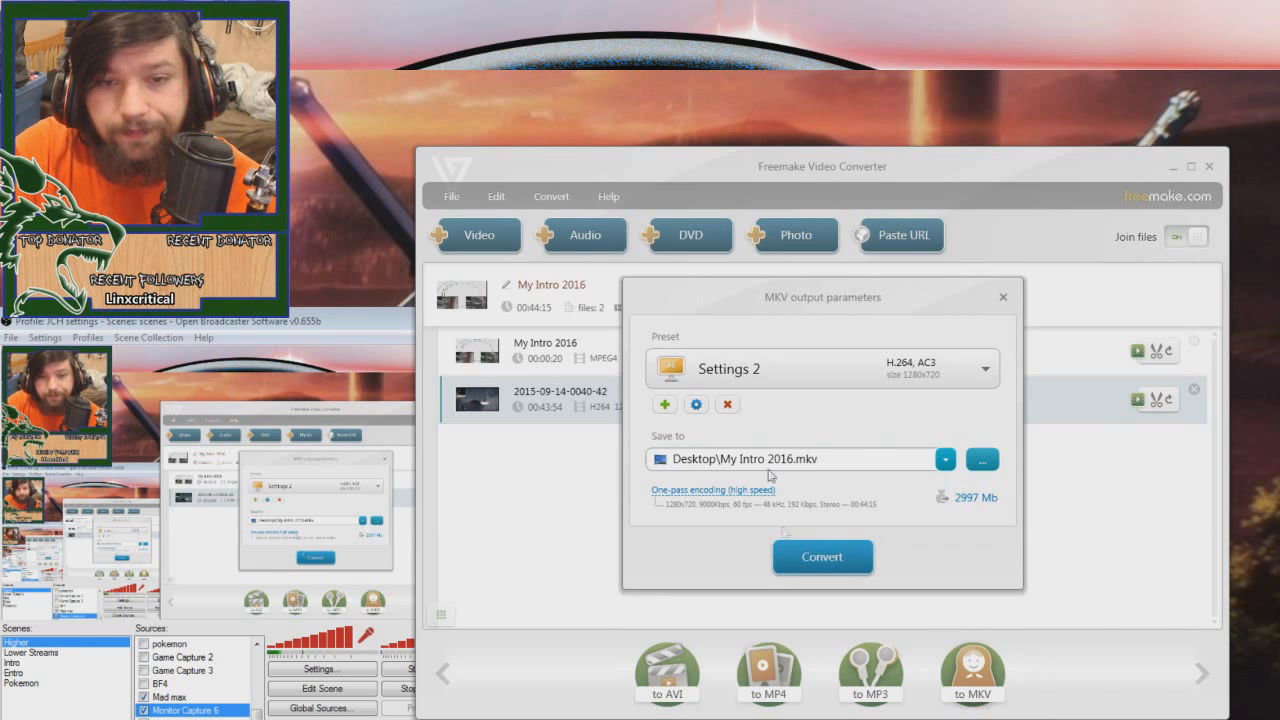
left_click(968, 462)
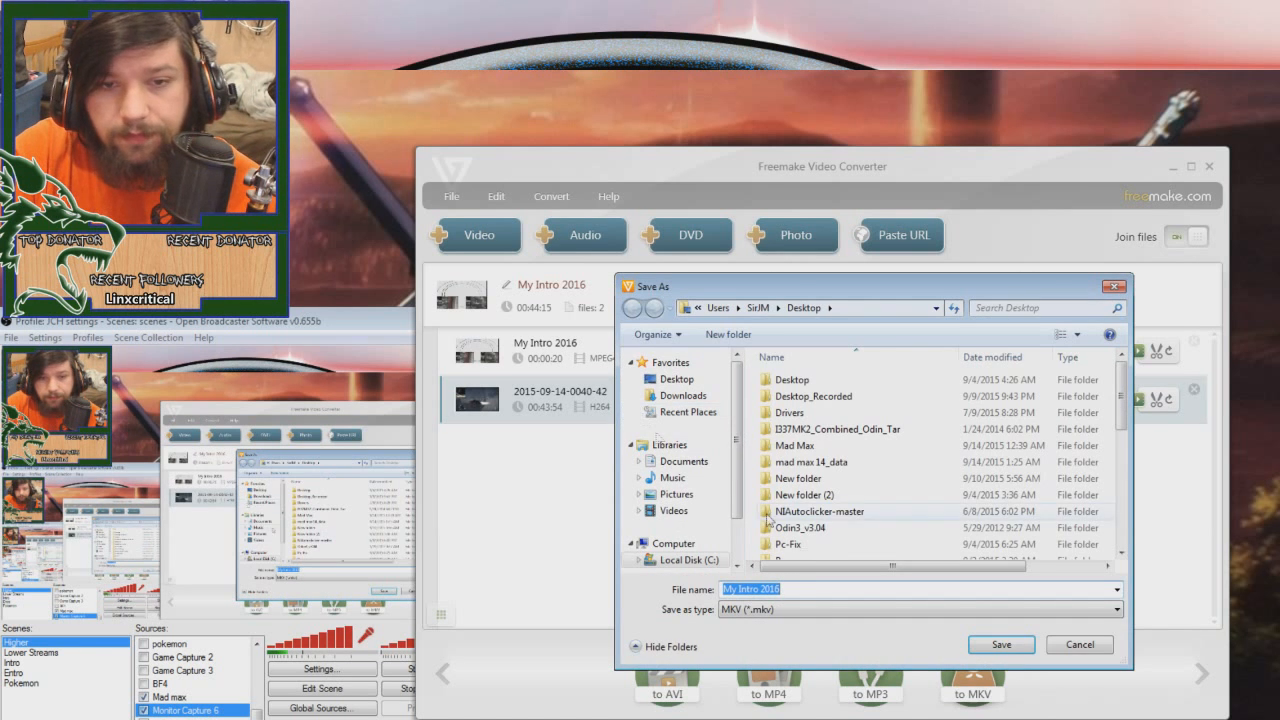
left_click(676, 379)
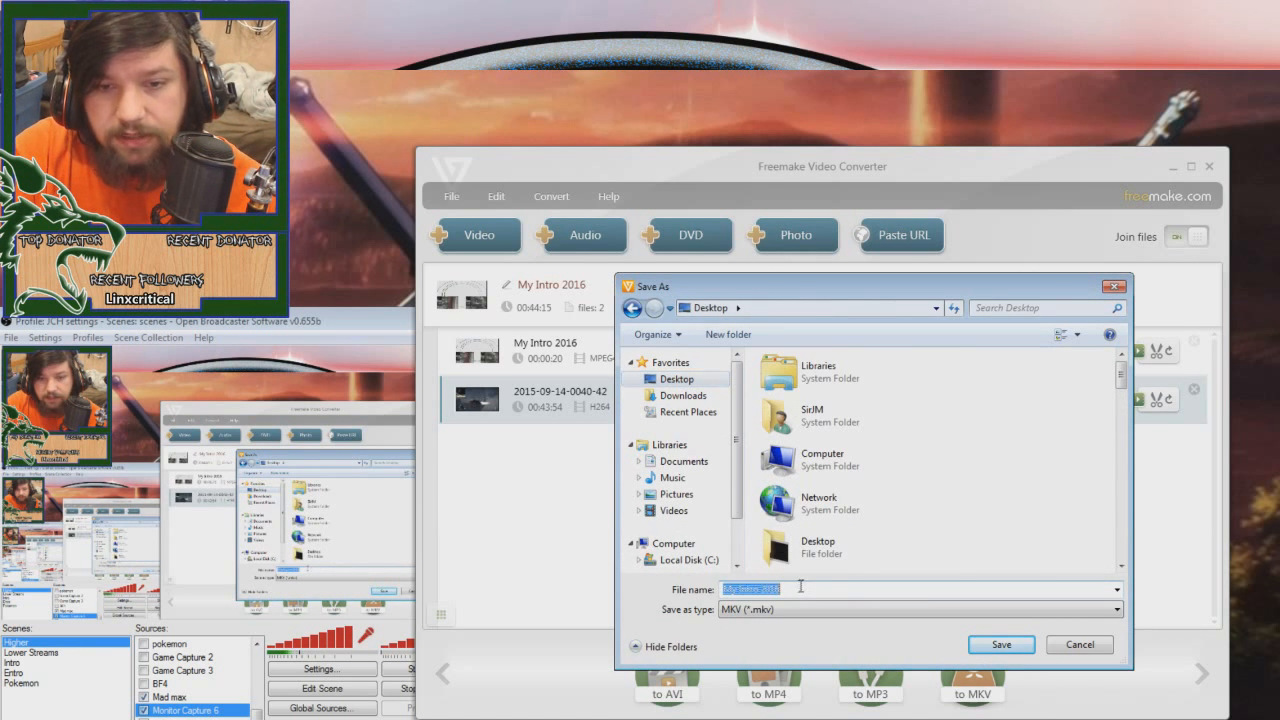
type("Mad max ")
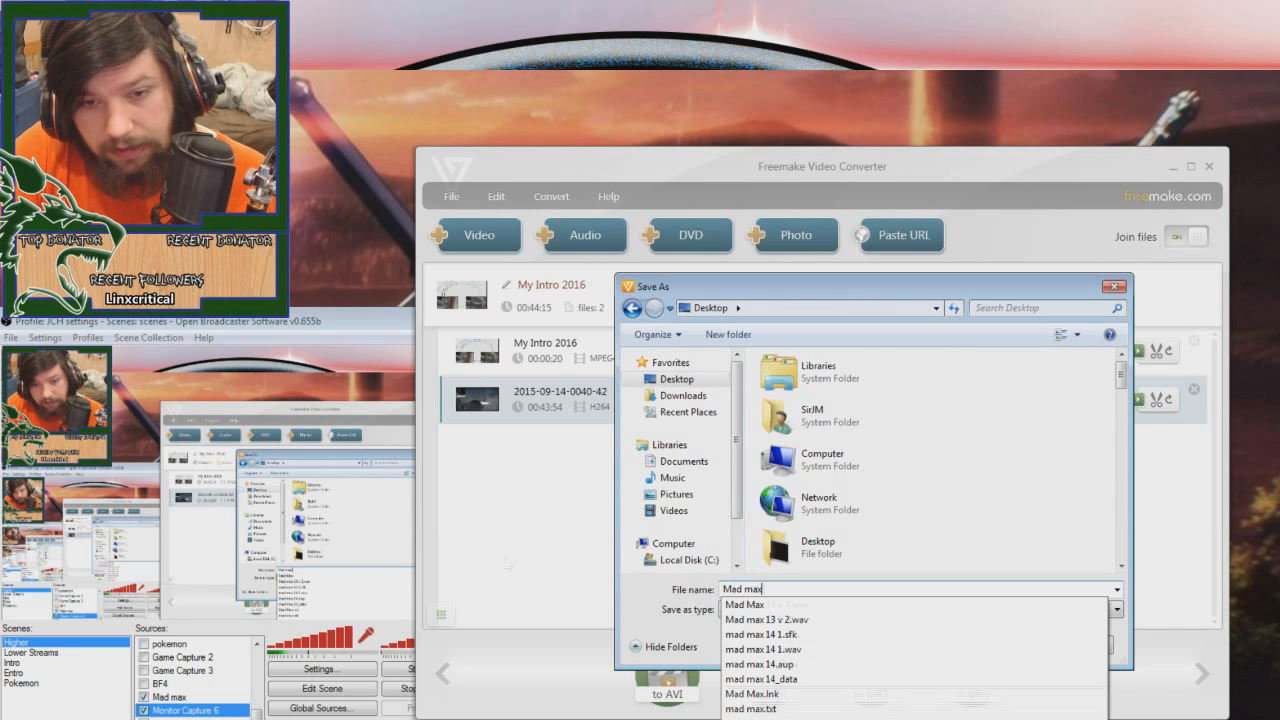
type("13")
key("Tab")
left_click(990, 645)
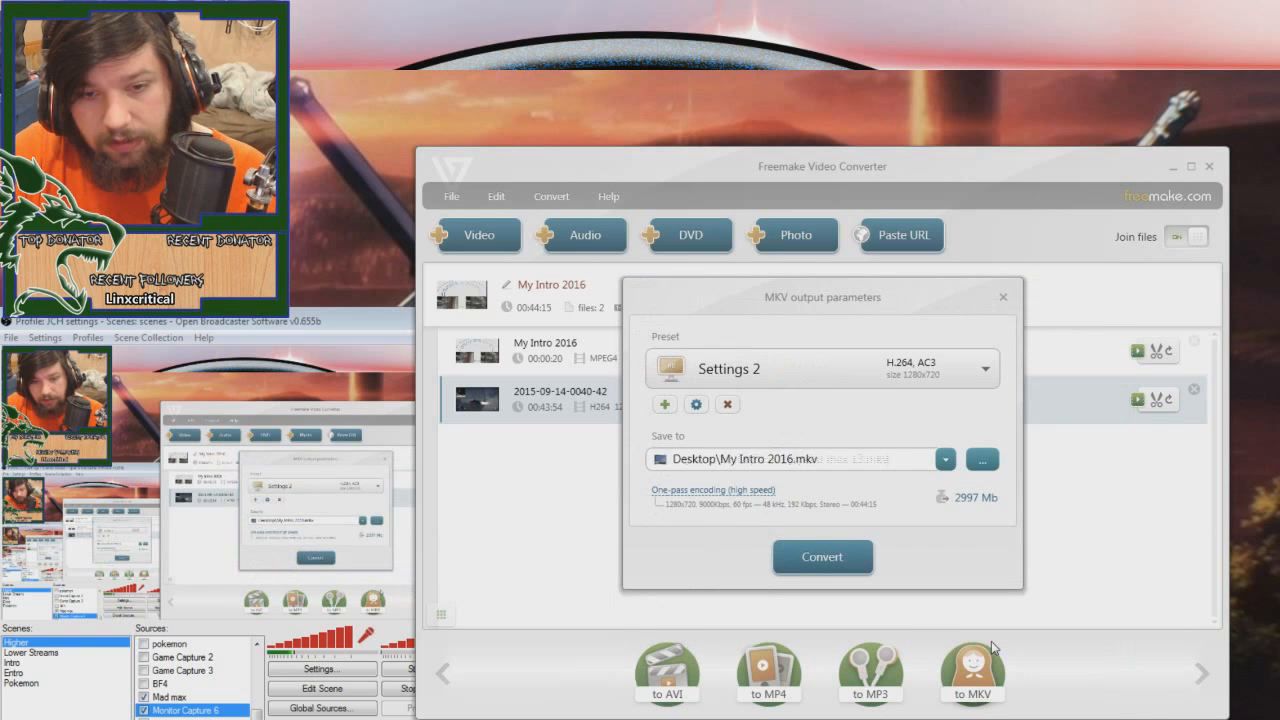
- Start the MKV conversion and switch to the Open Broadcaster Software window
left_click(824, 554)
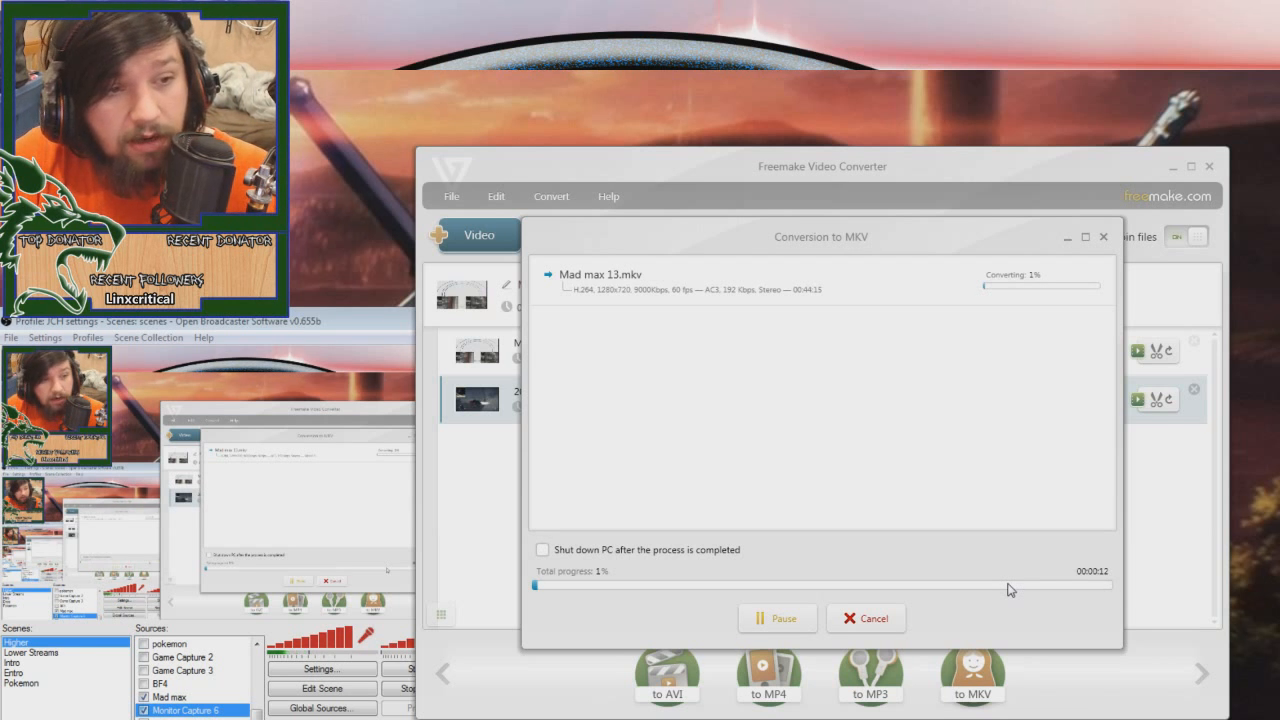
left_click(336, 320)
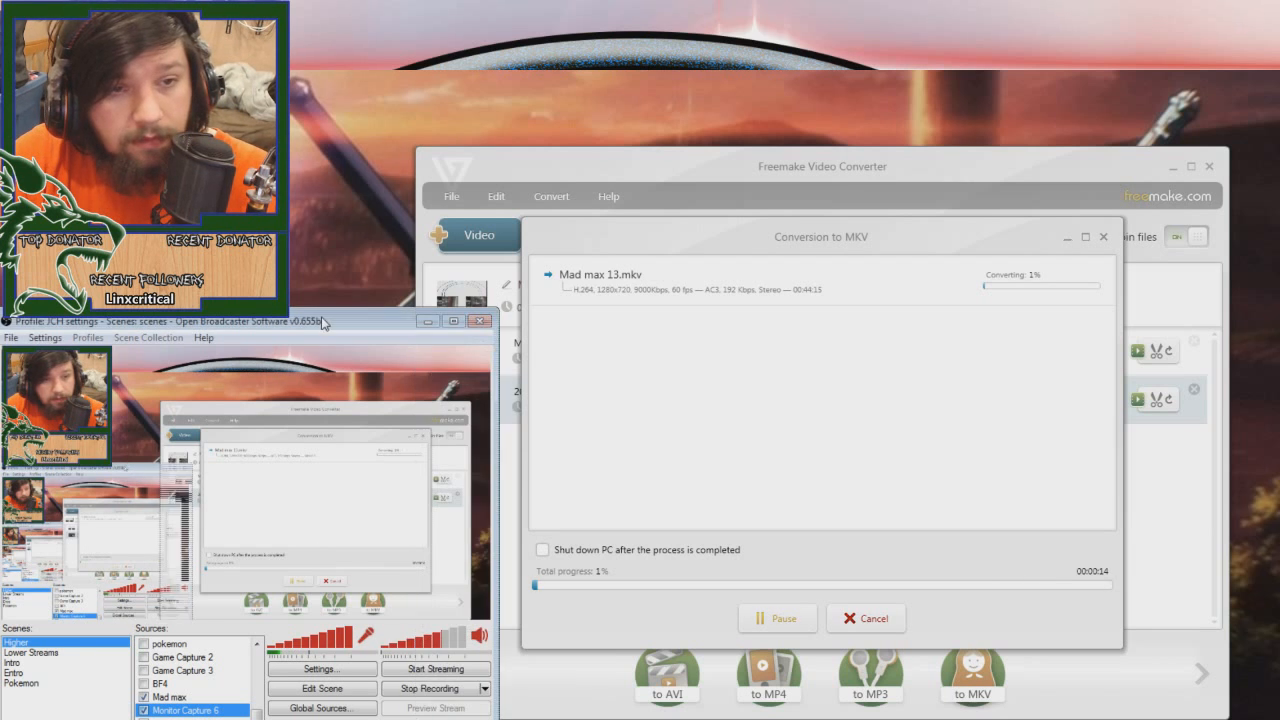